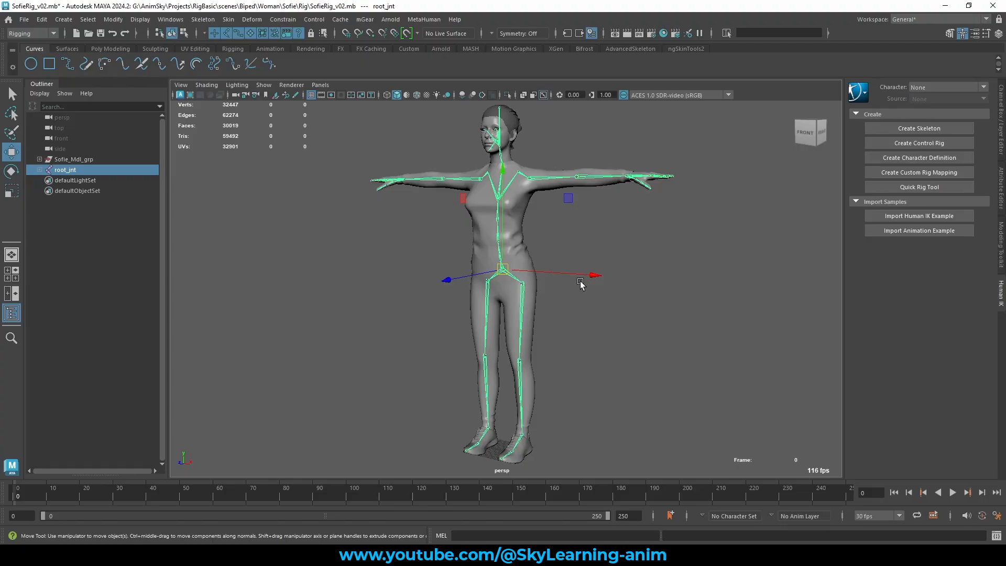
# Step: Examine the joint skeleton inside the full character mesh from several angles
pyautogui.click(608, 294)
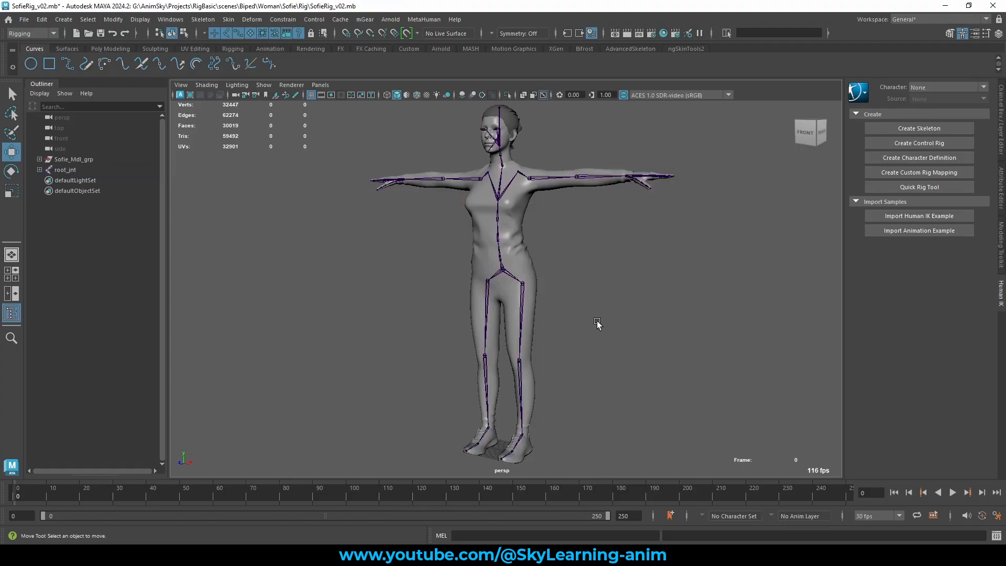
pyautogui.moveTo(592, 332)
pyautogui.keyDown('alt'); pyautogui.mouseDown()
pyautogui.moveTo(604, 321)
pyautogui.moveTo(577, 340)
pyautogui.mouseUp(); pyautogui.keyUp('alt')
pyautogui.keyDown('alt'); pyautogui.moveTo(565, 343); pyautogui.dragTo(592, 347, button='middle'); pyautogui.keyUp('alt')
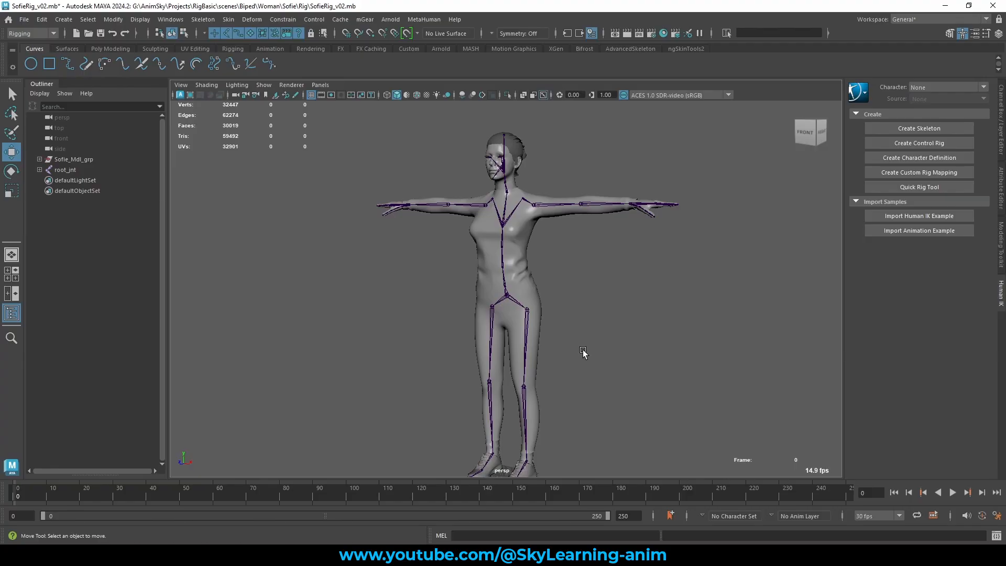
pyautogui.keyDown('alt'); pyautogui.moveTo(585, 319); pyautogui.dragTo(574, 291, button='middle'); pyautogui.keyUp('alt')
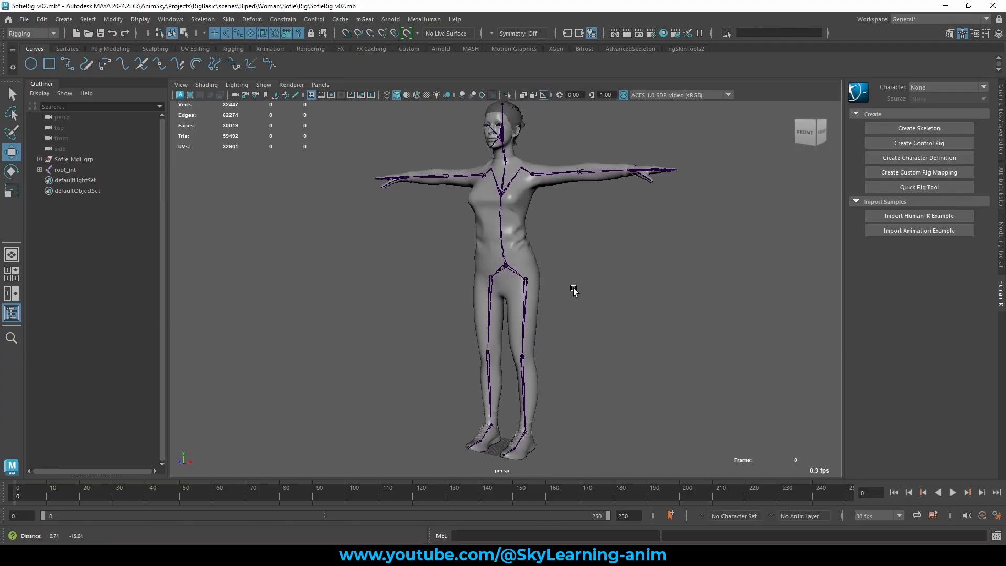
pyautogui.moveTo(574, 291)
pyautogui.keyDown('alt'); pyautogui.mouseDown()
pyautogui.moveTo(591, 299)
pyautogui.moveTo(579, 296)
pyautogui.mouseUp(); pyautogui.keyUp('alt')
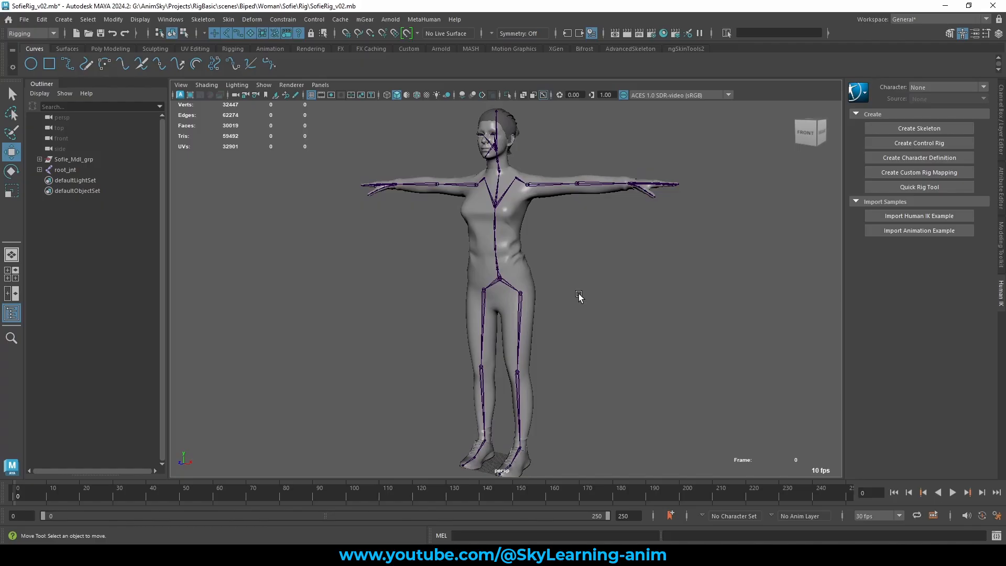
pyautogui.moveTo(561, 270)
pyautogui.keyDown('alt'); pyautogui.mouseDown()
pyautogui.moveTo(575, 272)
pyautogui.moveTo(565, 287)
pyautogui.mouseUp(); pyautogui.keyUp('alt')
pyautogui.keyDown('alt'); pyautogui.moveTo(550, 265); pyautogui.dragTo(544, 287, button='middle'); pyautogui.keyUp('alt')
pyautogui.keyDown('alt'); pyautogui.moveTo(544, 287); pyautogui.dragTo(417, 298); pyautogui.keyUp('alt')
pyautogui.keyDown('shift'); pyautogui.moveTo(459, 132); pyautogui.dragTo(451, 216); pyautogui.keyUp('shift')
pyautogui.keyDown('alt'); pyautogui.moveTo(467, 249); pyautogui.dragTo(478, 265); pyautogui.keyUp('alt')
pyautogui.keyDown('alt'); pyautogui.moveTo(478, 265); pyautogui.dragTo(487, 240, button='middle'); pyautogui.keyUp('alt')
pyautogui.keyDown('alt'); pyautogui.moveTo(485, 262); pyautogui.dragTo(451, 258, button='right'); pyautogui.keyUp('alt')
pyautogui.keyDown('alt'); pyautogui.moveTo(526, 267); pyautogui.dragTo(548, 268, button='right'); pyautogui.keyUp('alt')
pyautogui.keyDown('alt'); pyautogui.moveTo(493, 268); pyautogui.dragTo(489, 285, button='middle'); pyautogui.keyUp('alt')
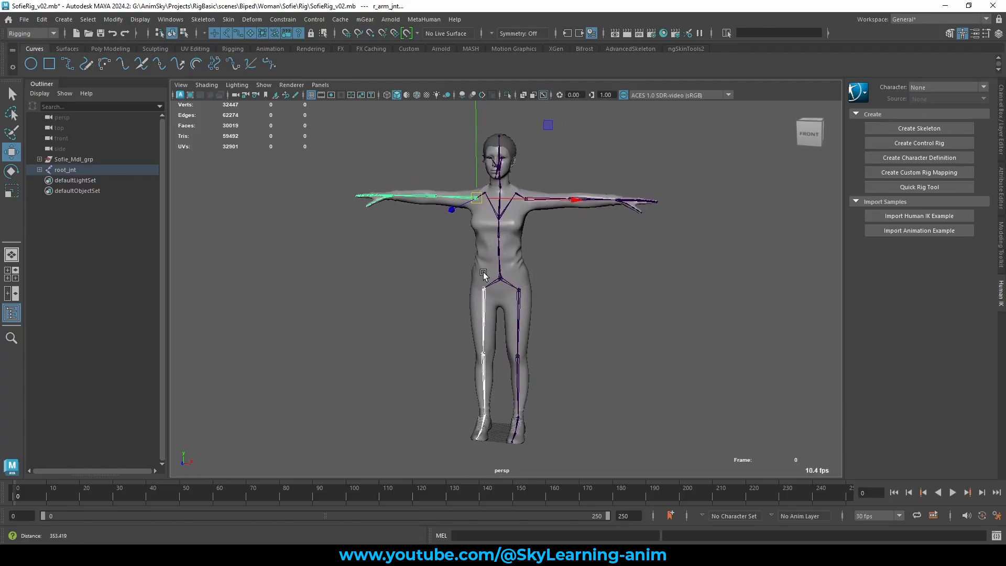
pyautogui.keyDown('alt'); pyautogui.moveTo(545, 265); pyautogui.dragTo(586, 263, button='right'); pyautogui.keyUp('alt')
pyautogui.click(586, 263)
# Step: Delete the right clavicle and right hip joint chains from the skeleton
pyautogui.click(475, 168)
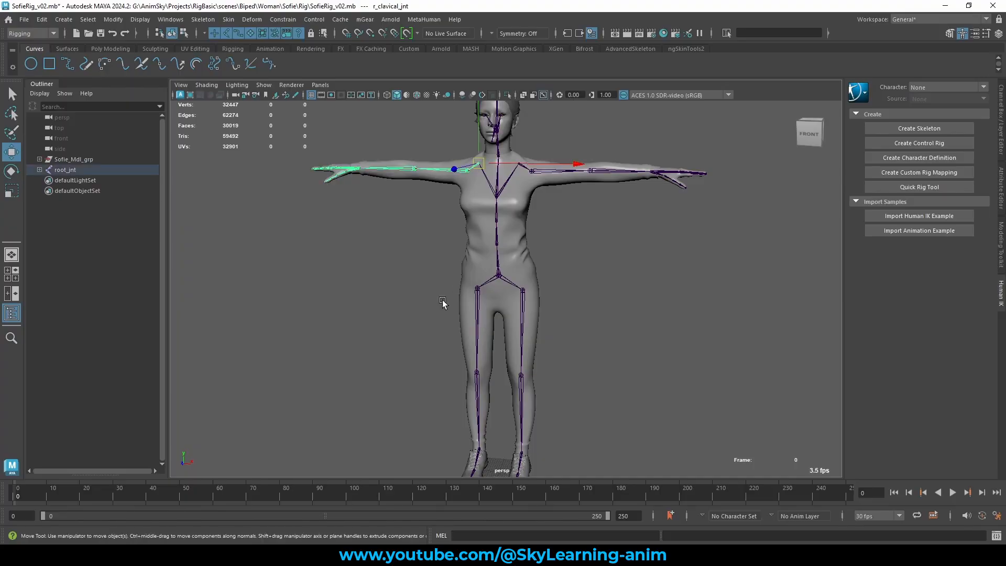
pyautogui.keyDown('shift'); pyautogui.click(478, 327); pyautogui.keyUp('shift')
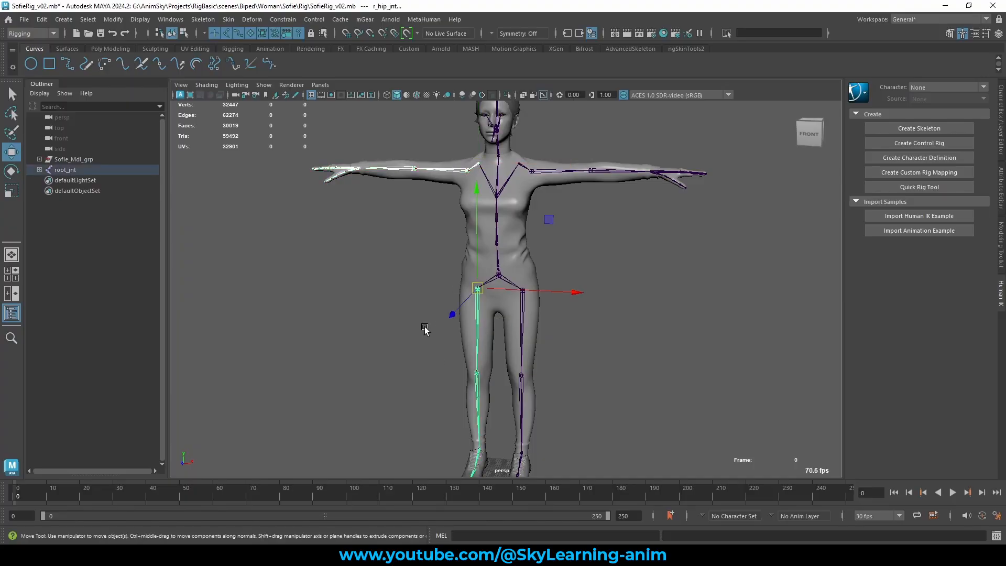
pyautogui.click(425, 329)
# Step: Delete the right eye joint from the head of the skeleton
pyautogui.keyDown('alt'); pyautogui.moveTo(505, 214); pyautogui.dragTo(385, 272); pyautogui.keyUp('alt')
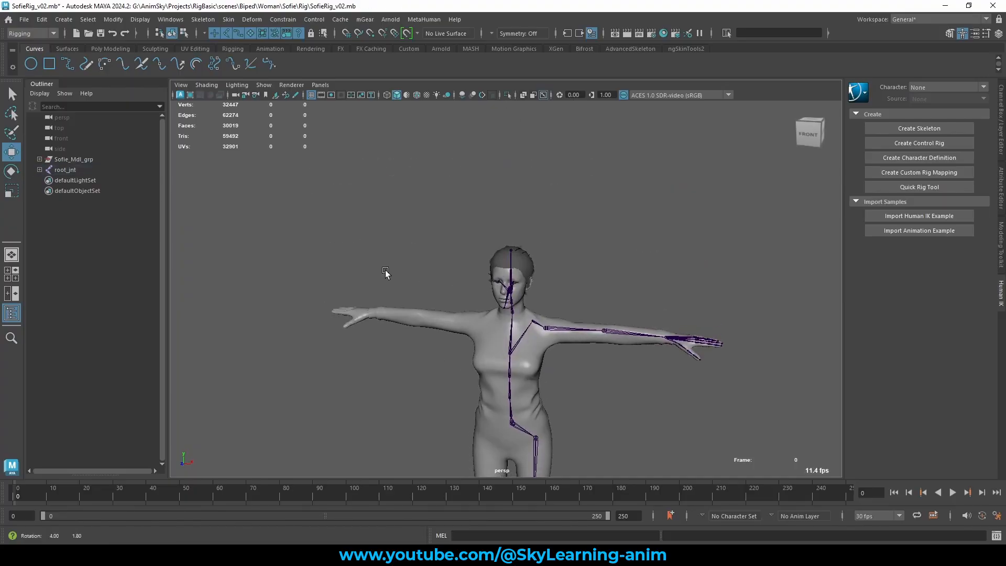
pyautogui.keyDown('alt'); pyautogui.moveTo(385, 272); pyautogui.dragTo(438, 271, button='right'); pyautogui.keyUp('alt')
pyautogui.click(457, 259)
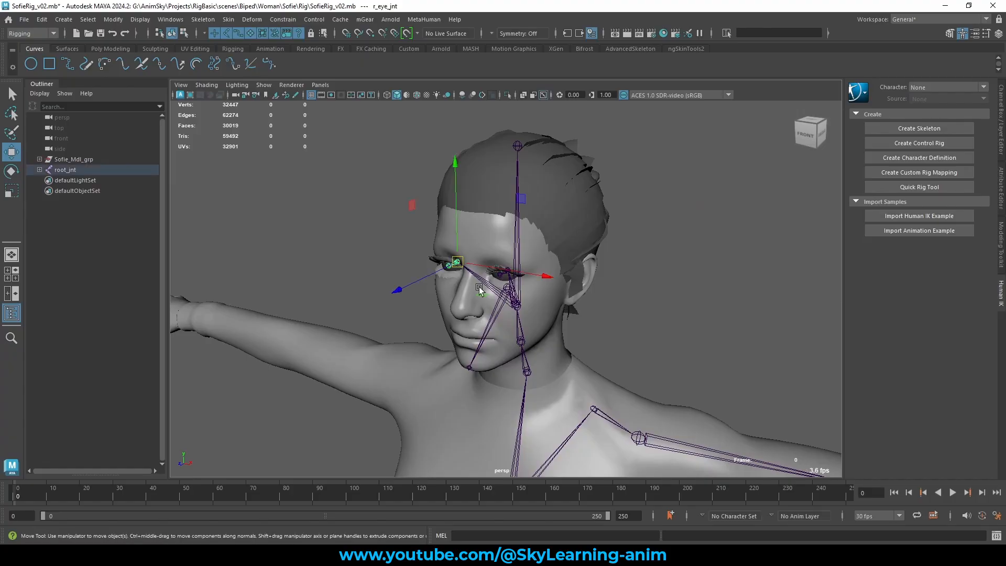
pyautogui.click(479, 285)
# Step: Unparent the left hip joint so the left leg chain is separate from the root joint
pyautogui.scroll(-3, 618, 377)
pyautogui.scroll(-1, 618, 375)
pyautogui.keyDown('alt'); pyautogui.moveTo(579, 366); pyautogui.dragTo(547, 275, button='middle'); pyautogui.keyUp('alt')
pyautogui.scroll(3, 407, 248)
pyautogui.scroll(-6, 567, 316)
pyautogui.keyDown('alt'); pyautogui.moveTo(512, 324); pyautogui.dragTo(496, 306, button='middle'); pyautogui.keyUp('alt')
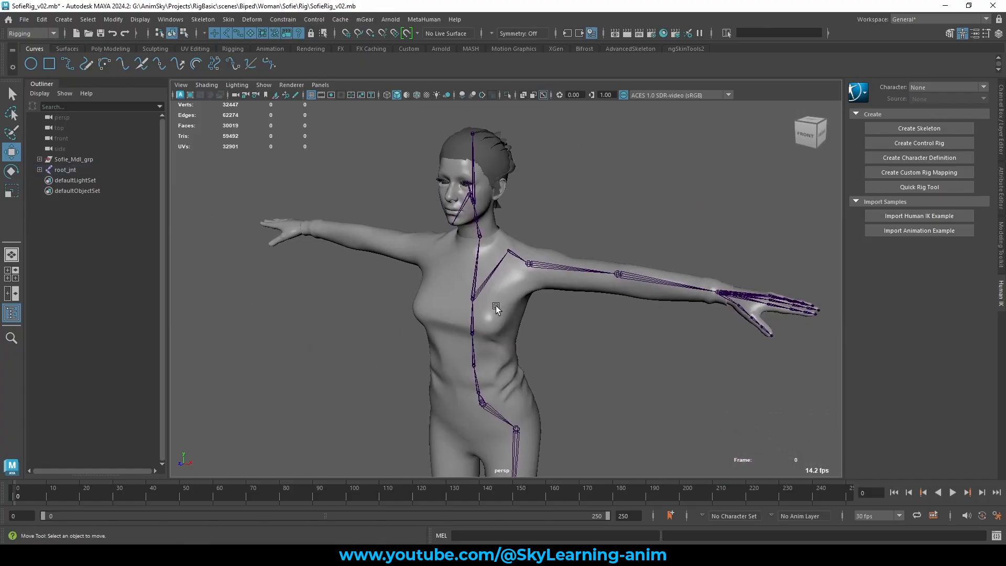
pyautogui.keyDown('alt'); pyautogui.moveTo(495, 306); pyautogui.dragTo(521, 315, button='right'); pyautogui.keyUp('alt')
pyautogui.keyDown('alt'); pyautogui.moveTo(454, 317); pyautogui.dragTo(473, 313); pyautogui.keyUp('alt')
pyautogui.keyDown('alt'); pyautogui.moveTo(526, 322); pyautogui.dragTo(566, 327, button='right'); pyautogui.keyUp('alt')
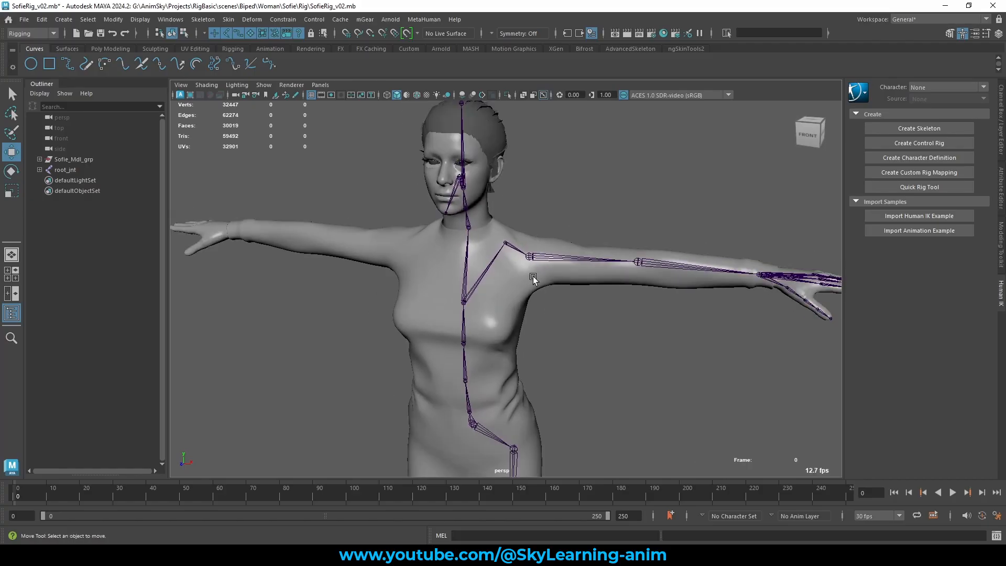
pyautogui.keyDown('alt'); pyautogui.moveTo(501, 380); pyautogui.dragTo(530, 223, button='middle'); pyautogui.keyUp('alt')
pyautogui.keyDown('alt'); pyautogui.moveTo(519, 309); pyautogui.dragTo(540, 287); pyautogui.keyUp('alt')
pyautogui.click(511, 292)
pyautogui.press('Down')
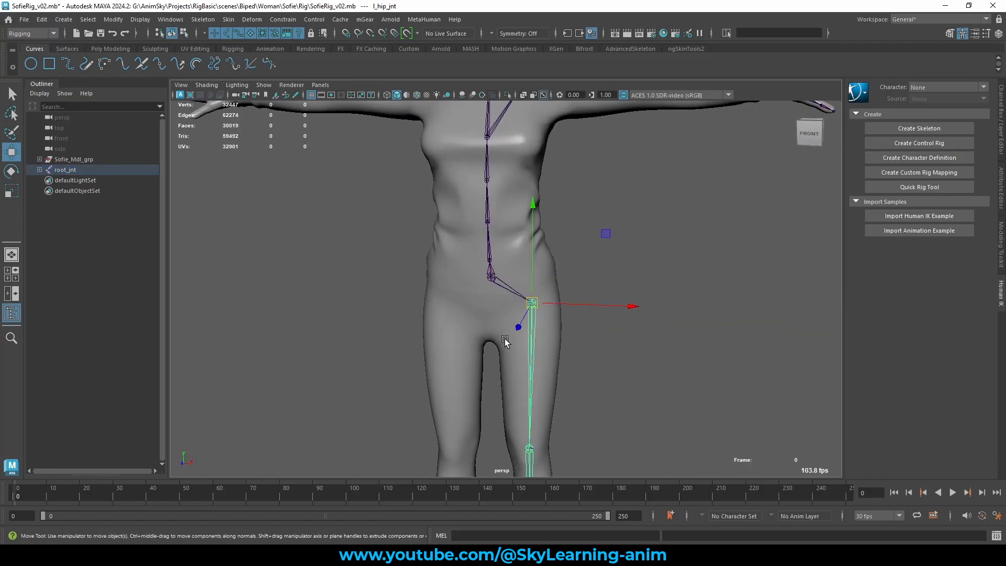
pyautogui.hotkey('shift', 'p')
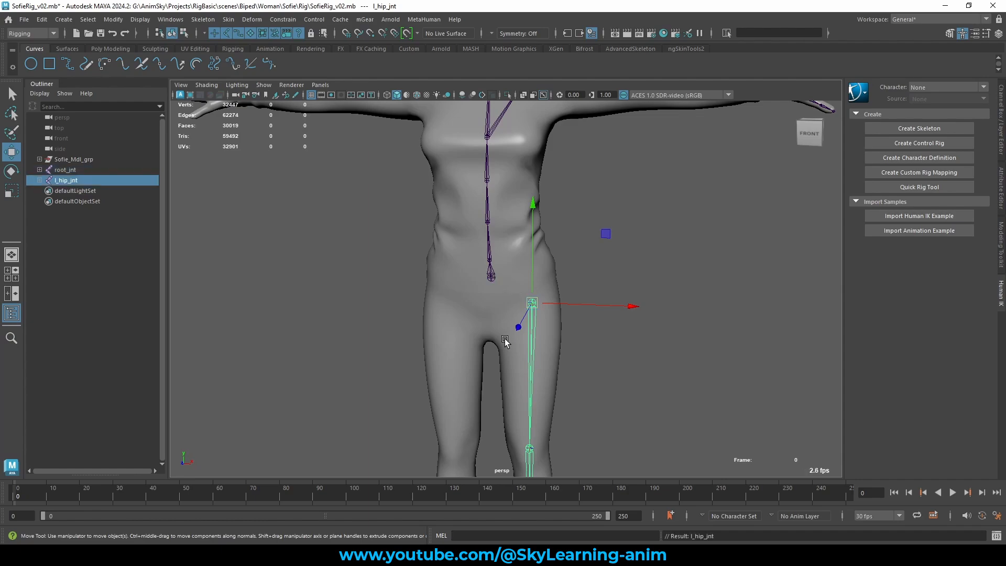
# Step: Examine the detached left leg chain down to the foot, including a close look at the hip joint
pyautogui.keyDown('alt'); pyautogui.moveTo(649, 171); pyautogui.dragTo(651, 128, button='middle'); pyautogui.keyUp('alt')
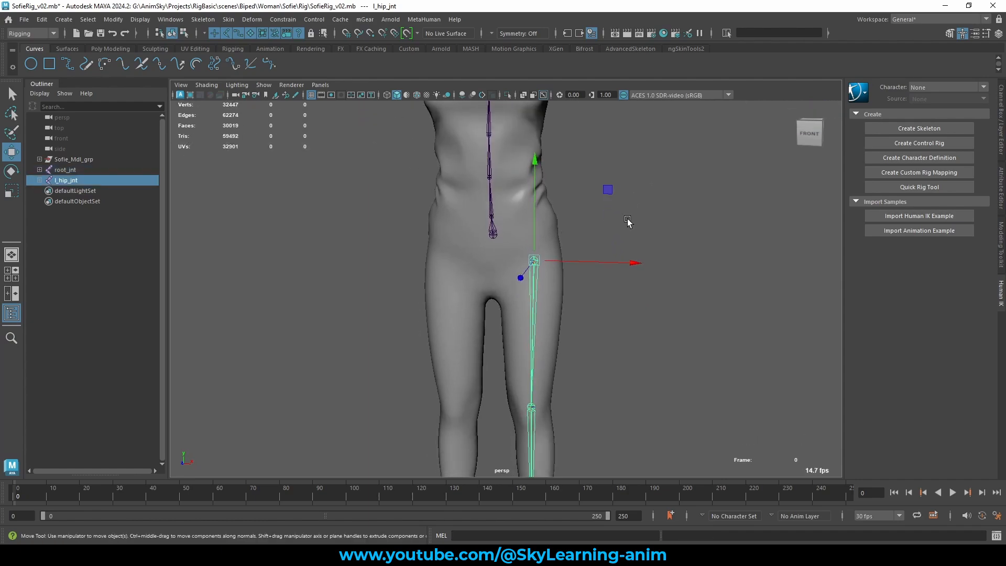
pyautogui.scroll(-3, 629, 222)
pyautogui.keyDown('alt'); pyautogui.moveTo(530, 297); pyautogui.dragTo(430, 285); pyautogui.keyUp('alt')
pyautogui.keyDown('alt'); pyautogui.moveTo(567, 319); pyautogui.dragTo(511, 253, button='middle'); pyautogui.keyUp('alt')
pyautogui.scroll(3, 608, 307)
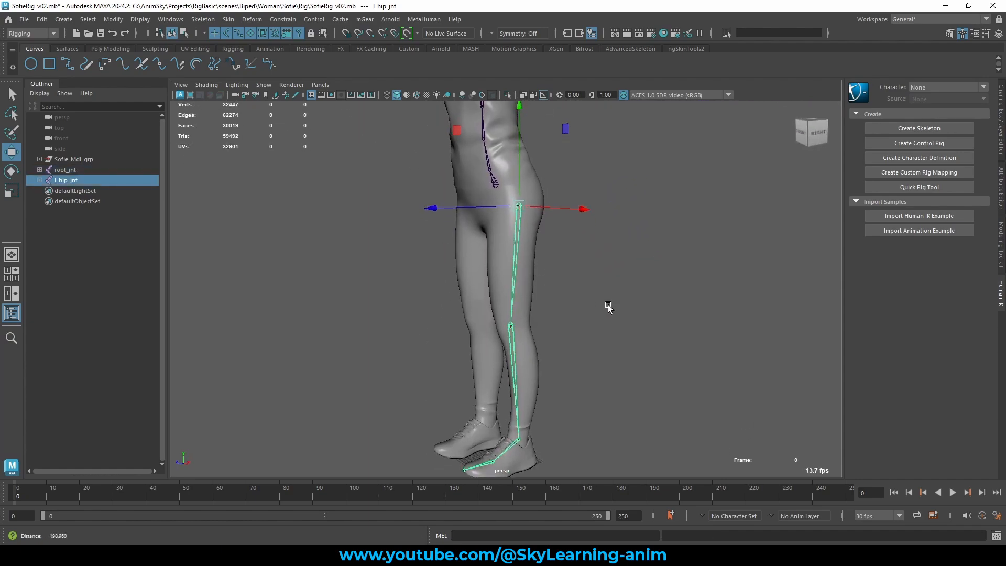
pyautogui.keyDown('alt'); pyautogui.moveTo(593, 288); pyautogui.dragTo(586, 250, button='middle'); pyautogui.keyUp('alt')
pyautogui.click(549, 226)
pyautogui.moveTo(614, 215); pyautogui.dragTo(461, 227)
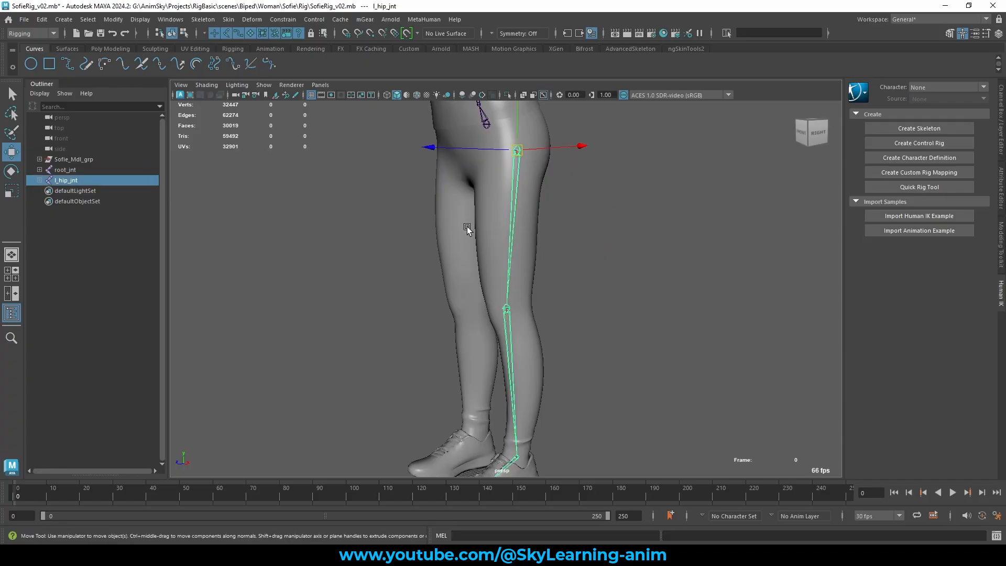
pyautogui.scroll(3, 554, 173)
pyautogui.keyDown('alt'); pyautogui.moveTo(547, 194); pyautogui.dragTo(508, 377, button='middle'); pyautogui.keyUp('alt')
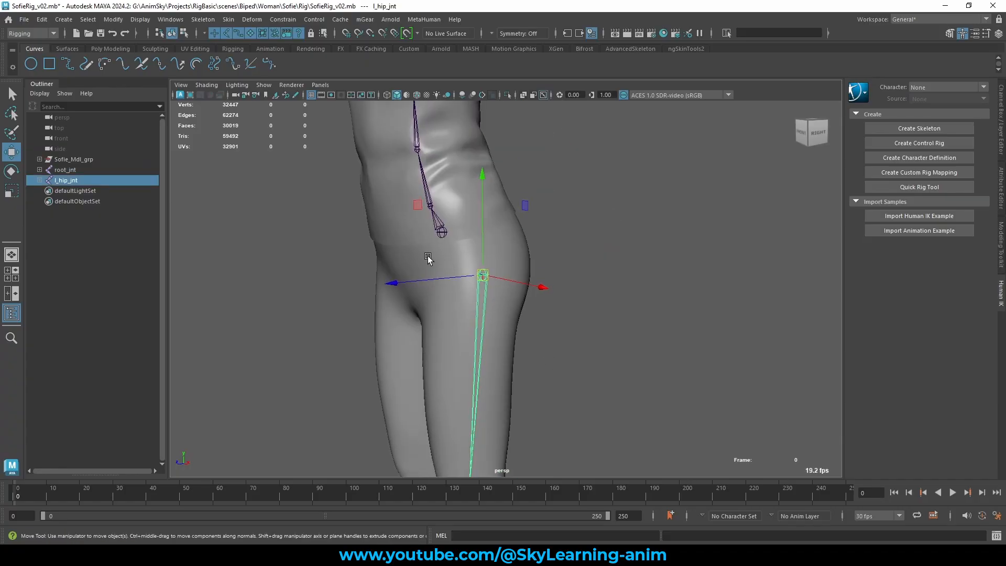
pyautogui.scroll(5, 428, 257)
pyautogui.keyDown('alt'); pyautogui.moveTo(424, 258); pyautogui.dragTo(462, 232); pyautogui.keyUp('alt')
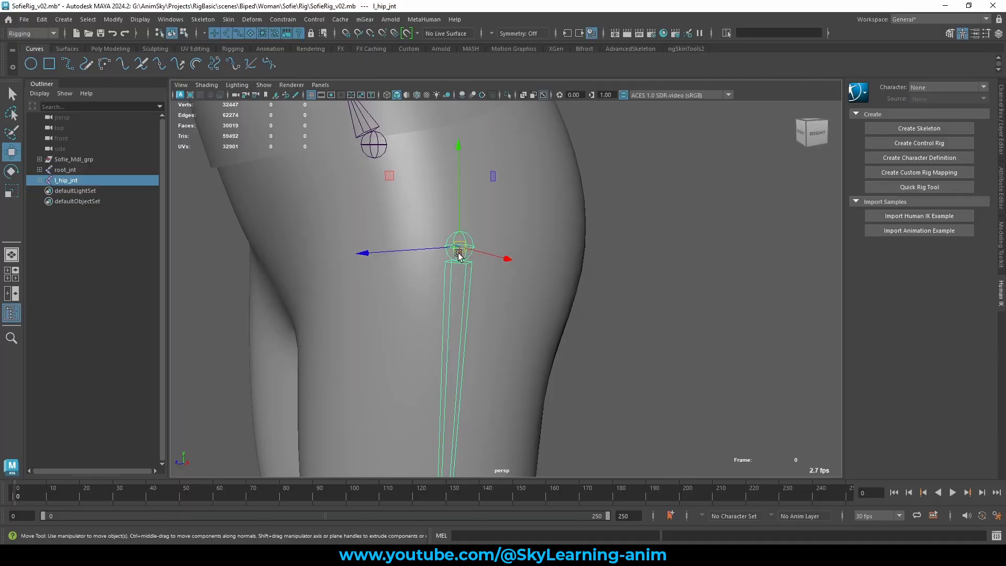
pyautogui.scroll(3, 442, 242)
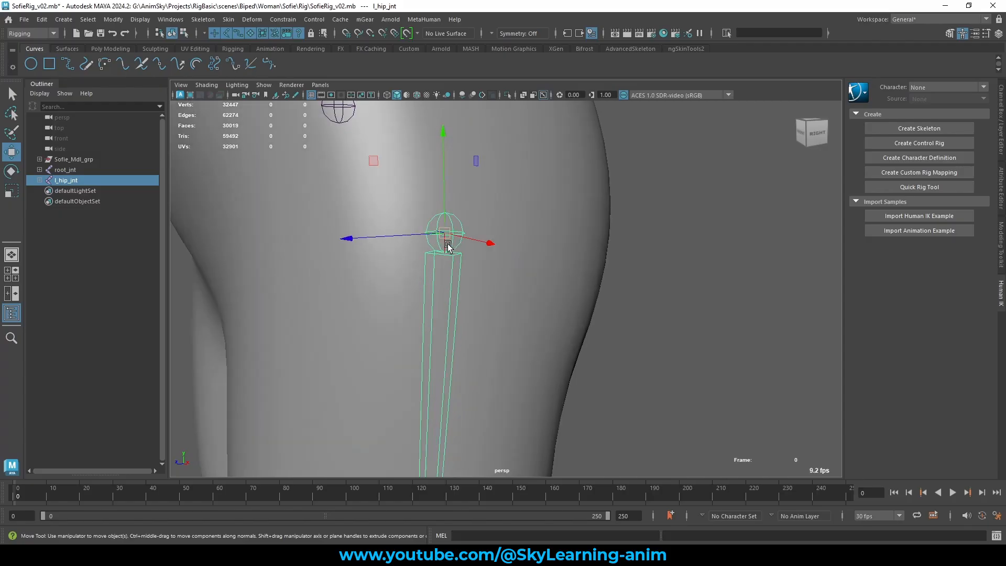
pyautogui.scroll(1, 440, 242)
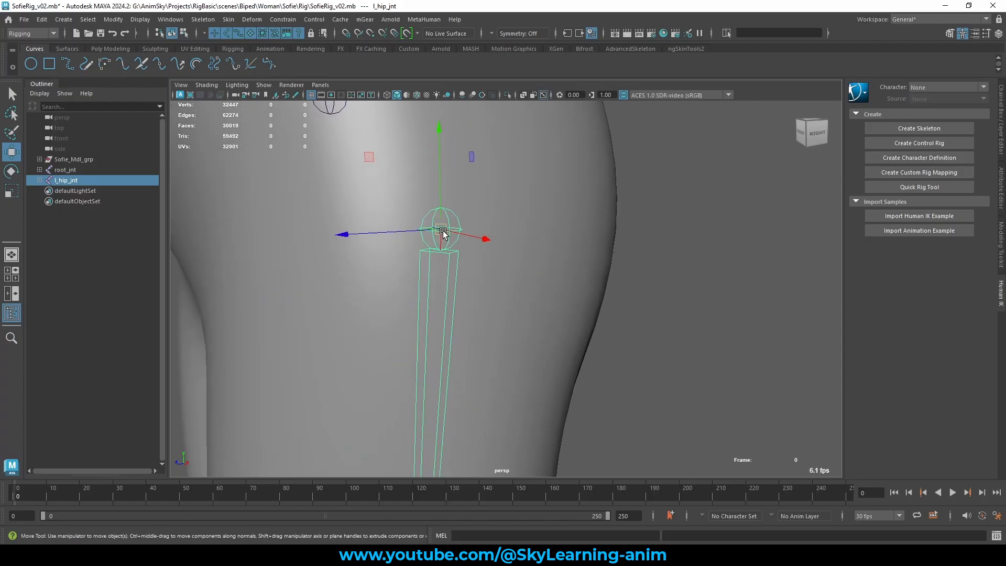
pyautogui.scroll(-5, 443, 232)
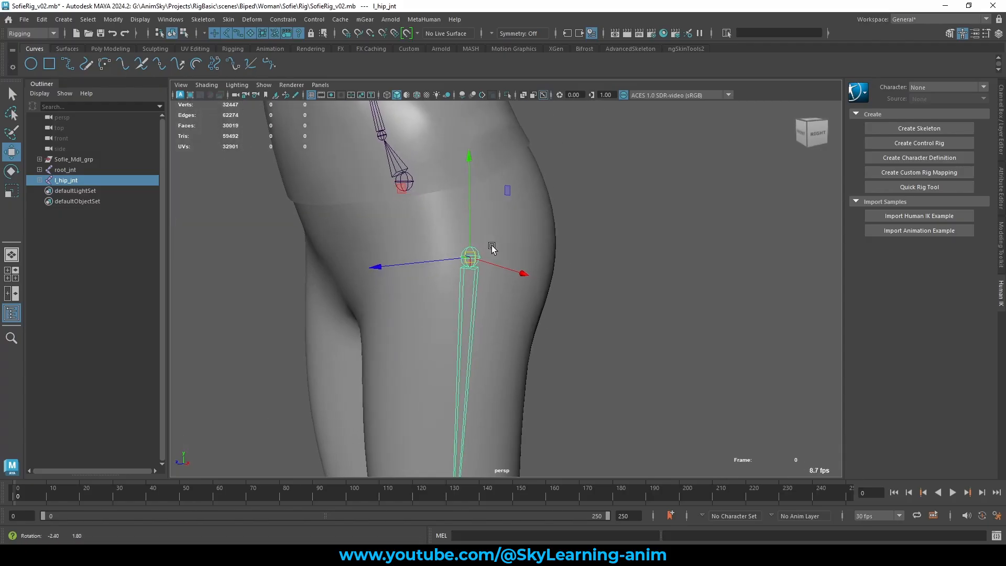
pyautogui.scroll(-6, 540, 212)
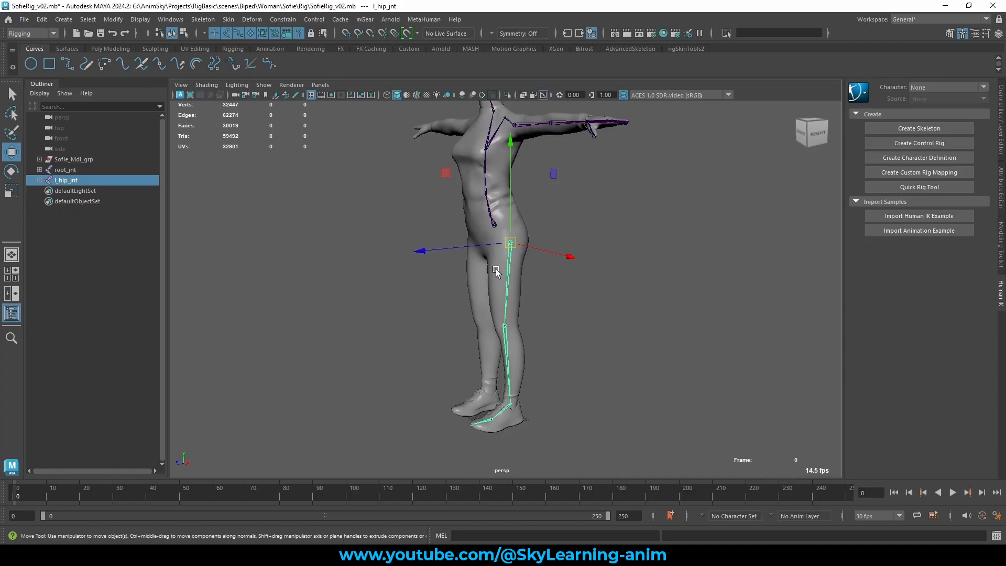
pyautogui.scroll(4, 586, 295)
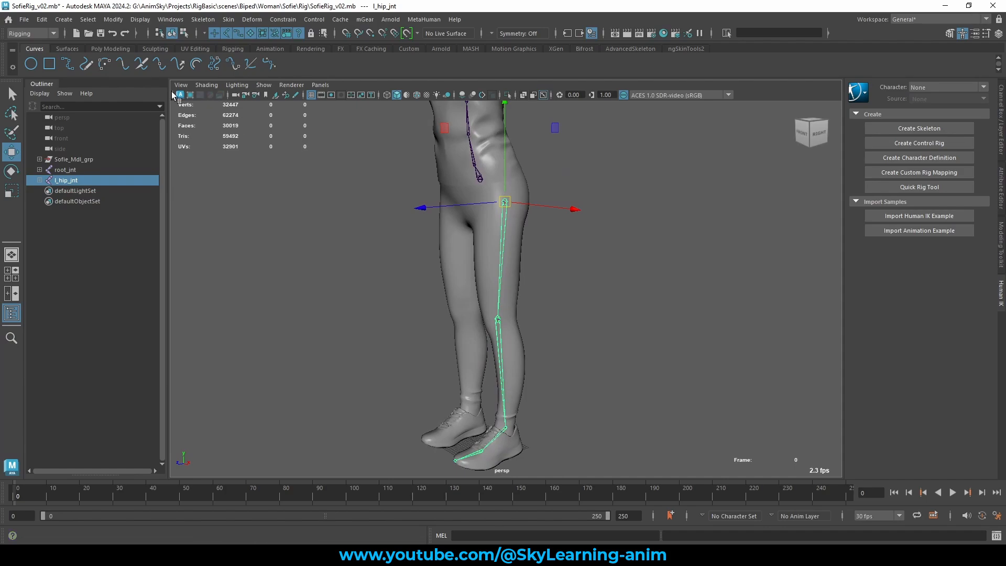
# Step: Bring up the Orient Joint options and place the dialog clear of the left leg
pyautogui.click(171, 21)
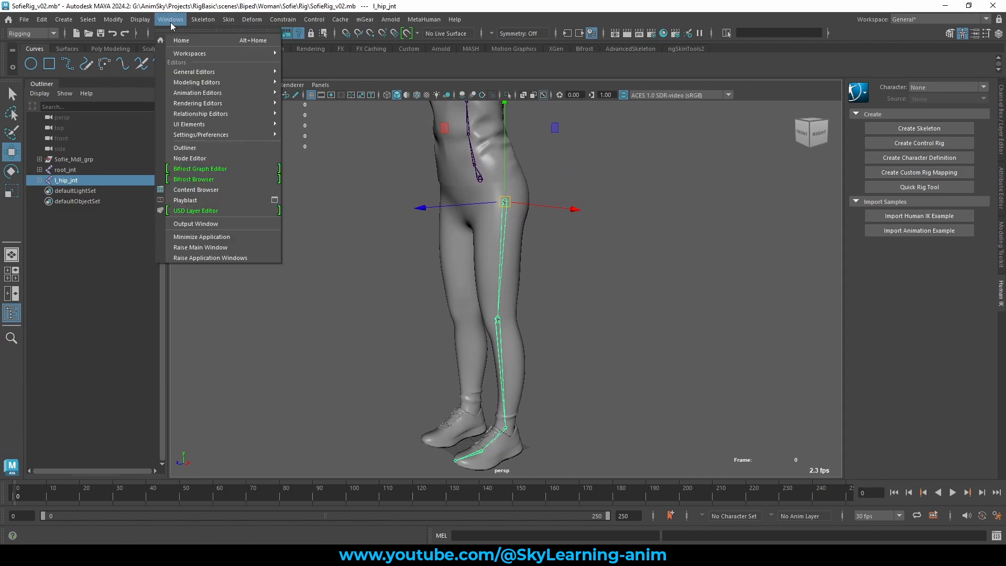
pyautogui.click(42, 33)
pyautogui.click(42, 33)
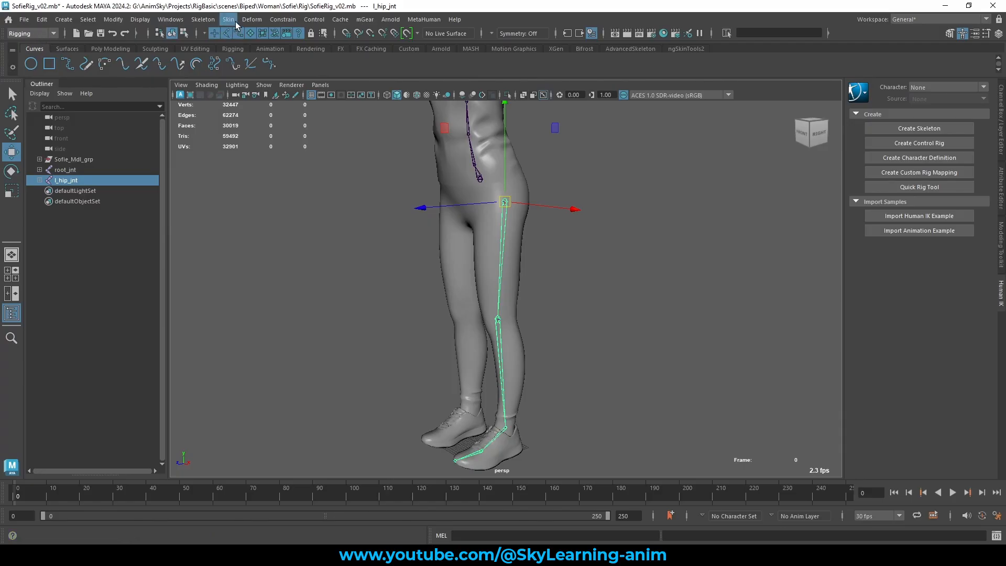
pyautogui.click(199, 21)
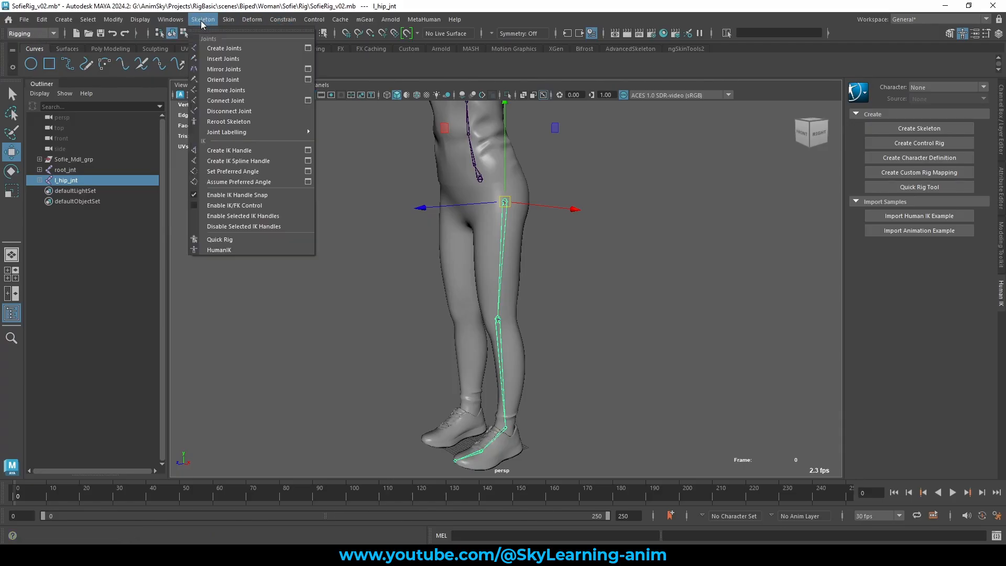
pyautogui.click(308, 79)
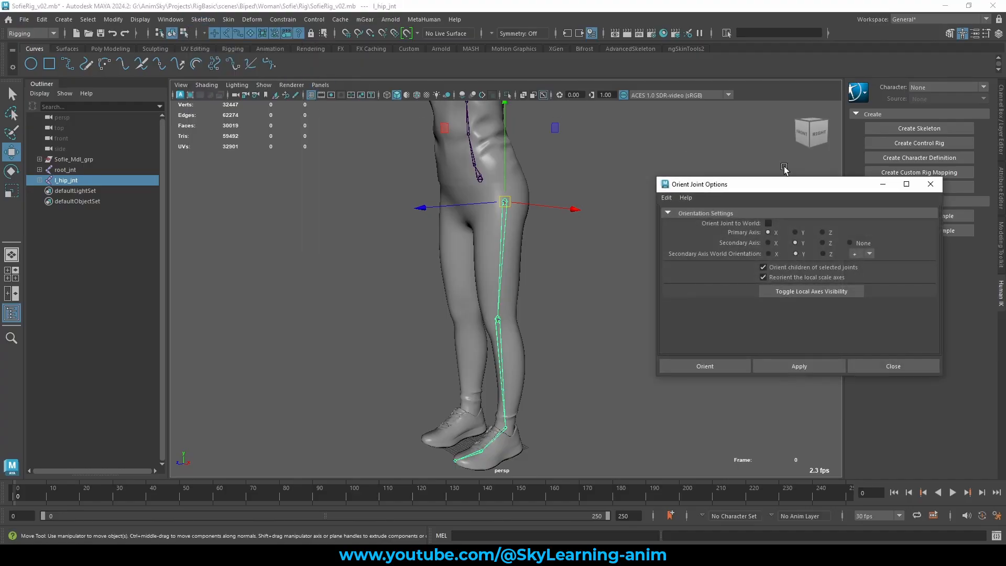
pyautogui.moveTo(716, 191); pyautogui.dragTo(699, 138)
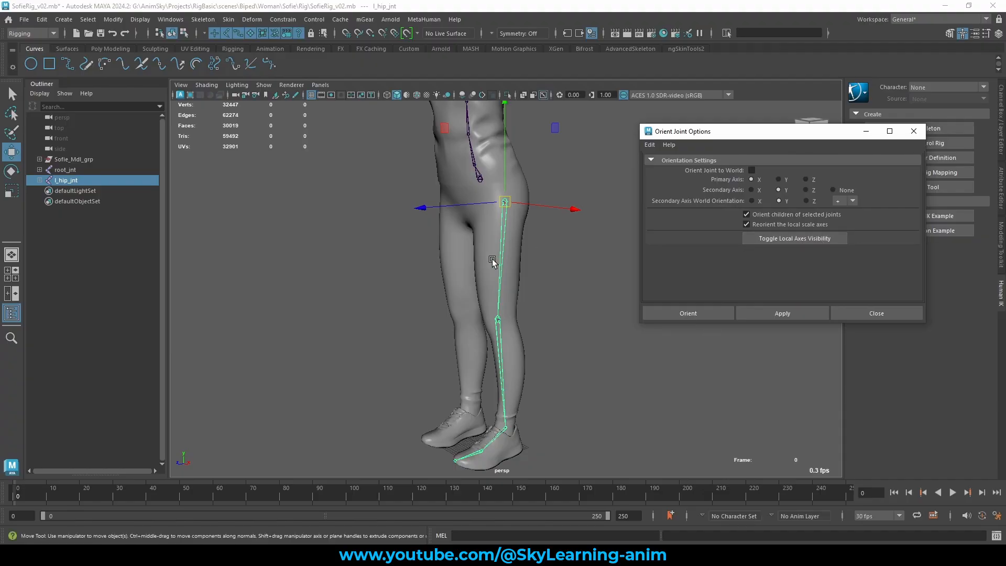
# Step: Show the local axes on every left leg joint from l_hip_jnt through l_legEnd_jnt
pyautogui.click(574, 242)
pyautogui.click(509, 250)
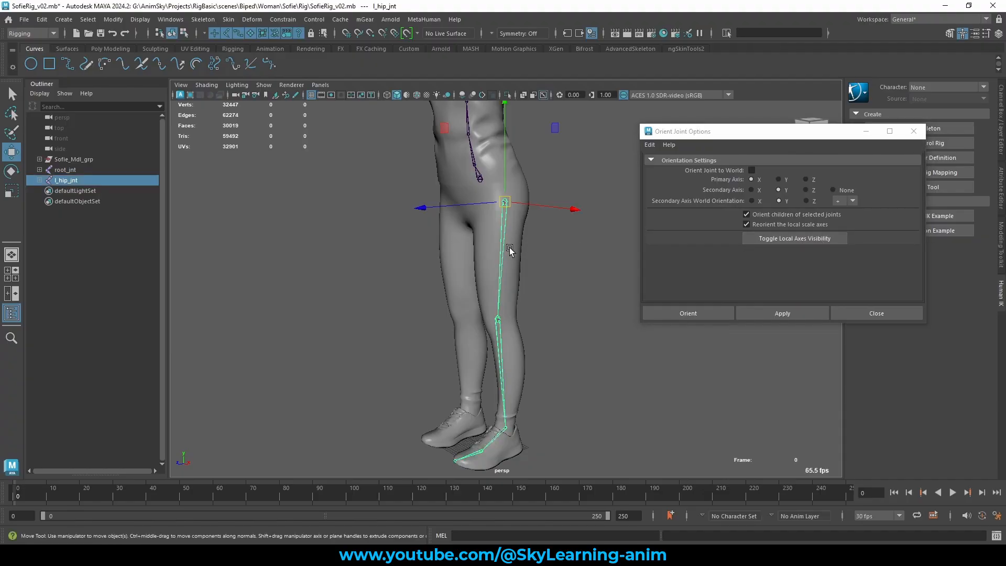
pyautogui.keyDown('shift'); pyautogui.click(39, 180); pyautogui.keyUp('shift')
pyautogui.moveTo(84, 179); pyautogui.dragTo(102, 220)
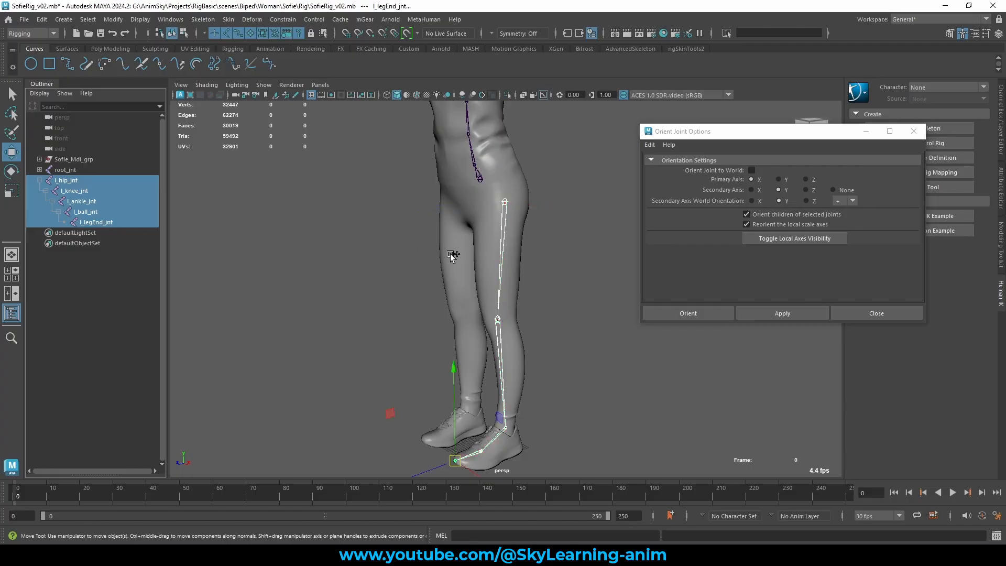
pyautogui.scroll(4, 544, 341)
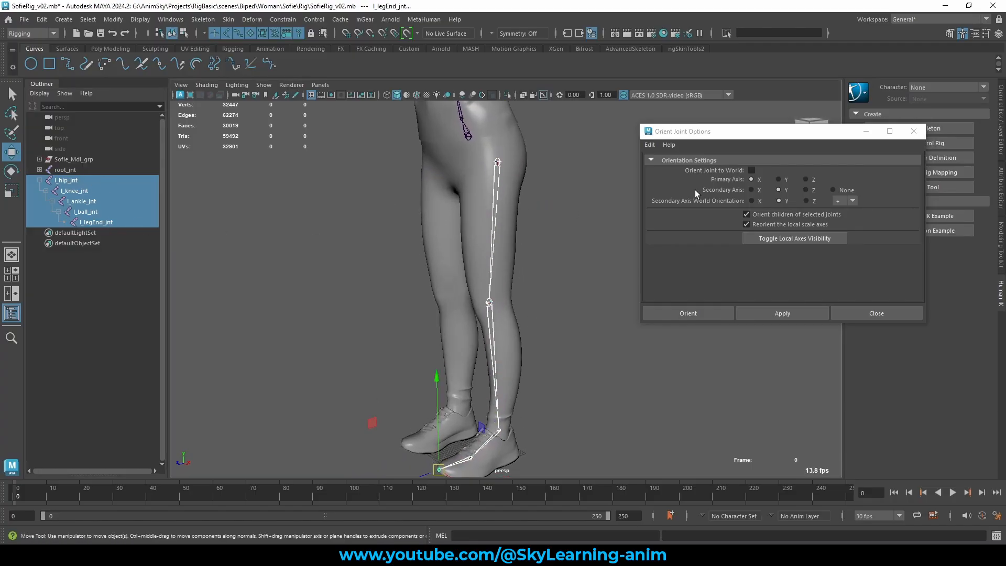
pyautogui.click(781, 238)
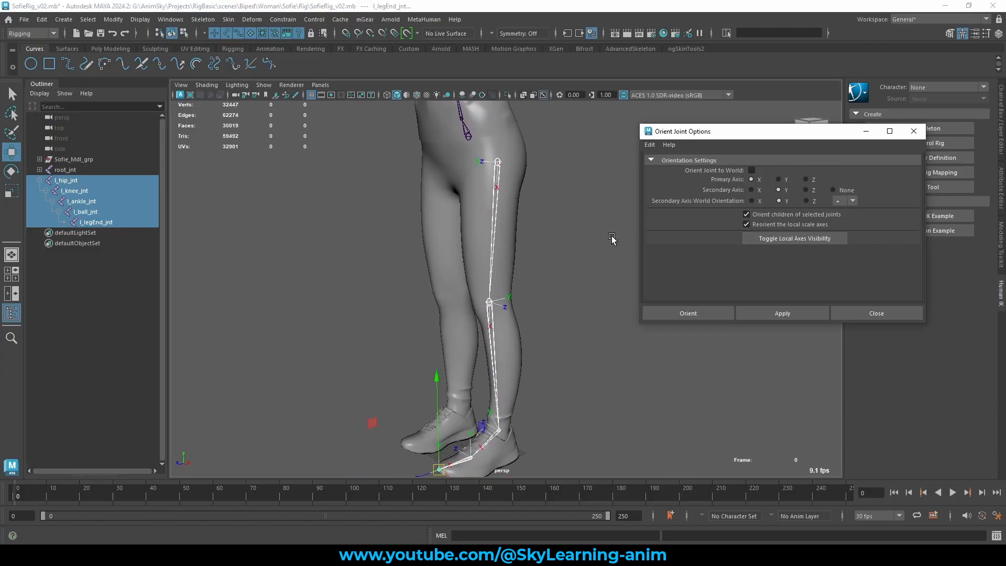
# Step: Examine the local axis directions of the left leg joints, comparing the hip joint's axes with its move manipulator
pyautogui.keyDown('alt'); pyautogui.moveTo(549, 239); pyautogui.dragTo(415, 220); pyautogui.keyUp('alt')
pyautogui.click(587, 196)
pyautogui.keyDown('alt'); pyautogui.moveTo(437, 220); pyautogui.dragTo(410, 216); pyautogui.keyUp('alt')
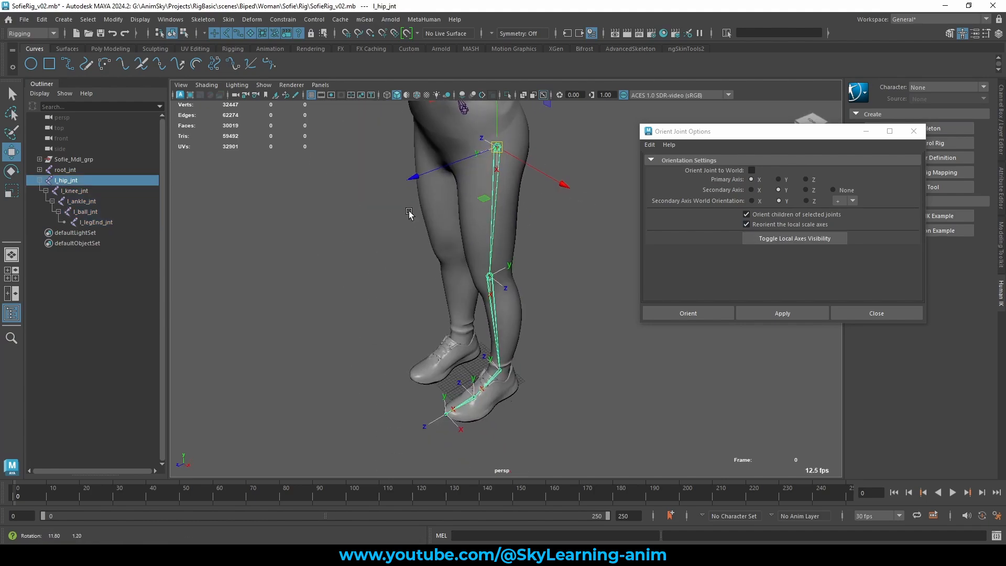
pyautogui.keyDown('alt'); pyautogui.moveTo(410, 215); pyautogui.dragTo(543, 226, button='right'); pyautogui.keyUp('alt')
pyautogui.keyDown('alt'); pyautogui.moveTo(544, 227); pyautogui.dragTo(542, 240, button='middle'); pyautogui.keyUp('alt')
pyautogui.scroll(-2, 543, 240)
pyautogui.click(547, 229)
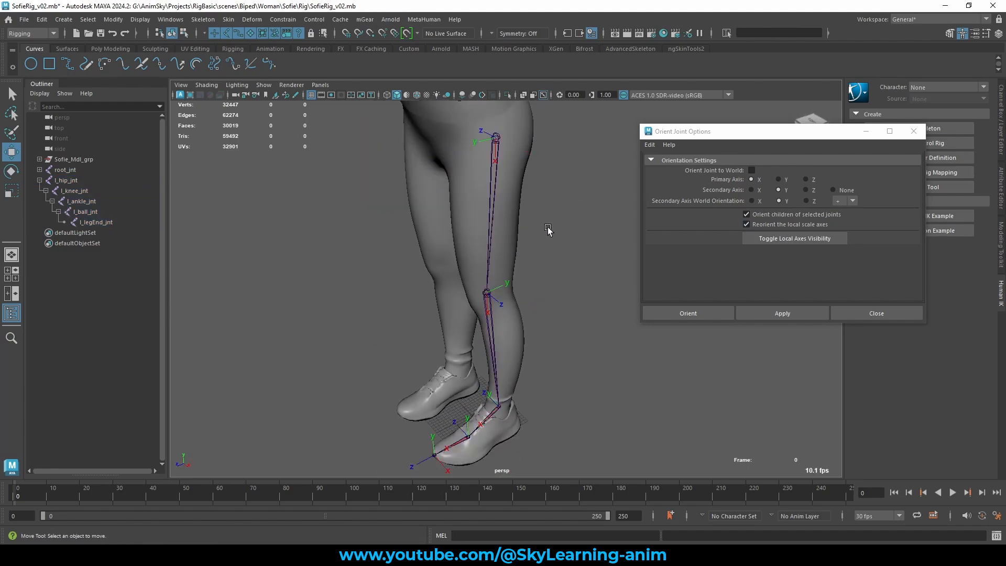
pyautogui.keyDown('alt'); pyautogui.moveTo(548, 229); pyautogui.dragTo(501, 224); pyautogui.keyUp('alt')
pyautogui.click(485, 155)
pyautogui.scroll(-2, 489, 173)
pyautogui.keyDown('alt'); pyautogui.moveTo(395, 209); pyautogui.dragTo(403, 209); pyautogui.keyUp('alt')
pyautogui.click(314, 226)
pyautogui.click(488, 165)
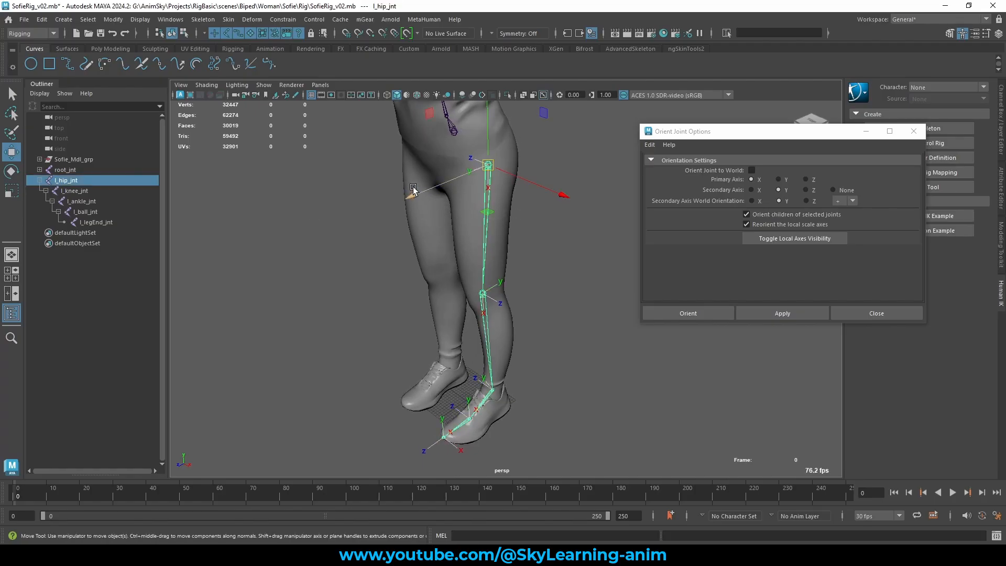
# Step: Detach the Transform Display options as a floating window in the viewport, clear of the left leg joints
pyautogui.click(139, 21)
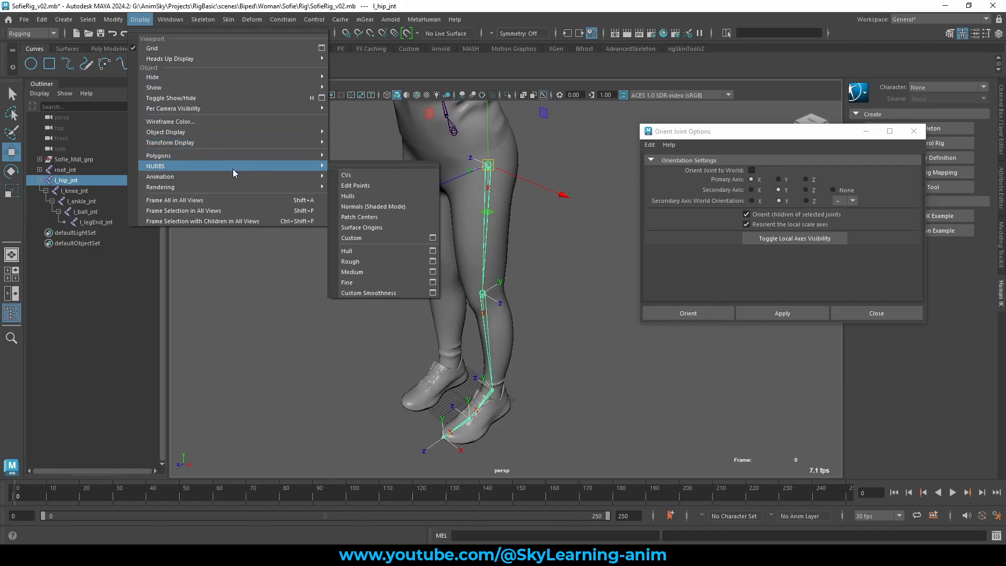
pyautogui.moveTo(234, 176)
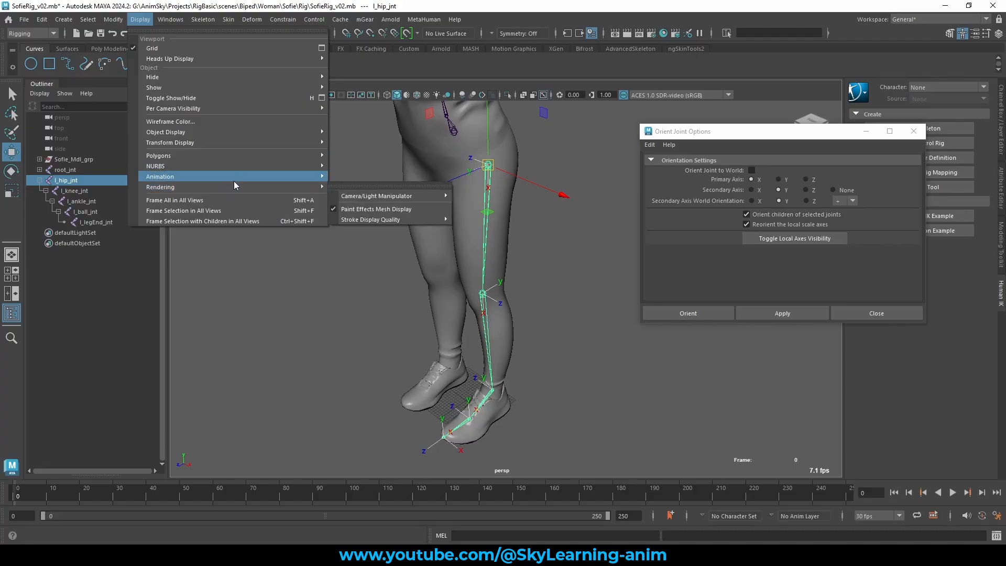
pyautogui.moveTo(241, 143)
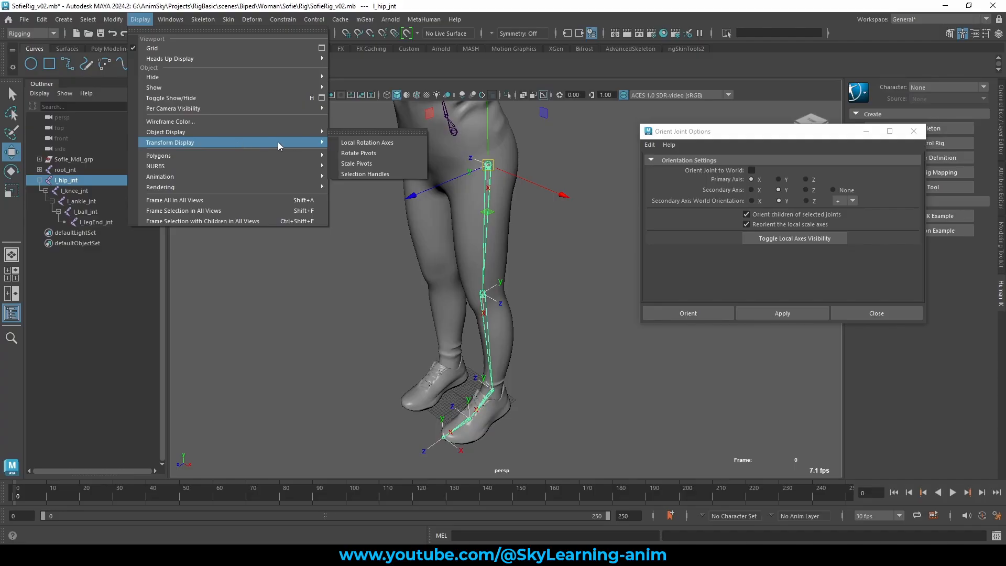
pyautogui.click(377, 132)
pyautogui.moveTo(377, 120); pyautogui.dragTo(307, 151)
pyautogui.click(514, 245)
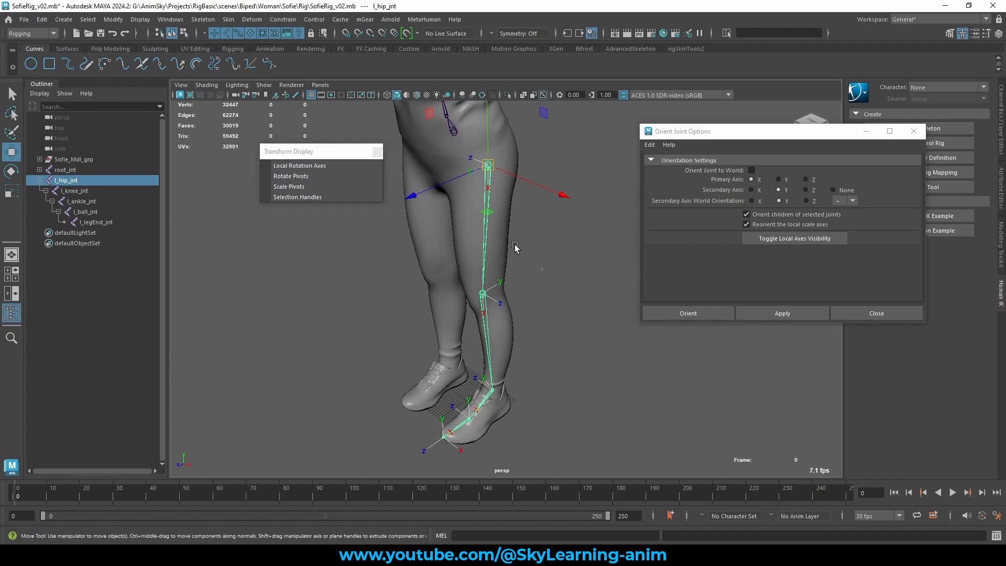
pyautogui.hotkey('ctrl', 'z')
pyautogui.click(305, 168)
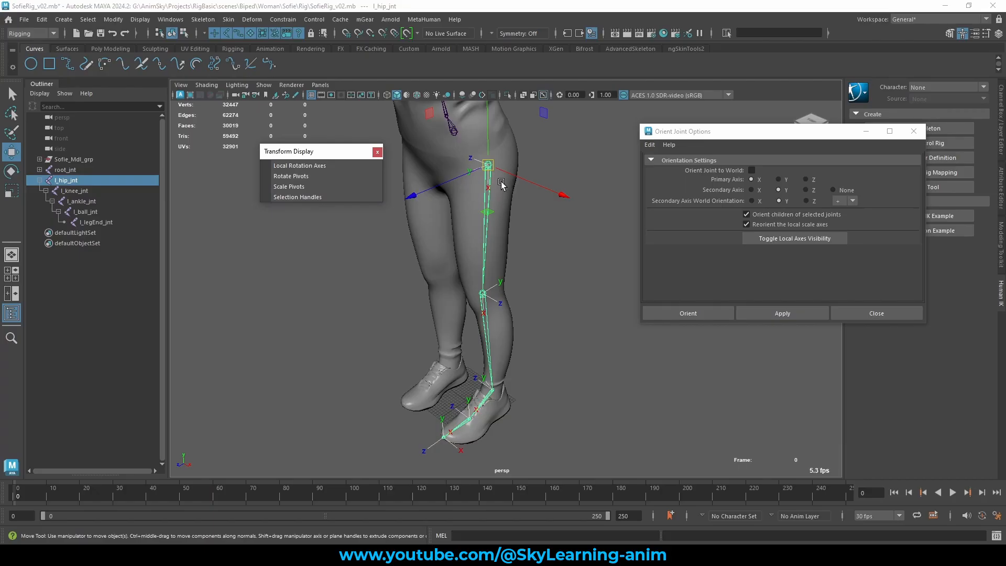
pyautogui.moveTo(287, 151); pyautogui.dragTo(295, 152)
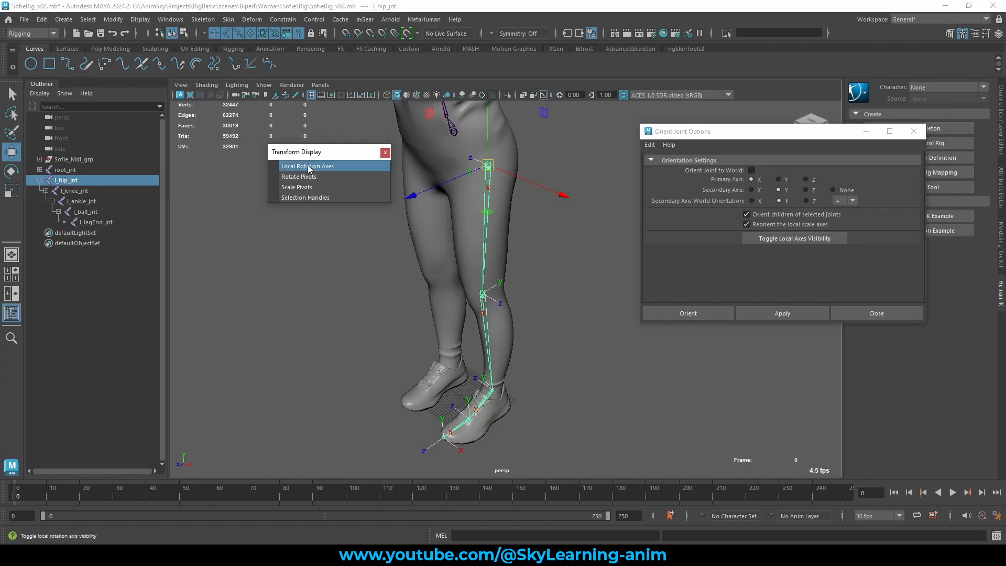
# Step: Add the Local Rotation Axes command to the Custom shelf, and close the Transform Display and Orient Joint Options windows
pyautogui.click(409, 49)
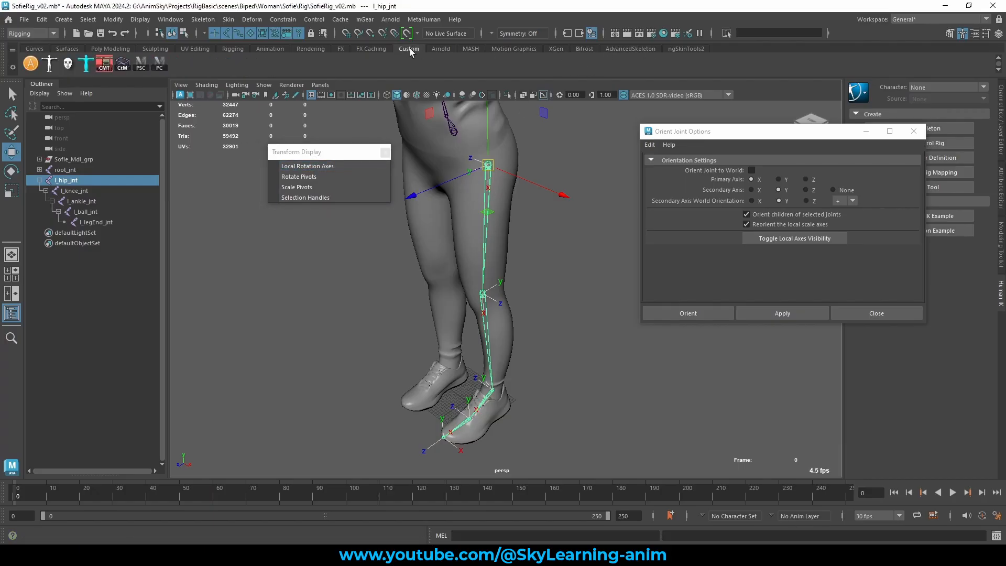
pyautogui.keyDown('ctrl'); pyautogui.keyDown('shift'); pyautogui.click(302, 166); pyautogui.keyUp('shift'); pyautogui.keyUp('ctrl')
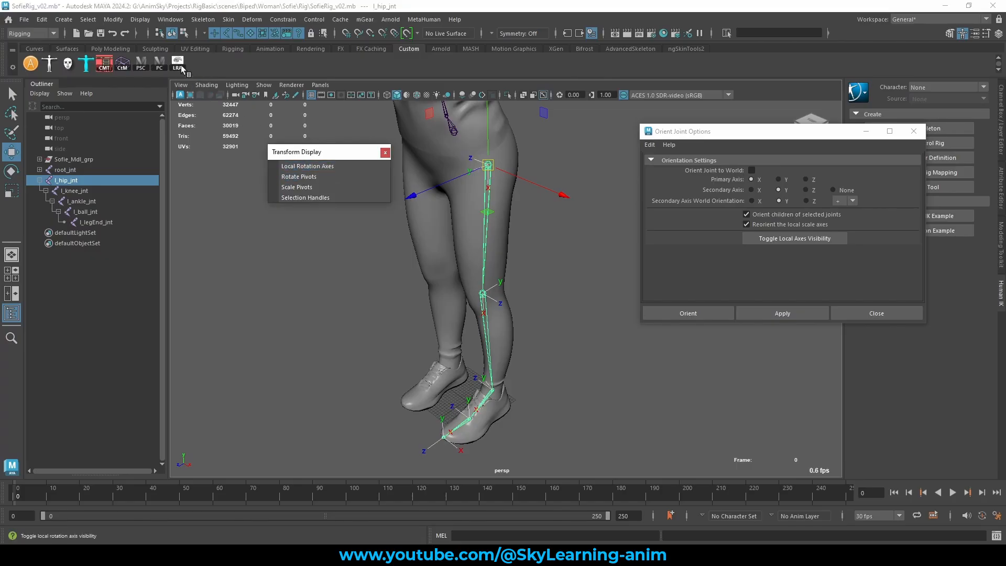
pyautogui.click(385, 152)
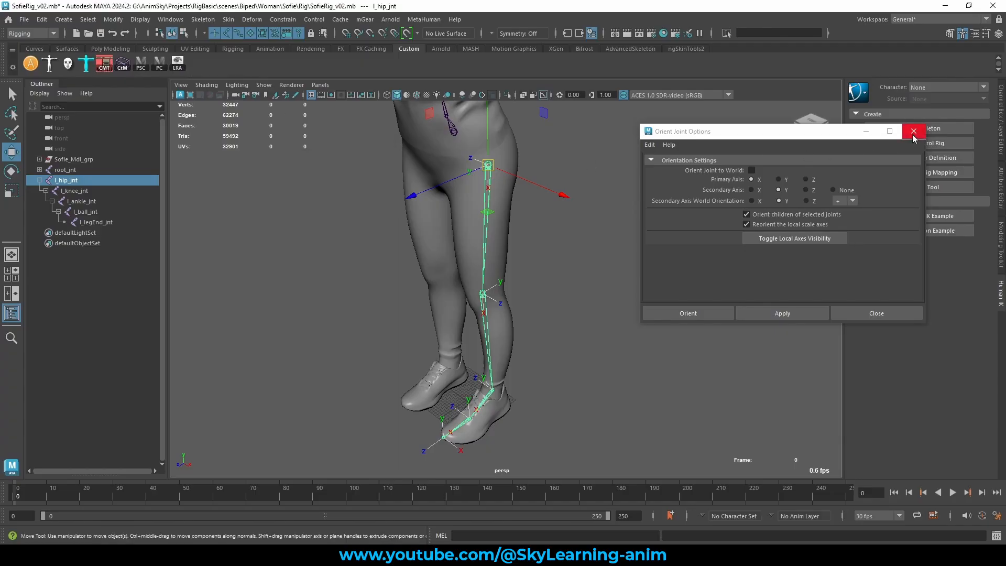
pyautogui.click(913, 135)
pyautogui.click(576, 292)
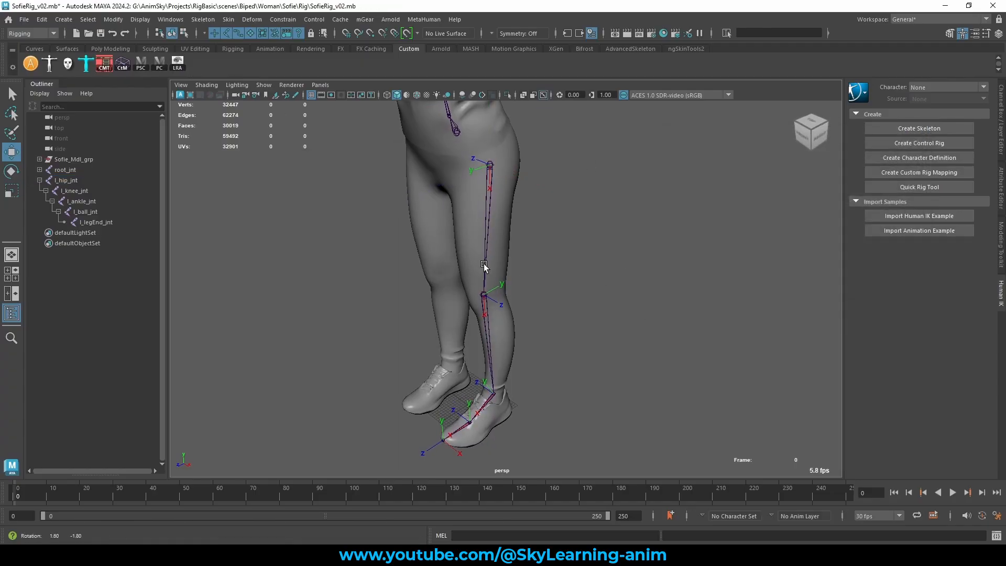
# Step: Examine the local axes at the left hip and knee joints from several angles, comparing their Y and Z directions
pyautogui.keyDown('alt'); pyautogui.moveTo(485, 267); pyautogui.dragTo(555, 284, button='right'); pyautogui.keyUp('alt')
pyautogui.keyDown('alt'); pyautogui.moveTo(503, 239); pyautogui.dragTo(513, 283, button='middle'); pyautogui.keyUp('alt')
pyautogui.keyDown('alt'); pyautogui.moveTo(513, 283); pyautogui.dragTo(506, 279); pyautogui.keyUp('alt')
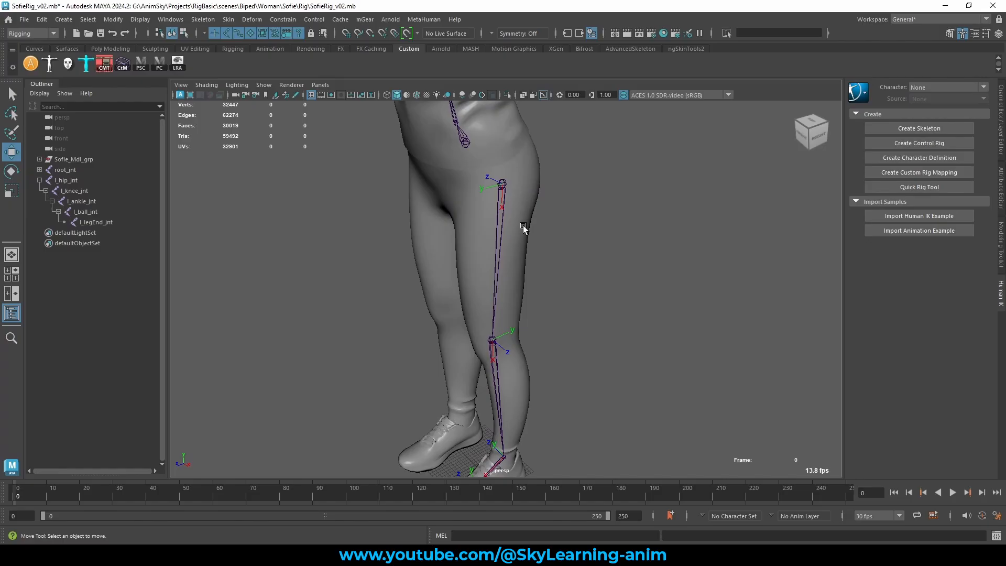
pyautogui.keyDown('alt'); pyautogui.moveTo(523, 225); pyautogui.dragTo(494, 230); pyautogui.keyUp('alt')
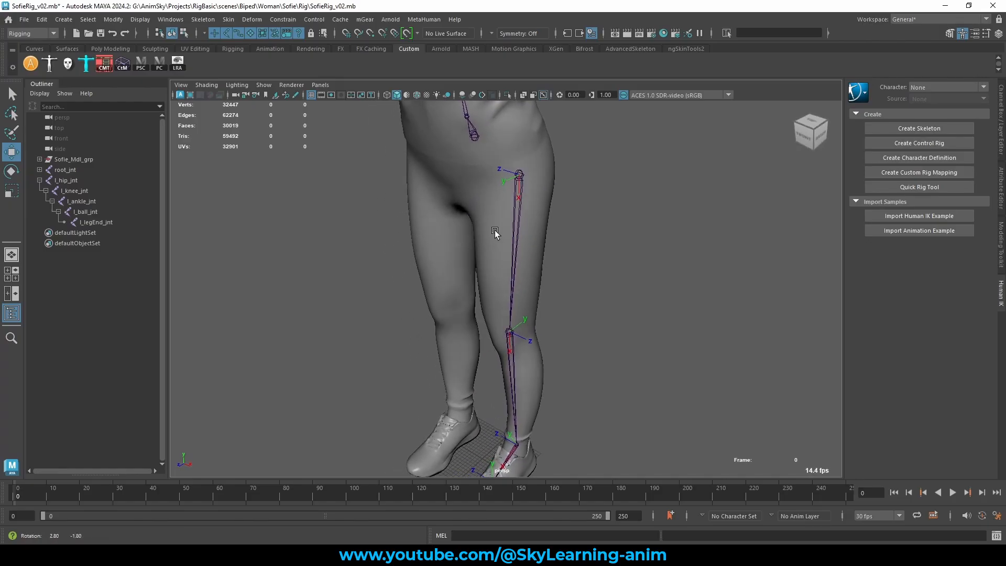
pyautogui.keyDown('alt'); pyautogui.moveTo(494, 230); pyautogui.dragTo(567, 242, button='right'); pyautogui.keyUp('alt')
pyautogui.keyDown('alt'); pyautogui.moveTo(559, 210); pyautogui.dragTo(556, 231, button='middle'); pyautogui.keyUp('alt')
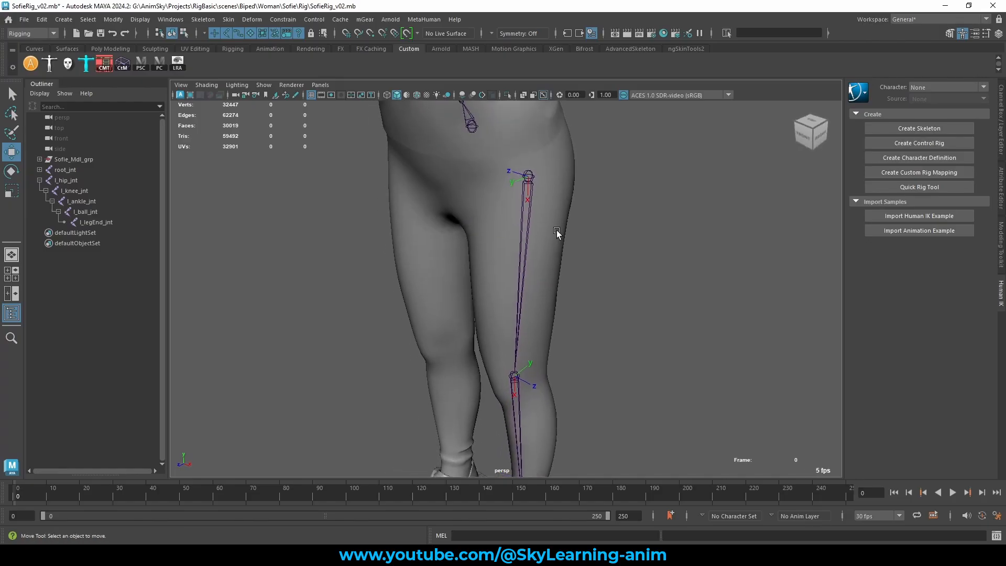
pyautogui.keyDown('alt'); pyautogui.moveTo(523, 237); pyautogui.dragTo(498, 231); pyautogui.keyUp('alt')
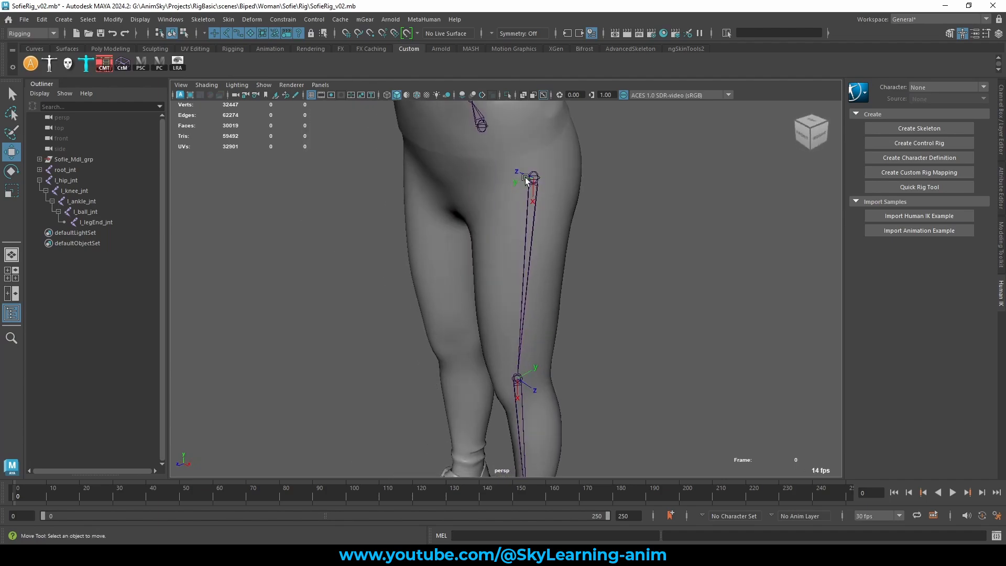
pyautogui.keyDown('alt'); pyautogui.moveTo(573, 228); pyautogui.dragTo(547, 168); pyautogui.keyUp('alt')
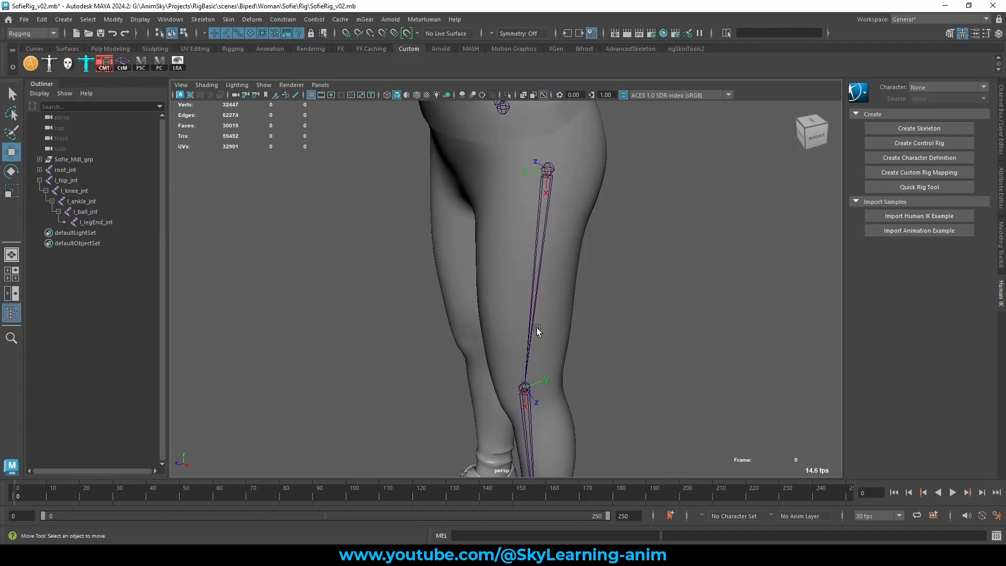
pyautogui.keyDown('alt'); pyautogui.moveTo(525, 232); pyautogui.dragTo(537, 157); pyautogui.keyUp('alt')
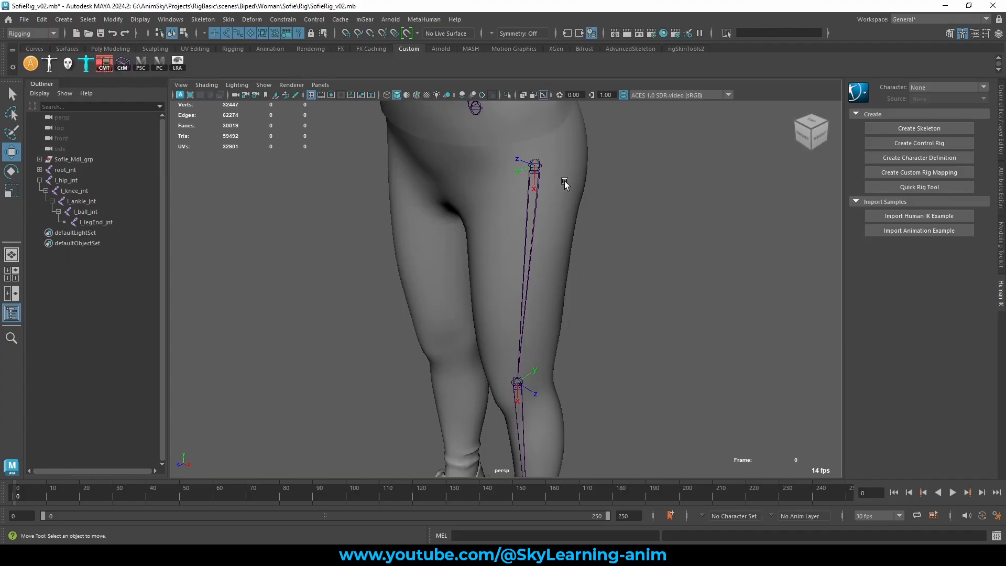
pyautogui.keyDown('alt'); pyautogui.moveTo(565, 183); pyautogui.dragTo(497, 173); pyautogui.keyUp('alt')
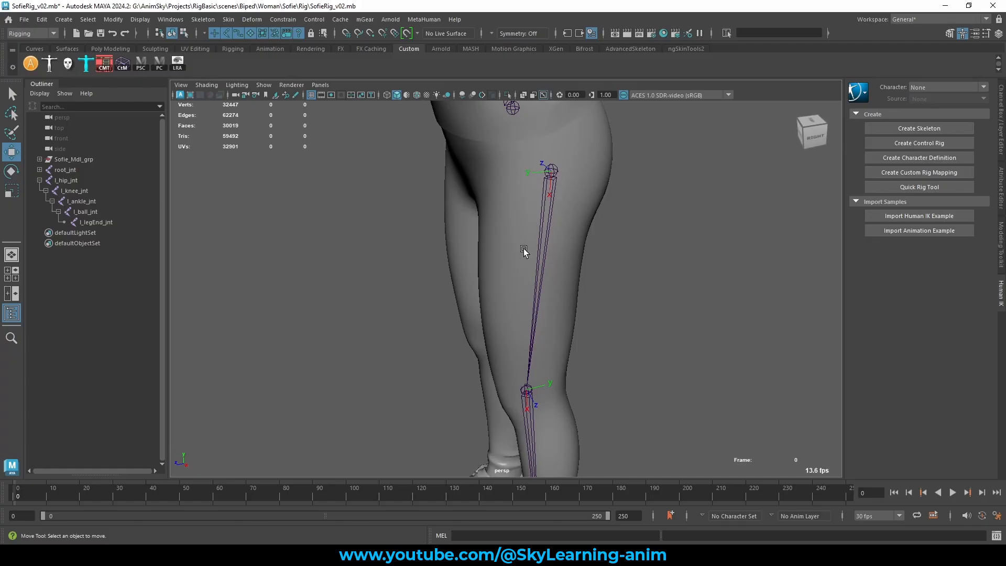
pyautogui.keyDown('alt'); pyautogui.moveTo(524, 250); pyautogui.dragTo(589, 245); pyautogui.keyUp('alt')
# Step: Select l_hip_jnt and check the local axes of the whole left leg chain from hip to foot
pyautogui.moveTo(602, 252); pyautogui.dragTo(326, 267)
pyautogui.scroll(-3, 564, 247)
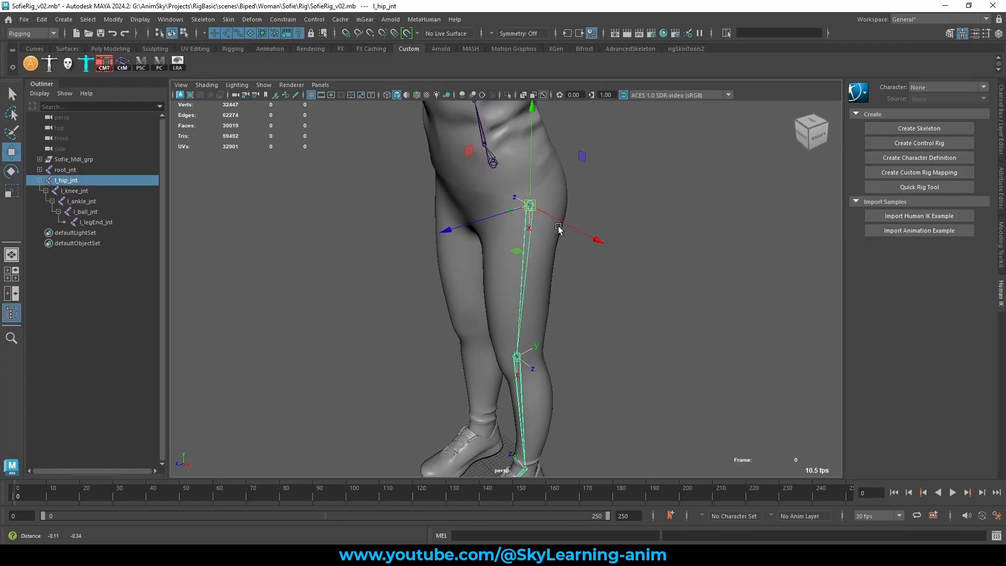
pyautogui.keyDown('alt'); pyautogui.moveTo(558, 227); pyautogui.dragTo(560, 184, button='middle'); pyautogui.keyUp('alt')
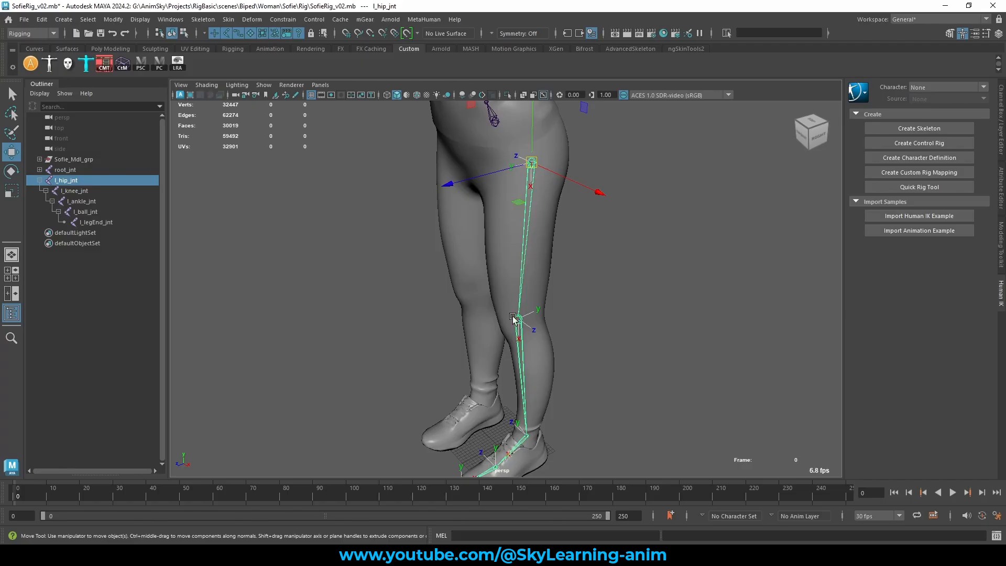
pyautogui.keyDown('alt'); pyautogui.moveTo(502, 471); pyautogui.dragTo(504, 440, button='middle'); pyautogui.keyUp('alt')
pyautogui.keyDown('alt'); pyautogui.moveTo(601, 307); pyautogui.dragTo(604, 346, button='middle'); pyautogui.keyUp('alt')
pyautogui.keyDown('alt'); pyautogui.moveTo(603, 340); pyautogui.dragTo(566, 292, button='right'); pyautogui.keyUp('alt')
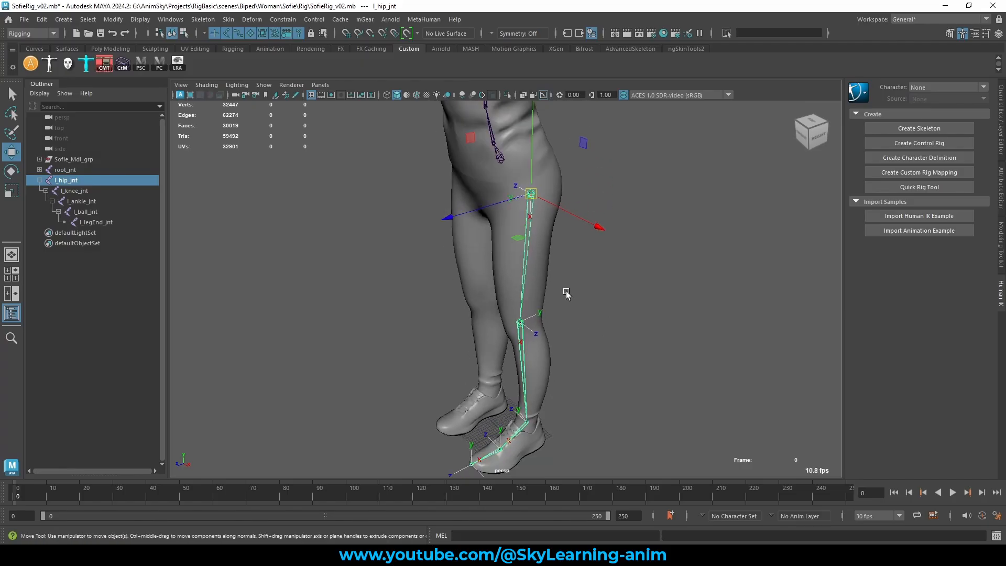
pyautogui.keyDown('alt'); pyautogui.moveTo(552, 281); pyautogui.dragTo(533, 305); pyautogui.keyUp('alt')
pyautogui.scroll(1, 618, 254)
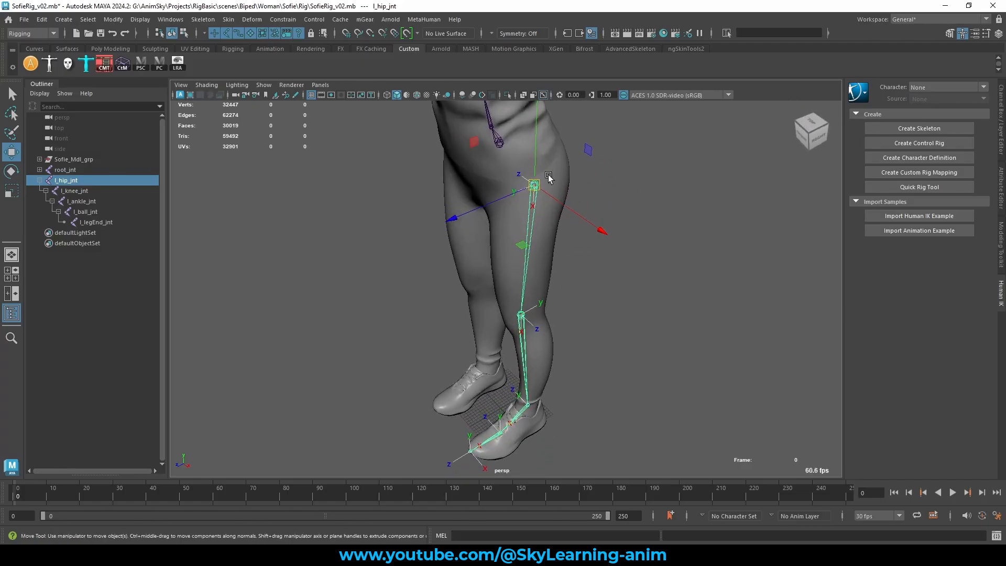
# Step: Display the channel values of l_hip_jnt and freeze its transformations
pyautogui.click(1002, 110)
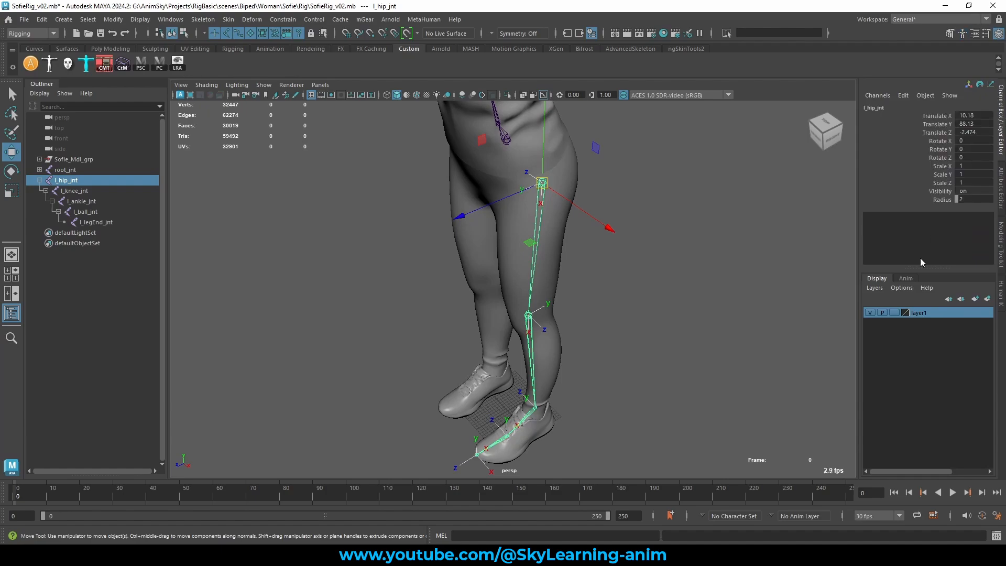
pyautogui.click(169, 21)
pyautogui.click(168, 21)
pyautogui.click(113, 19)
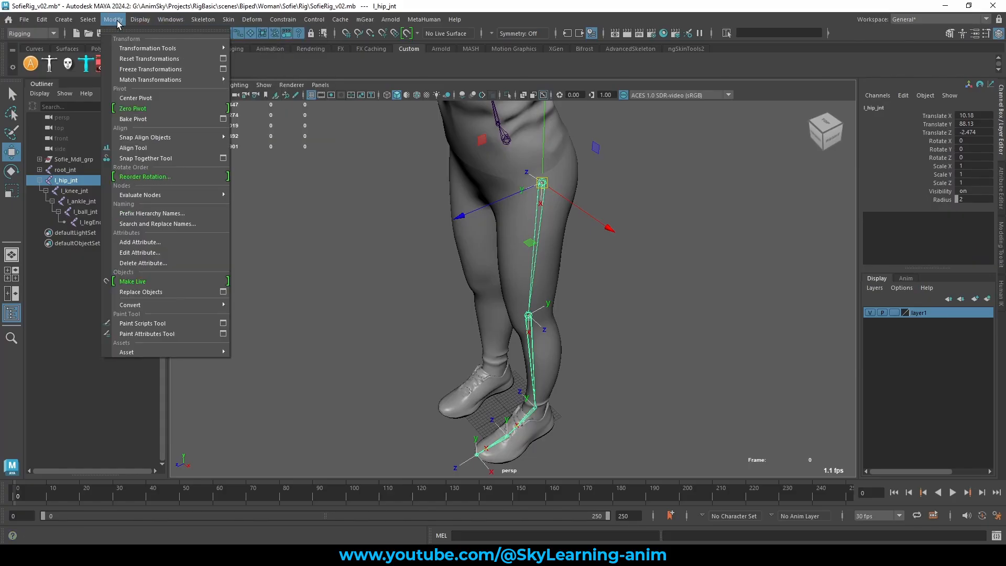
pyautogui.click(145, 68)
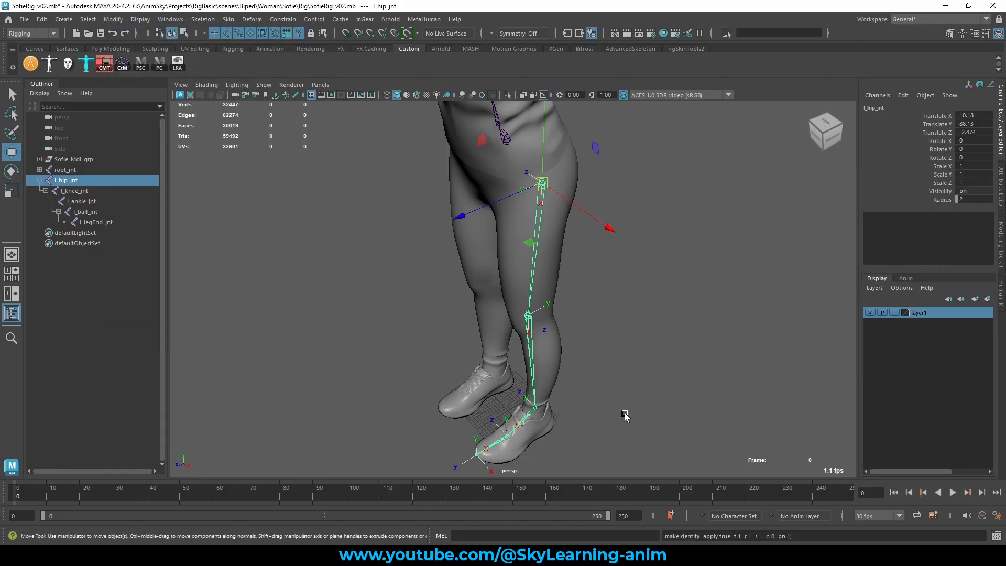
pyautogui.keyDown('alt'); pyautogui.moveTo(597, 265); pyautogui.dragTo(516, 267); pyautogui.keyUp('alt')
pyautogui.click(664, 239)
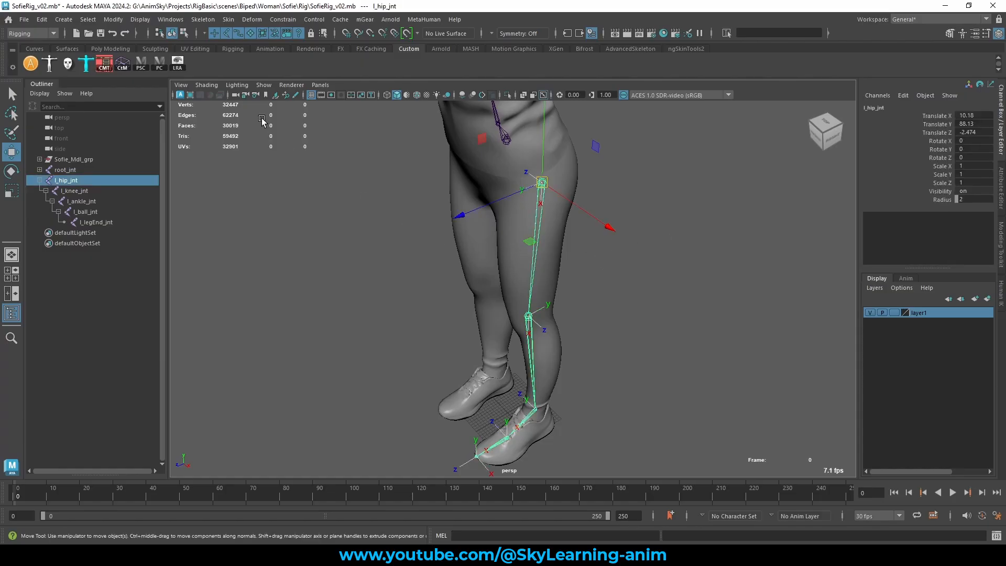
# Step: Orient the left leg chain from l_hip_jnt with primary axis Y, secondary axis X and secondary axis world orientation positive Z
pyautogui.click(203, 23)
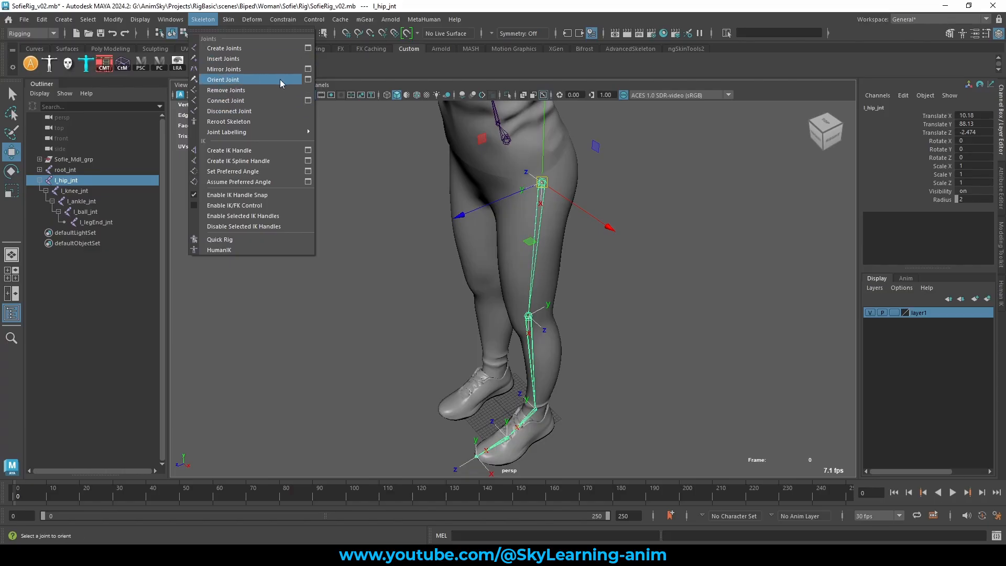
pyautogui.click(307, 79)
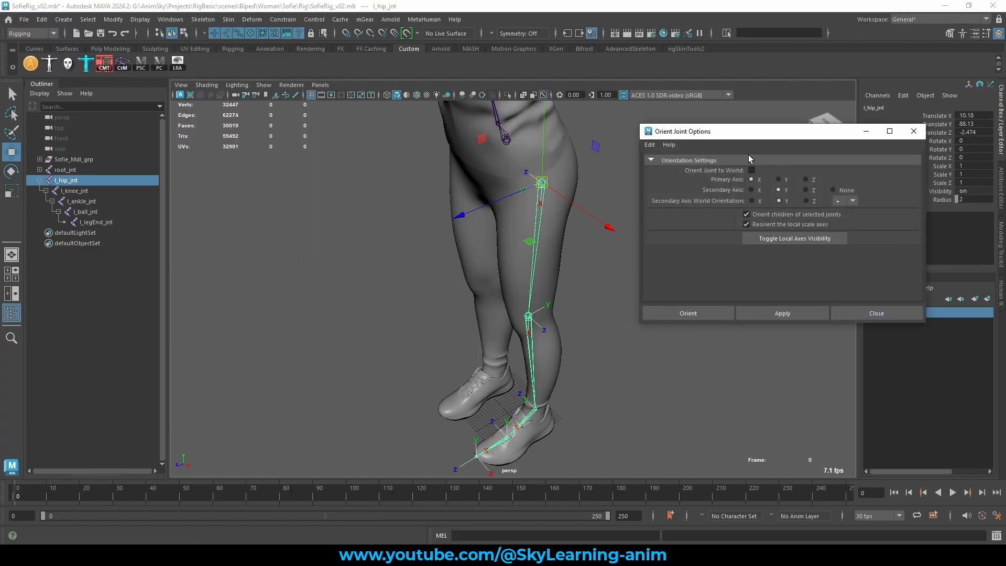
pyautogui.moveTo(718, 137); pyautogui.dragTo(695, 117)
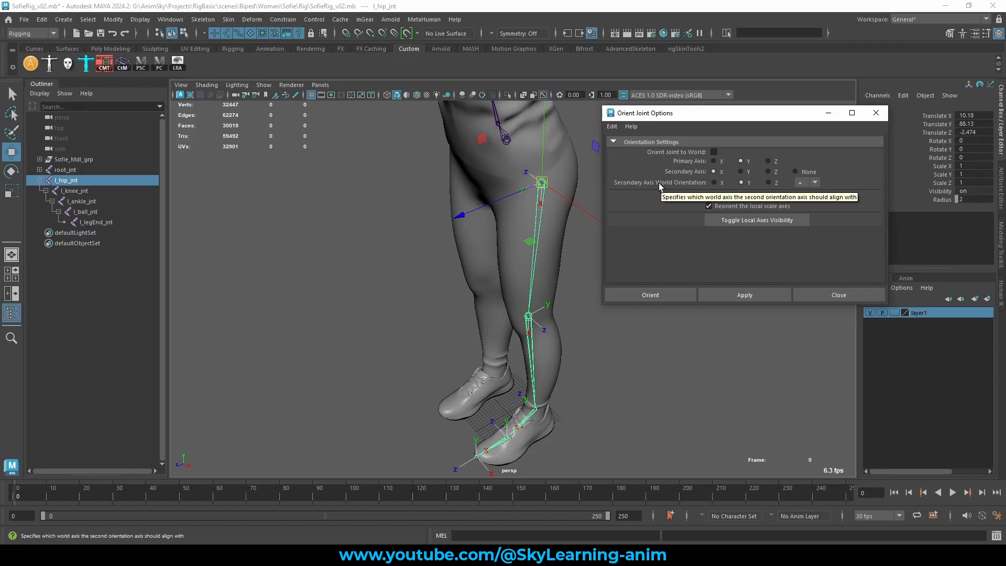
pyautogui.click(768, 182)
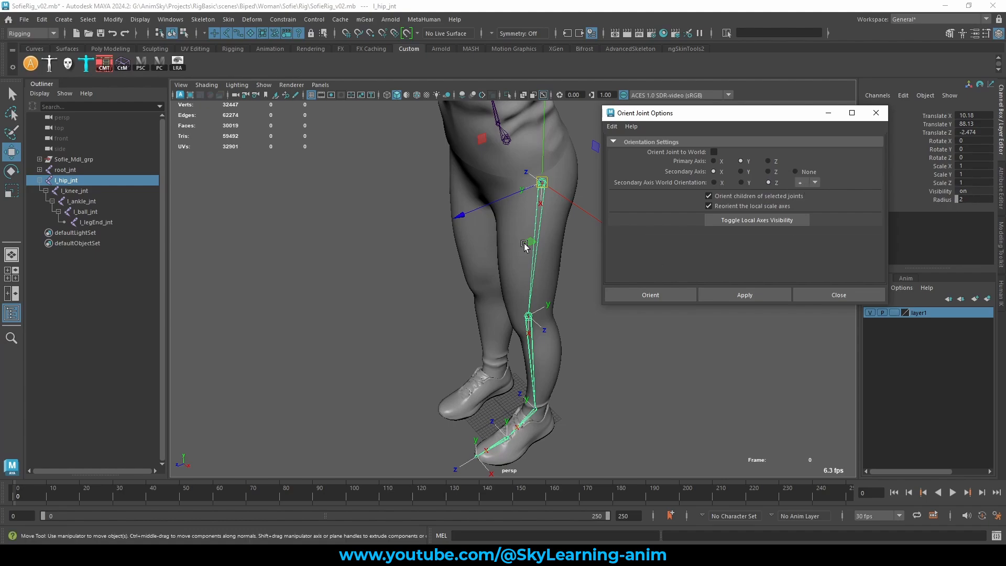
pyautogui.keyDown('alt'); pyautogui.moveTo(524, 244); pyautogui.dragTo(532, 241); pyautogui.keyUp('alt')
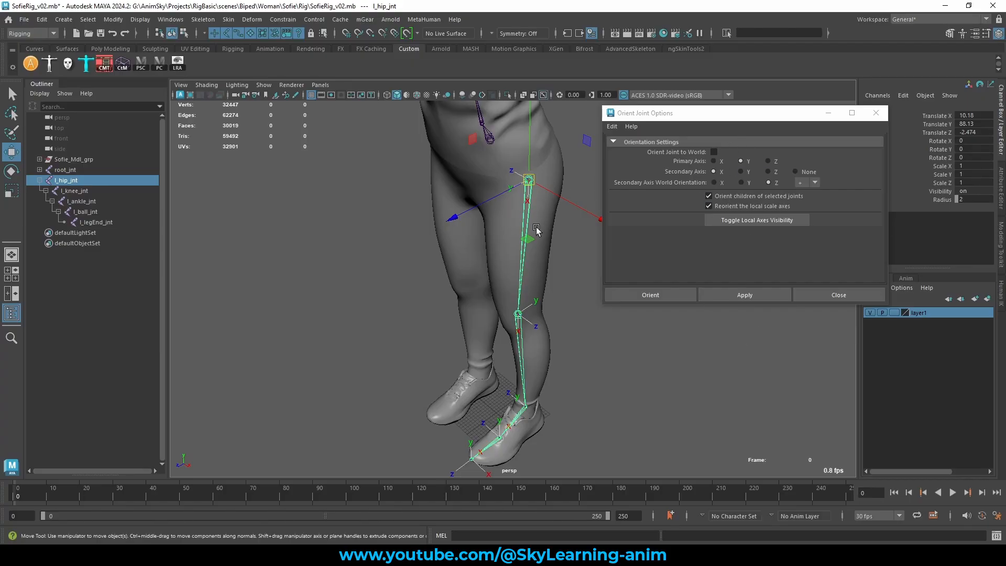
pyautogui.keyDown('alt'); pyautogui.moveTo(536, 230); pyautogui.dragTo(530, 229); pyautogui.keyUp('alt')
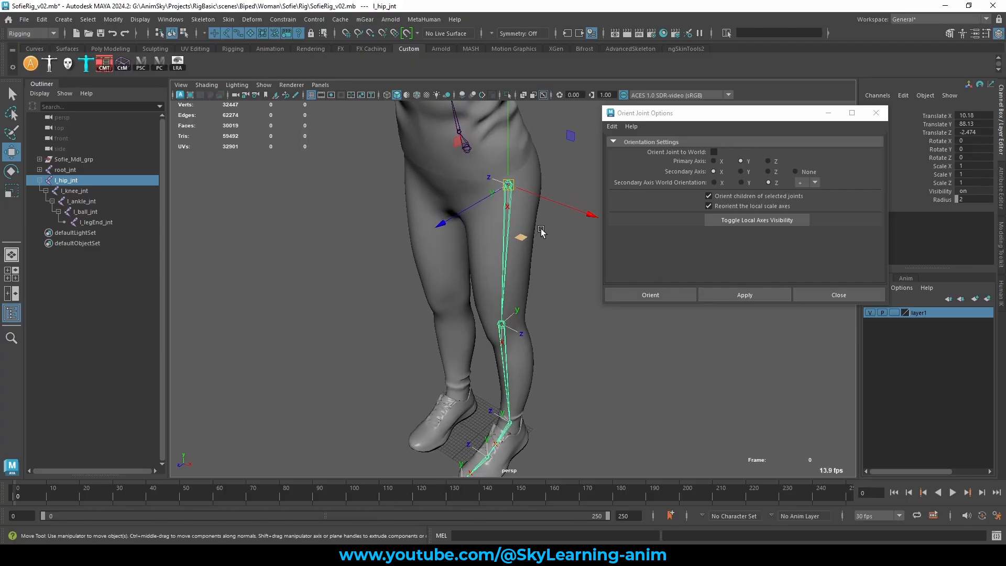
pyautogui.click(739, 293)
pyautogui.keyDown('alt'); pyautogui.moveTo(474, 265); pyautogui.dragTo(496, 265); pyautogui.keyUp('alt')
pyautogui.keyDown('alt'); pyautogui.moveTo(496, 265); pyautogui.dragTo(474, 231, button='middle'); pyautogui.keyUp('alt')
pyautogui.moveTo(474, 232)
pyautogui.keyDown('alt'); pyautogui.mouseDown()
pyautogui.moveTo(463, 241)
pyautogui.moveTo(472, 244)
pyautogui.mouseUp(); pyautogui.keyUp('alt')
pyautogui.click(559, 202)
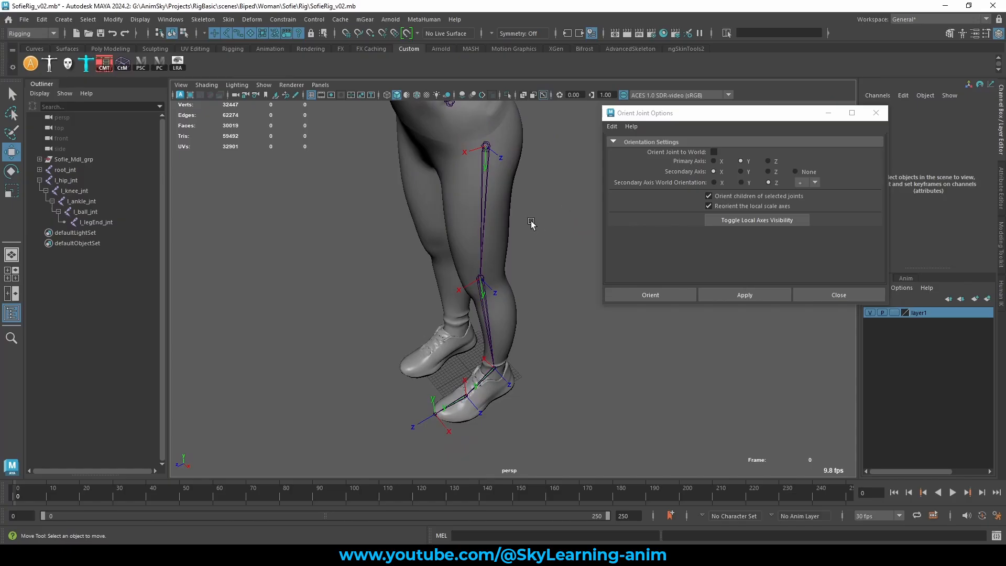
# Step: Test the rotation of l_knee_jnt and undo it, ending with l_hip_jnt selected
pyautogui.click(485, 306)
pyautogui.press('e')
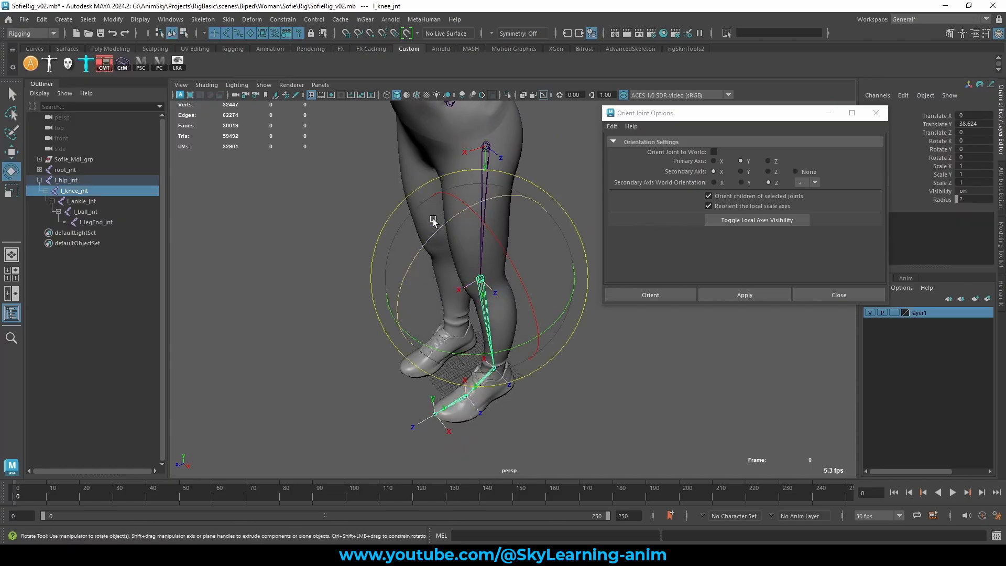
pyautogui.moveTo(421, 249); pyautogui.dragTo(454, 250)
pyautogui.hotkey('ctrl', 'z')
pyautogui.press('w')
pyautogui.click(356, 217)
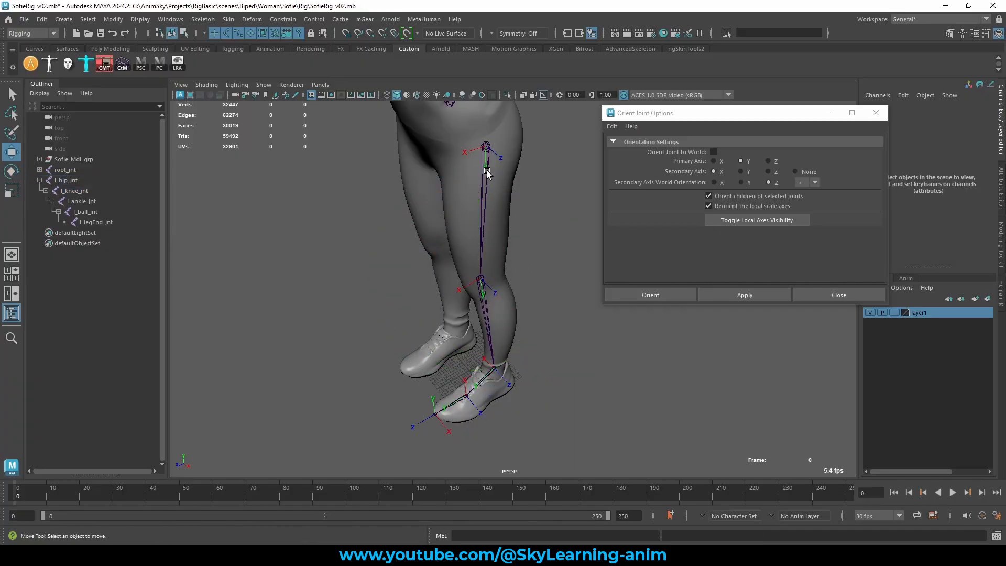
pyautogui.click(486, 170)
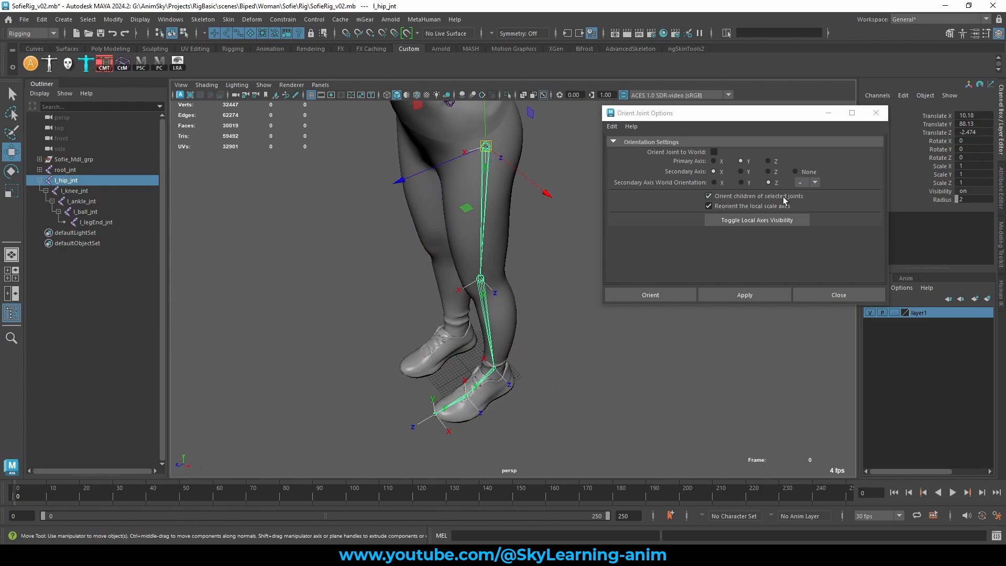
# Step: Reorient the left leg chain from l_hip_jnt with the secondary axis world orientation set to positive X
pyautogui.click(721, 183)
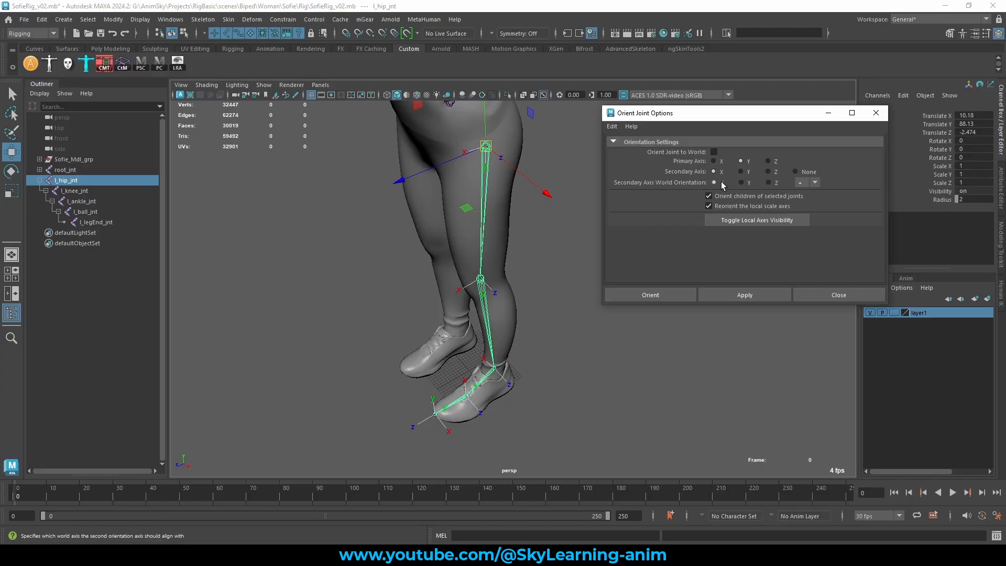
pyautogui.click(740, 294)
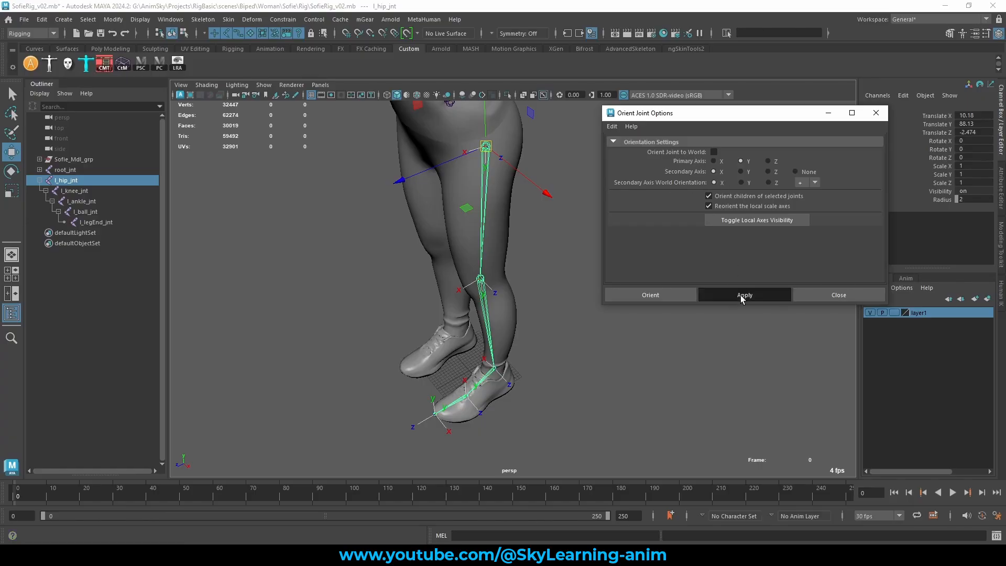
pyautogui.click(528, 227)
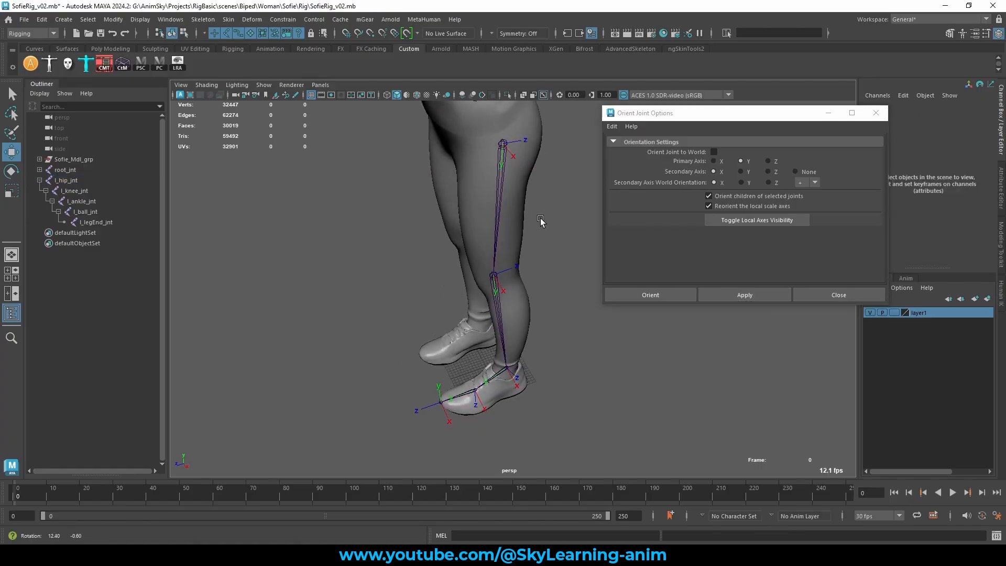
# Step: Test the bend of l_knee_jnt by rotating it around X and undo the rotation
pyautogui.click(479, 281)
pyautogui.press('e')
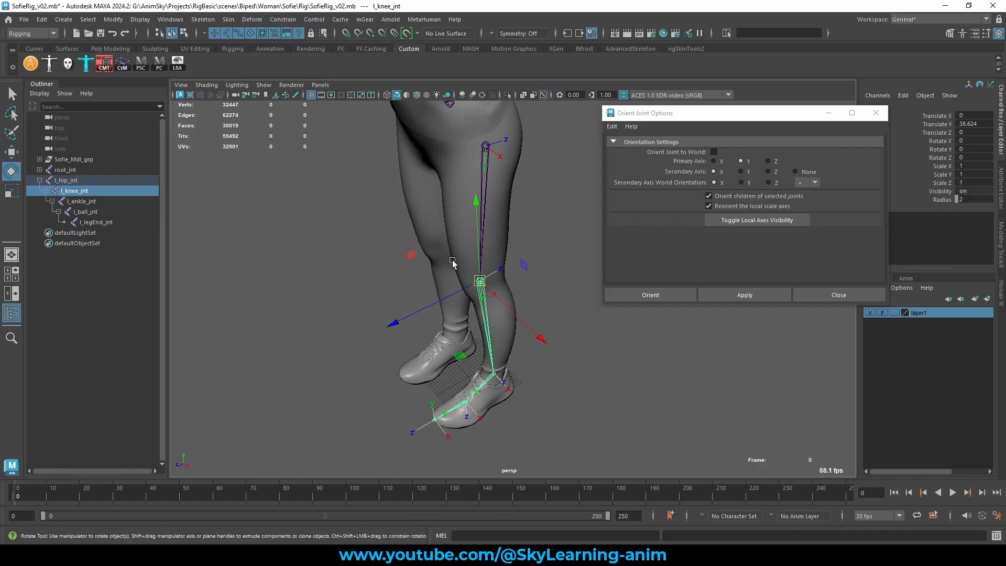
pyautogui.moveTo(431, 241); pyautogui.dragTo(417, 309)
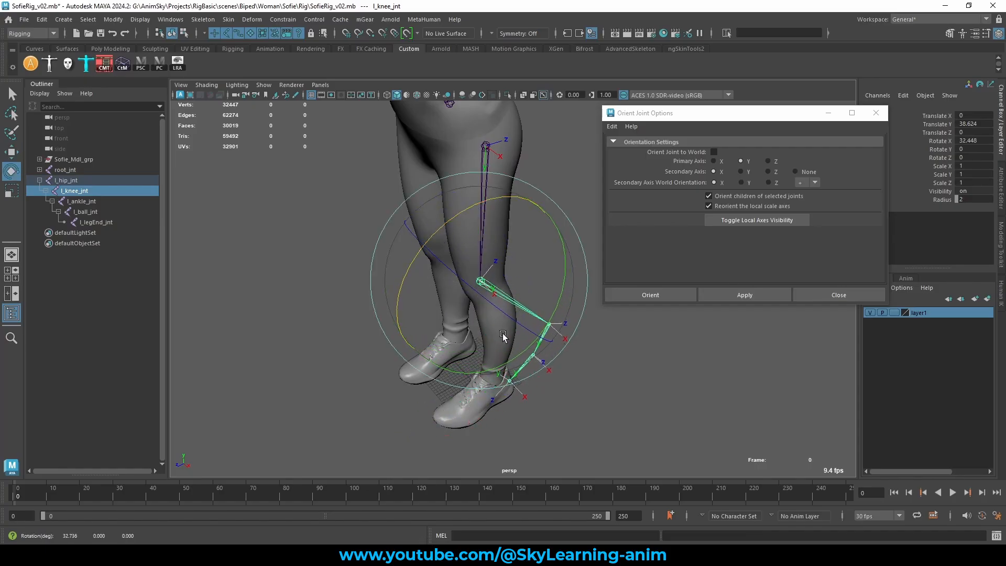
pyautogui.keyDown('alt'); pyautogui.moveTo(516, 330); pyautogui.dragTo(523, 356); pyautogui.keyUp('alt')
pyautogui.hotkey('ctrl', 'z')
pyautogui.press('w')
pyautogui.click(591, 373)
# Step: Examine the local axes of the reoriented left leg joints from hip and knee down to the foot
pyautogui.scroll(-3, 589, 347)
pyautogui.keyDown('alt'); pyautogui.moveTo(481, 324); pyautogui.dragTo(469, 273, button='middle'); pyautogui.keyUp('alt')
pyautogui.moveTo(528, 168); pyautogui.dragTo(450, 176)
pyautogui.keyDown('alt'); pyautogui.moveTo(536, 209); pyautogui.dragTo(543, 287, button='middle'); pyautogui.keyUp('alt')
pyautogui.scroll(5, 524, 295)
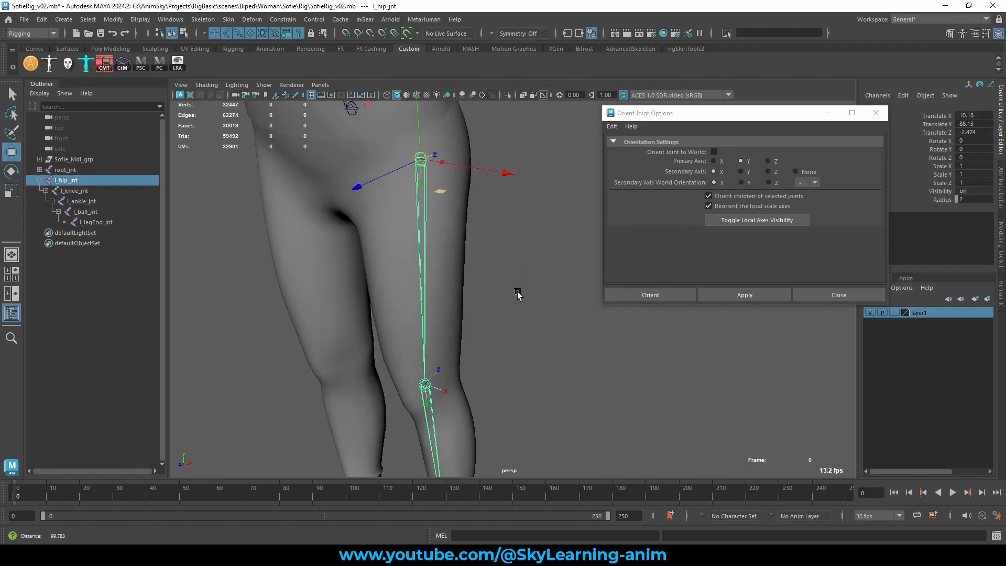
pyautogui.click(483, 294)
pyautogui.keyDown('alt'); pyautogui.moveTo(481, 294); pyautogui.dragTo(503, 166); pyautogui.keyUp('alt')
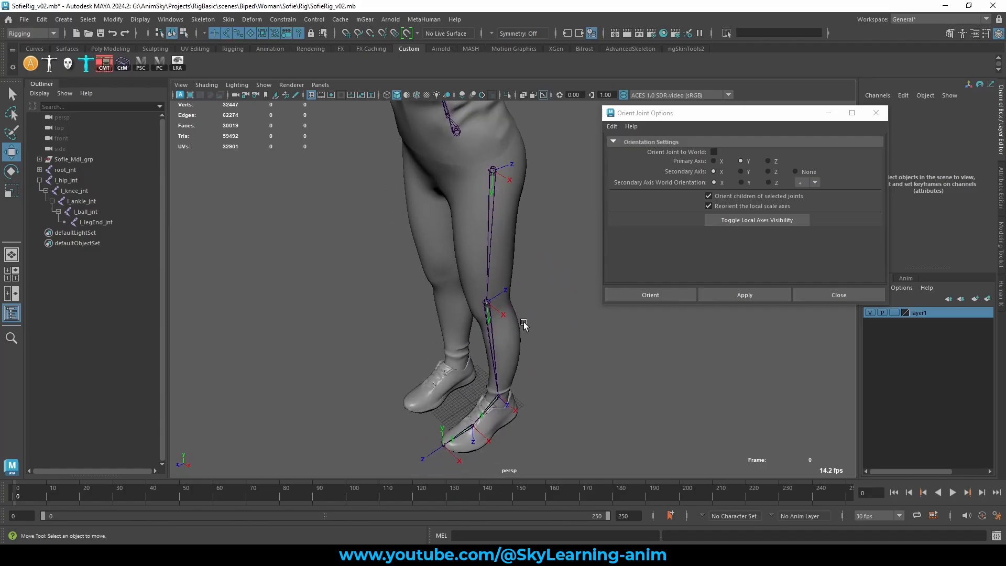
pyautogui.keyDown('alt'); pyautogui.moveTo(526, 254); pyautogui.dragTo(533, 170, button='middle'); pyautogui.keyUp('alt')
pyautogui.scroll(3, 586, 300)
pyautogui.moveTo(438, 283); pyautogui.dragTo(543, 261)
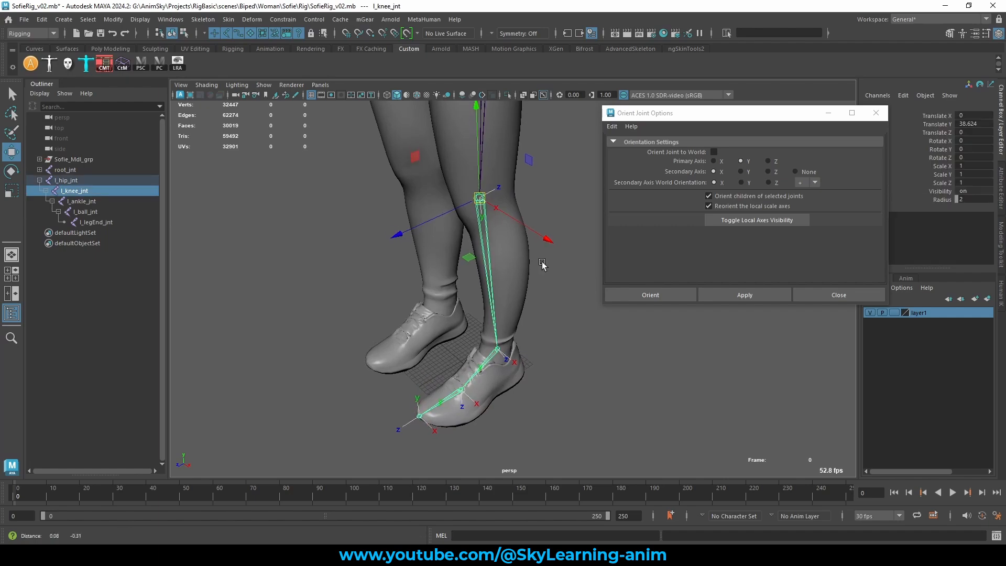
pyautogui.keyDown('alt'); pyautogui.moveTo(541, 427); pyautogui.dragTo(541, 359, button='middle'); pyautogui.keyUp('alt')
pyautogui.keyDown('alt'); pyautogui.moveTo(541, 359); pyautogui.dragTo(647, 406, button='right'); pyautogui.keyUp('alt')
pyautogui.click(638, 404)
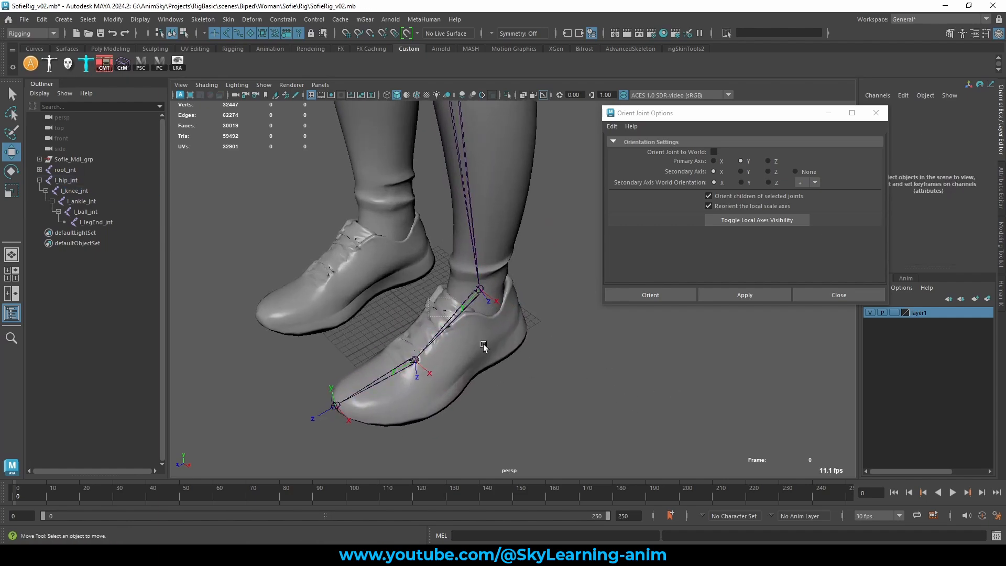
# Step: Test the rotation of l_ankle_jnt and l_ball_jnt and undo both rotations
pyautogui.moveTo(483, 345); pyautogui.dragTo(386, 379)
pyautogui.press('e')
pyautogui.hotkey('ctrl', 'z')
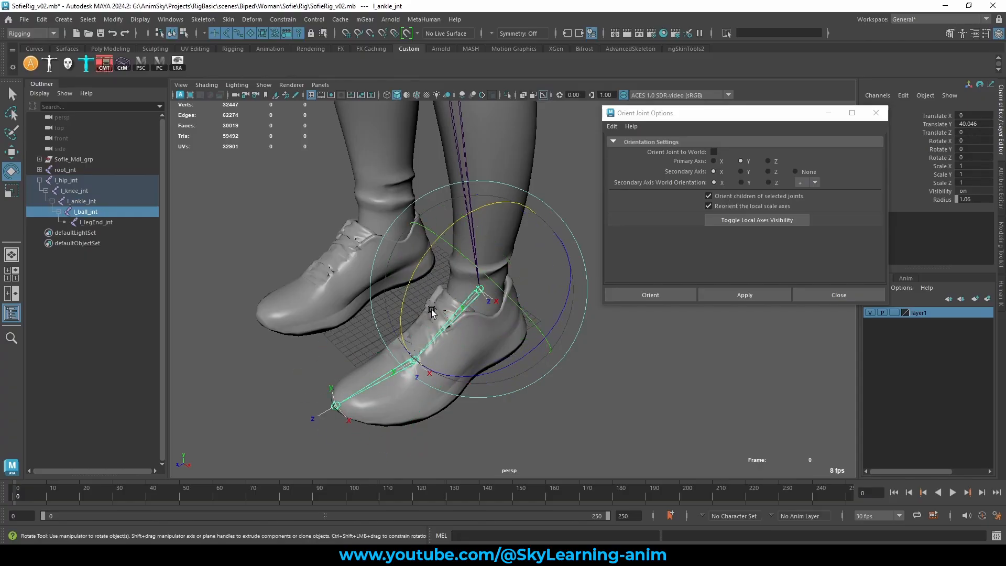
pyautogui.moveTo(416, 277); pyautogui.dragTo(448, 276)
pyautogui.hotkey('ctrl', 'z')
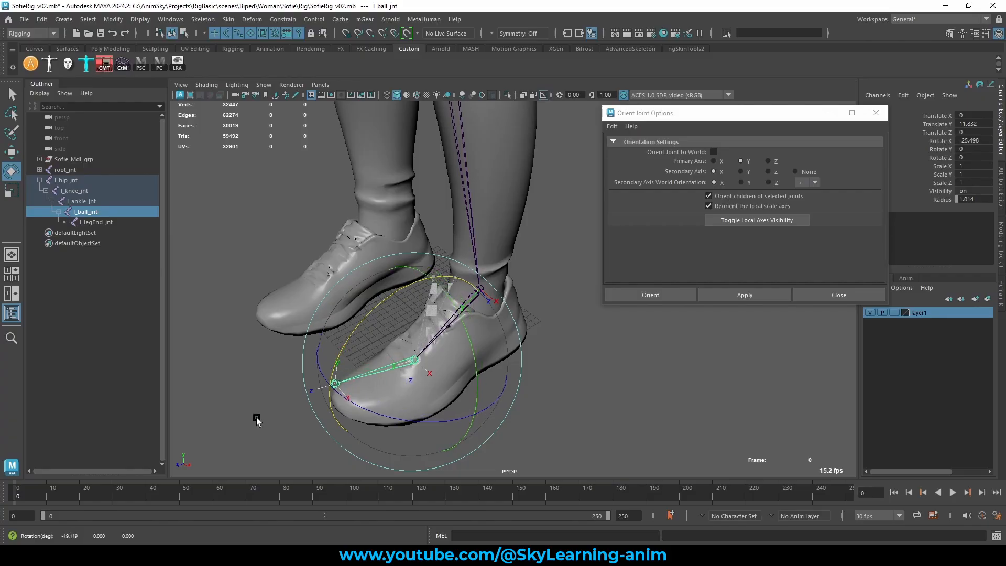
pyautogui.hotkey('ctrl', 'z')
pyautogui.click(256, 423)
# Step: Set the X Joint Orient of l_legEnd_jnt to 0 in its joint attributes and return to the channel values
pyautogui.keyDown('alt'); pyautogui.moveTo(304, 394); pyautogui.dragTo(299, 377, button='middle'); pyautogui.keyUp('alt')
pyautogui.keyDown('alt'); pyautogui.moveTo(398, 402); pyautogui.dragTo(442, 373, button='right'); pyautogui.keyUp('alt')
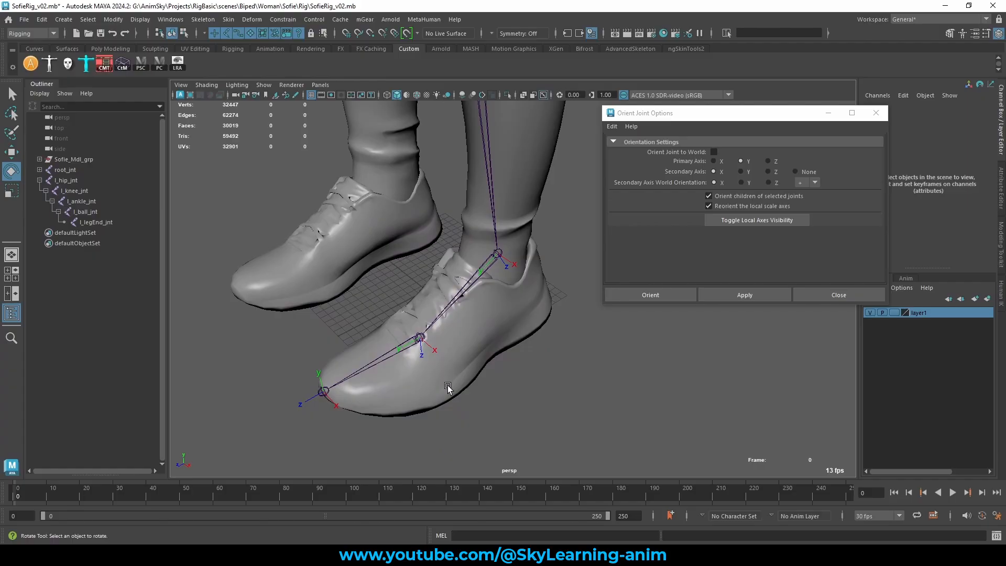
pyautogui.click(323, 393)
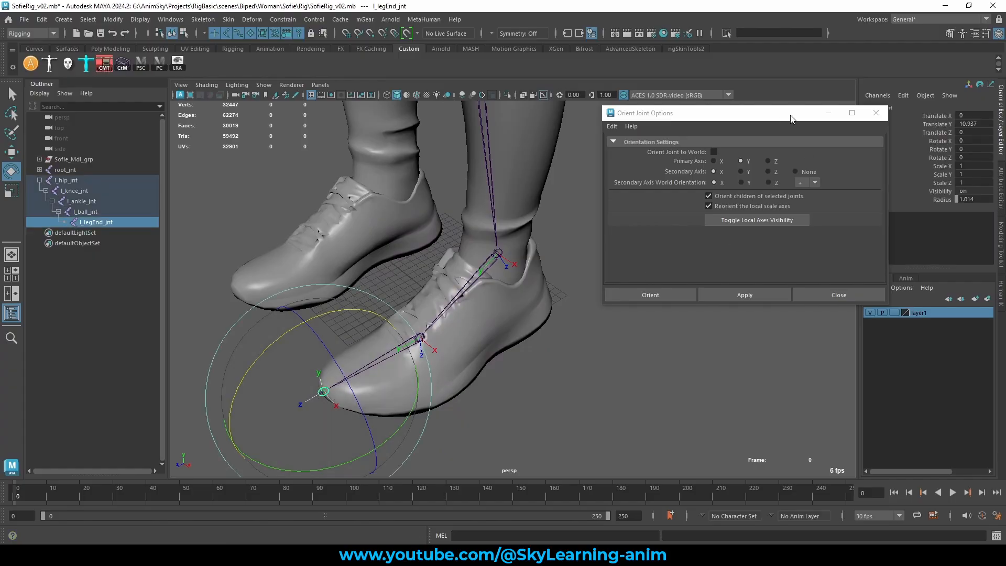
pyautogui.moveTo(775, 113); pyautogui.dragTo(727, 111)
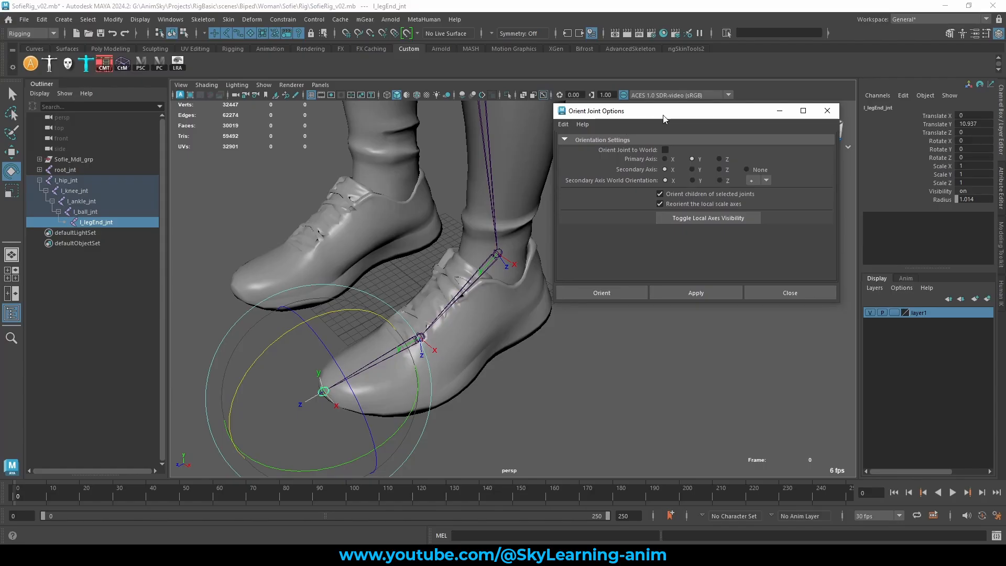
pyautogui.moveTo(664, 118); pyautogui.dragTo(669, 287)
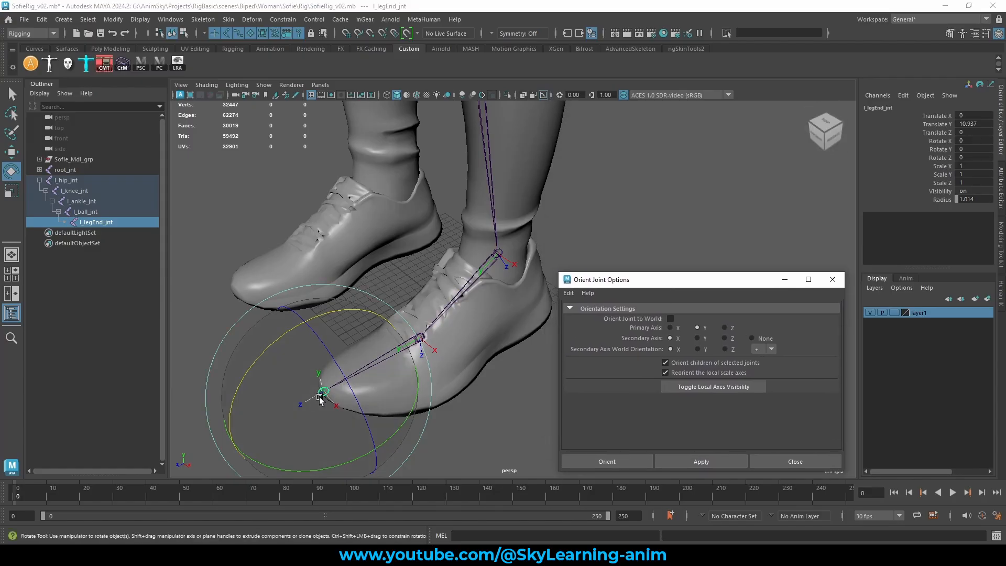
pyautogui.click(1002, 181)
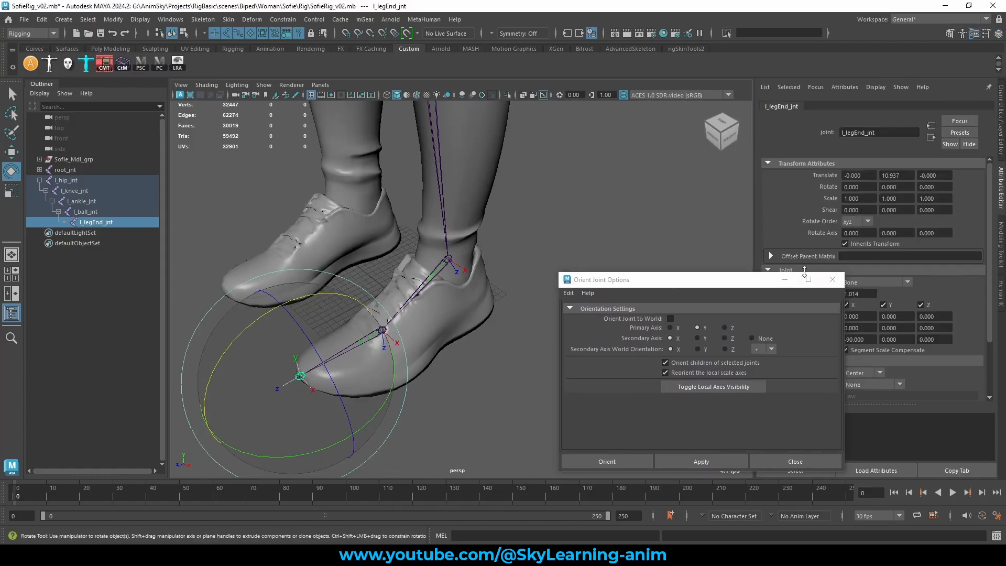
pyautogui.moveTo(743, 288); pyautogui.dragTo(686, 146)
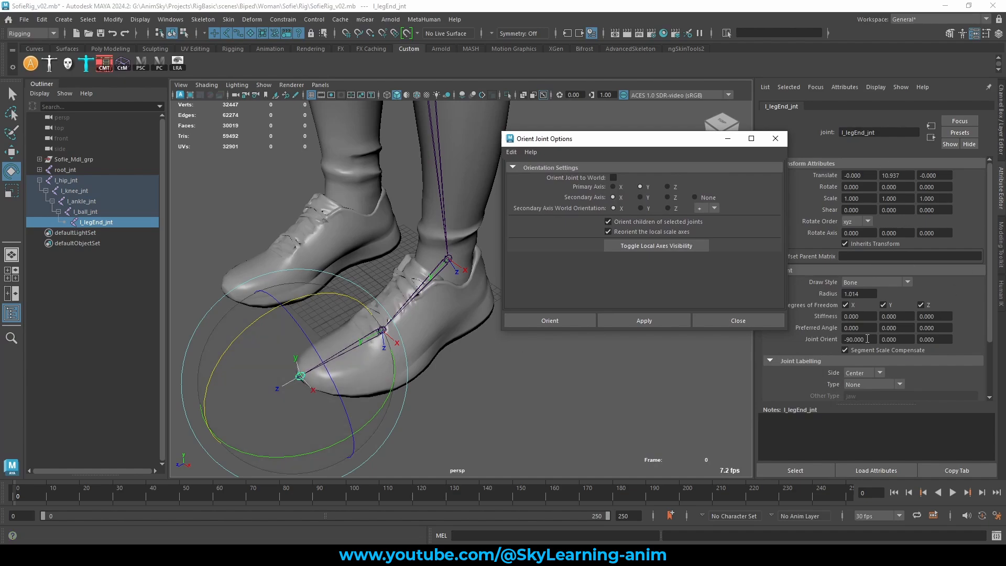
pyautogui.moveTo(867, 338); pyautogui.dragTo(807, 342)
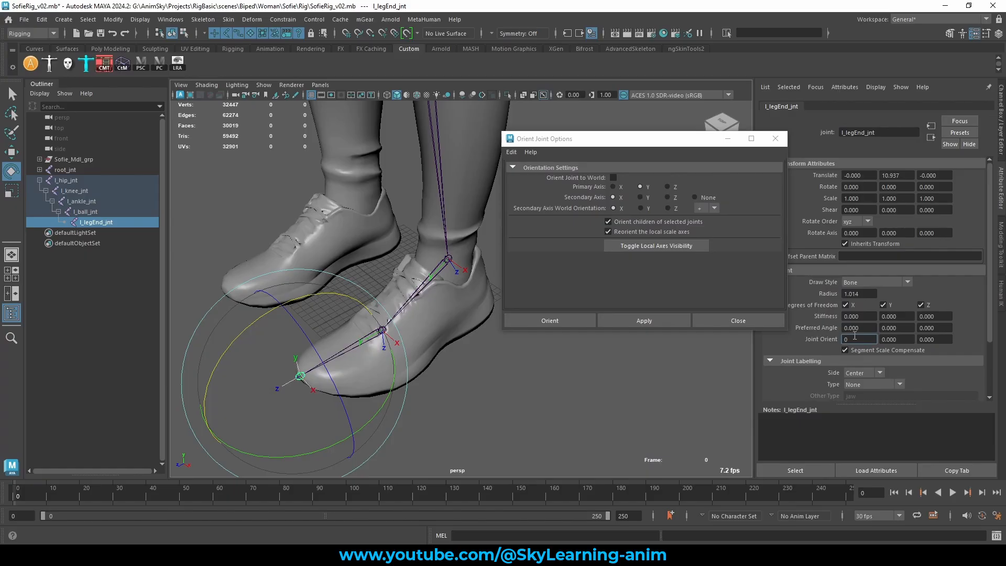
pyautogui.write('0')
pyautogui.press('Tab')
pyautogui.press('Tab')
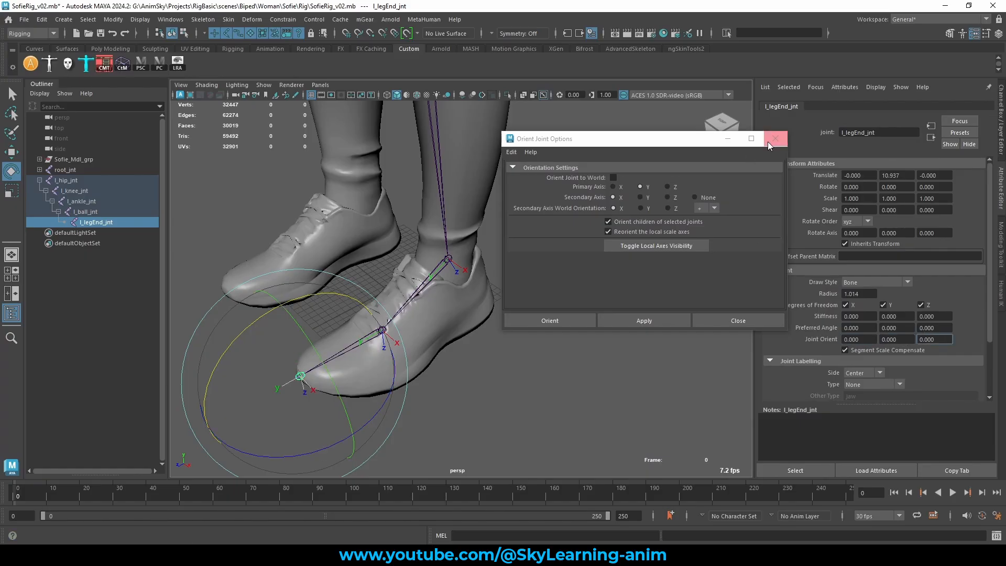
pyautogui.moveTo(693, 145); pyautogui.dragTo(745, 152)
pyautogui.click(1001, 117)
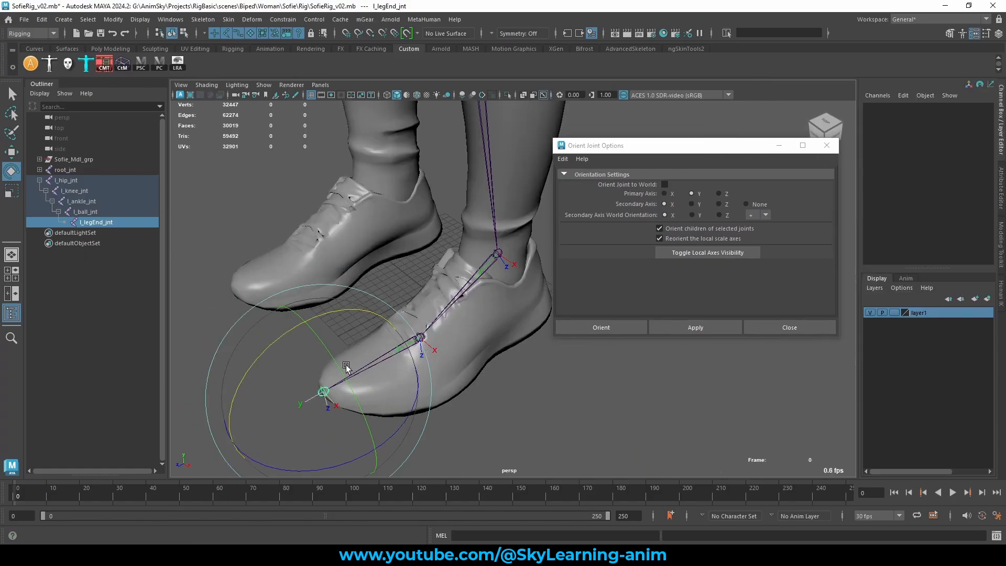
# Step: Select l_ball_jnt and compare its local axes with those of l_legEnd_jnt and the rest of the foot
pyautogui.click(416, 351)
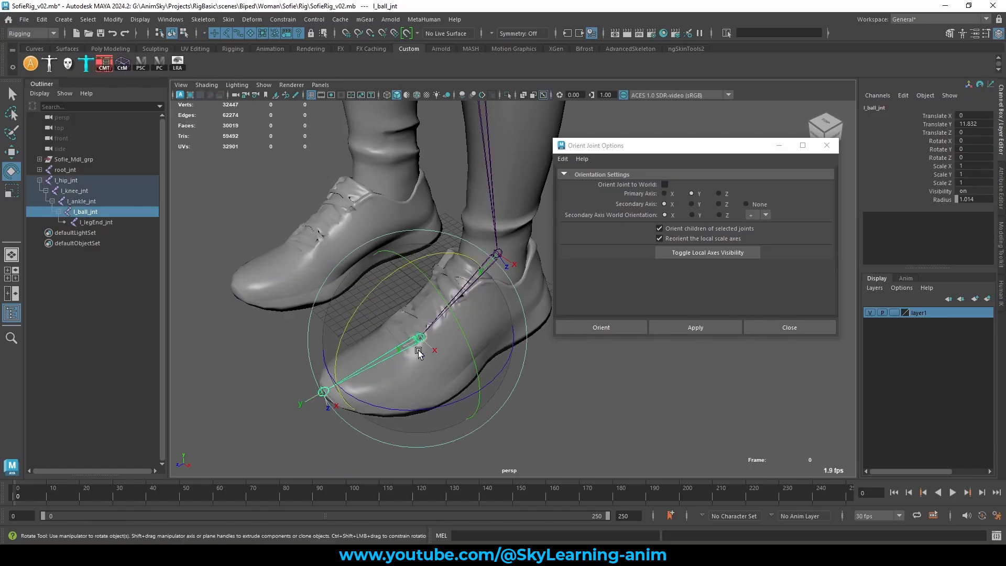
pyautogui.press('w')
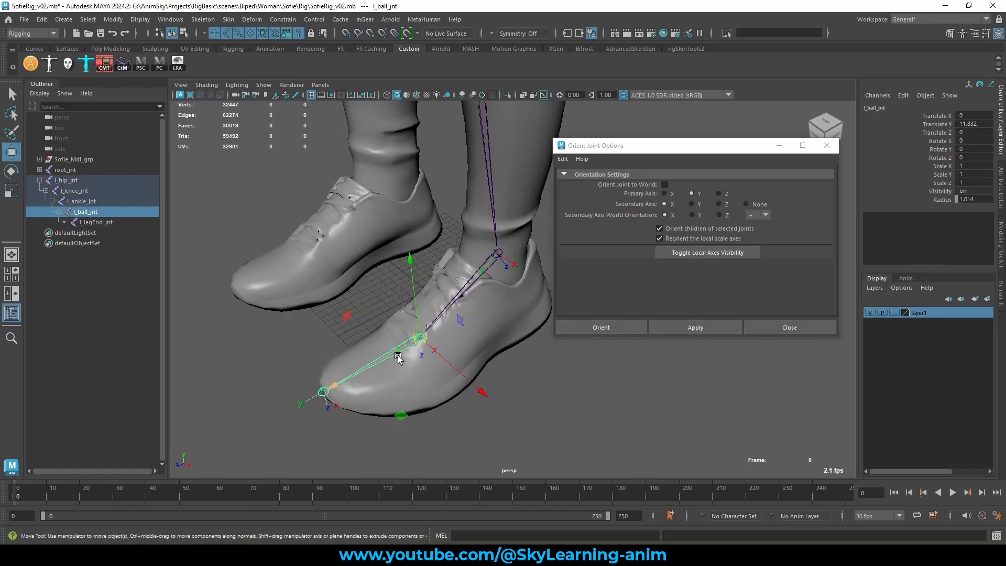
pyautogui.press('alt')
pyautogui.moveTo(524, 393)
pyautogui.keyDown('alt'); pyautogui.mouseDown()
pyautogui.moveTo(533, 417)
pyautogui.moveTo(524, 398)
pyautogui.mouseUp(); pyautogui.keyUp('alt')
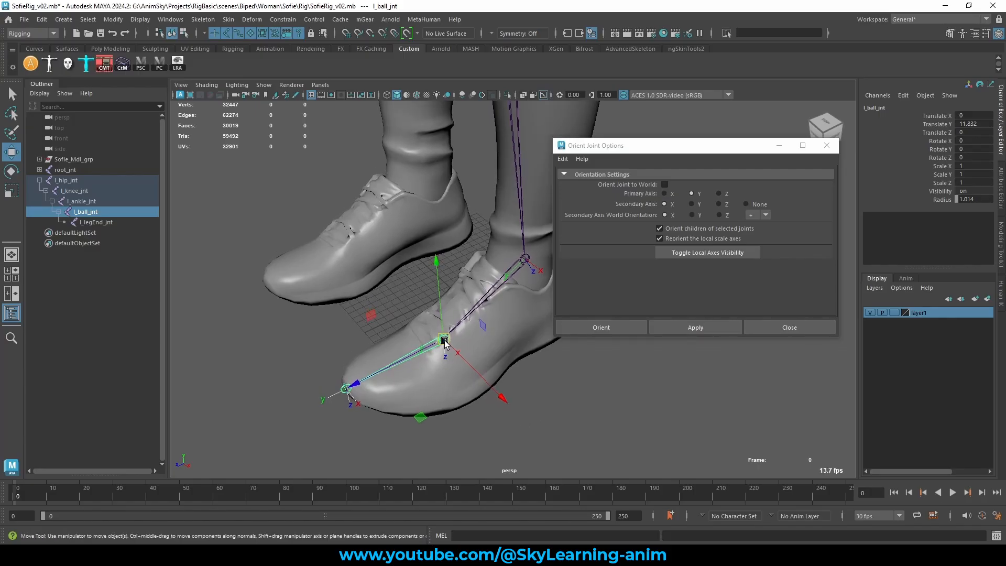
pyautogui.keyDown('alt'); pyautogui.moveTo(523, 398); pyautogui.dragTo(443, 324, button='right'); pyautogui.keyUp('alt')
pyautogui.keyDown('alt'); pyautogui.moveTo(443, 324); pyautogui.dragTo(426, 376, button='middle'); pyautogui.keyUp('alt')
pyautogui.scroll(-4, 445, 324)
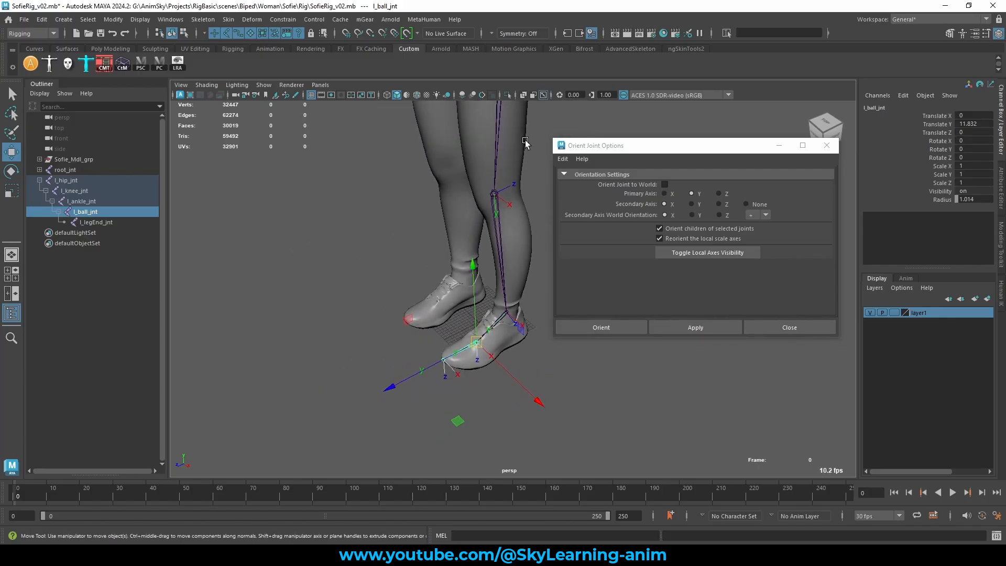
# Step: Hide the local axes of all left leg joints from l_hip_jnt to l_legEnd_jnt
pyautogui.moveTo(526, 139); pyautogui.dragTo(466, 148)
pyautogui.scroll(-3, 467, 178)
pyautogui.keyDown('alt'); pyautogui.moveTo(408, 236); pyautogui.dragTo(402, 243, button='middle'); pyautogui.keyUp('alt')
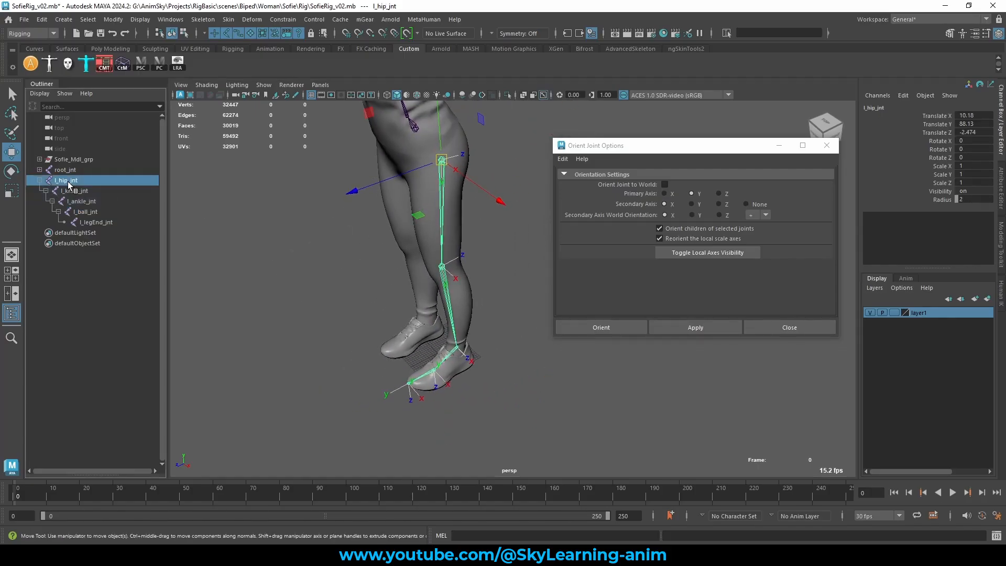
pyautogui.keyDown('shift'); pyautogui.click(96, 222); pyautogui.keyUp('shift')
pyautogui.click(705, 252)
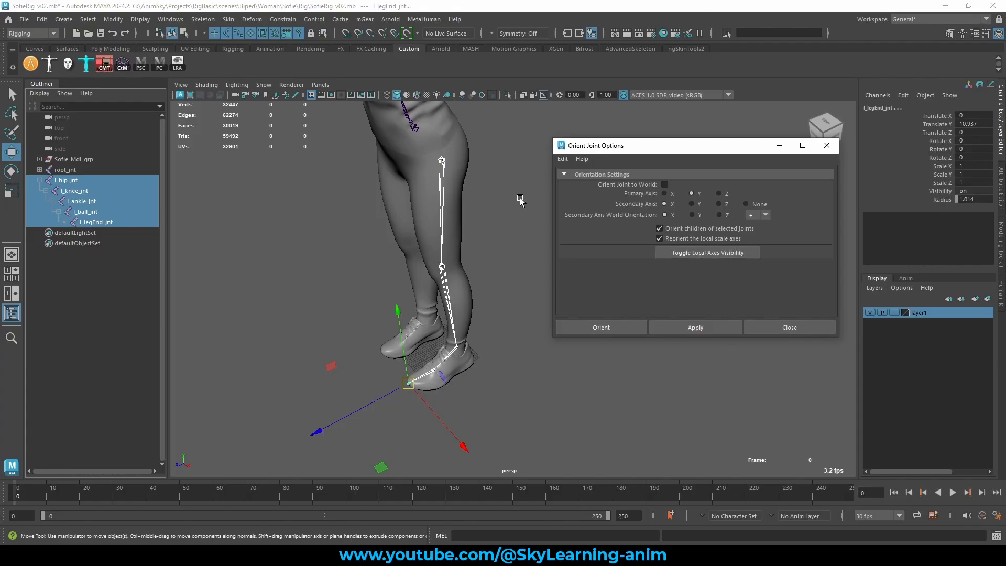
pyautogui.click(441, 212)
# Step: Unparent l_clavical_jnt to separate the left arm chain from the root_jnt hierarchy, with its joint attributes displayed
pyautogui.keyDown('alt'); pyautogui.moveTo(474, 220); pyautogui.dragTo(471, 288, button='middle'); pyautogui.keyUp('alt')
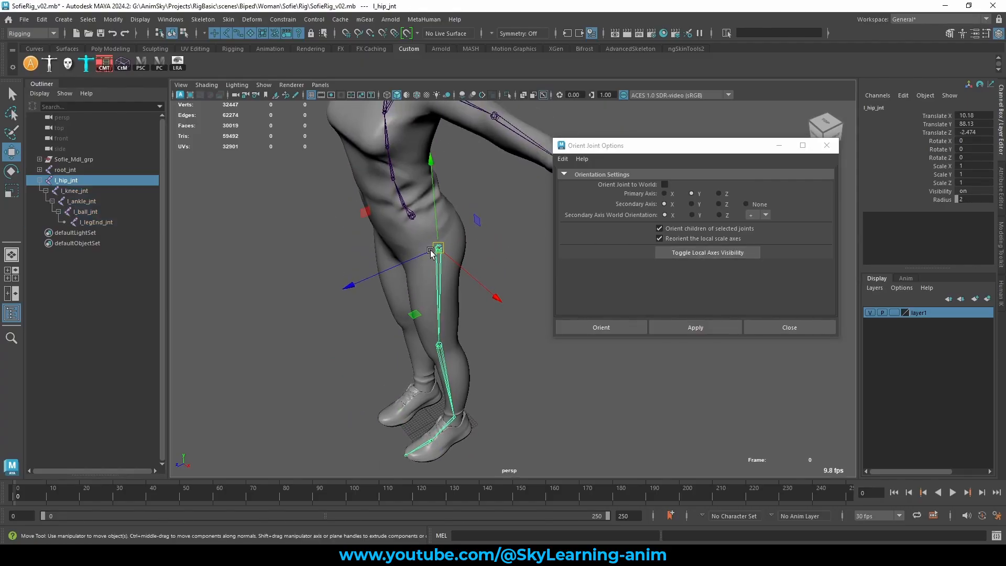
pyautogui.keyDown('alt'); pyautogui.moveTo(431, 253); pyautogui.dragTo(460, 227); pyautogui.keyUp('alt')
pyautogui.keyDown('alt'); pyautogui.moveTo(460, 287); pyautogui.dragTo(460, 325, button='middle'); pyautogui.keyUp('alt')
pyautogui.keyDown('alt'); pyautogui.moveTo(432, 248); pyautogui.dragTo(395, 313, button='middle'); pyautogui.keyUp('alt')
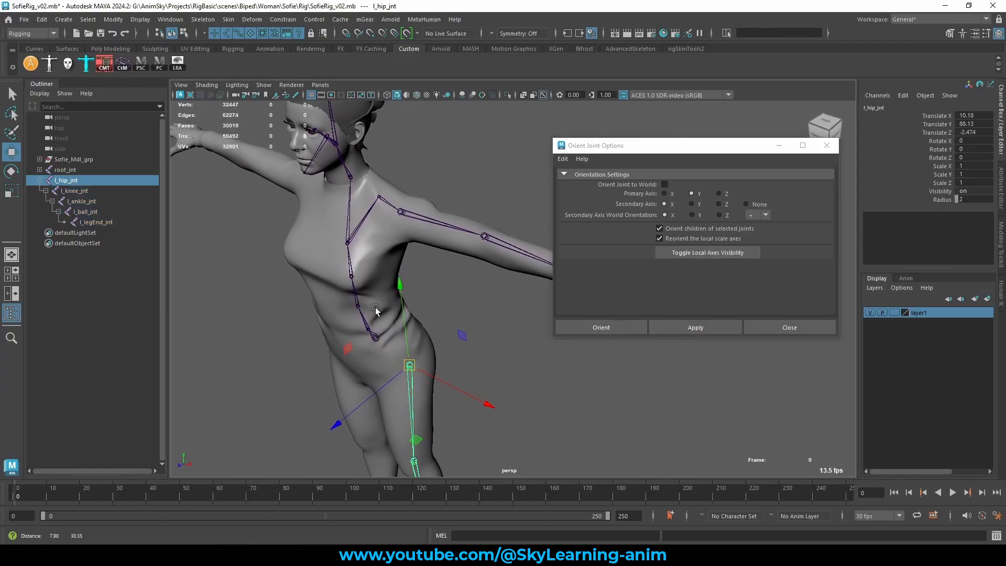
pyautogui.keyDown('alt'); pyautogui.moveTo(503, 246); pyautogui.dragTo(545, 220); pyautogui.keyUp('alt')
pyautogui.moveTo(627, 149); pyautogui.dragTo(698, 303)
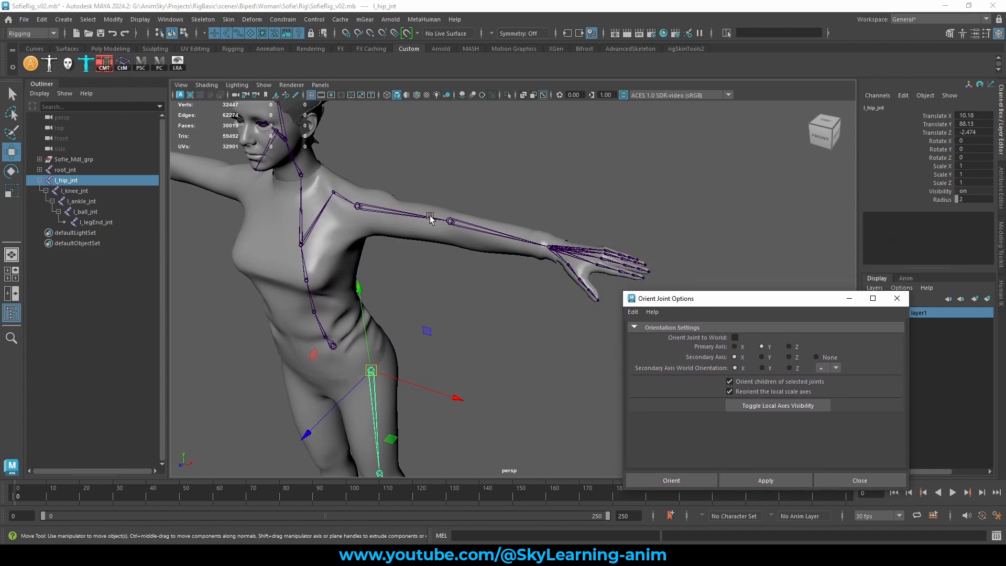
pyautogui.scroll(-2, 374, 197)
pyautogui.keyDown('alt'); pyautogui.moveTo(374, 196); pyautogui.dragTo(417, 221); pyautogui.keyUp('alt')
pyautogui.scroll(2, 417, 221)
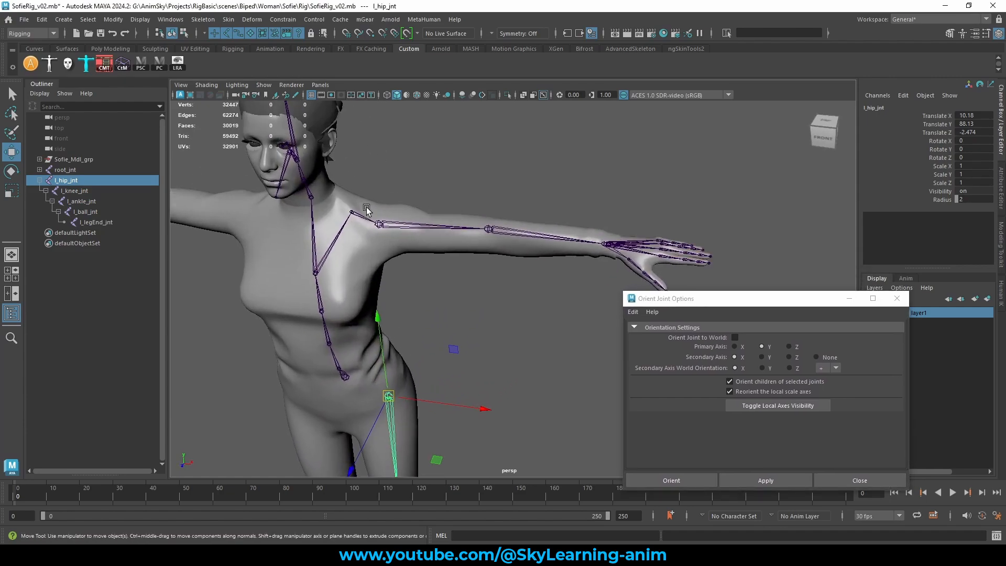
pyautogui.click(351, 215)
pyautogui.click(409, 180)
pyautogui.press('q')
pyautogui.click(392, 226)
pyautogui.hotkey('ctrl', 'a')
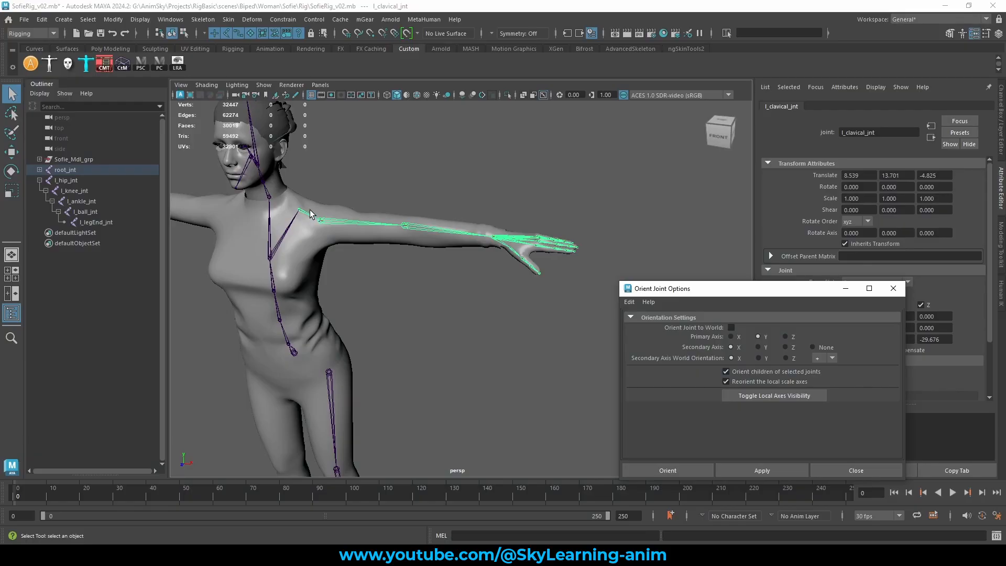
pyautogui.press('w')
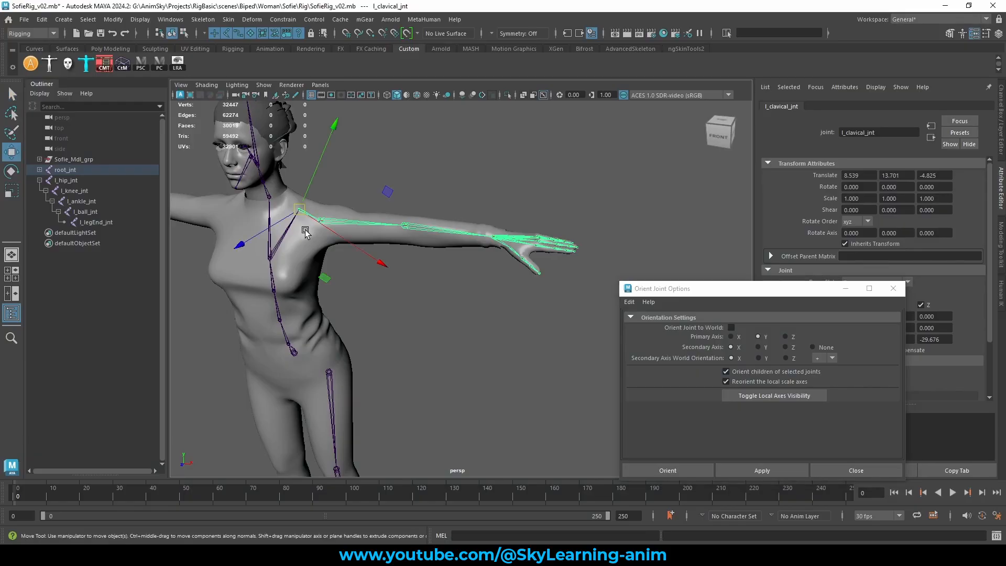
pyautogui.hotkey('shift', 'p')
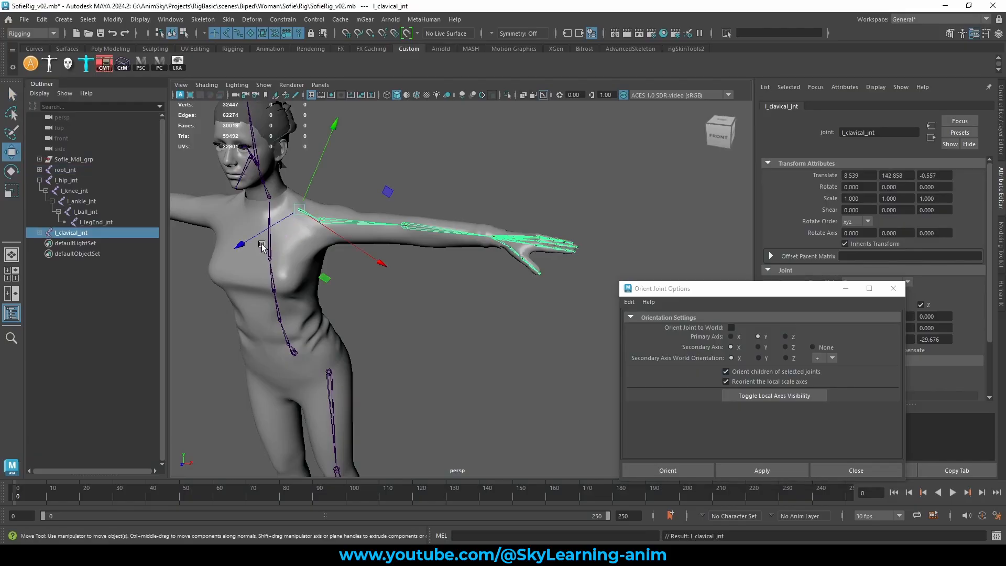
pyautogui.keyDown('alt'); pyautogui.moveTo(361, 229); pyautogui.dragTo(406, 210); pyautogui.keyUp('alt')
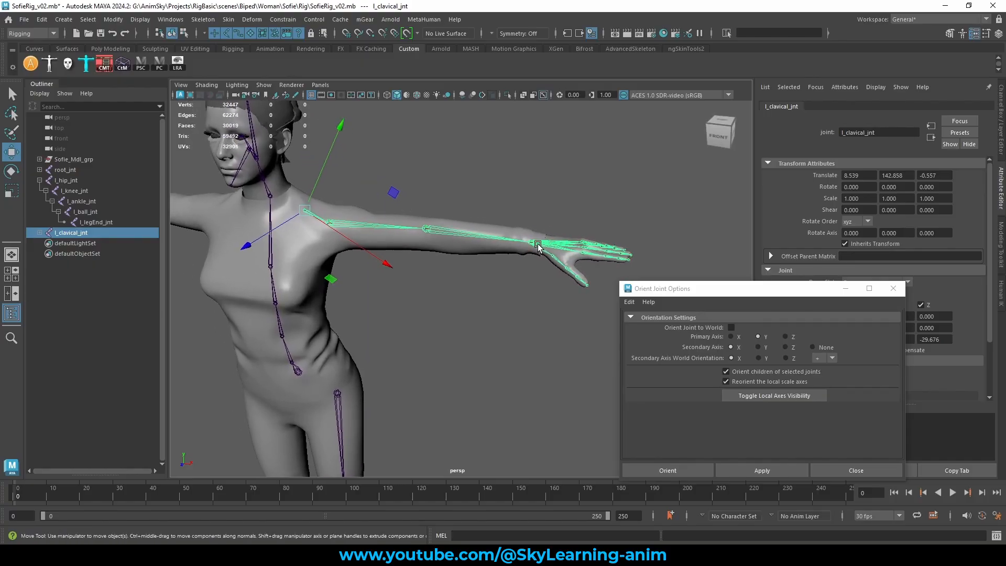
pyautogui.keyDown('alt'); pyautogui.moveTo(555, 205); pyautogui.dragTo(492, 252); pyautogui.keyUp('alt')
pyautogui.keyDown('alt'); pyautogui.moveTo(492, 251); pyautogui.dragTo(439, 215, button='middle'); pyautogui.keyUp('alt')
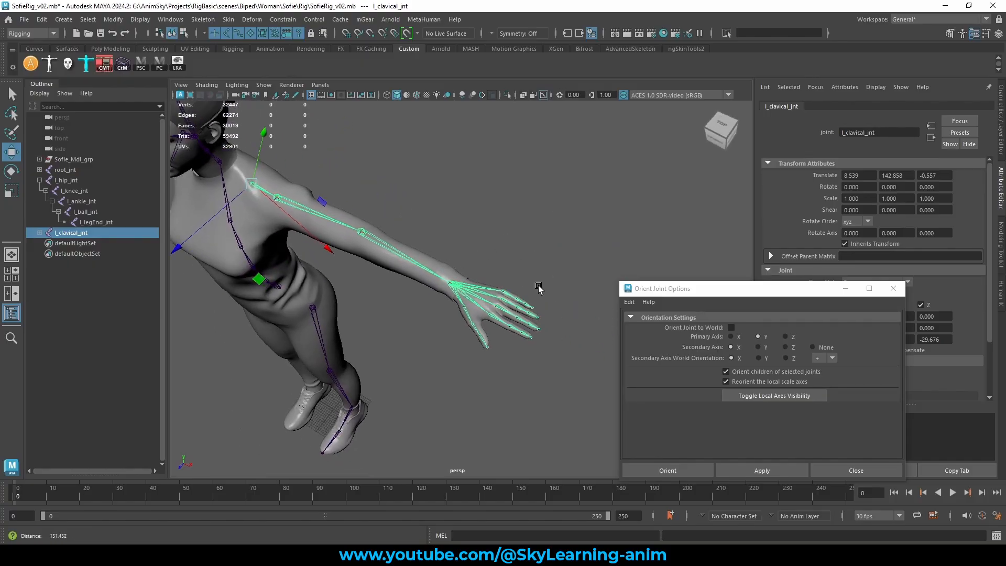
# Step: Unparent l_pinky1_jnt, l_ring1_jnt, l_middle1_jnt, l_index1_jnt and l_thumb1_jnt together to separate the left finger chains from the wrist
pyautogui.scroll(3, 539, 289)
pyautogui.press('q')
pyautogui.click(532, 306)
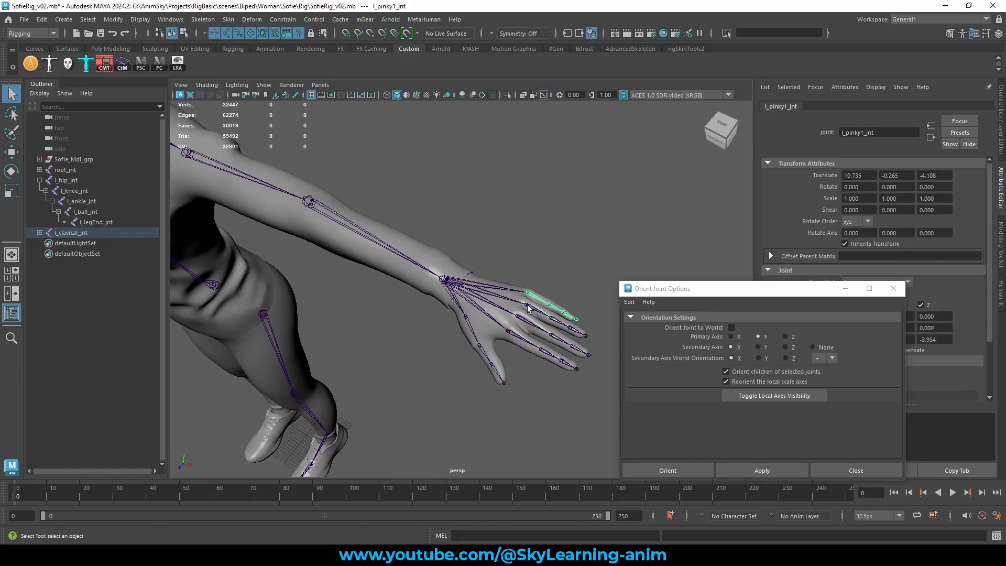
pyautogui.click(519, 319)
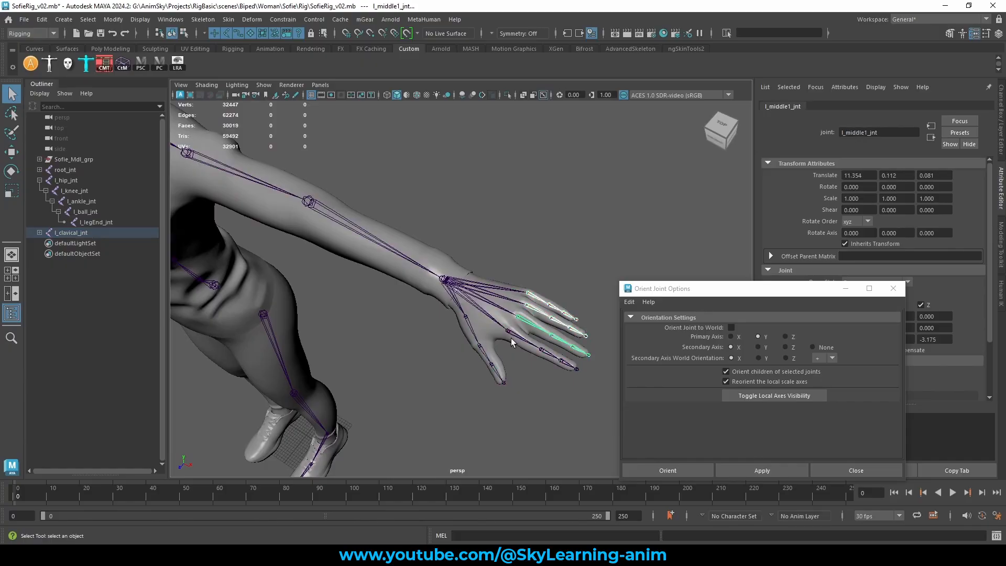
pyautogui.click(465, 318)
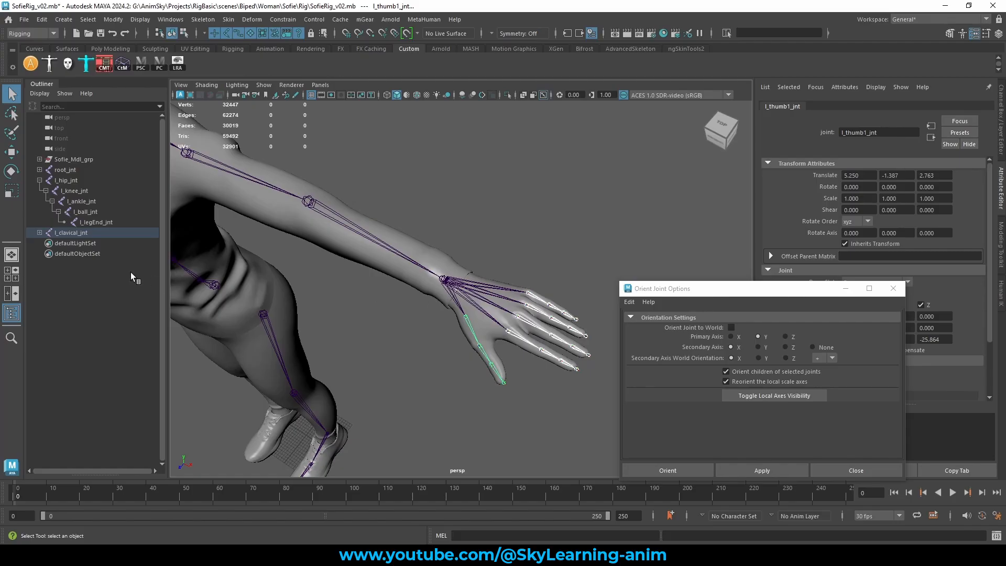
pyautogui.hotkey('shift', 'p')
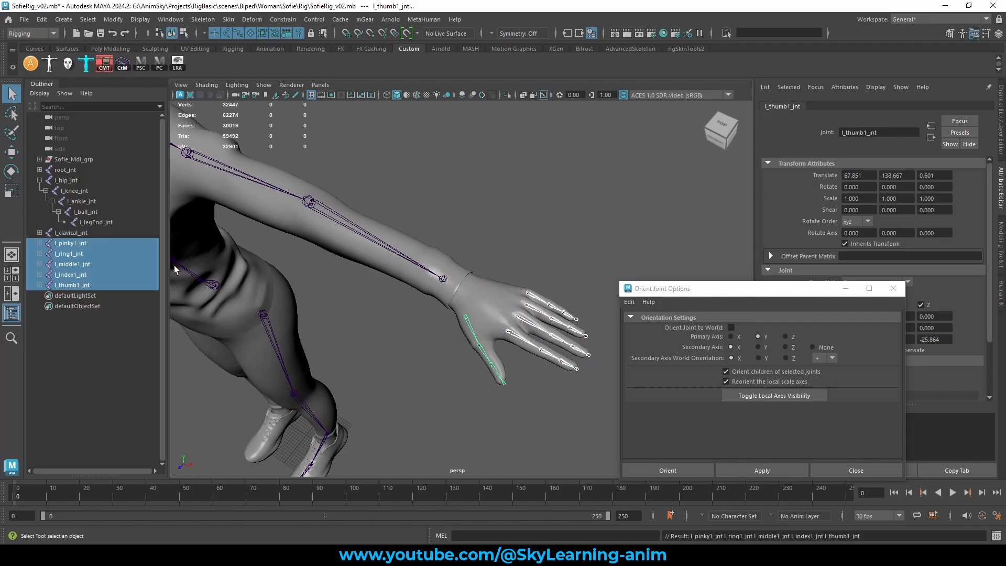
# Step: Display the local rotation axes of the left arm joints from l_clavical_jnt to l_wrist_jnt and examine their directions
pyautogui.scroll(-2, 365, 230)
pyautogui.keyDown('alt'); pyautogui.moveTo(330, 267); pyautogui.dragTo(367, 246); pyautogui.keyUp('alt')
pyautogui.keyDown('alt'); pyautogui.moveTo(441, 256); pyautogui.dragTo(581, 274, button='middle'); pyautogui.keyUp('alt')
pyautogui.click(353, 211)
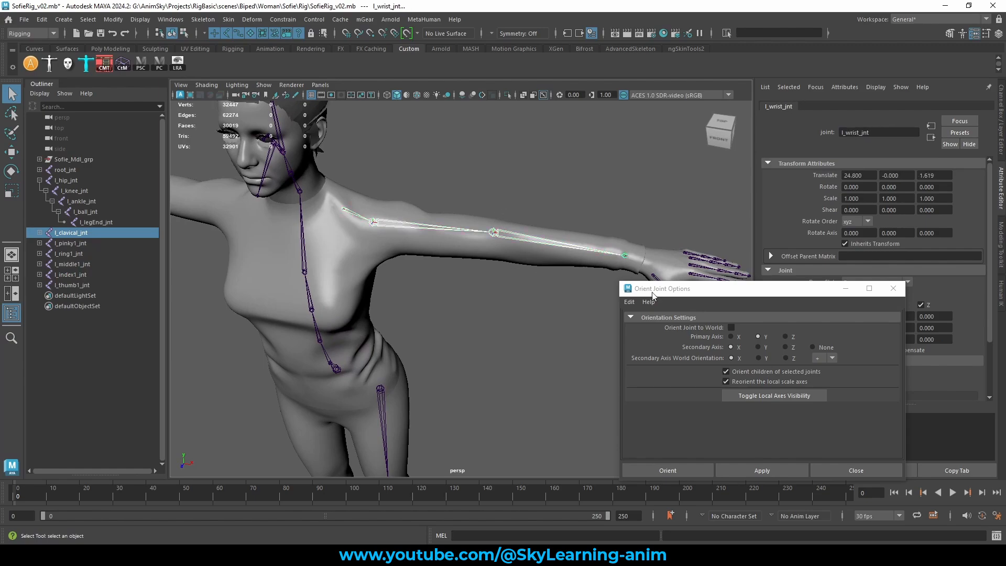
pyautogui.moveTo(733, 288); pyautogui.dragTo(721, 269)
pyautogui.click(178, 63)
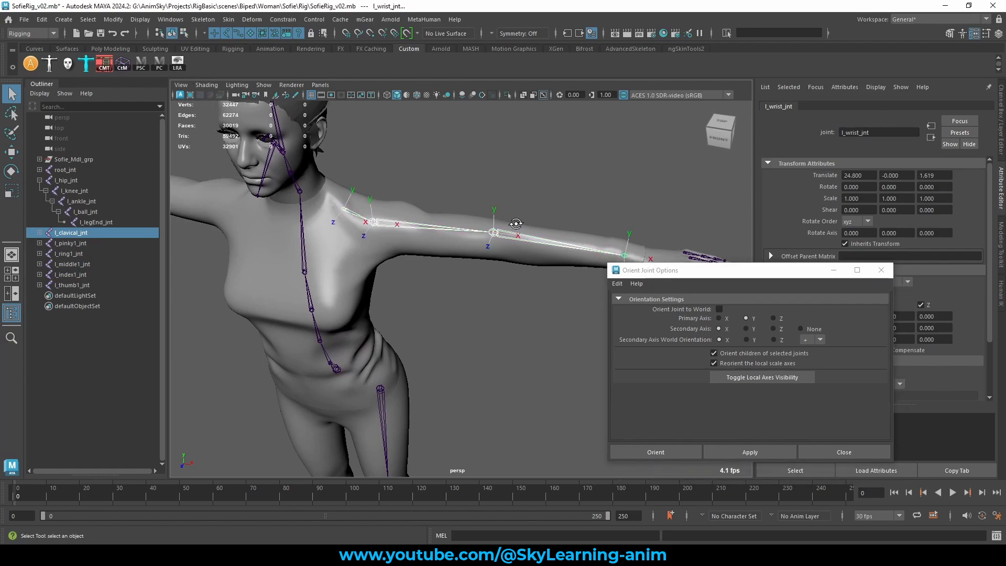
pyautogui.keyDown('alt'); pyautogui.moveTo(516, 223); pyautogui.dragTo(404, 243); pyautogui.keyUp('alt')
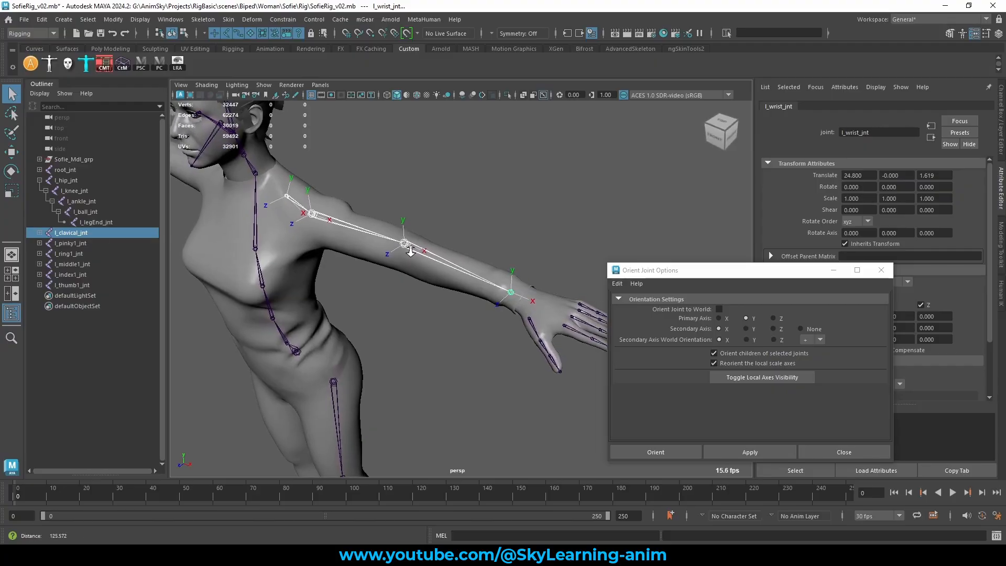
pyautogui.keyDown('alt'); pyautogui.moveTo(404, 243); pyautogui.dragTo(420, 252, button='right'); pyautogui.keyUp('alt')
pyautogui.keyDown('alt'); pyautogui.moveTo(420, 252); pyautogui.dragTo(418, 254); pyautogui.keyUp('alt')
pyautogui.keyDown('alt'); pyautogui.moveTo(418, 254); pyautogui.dragTo(425, 260, button='right'); pyautogui.keyUp('alt')
pyautogui.keyDown('alt'); pyautogui.moveTo(426, 259); pyautogui.dragTo(463, 264, button='middle'); pyautogui.keyUp('alt')
pyautogui.keyDown('alt'); pyautogui.moveTo(338, 246); pyautogui.dragTo(367, 231); pyautogui.keyUp('alt')
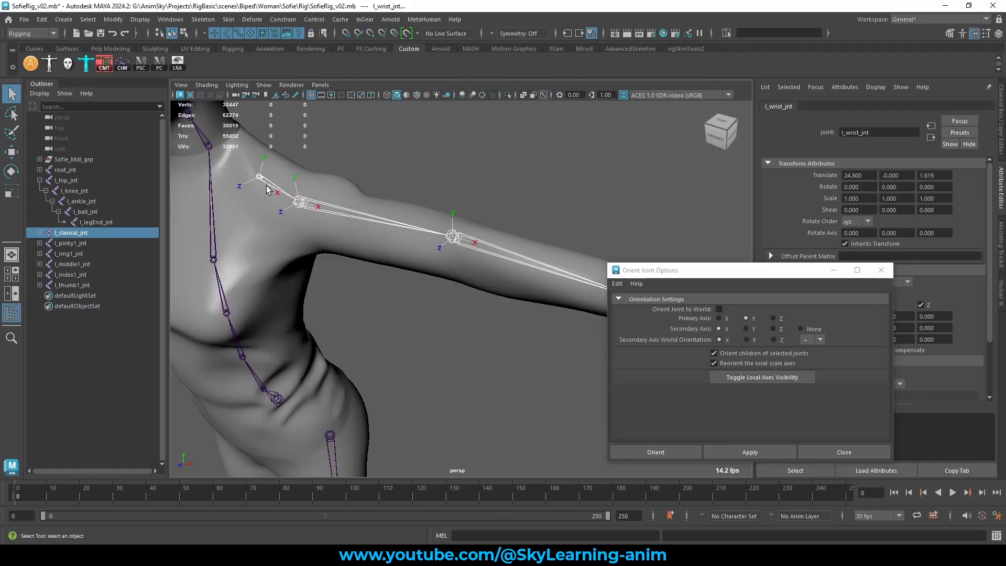
# Step: Display the local rotation axes of l_hip_jnt for comparison with those of the left arm joints
pyautogui.click(330, 436)
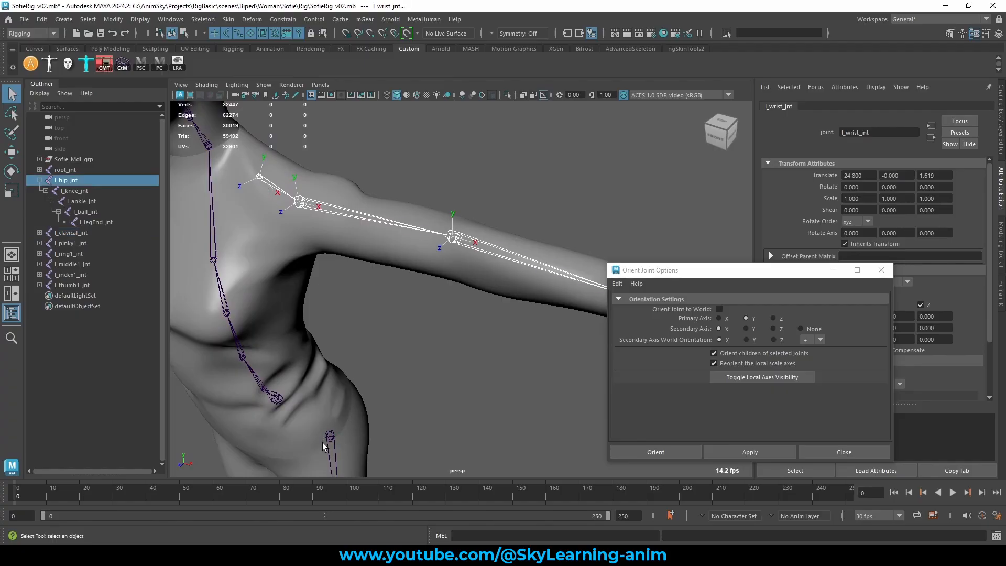
pyautogui.click(178, 67)
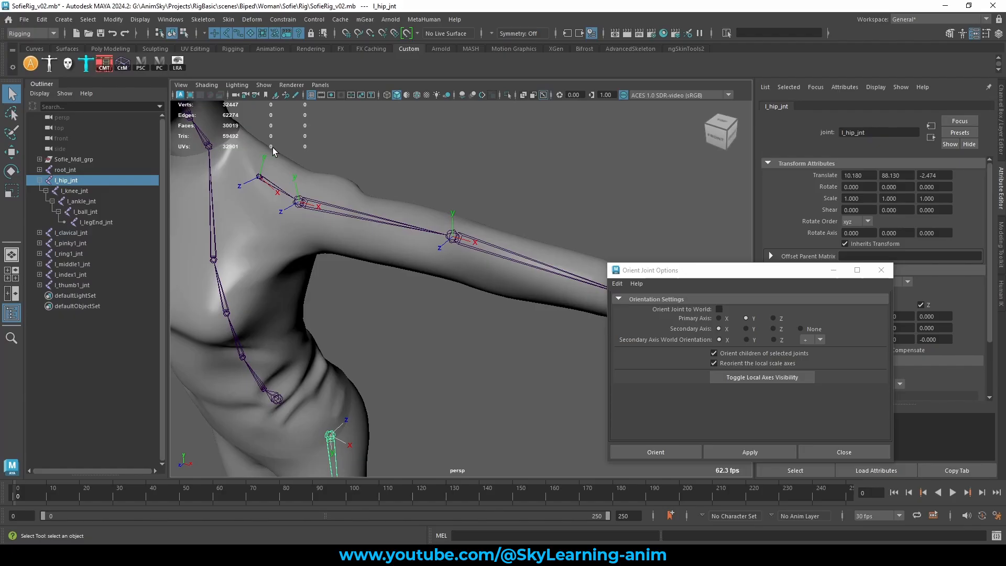
pyautogui.keyDown('alt'); pyautogui.moveTo(308, 210); pyautogui.dragTo(329, 195, button='middle'); pyautogui.keyUp('alt')
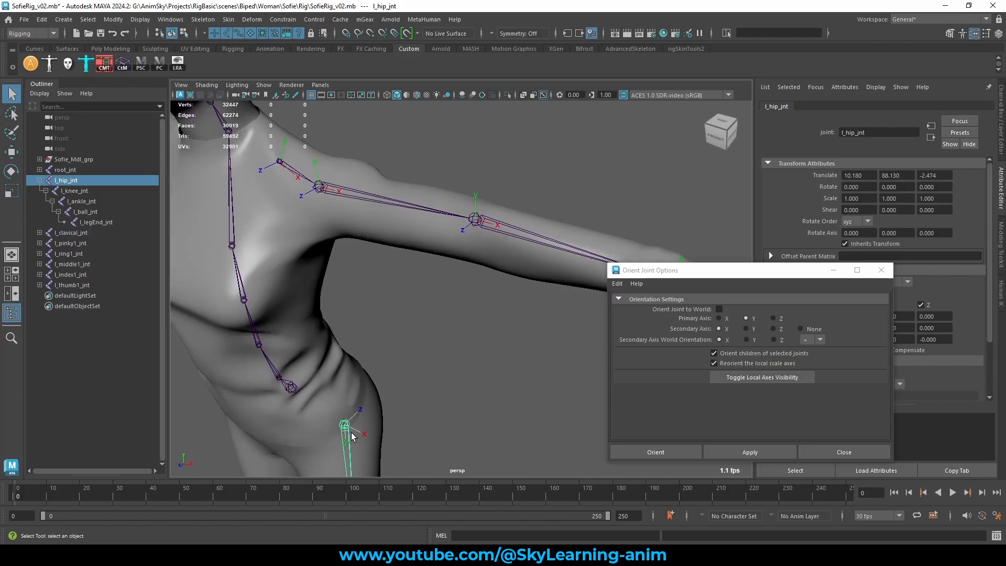
pyautogui.keyDown('alt'); pyautogui.moveTo(333, 245); pyautogui.dragTo(330, 247, button='middle'); pyautogui.keyUp('alt')
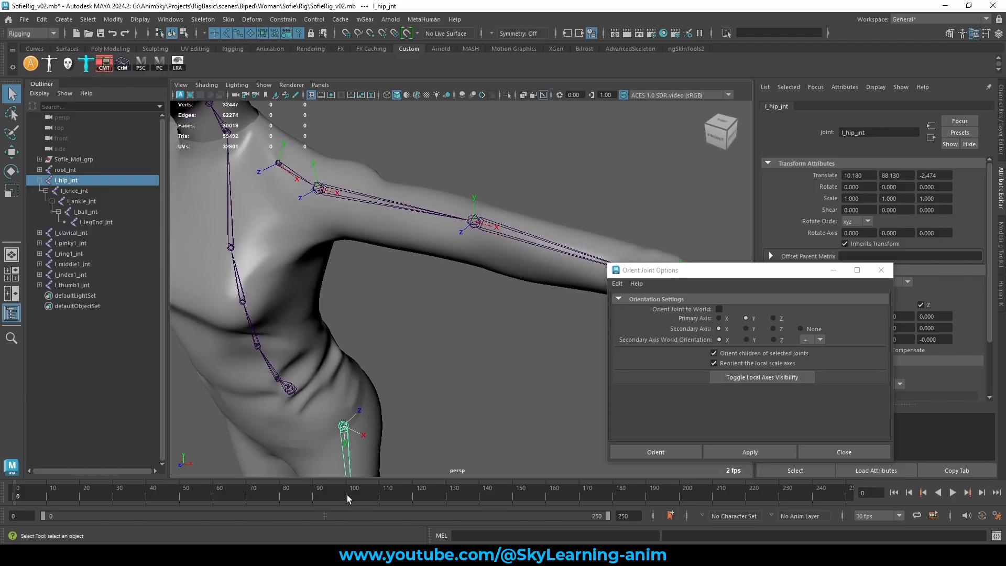
# Step: Test-rotate l_arm_jnt and l_elbow_jnt to check their bending axes, undo the rotations, and reselect l_arm_jnt
pyautogui.click(338, 200)
pyautogui.moveTo(702, 274); pyautogui.dragTo(703, 213)
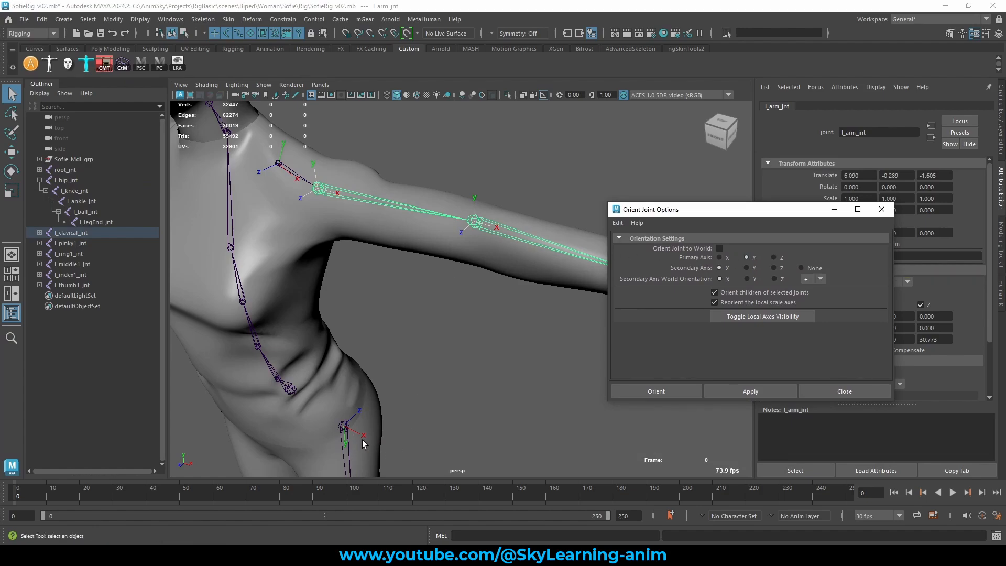
pyautogui.keyDown('alt'); pyautogui.moveTo(386, 217); pyautogui.dragTo(456, 220); pyautogui.keyUp('alt')
pyautogui.press('e')
pyautogui.hotkey('ctrl', 'z')
pyautogui.press('Down')
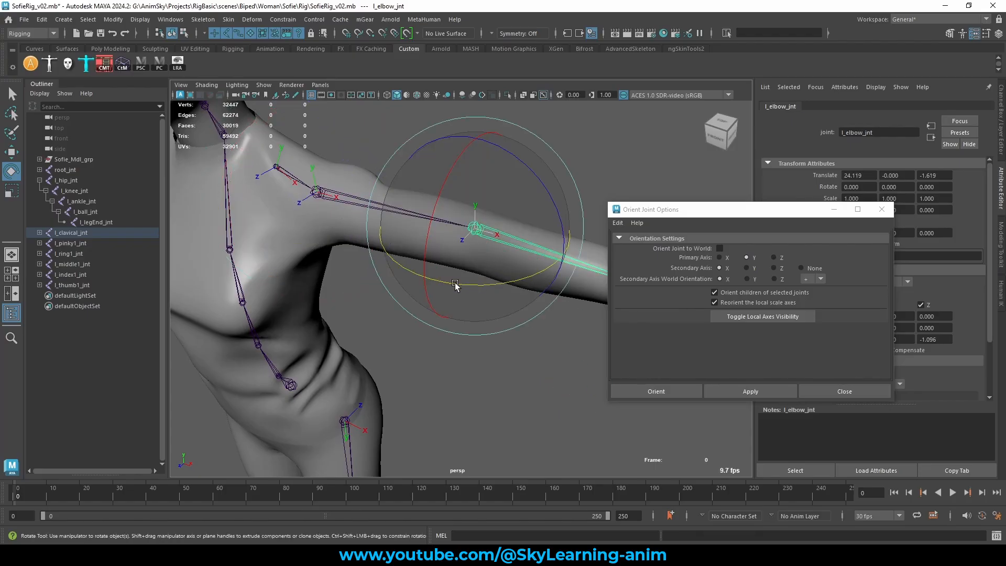
pyautogui.moveTo(454, 284); pyautogui.dragTo(495, 271)
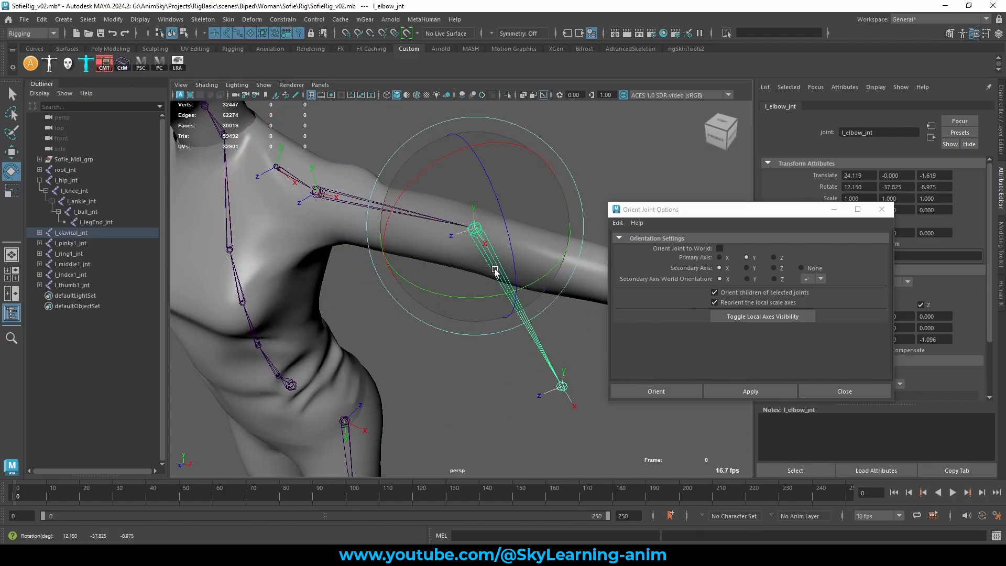
pyautogui.hotkey('ctrl', 'z')
pyautogui.press('Up')
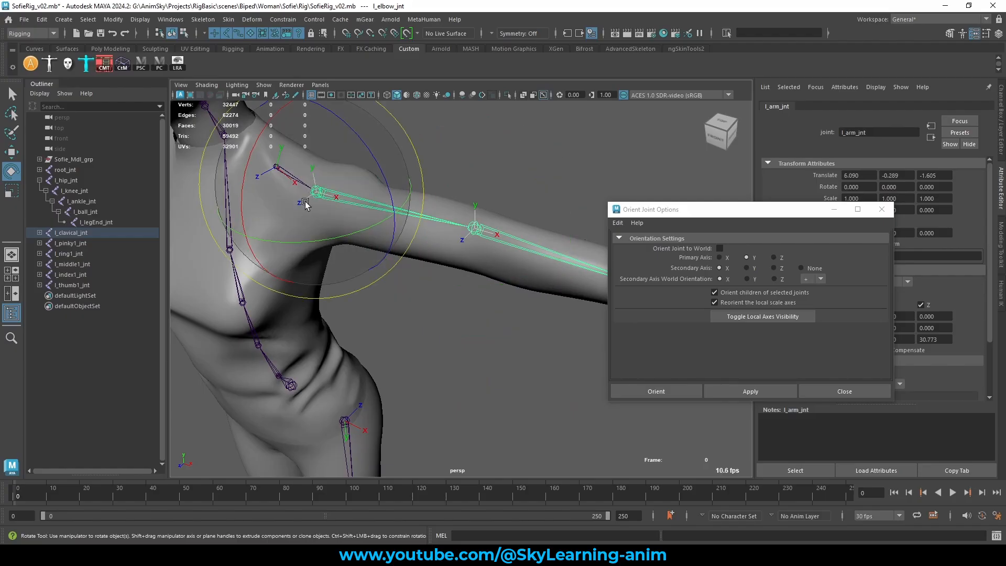
pyautogui.press('w')
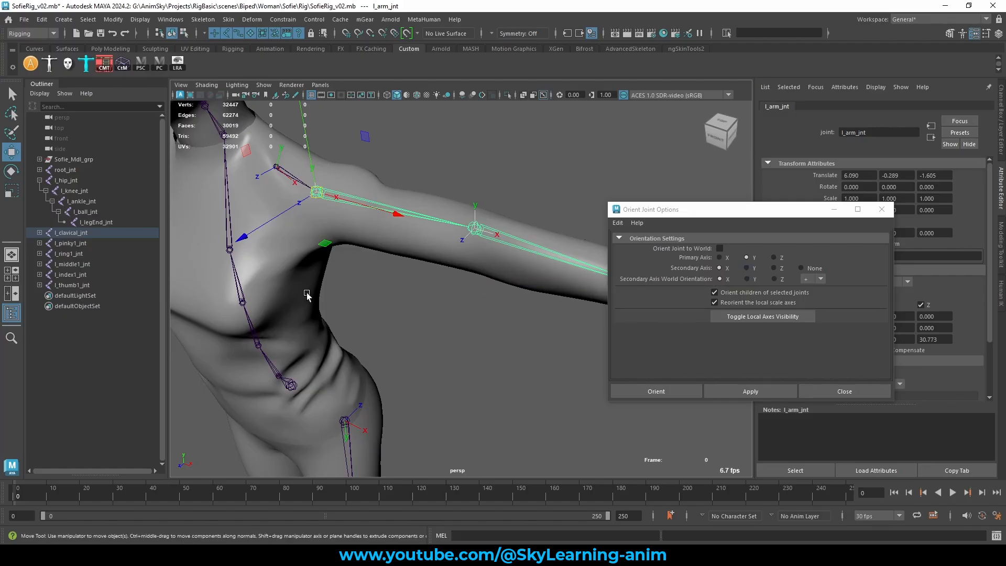
# Step: Try to orient the l_clavical_jnt chain with primary axis Y, secondary axis X and secondary axis world orientation Z
pyautogui.click(777, 278)
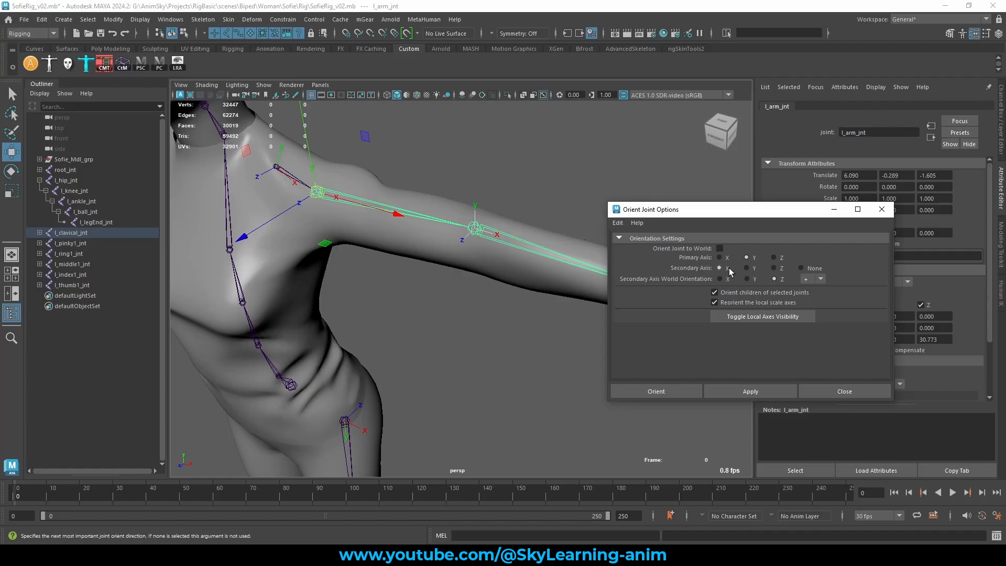
pyautogui.moveTo(776, 215); pyautogui.dragTo(768, 211)
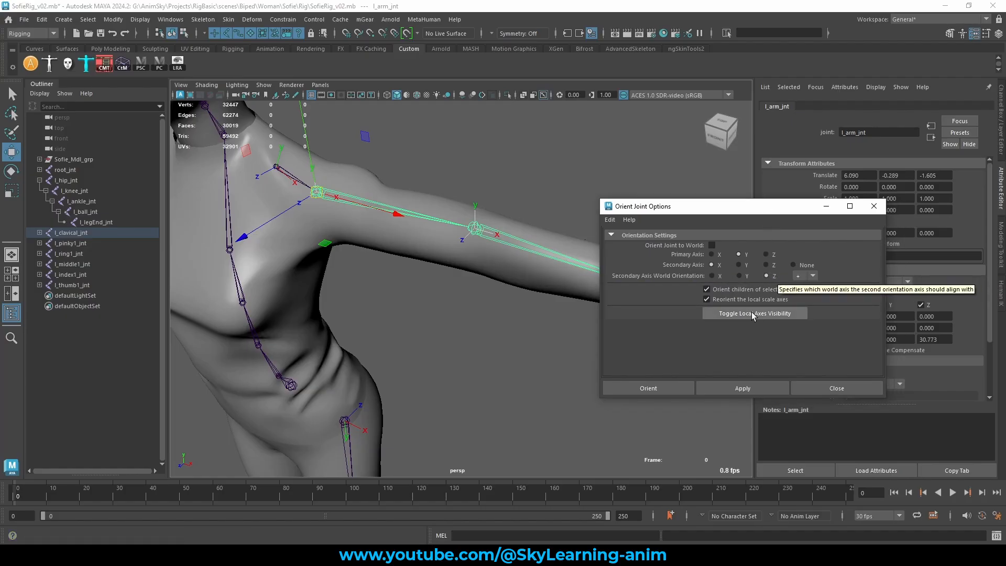
pyautogui.click(373, 159)
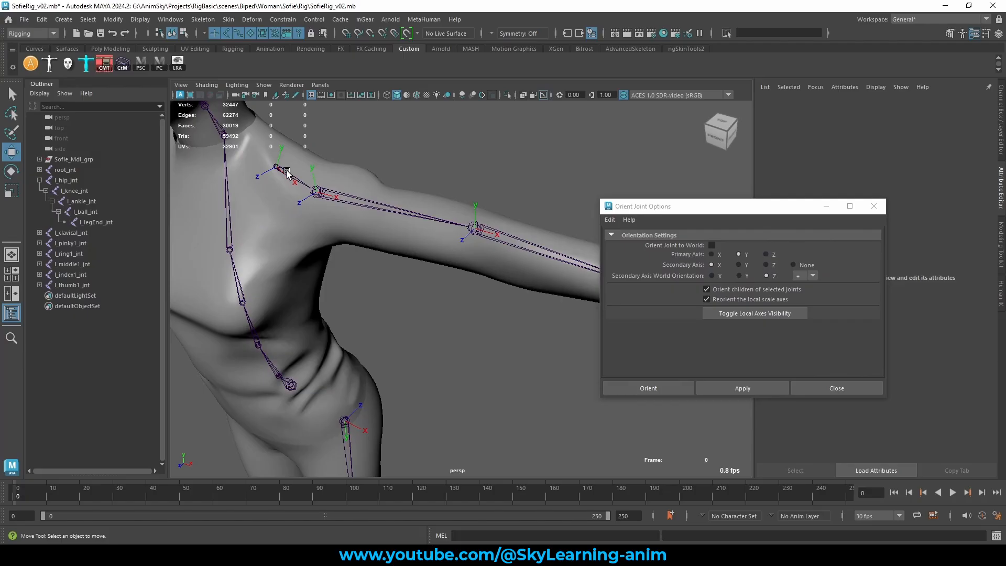
pyautogui.click(287, 171)
pyautogui.keyDown('alt'); pyautogui.moveTo(399, 220); pyautogui.dragTo(417, 224); pyautogui.keyUp('alt')
pyautogui.keyDown('alt'); pyautogui.moveTo(418, 224); pyautogui.dragTo(327, 234, button='middle'); pyautogui.keyUp('alt')
pyautogui.scroll(-4, 363, 235)
pyautogui.keyDown('alt'); pyautogui.moveTo(386, 250); pyautogui.dragTo(406, 265, button='middle'); pyautogui.keyUp('alt')
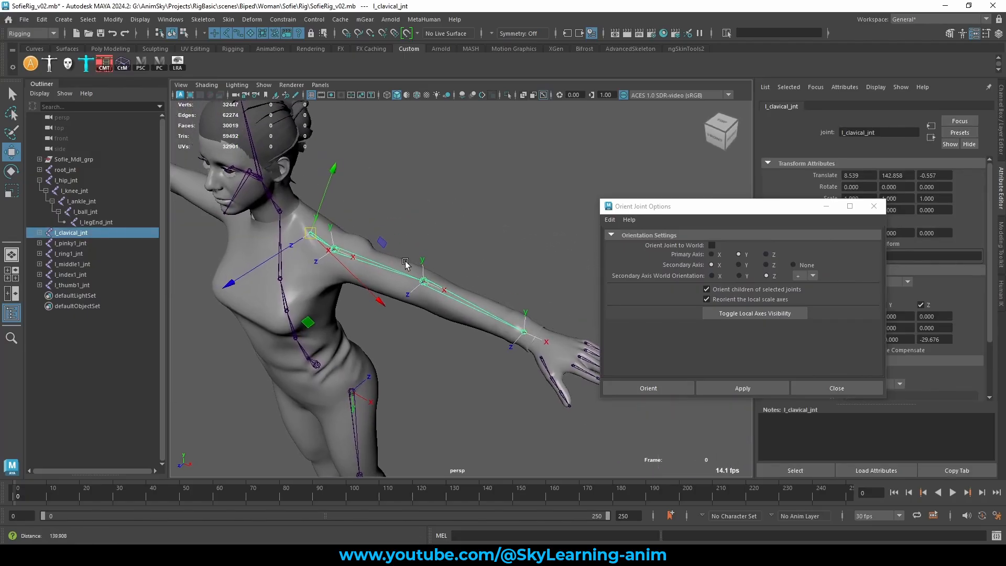
pyautogui.keyDown('alt'); pyautogui.moveTo(406, 264); pyautogui.dragTo(385, 262); pyautogui.keyUp('alt')
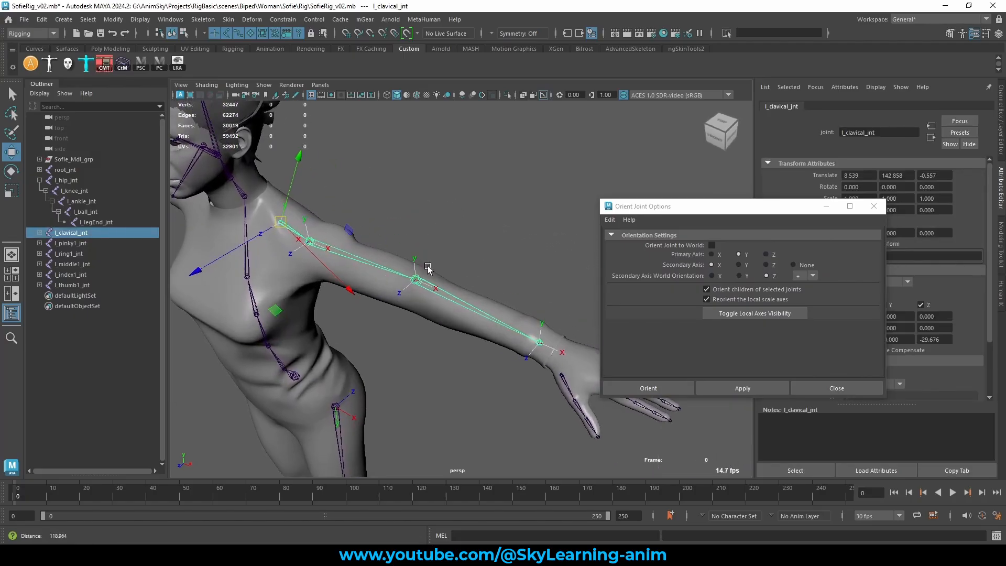
pyautogui.click(736, 387)
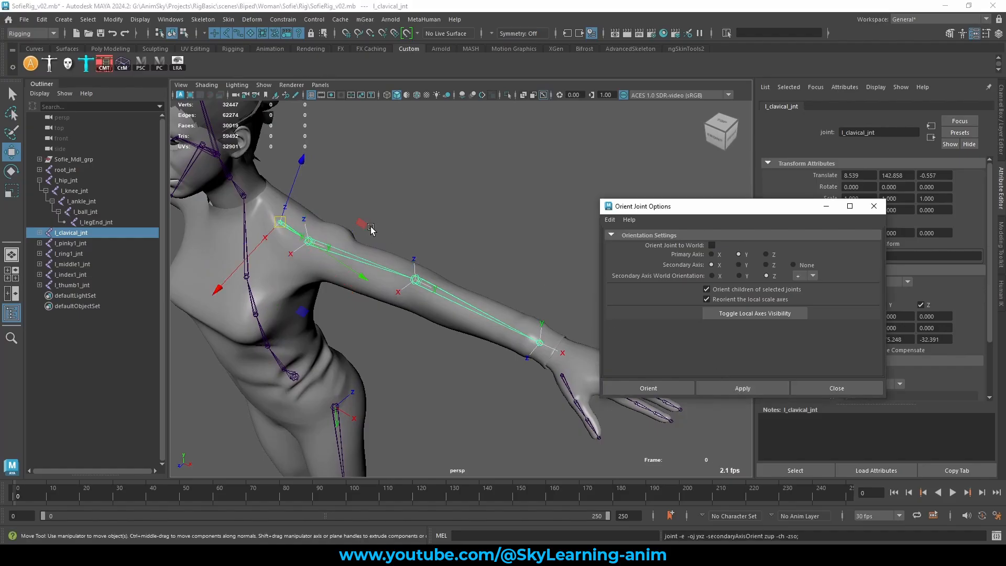
# Step: Test-rotate l_elbow_jnt to check the arm's new joint axes, and undo the rotation
pyautogui.keyDown('alt'); pyautogui.moveTo(371, 230); pyautogui.dragTo(368, 229); pyautogui.keyUp('alt')
pyautogui.keyDown('alt'); pyautogui.moveTo(369, 229); pyautogui.dragTo(419, 233, button='right'); pyautogui.keyUp('alt')
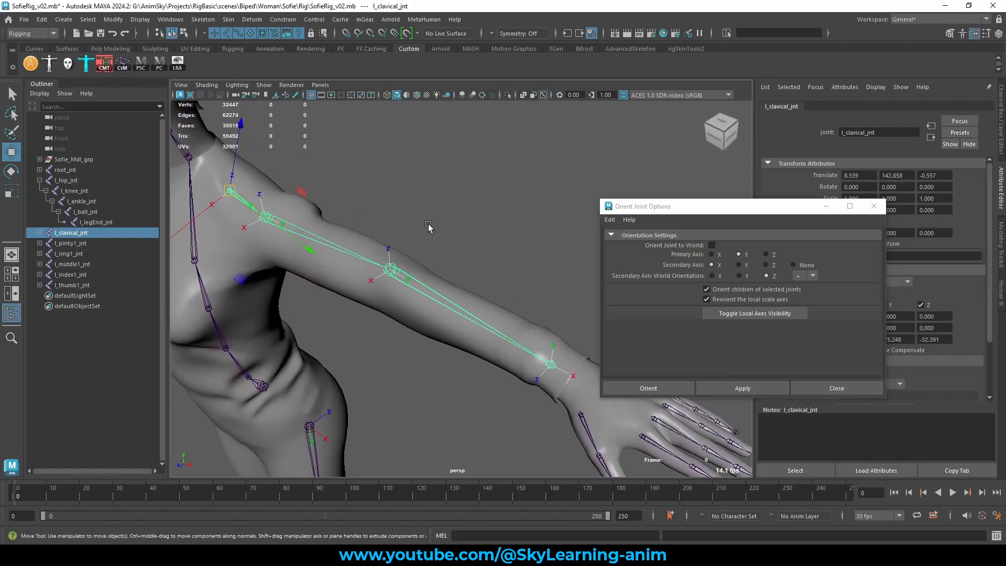
pyautogui.click(428, 226)
pyautogui.click(439, 297)
pyautogui.scroll(-2, 449, 321)
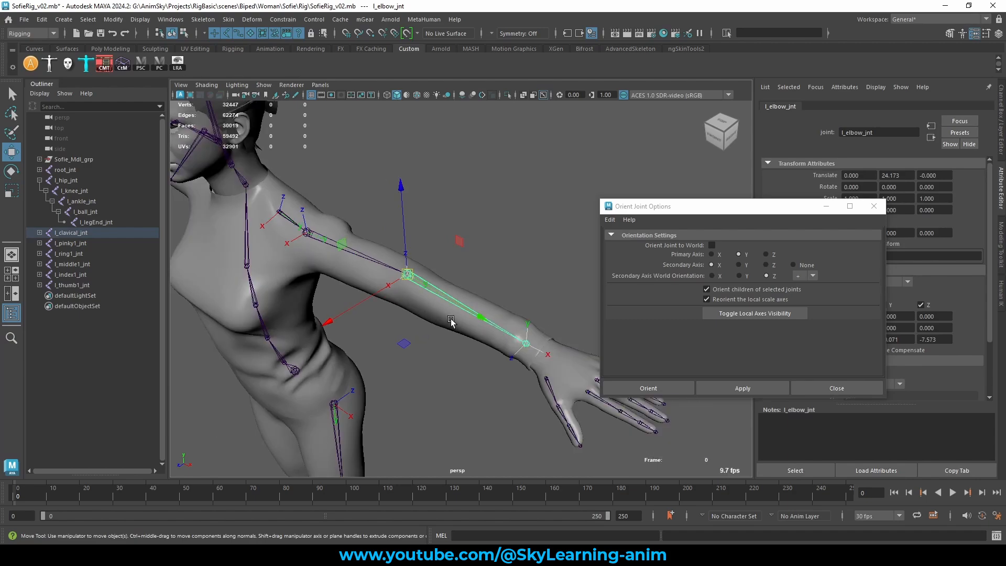
pyautogui.press('e')
pyautogui.moveTo(475, 347); pyautogui.dragTo(434, 390)
pyautogui.hotkey('ctrl', 'z')
pyautogui.press('w')
pyautogui.keyDown('alt'); pyautogui.moveTo(411, 394); pyautogui.dragTo(485, 382, button='right'); pyautogui.keyUp('alt')
pyautogui.keyDown('alt'); pyautogui.moveTo(485, 381); pyautogui.dragTo(503, 384, button='middle'); pyautogui.keyUp('alt')
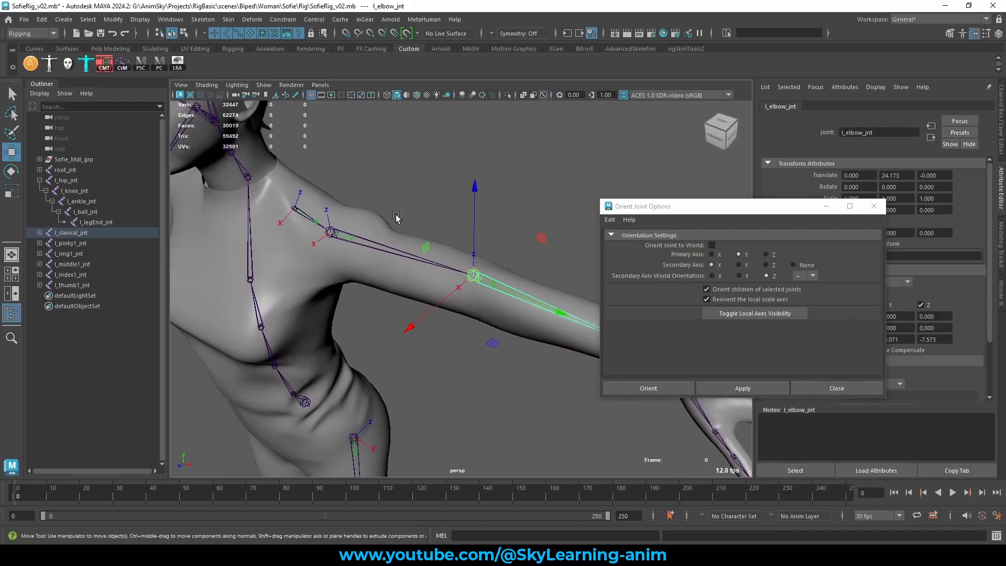
# Step: Check the sign options of the secondary axis world orientation and test-rotate l_elbow_jnt once more, undoing the rotation
pyautogui.click(811, 277)
pyautogui.click(804, 287)
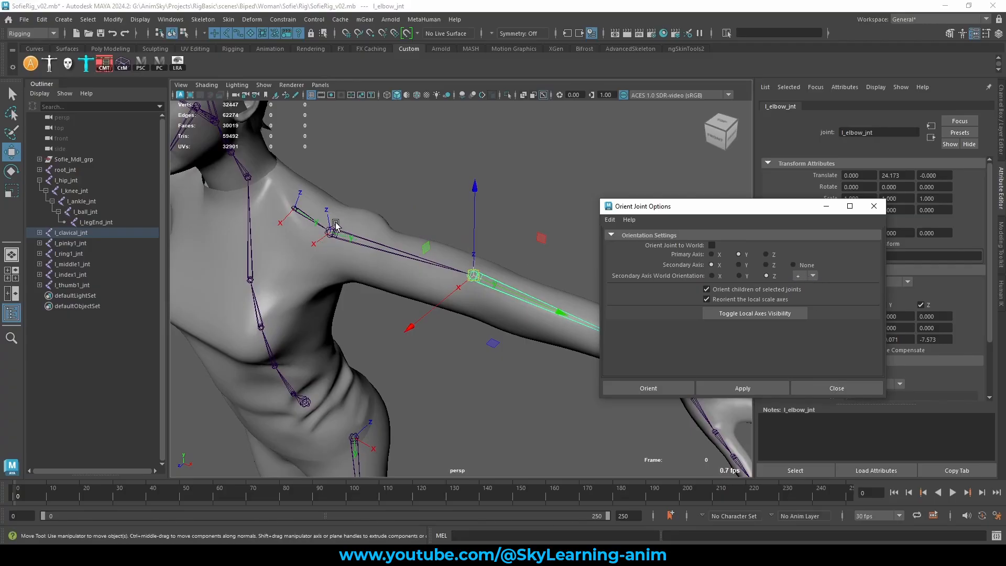
pyautogui.press('e')
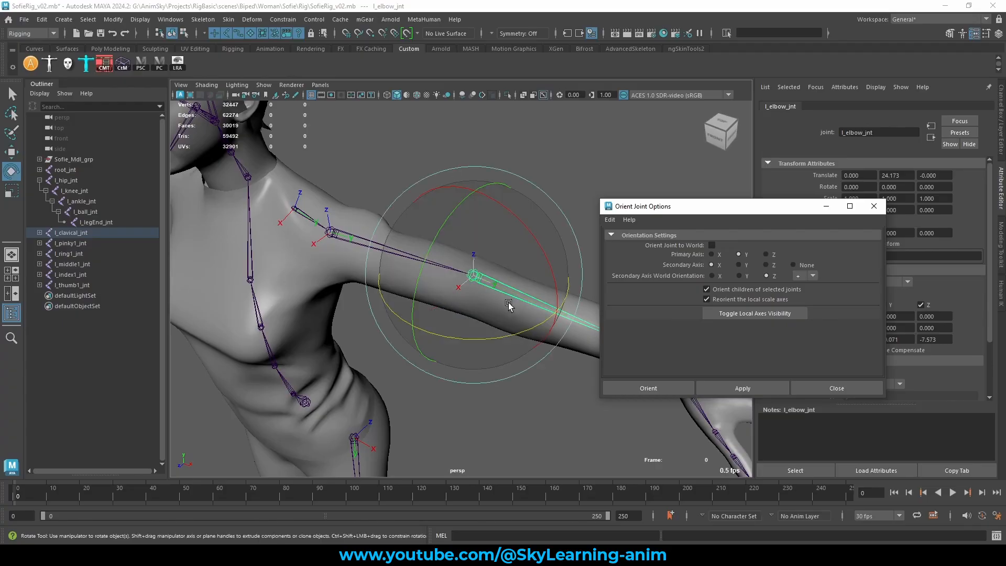
pyautogui.moveTo(509, 341); pyautogui.dragTo(441, 314)
pyautogui.hotkey('ctrl', 'z')
pyautogui.press('w')
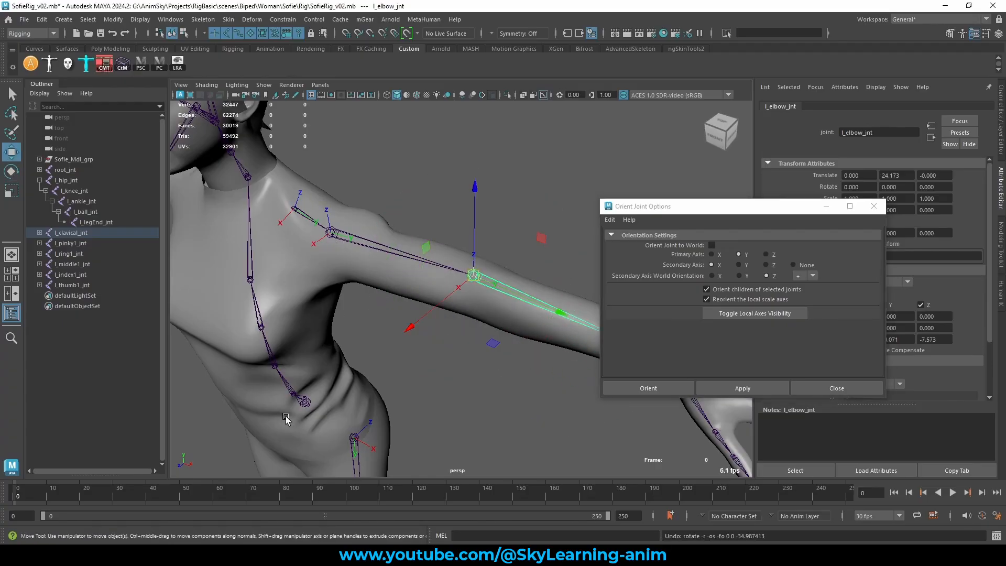
# Step: Orient the l_clavical_jnt chain with the secondary axis world orientation set to Y, keeping primary axis Y and secondary axis X
pyautogui.click(739, 276)
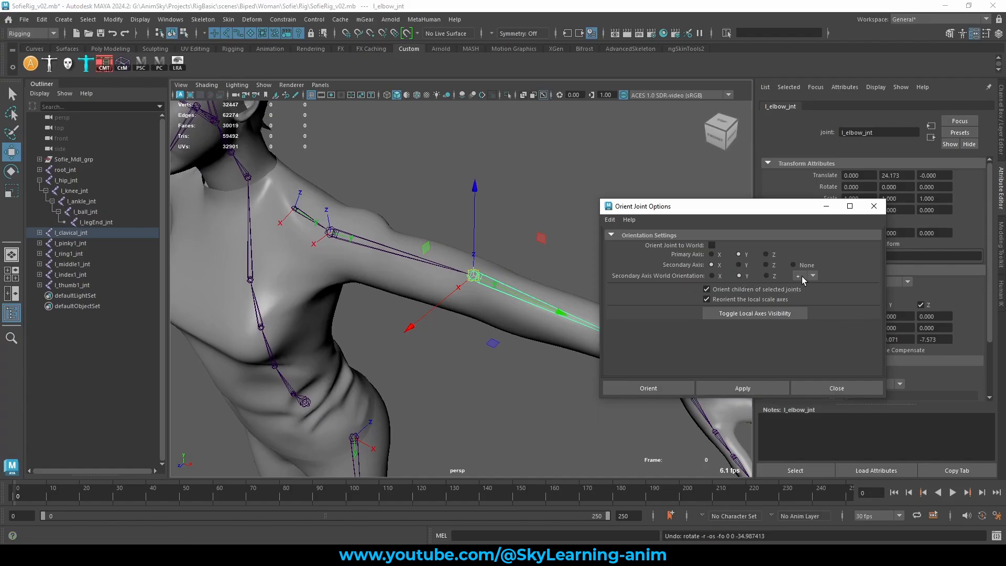
pyautogui.click(296, 209)
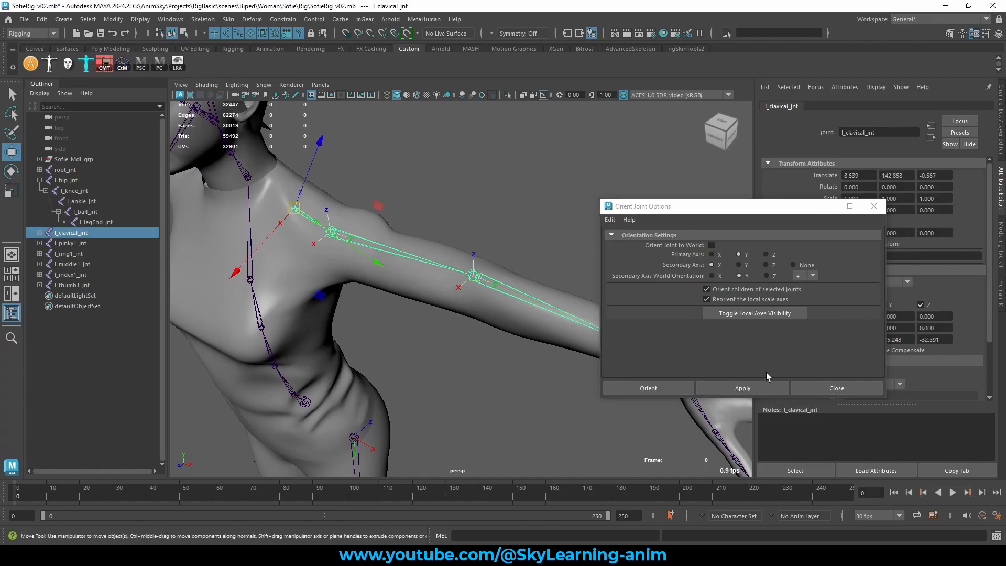
pyautogui.click(746, 388)
pyautogui.click(448, 234)
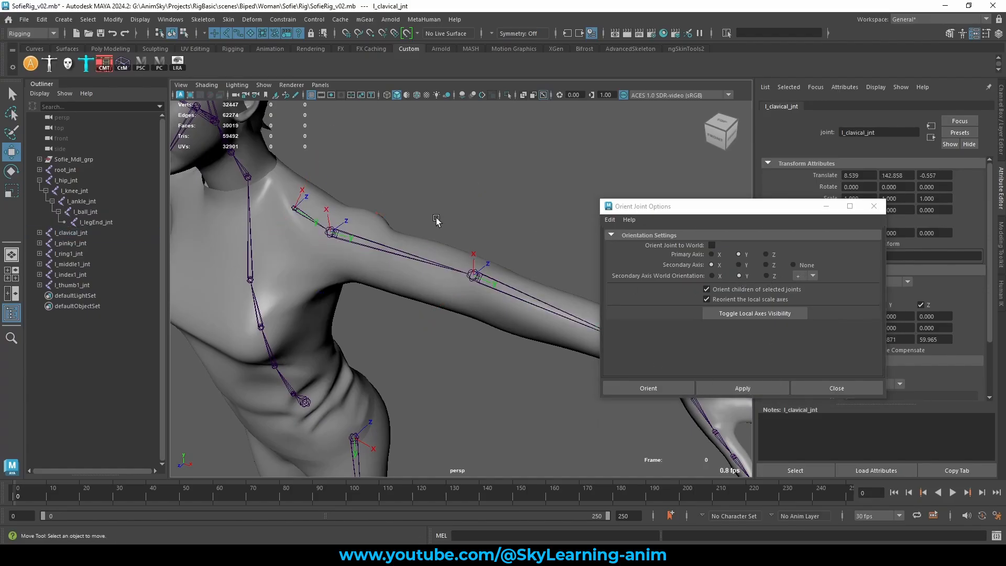
# Step: Test-rotate l_arm_jnt about its X axis, undo the rotation, and switch from joint attributes to the channel values
pyautogui.click(409, 234)
pyautogui.press('e')
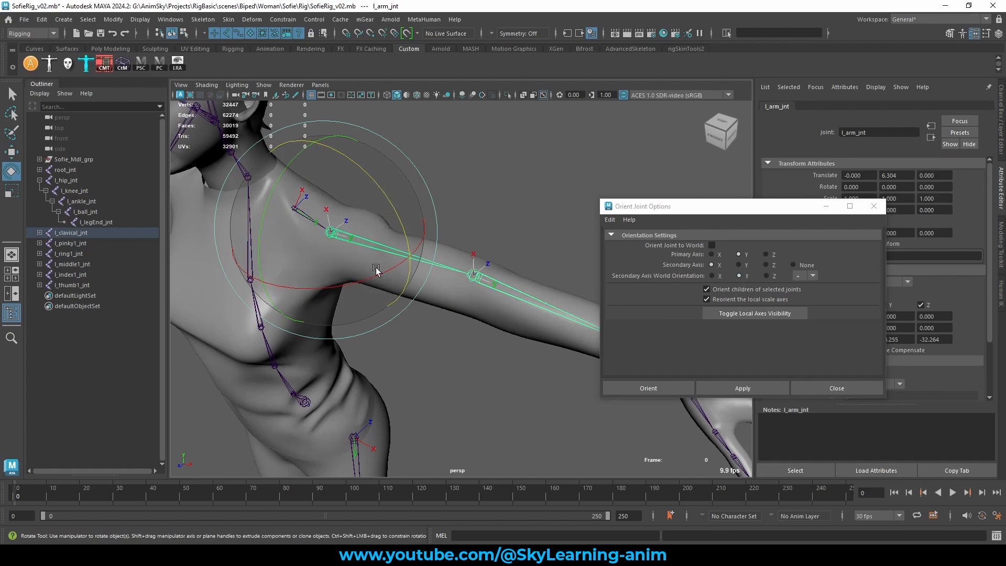
pyautogui.moveTo(376, 274)
pyautogui.mouseDown()
pyautogui.moveTo(348, 285)
pyautogui.moveTo(386, 276)
pyautogui.mouseUp()
pyautogui.hotkey('ctrl', 'z')
pyautogui.hotkey('ctrl', 'z')
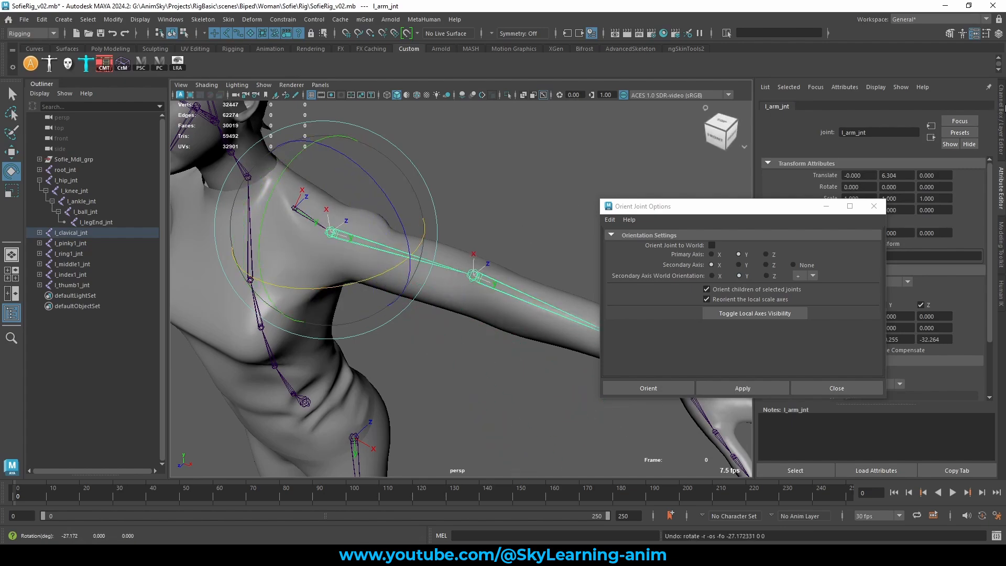
pyautogui.click(1002, 126)
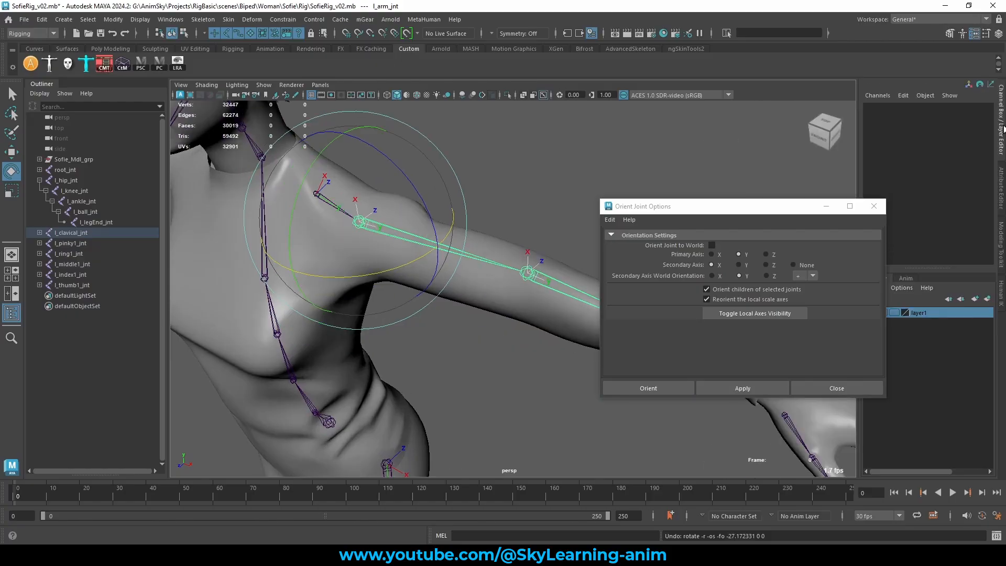
# Step: Test-rotate l_arm_jnt and l_elbow_jnt about their X axes, undoing each rotation
pyautogui.moveTo(402, 272); pyautogui.dragTo(364, 284)
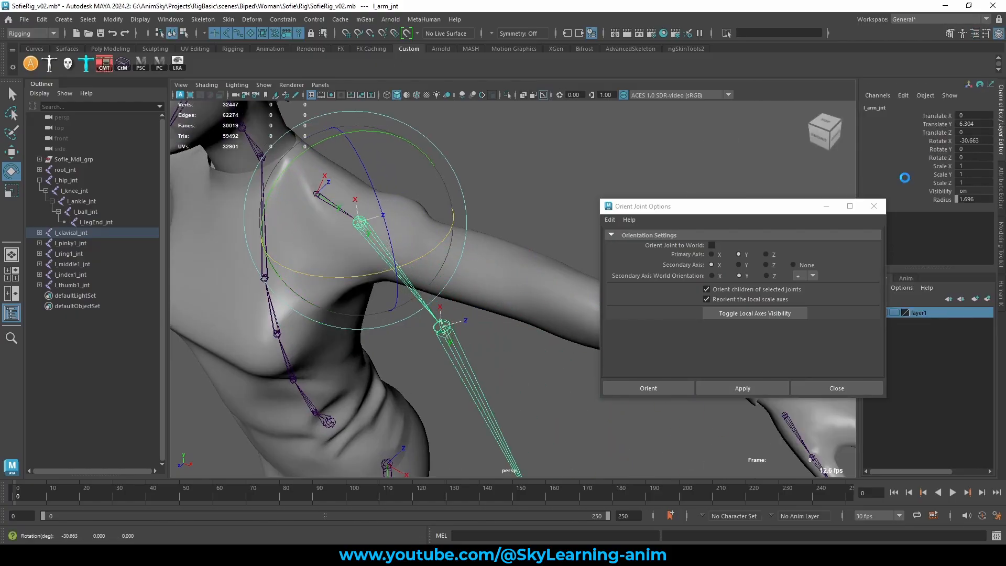
pyautogui.hotkey('ctrl', 'z')
pyautogui.click(527, 273)
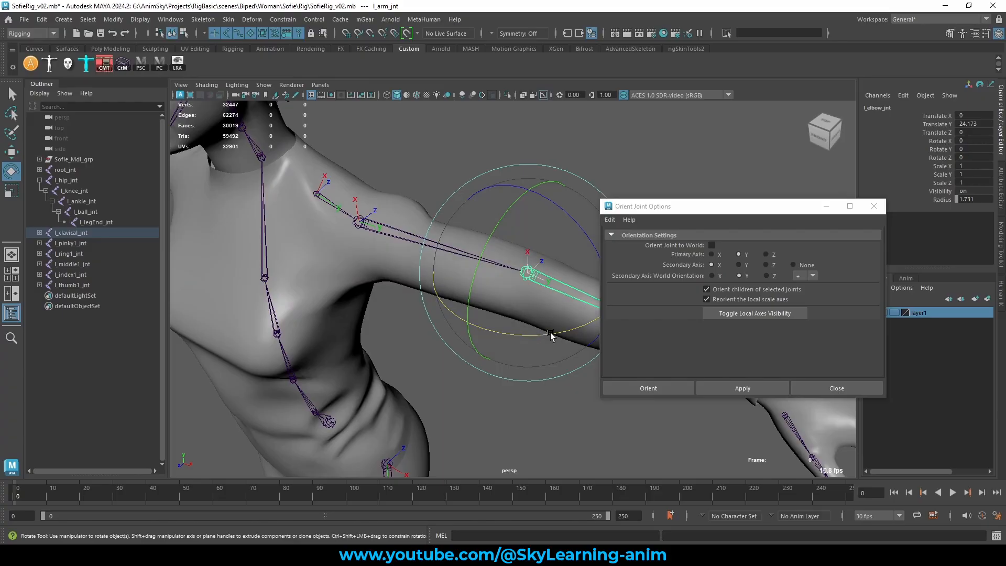
pyautogui.moveTo(550, 335); pyautogui.dragTo(490, 330)
pyautogui.hotkey('ctrl', 'z')
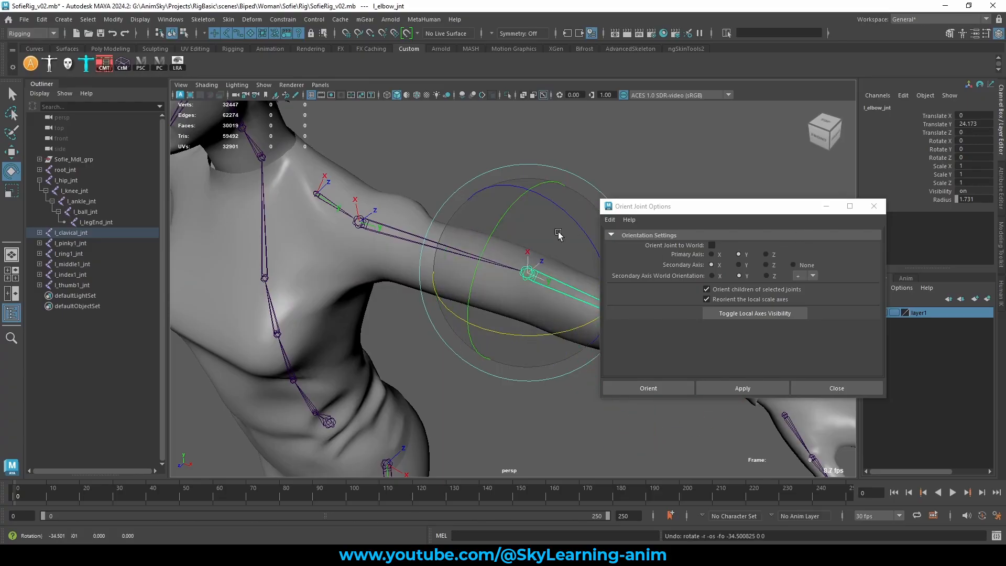
# Step: Reorient the l_clavical_jnt chain with the secondary axis world orientation set to negative Y
pyautogui.click(328, 203)
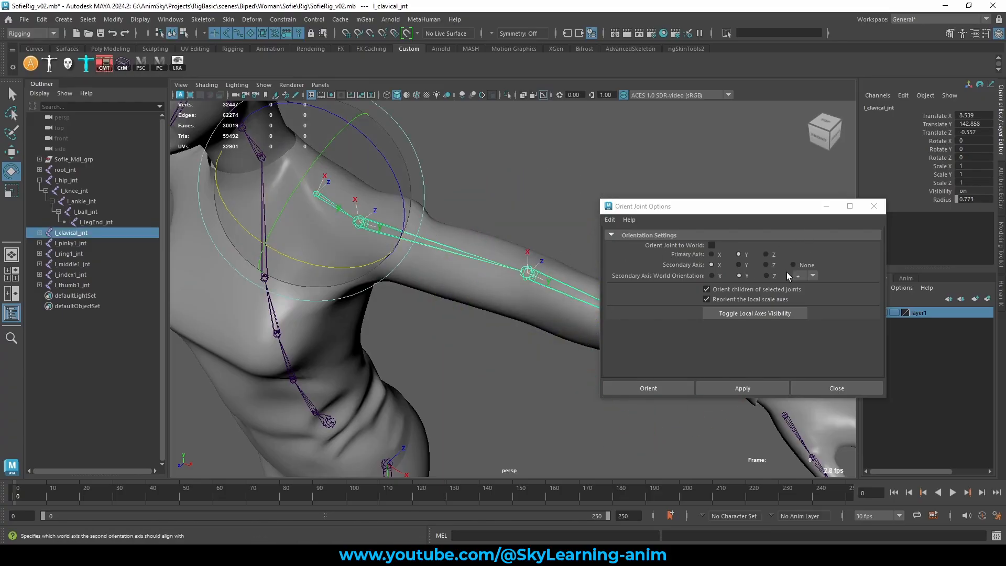
pyautogui.click(812, 276)
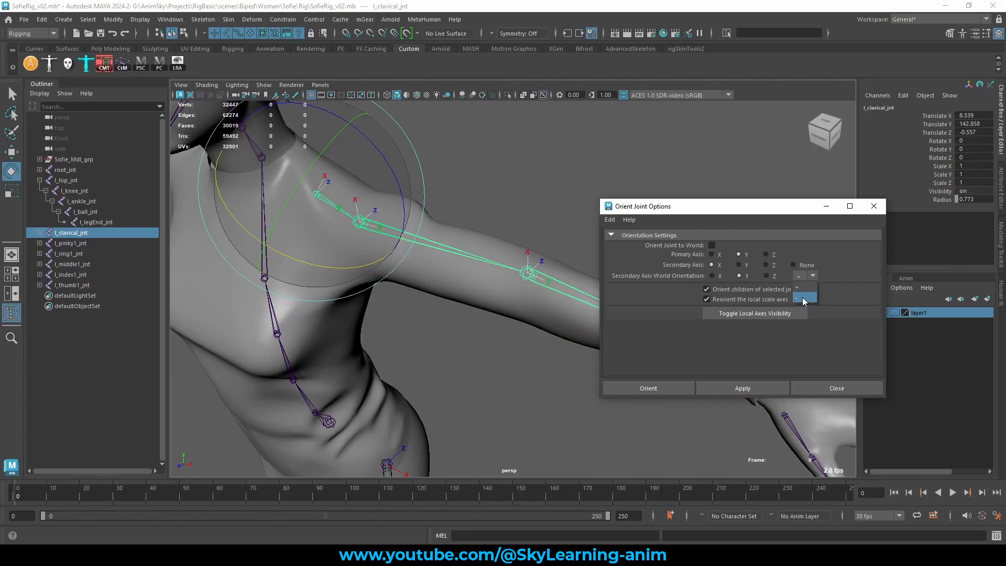
pyautogui.click(802, 298)
pyautogui.click(749, 388)
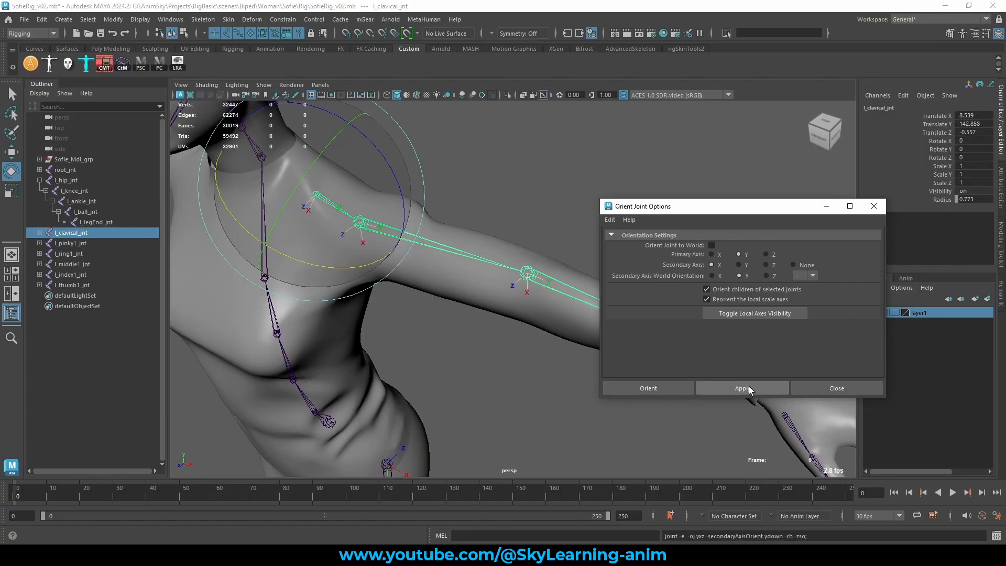
# Step: Test-rotate l_arm_jnt and l_elbow_jnt about X with the reoriented axes, undoing each rotation
pyautogui.click(414, 233)
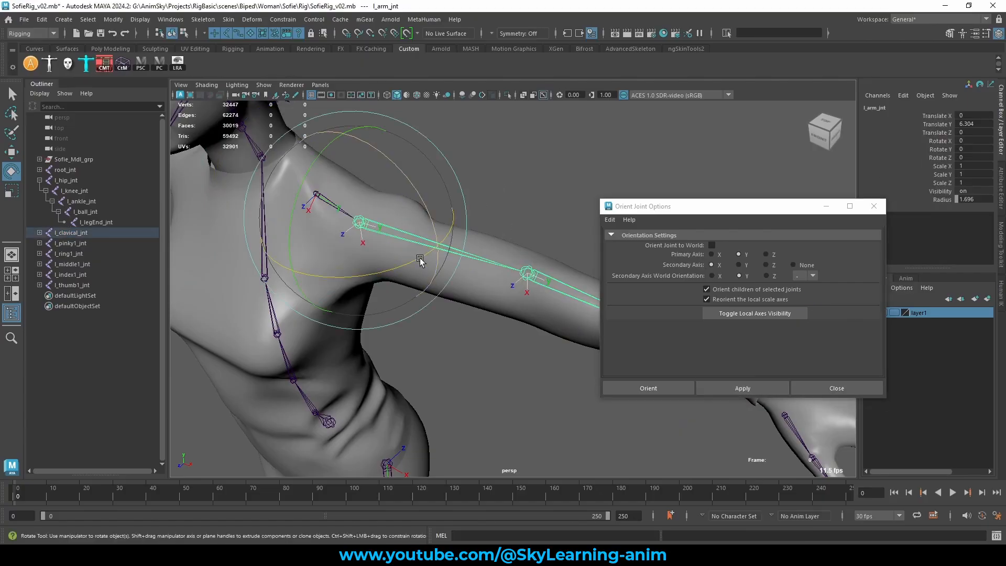
pyautogui.moveTo(391, 269); pyautogui.dragTo(378, 278)
pyautogui.hotkey('ctrl', 'z')
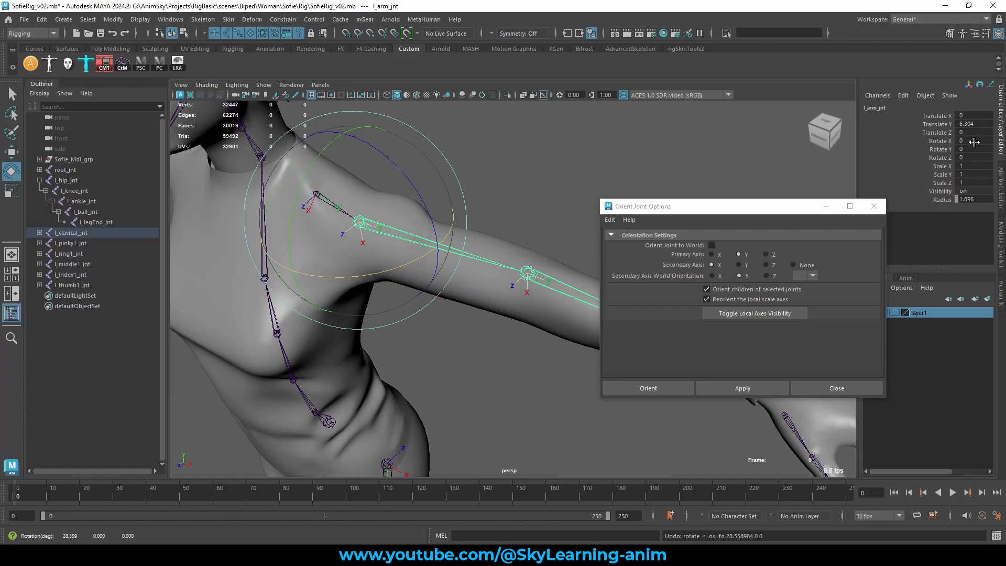
pyautogui.keyDown('alt'); pyautogui.moveTo(565, 265); pyautogui.dragTo(508, 249, button='middle'); pyautogui.keyUp('alt')
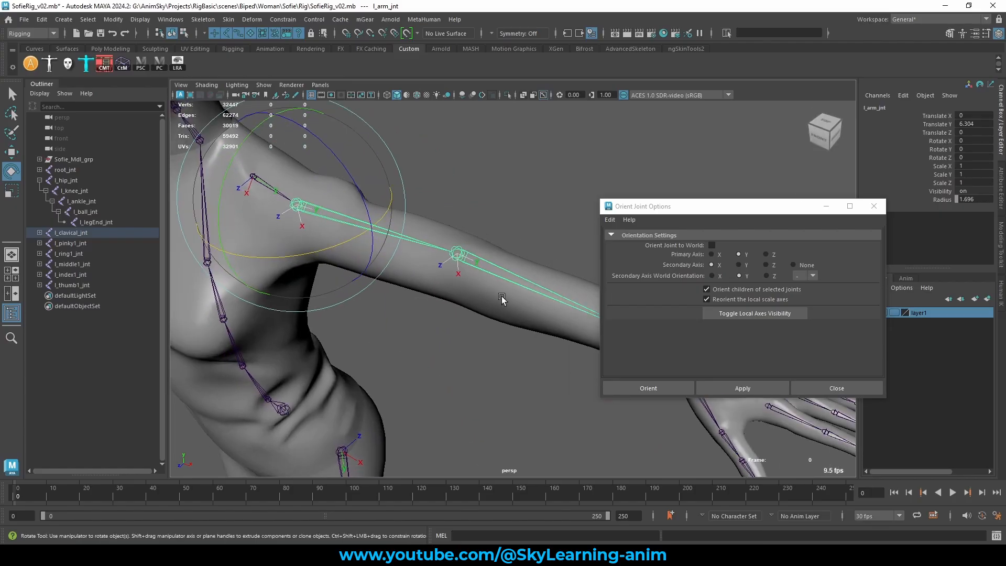
pyautogui.press('Down')
pyautogui.moveTo(488, 309); pyautogui.dragTo(414, 312)
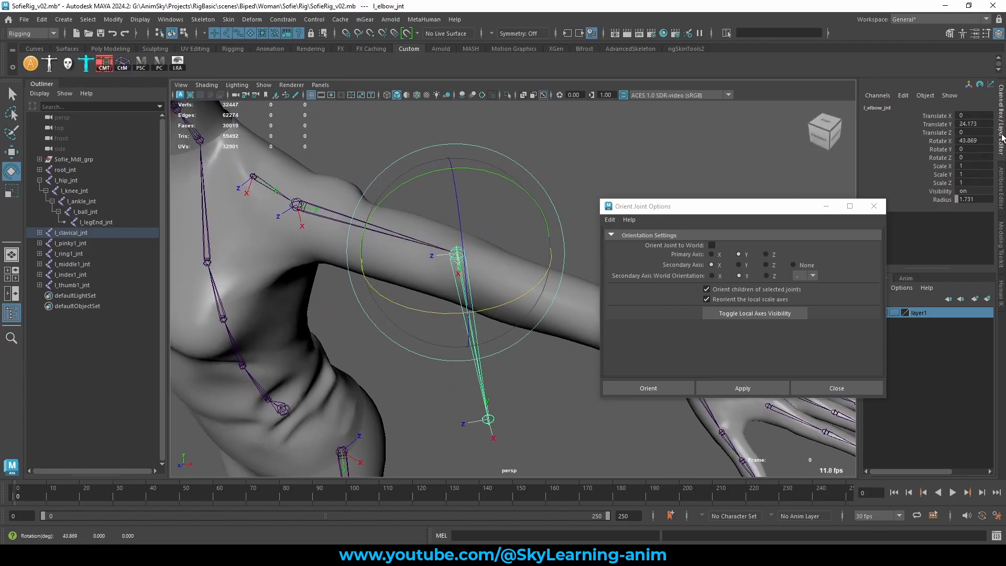
pyautogui.hotkey('ctrl', 'z')
# Step: Set the Y and Z joint orient values of l_wrist_jnt to 0 so it follows the forearm's orientation
pyautogui.keyDown('alt'); pyautogui.moveTo(521, 272); pyautogui.dragTo(503, 258, button='right'); pyautogui.keyUp('alt')
pyautogui.keyDown('alt'); pyautogui.moveTo(576, 274); pyautogui.dragTo(528, 256, button='middle'); pyautogui.keyUp('alt')
pyautogui.click(527, 256)
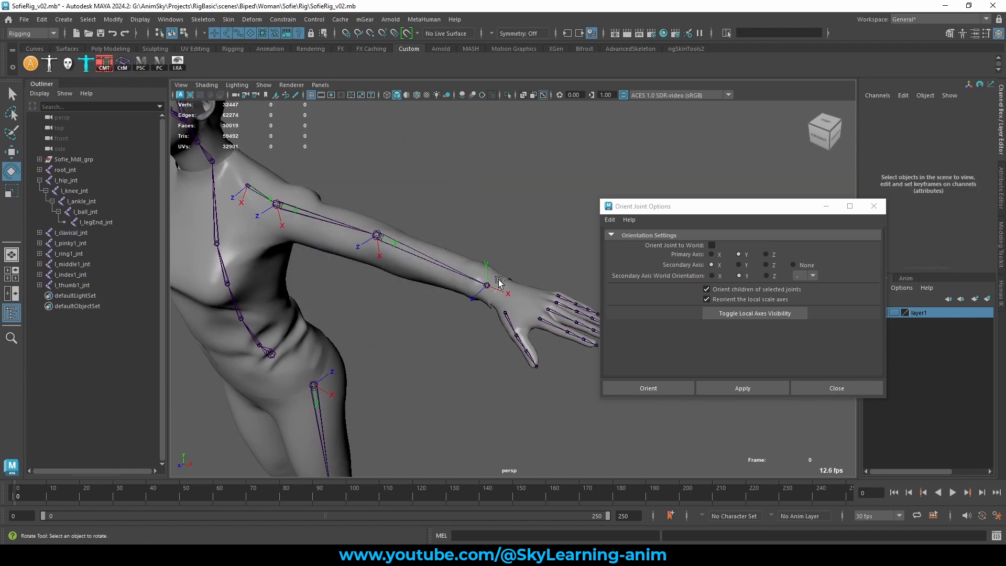
pyautogui.click(487, 285)
pyautogui.hotkey('ctrl', 'a')
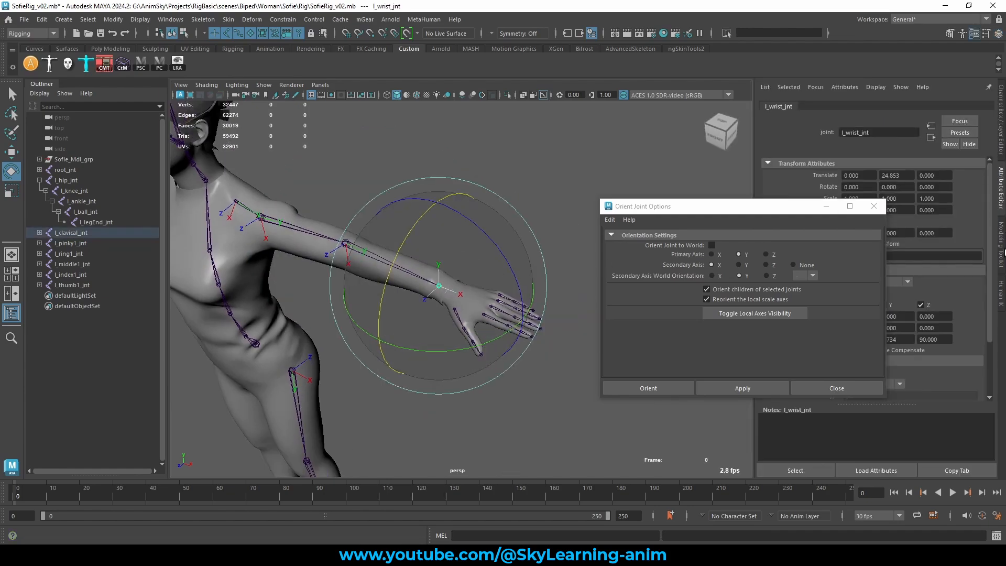
pyautogui.moveTo(833, 207); pyautogui.dragTo(803, 98)
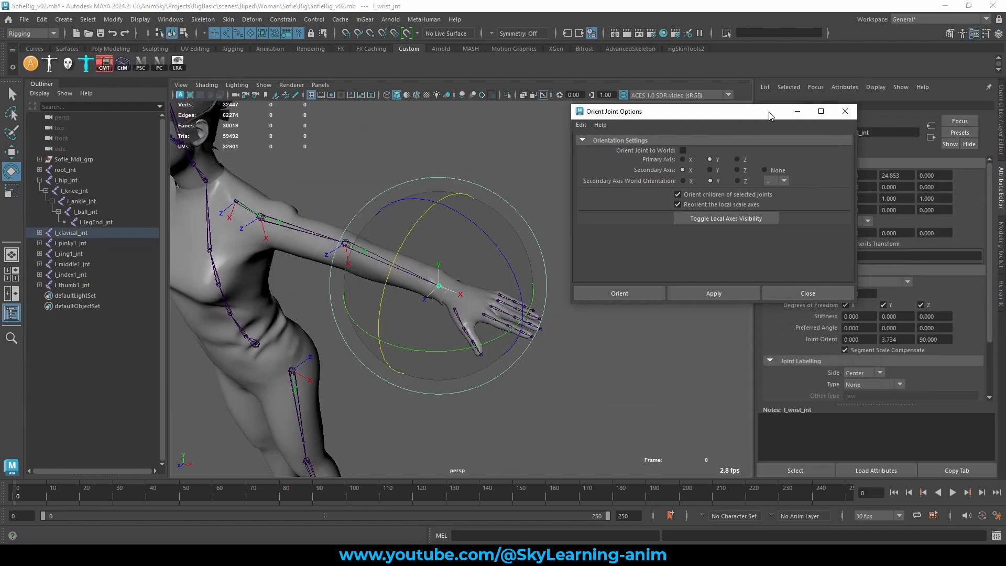
pyautogui.click(911, 339)
pyautogui.write('0')
pyautogui.press('Return')
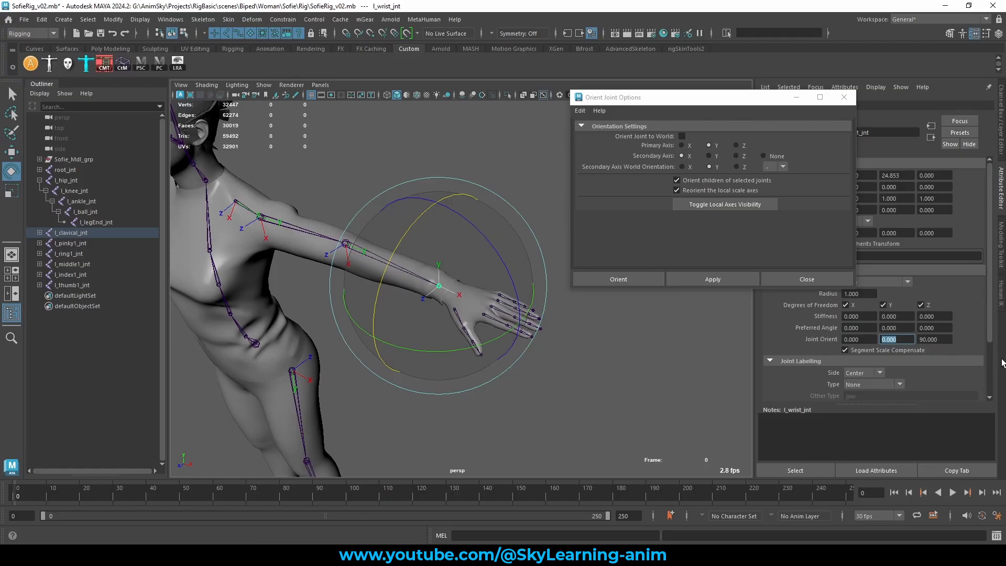
pyautogui.click(944, 343)
pyautogui.write('0')
pyautogui.press('Return')
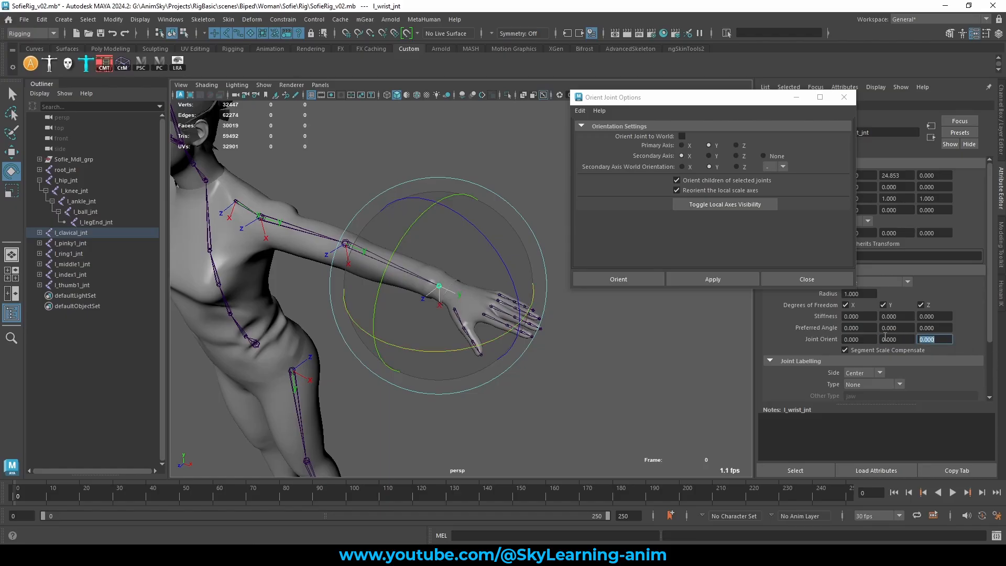
pyautogui.click(386, 181)
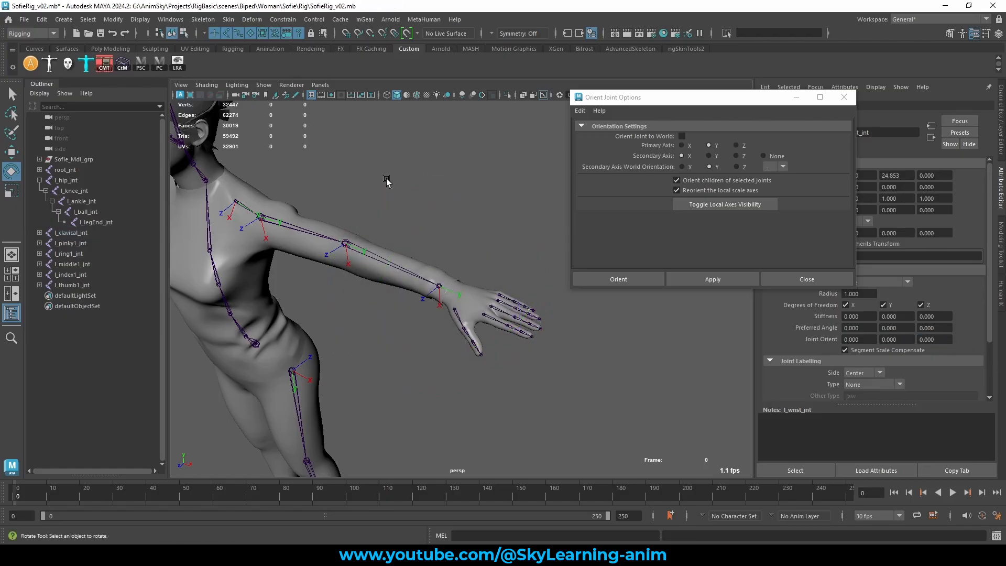
# Step: Examine the move axes of l_arm_jnt and l_clavical_jnt, then close the Orient Joint options and return to the channel values
pyautogui.keyDown('alt'); pyautogui.moveTo(407, 287); pyautogui.dragTo(410, 289, button='middle'); pyautogui.keyUp('alt')
pyautogui.keyDown('alt'); pyautogui.moveTo(453, 313); pyautogui.dragTo(458, 316, button='middle'); pyautogui.keyUp('alt')
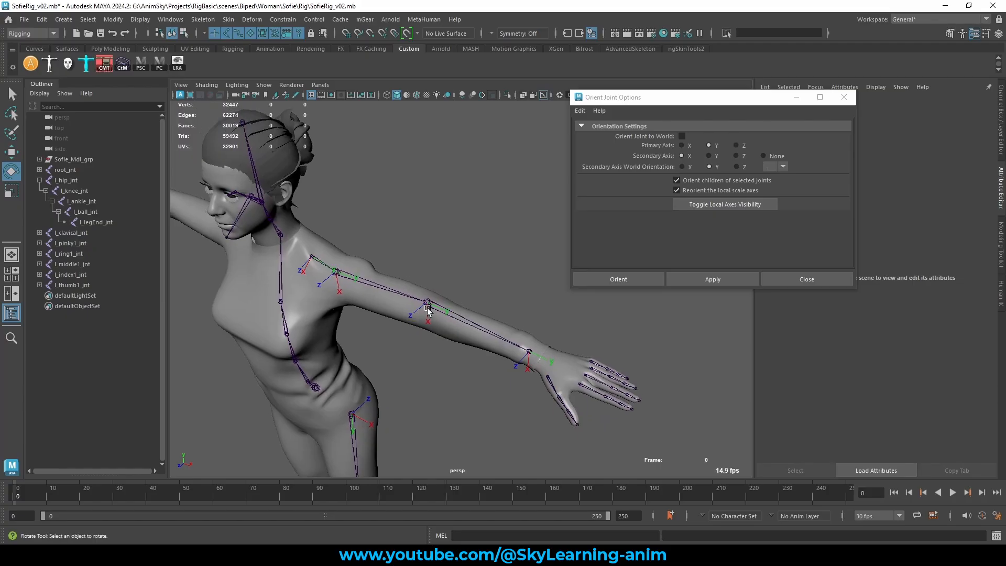
pyautogui.click(403, 294)
pyautogui.press('w')
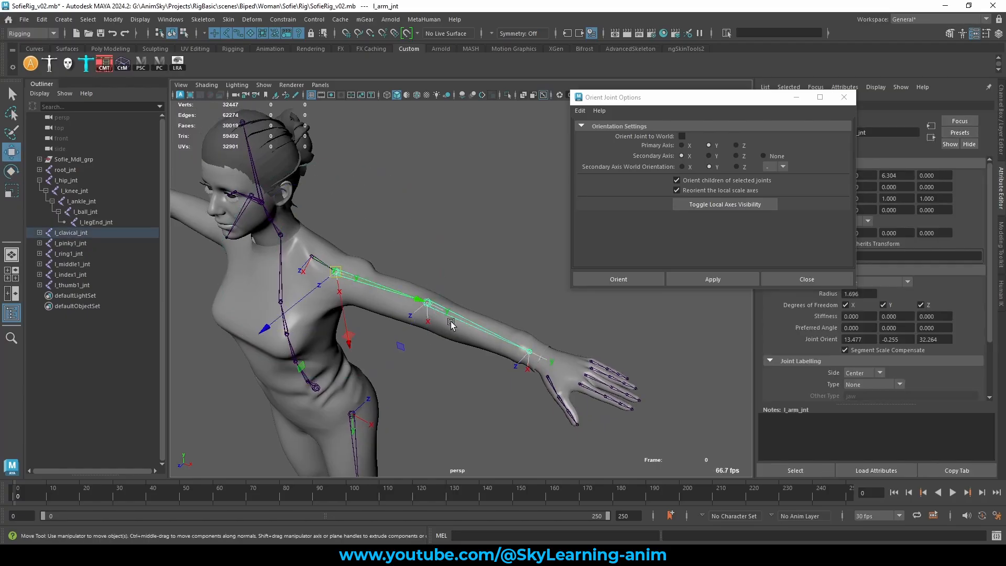
pyautogui.scroll(4, 425, 301)
pyautogui.click(266, 242)
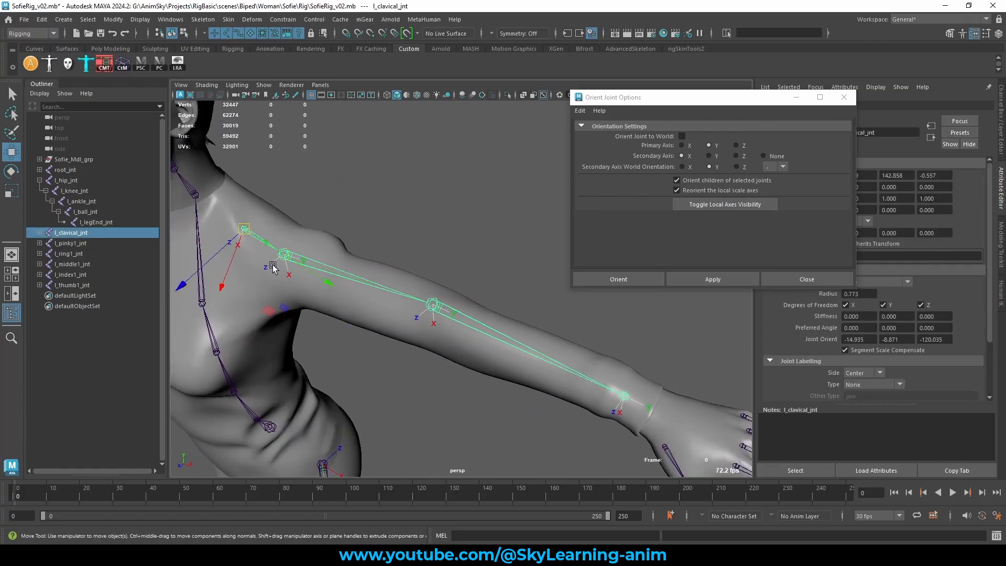
pyautogui.keyDown('alt'); pyautogui.moveTo(264, 280); pyautogui.dragTo(324, 243); pyautogui.keyUp('alt')
pyautogui.click(325, 242)
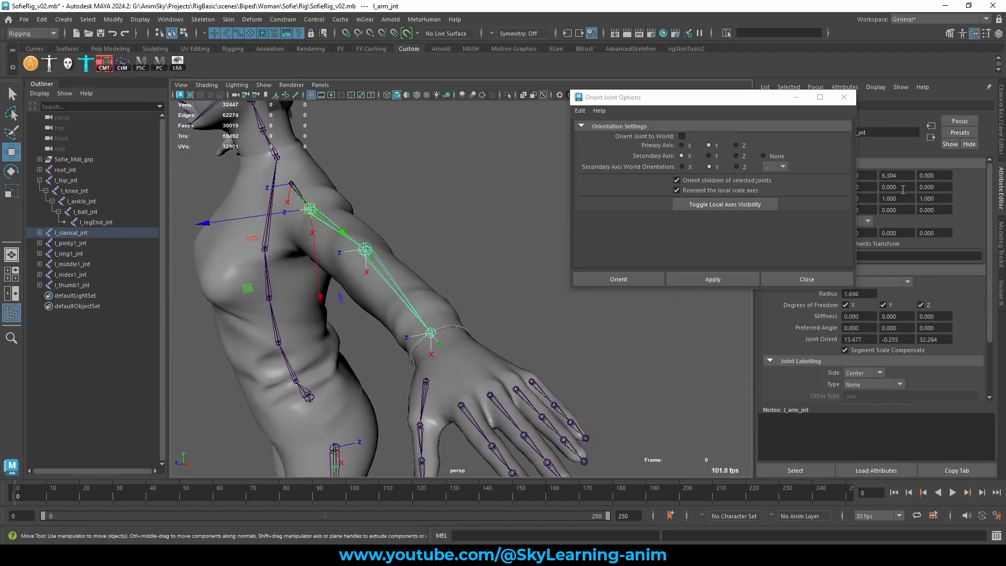
pyautogui.click(843, 97)
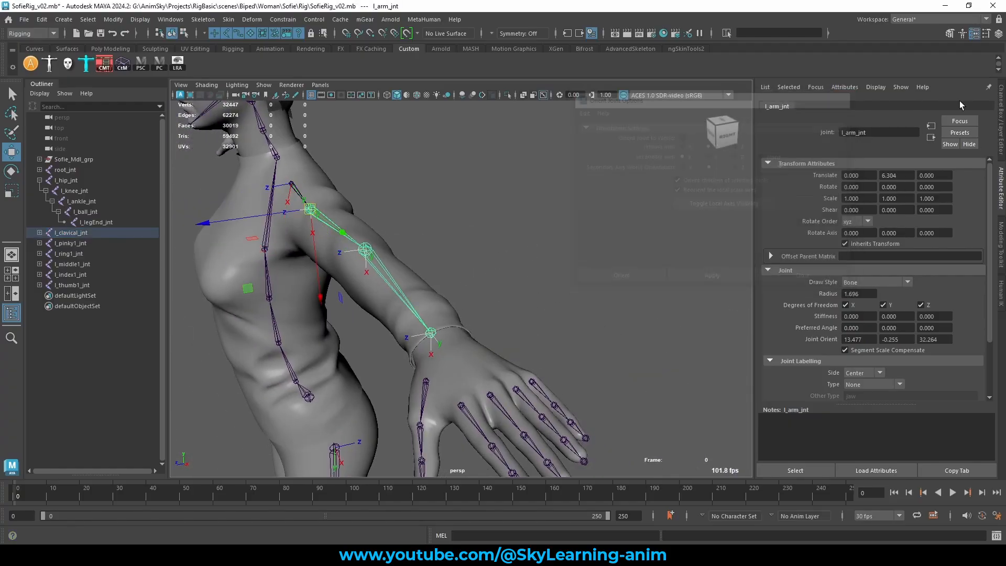
pyautogui.click(1001, 127)
# Step: Inspect the Translate X and Translate Z channels of l_wrist_jnt and l_elbow_jnt
pyautogui.keyDown('alt'); pyautogui.moveTo(456, 298); pyautogui.dragTo(451, 224); pyautogui.keyUp('alt')
pyautogui.moveTo(498, 280); pyautogui.dragTo(464, 315)
pyautogui.keyDown('alt'); pyautogui.moveTo(561, 341); pyautogui.dragTo(628, 338); pyautogui.keyUp('alt')
pyautogui.click(587, 354)
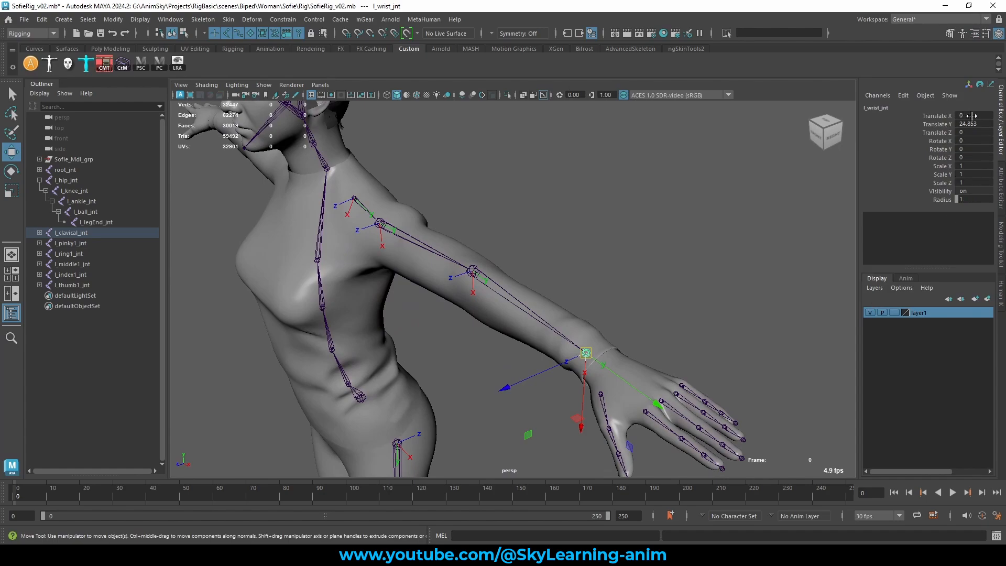
pyautogui.click(937, 115)
pyautogui.keyDown('ctrl'); pyautogui.click(944, 133); pyautogui.keyUp('ctrl')
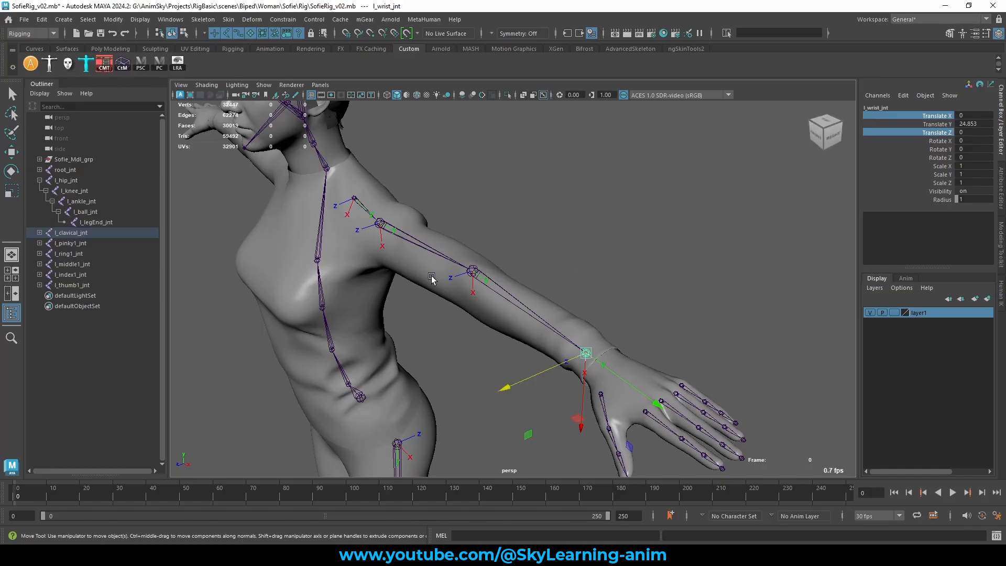
pyautogui.click(477, 270)
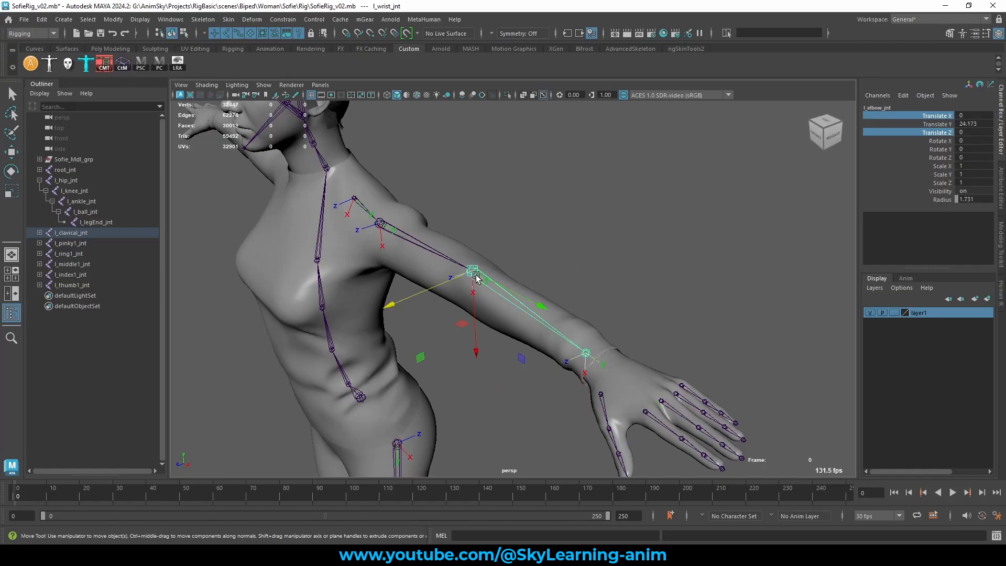
pyautogui.click(585, 354)
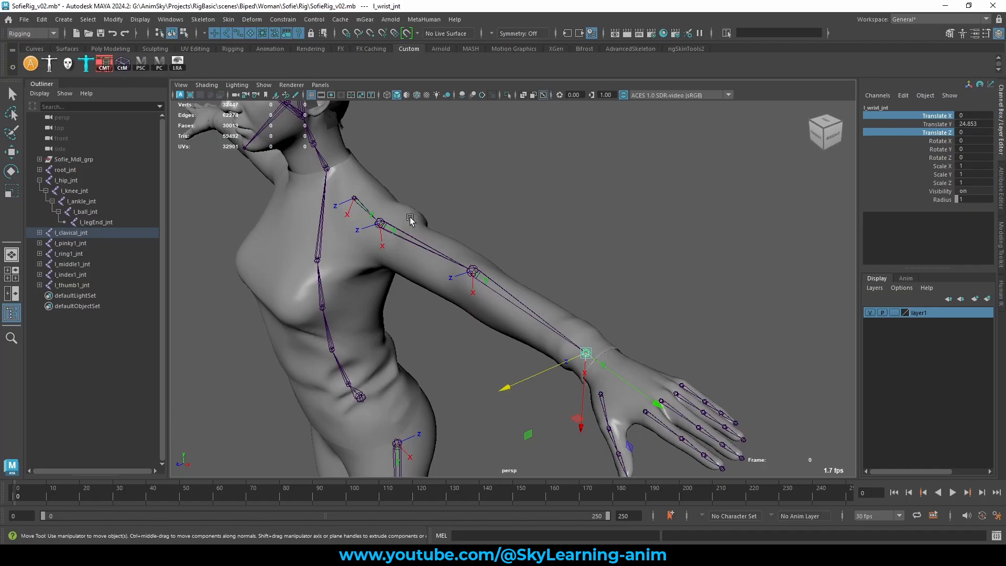
# Step: Test-rotate l_arm_jnt about its Z axis, undo the rotation, and clear the selection
pyautogui.click(398, 233)
pyautogui.press('e')
pyautogui.moveTo(427, 209); pyautogui.dragTo(456, 252)
pyautogui.hotkey('ctrl', 'z')
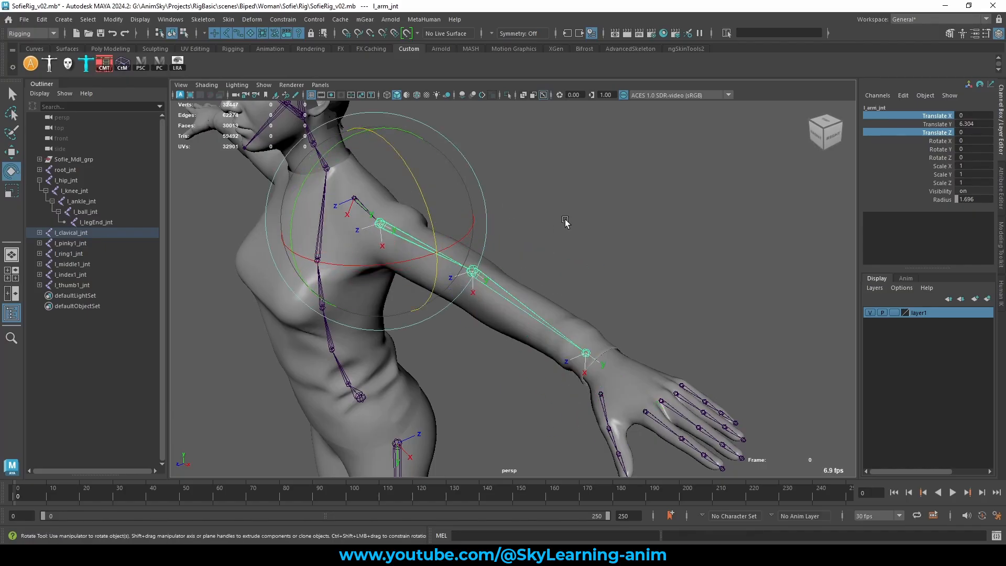
pyautogui.click(565, 220)
# Step: Examine the orientation of l_clavical_jnt and the rest of the left arm chain from several angles
pyautogui.click(354, 199)
pyautogui.keyDown('alt'); pyautogui.moveTo(471, 209); pyautogui.dragTo(527, 203); pyautogui.keyUp('alt')
pyautogui.press('w')
pyautogui.scroll(-4, 572, 343)
pyautogui.keyDown('alt'); pyautogui.moveTo(508, 335); pyautogui.dragTo(534, 340); pyautogui.keyUp('alt')
pyautogui.scroll(3, 534, 339)
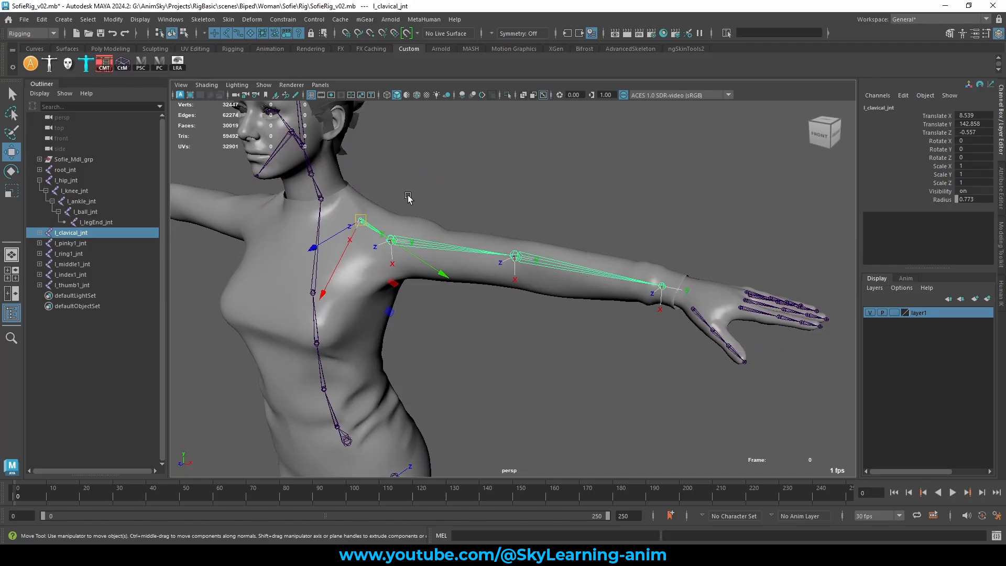
pyautogui.click(364, 253)
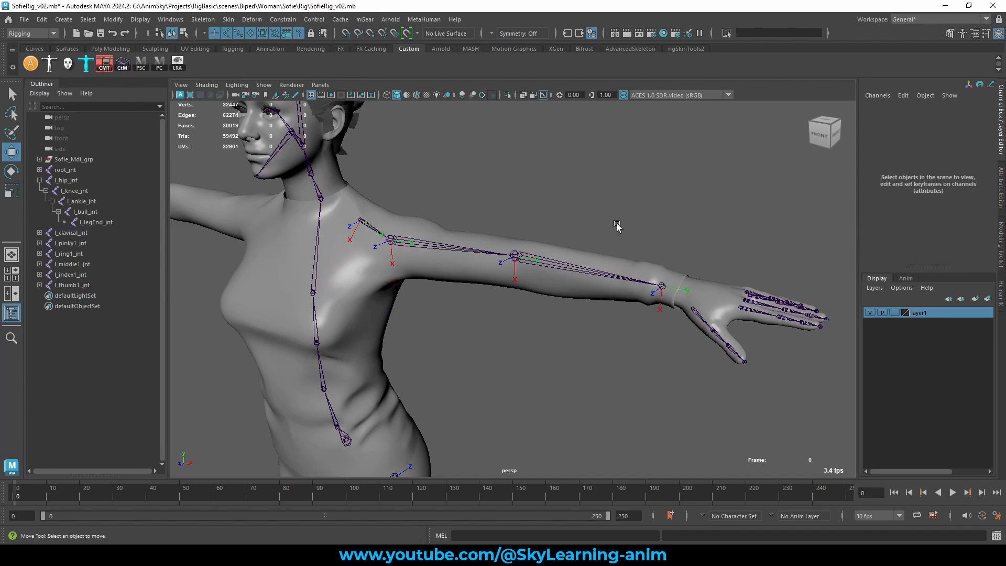
pyautogui.keyDown('alt'); pyautogui.moveTo(364, 253); pyautogui.dragTo(317, 166); pyautogui.keyUp('alt')
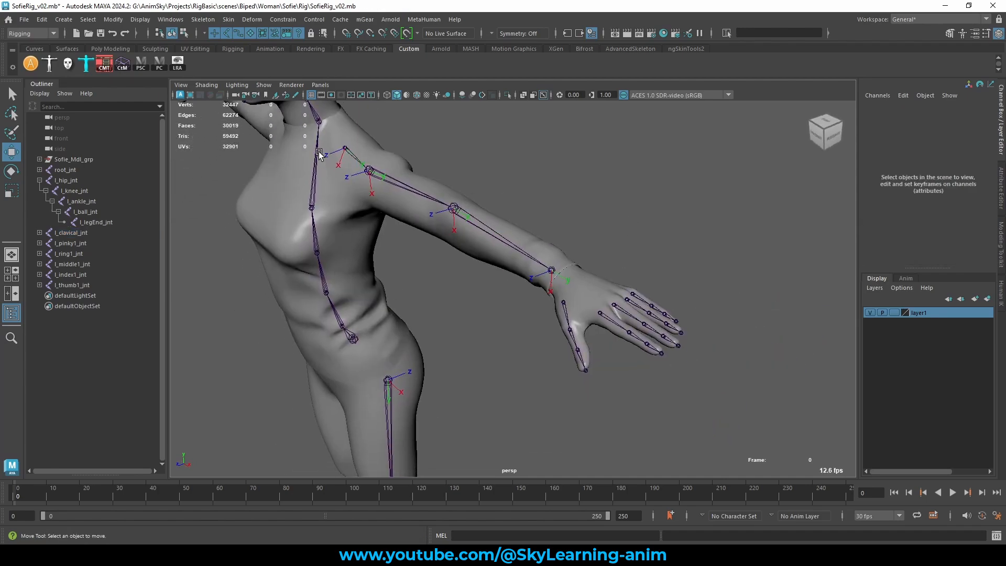
# Step: Unparent l_eye_jnt and jaw_jnt from the head joint so they become separate chains
pyautogui.click(320, 123)
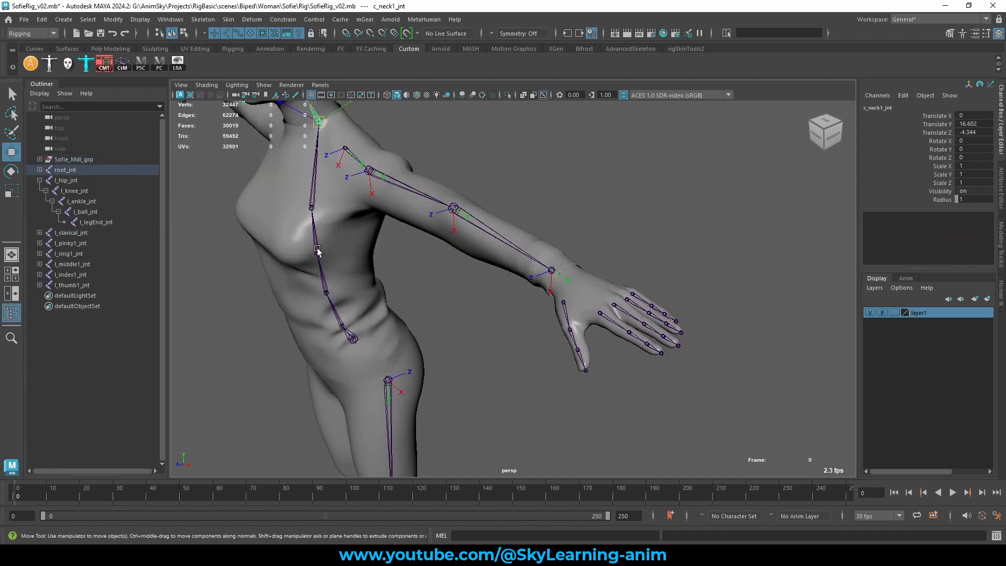
pyautogui.keyDown('alt'); pyautogui.moveTo(532, 280); pyautogui.dragTo(486, 370); pyautogui.keyUp('alt')
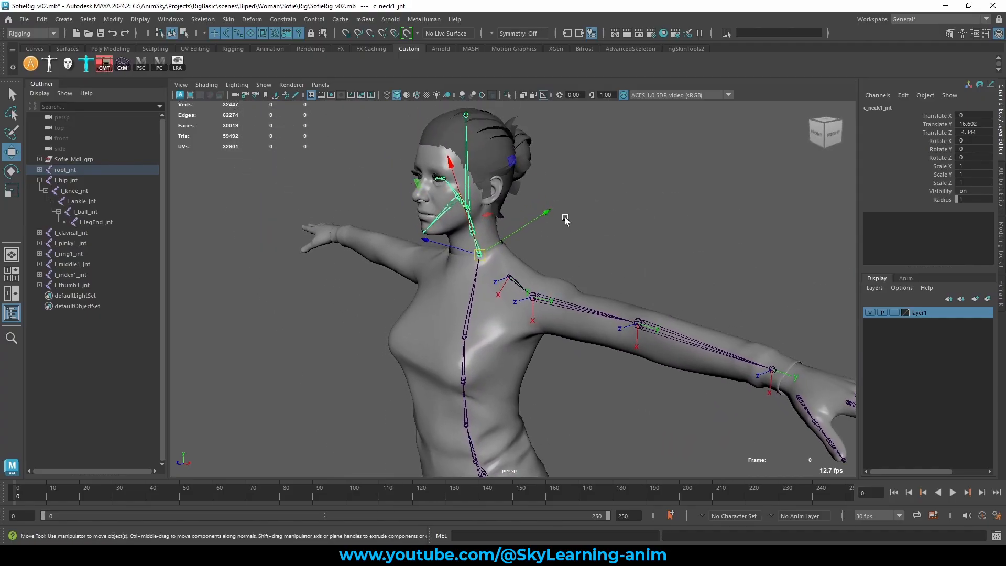
pyautogui.scroll(5, 560, 193)
pyautogui.keyDown('alt'); pyautogui.moveTo(589, 222); pyautogui.dragTo(615, 311, button='middle'); pyautogui.keyUp('alt')
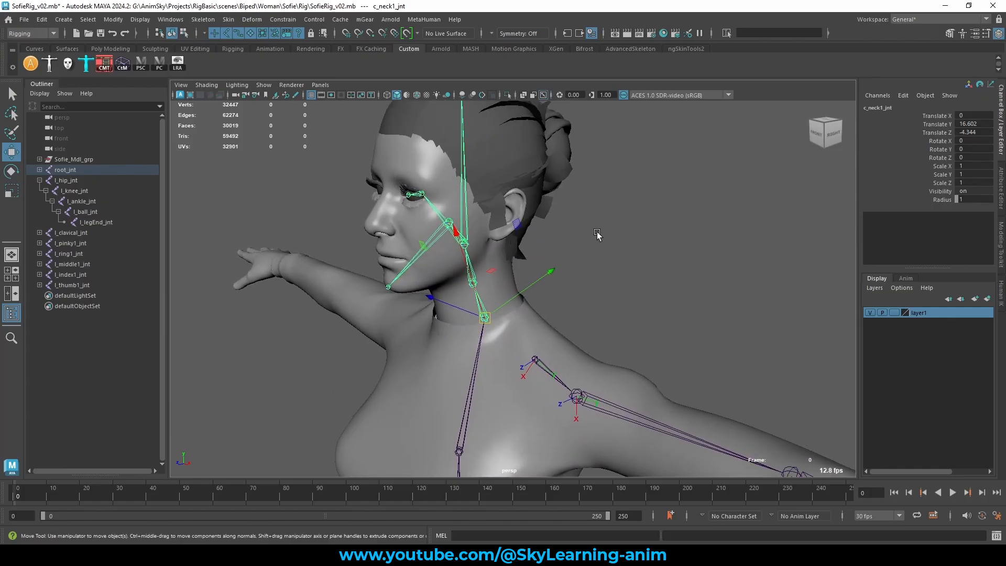
pyautogui.scroll(3, 597, 234)
pyautogui.click(364, 147)
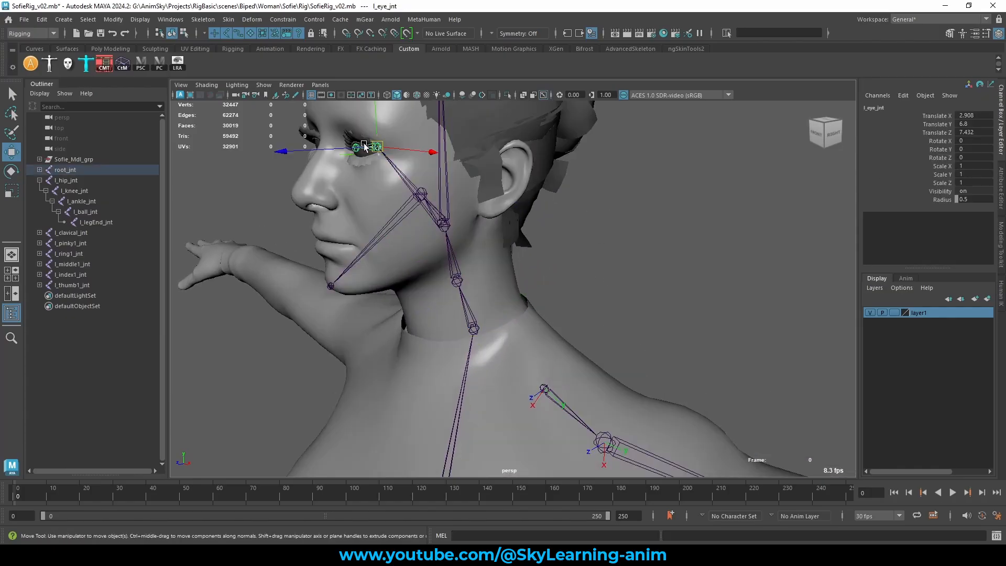
pyautogui.click(411, 204)
pyautogui.hotkey('shift', 'p')
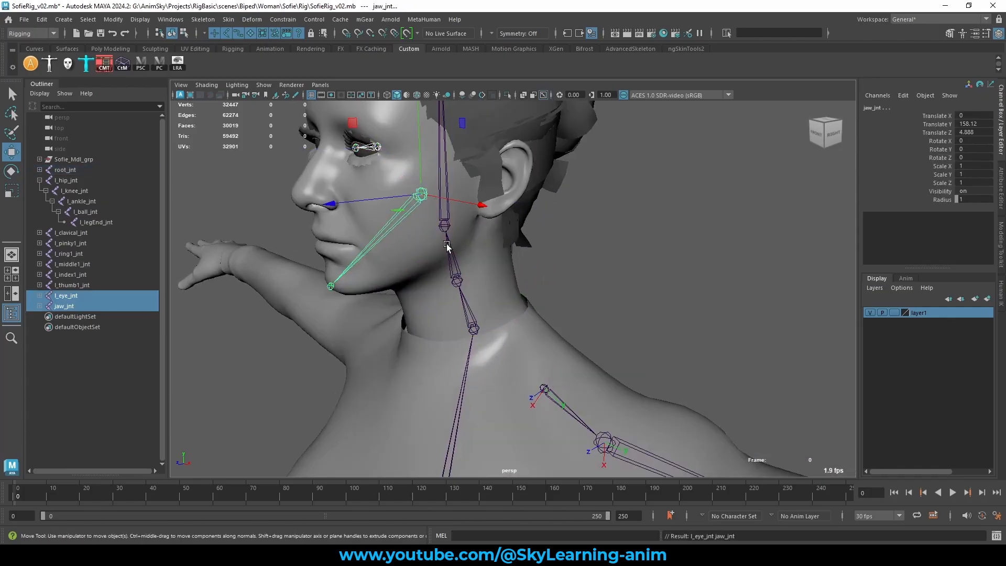
pyautogui.scroll(-5, 446, 247)
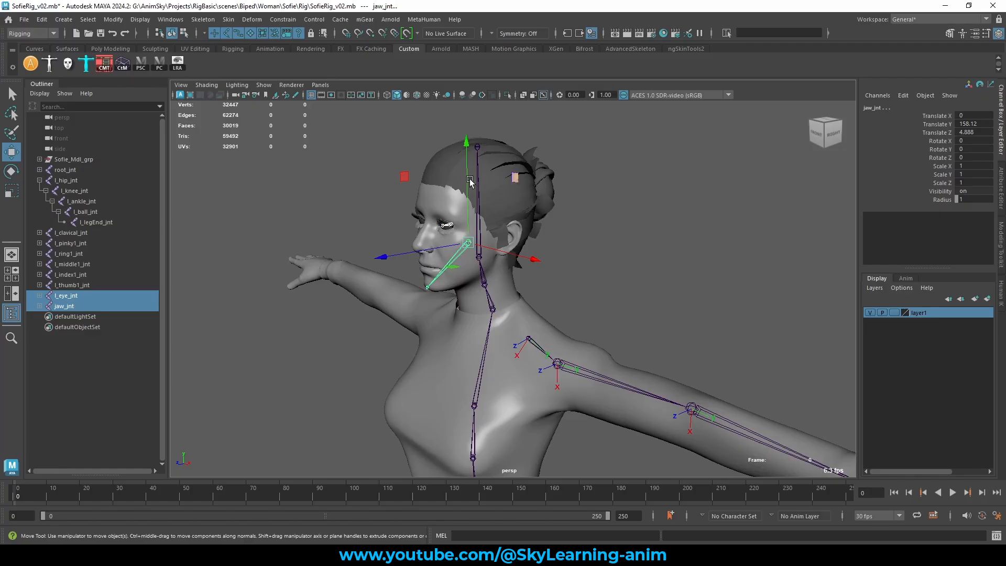
# Step: Test-move l_eye_jnt and jaw_jnt together, undo the move, and clear the selection
pyautogui.moveTo(511, 178); pyautogui.dragTo(469, 181, button='middle')
pyautogui.hotkey('ctrl', 'z')
pyautogui.click(642, 202)
pyautogui.scroll(-4, 542, 332)
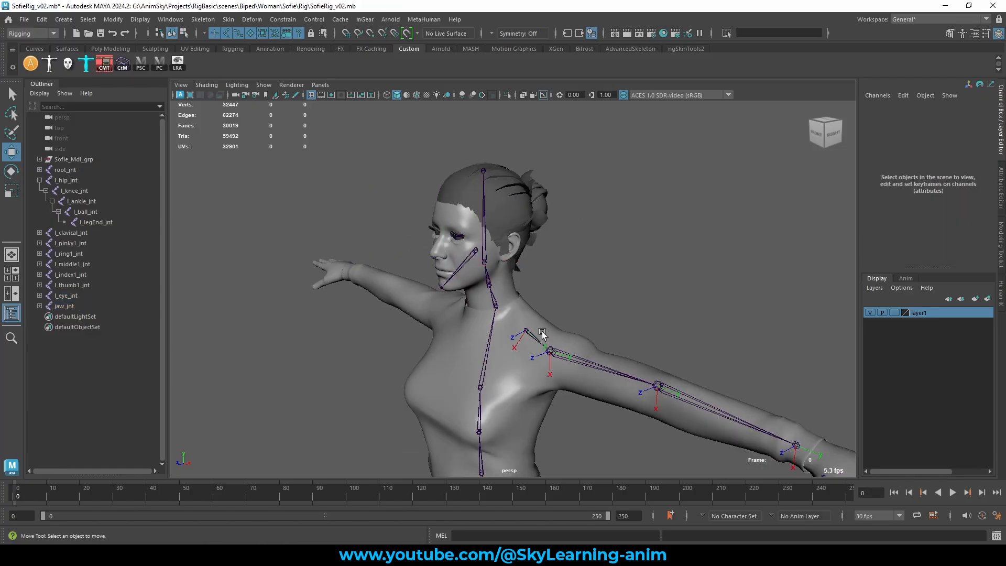
# Step: Select the entire root_jnt hierarchy through headEnd_jnt and display the local rotation axes of its joints
pyautogui.keyDown('alt'); pyautogui.moveTo(539, 328); pyautogui.dragTo(524, 205, button='middle'); pyautogui.keyUp('alt')
pyautogui.click(503, 384)
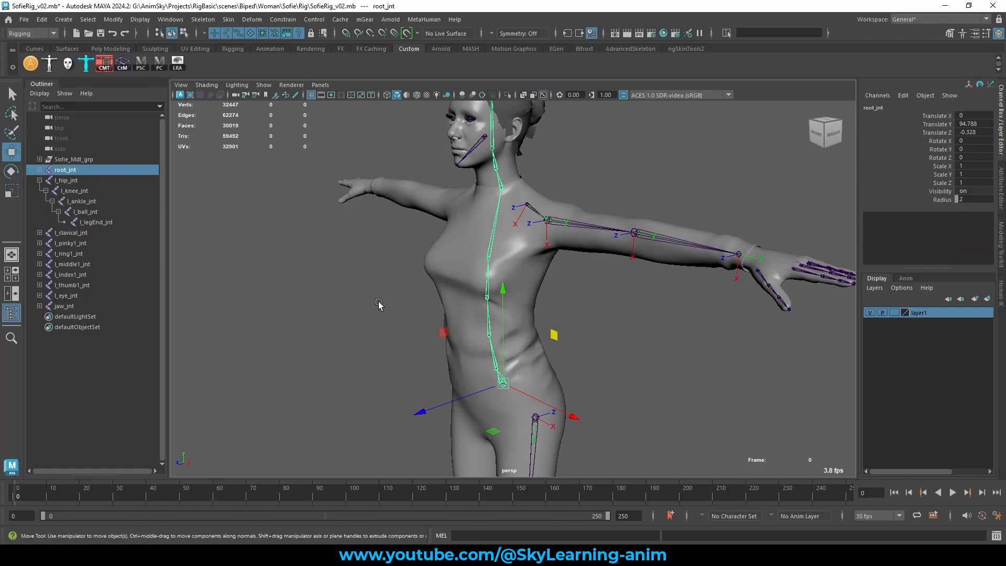
pyautogui.rightClick(323, 142)
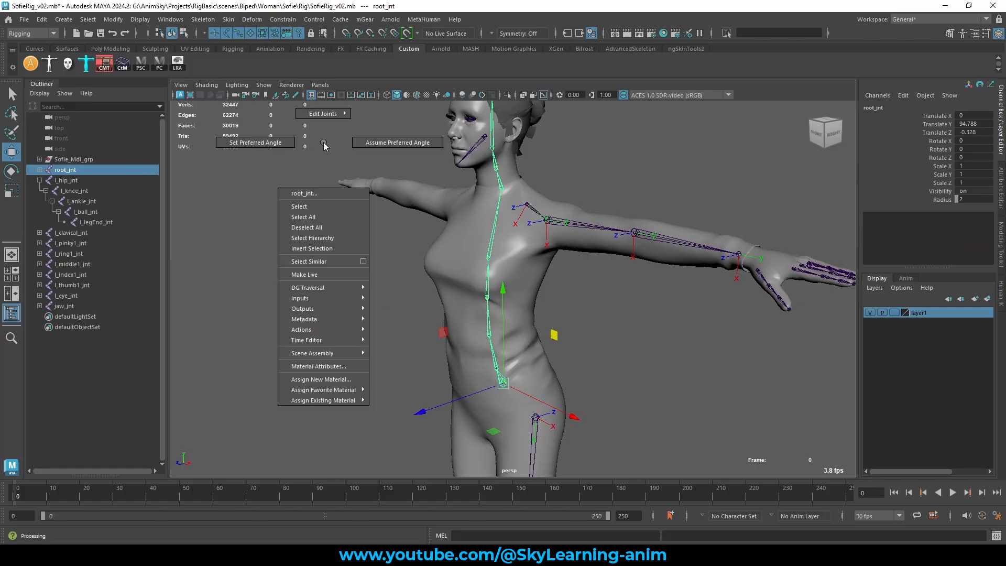
pyautogui.click(312, 238)
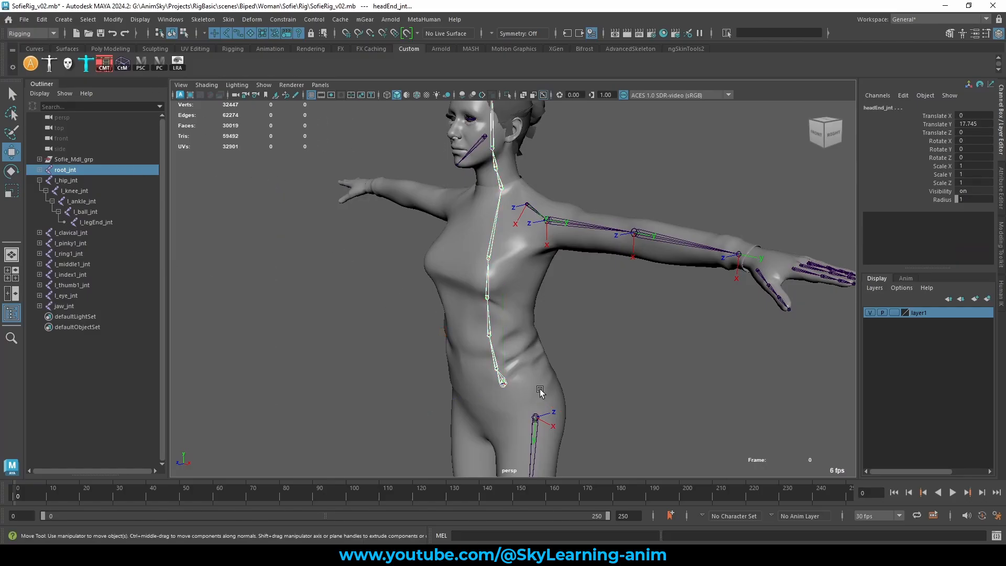
pyautogui.click(39, 169)
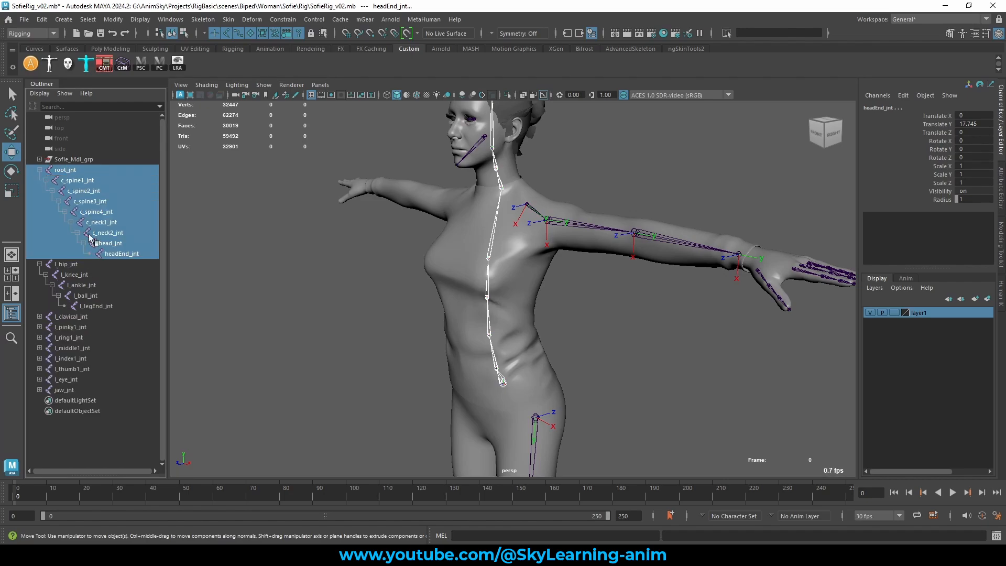
pyautogui.press('f')
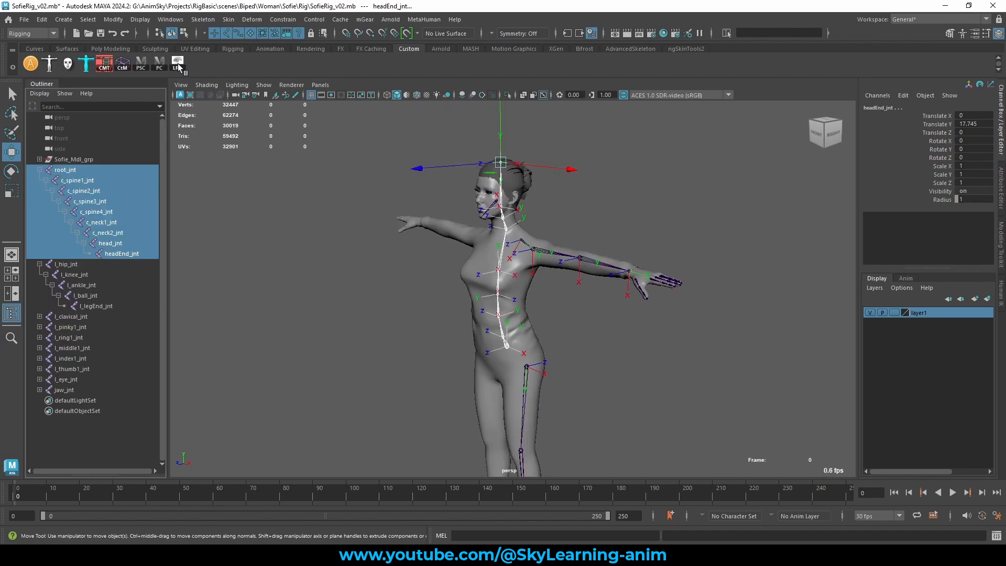
pyautogui.keyDown('alt'); pyautogui.moveTo(452, 287); pyautogui.dragTo(527, 360); pyautogui.keyUp('alt')
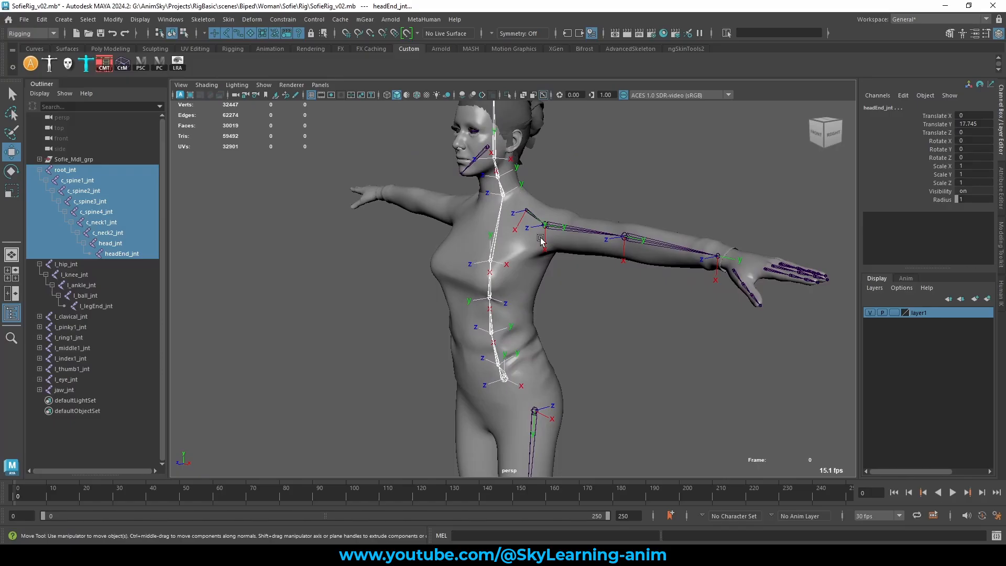
# Step: Select only root_jnt at the base of the spine and open the Orient Joint options
pyautogui.click(539, 387)
pyautogui.click(504, 376)
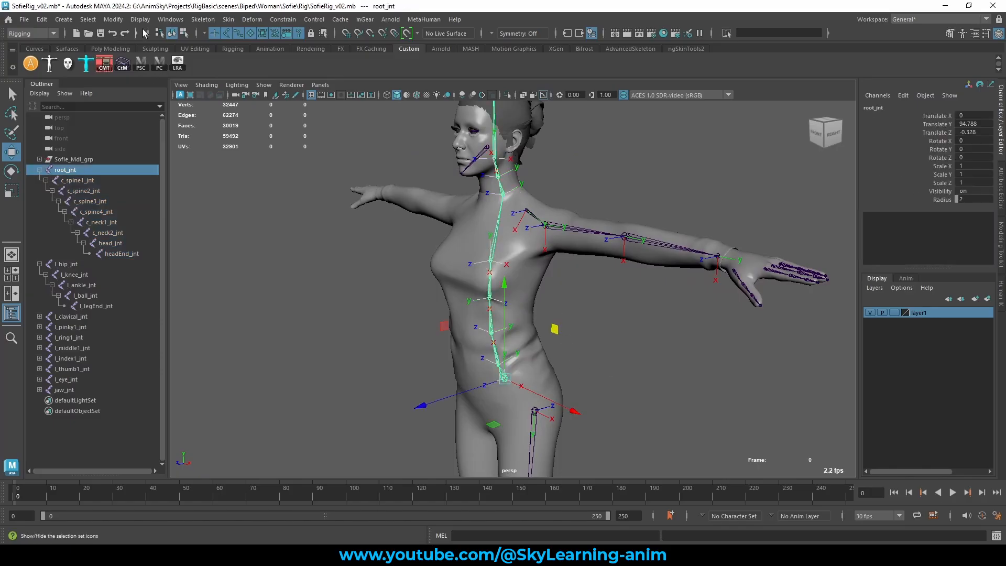
pyautogui.click(203, 20)
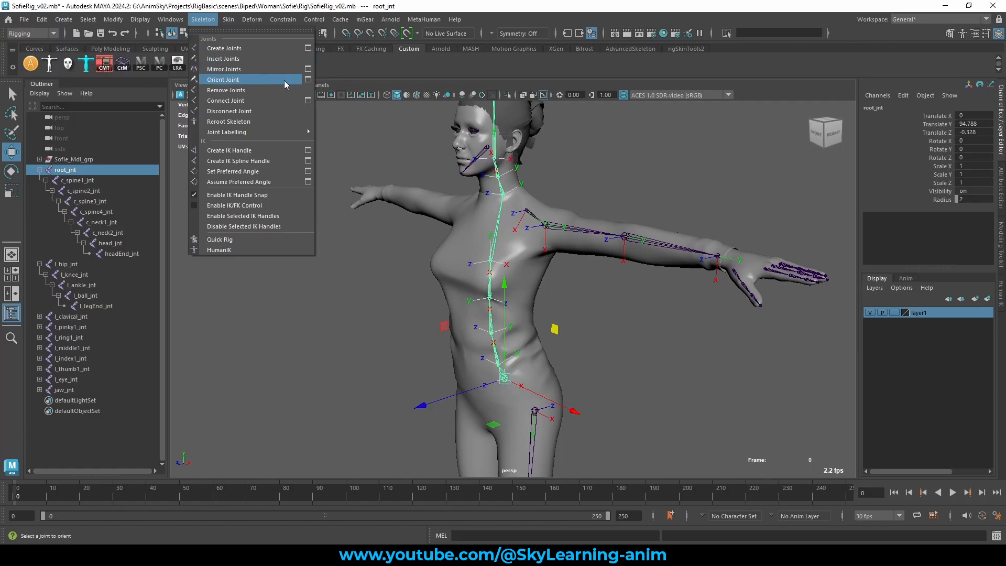
pyautogui.click(308, 79)
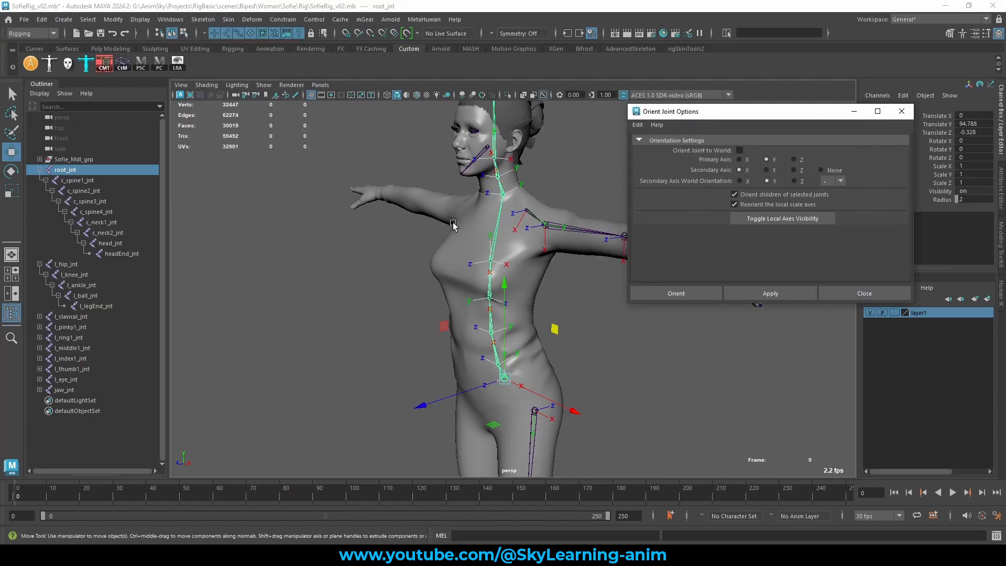
pyautogui.keyDown('alt'); pyautogui.moveTo(400, 225); pyautogui.dragTo(391, 223, button='middle'); pyautogui.keyUp('alt')
pyautogui.keyDown('alt'); pyautogui.moveTo(390, 224); pyautogui.dragTo(447, 235); pyautogui.keyUp('alt')
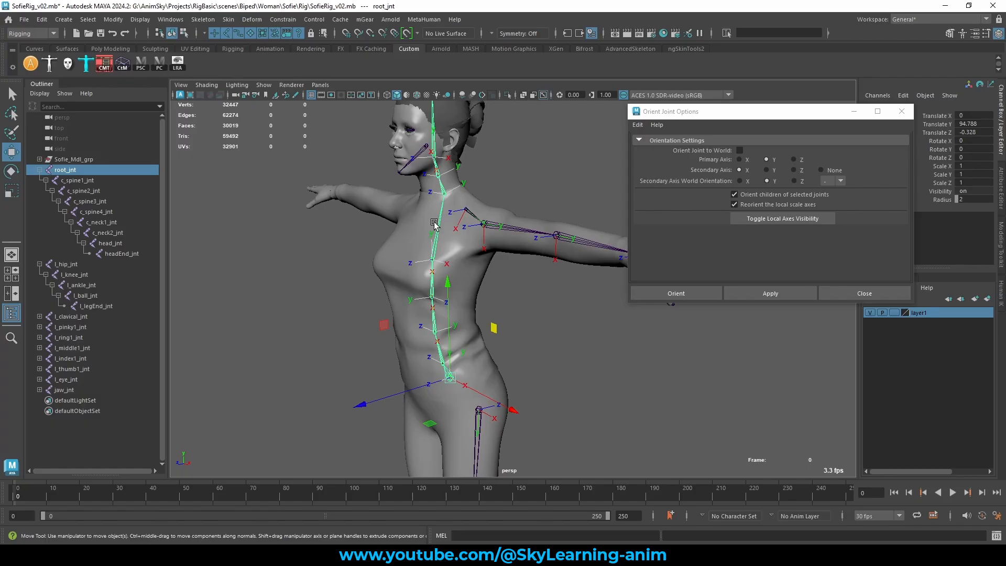
# Step: Reset the Orient Joint options and orient the root_jnt chain with primary axis X and secondary axis Y
pyautogui.click(638, 126)
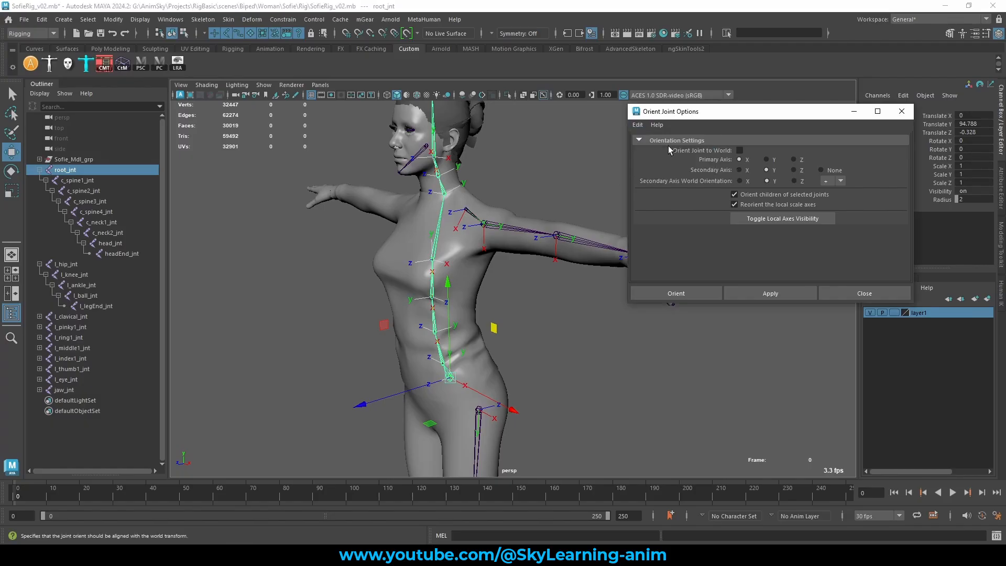
pyautogui.click(668, 145)
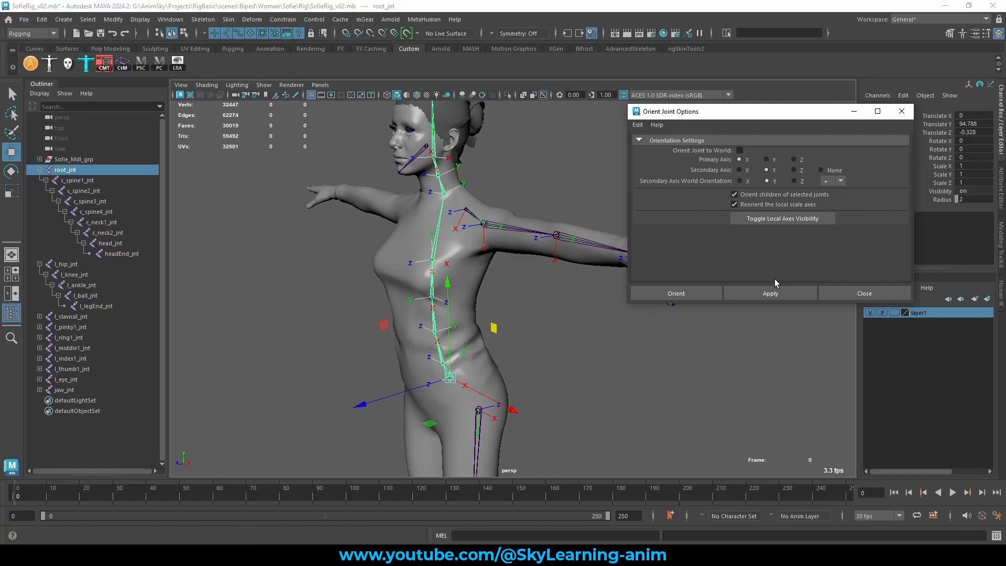
pyautogui.click(766, 293)
pyautogui.scroll(5, 603, 369)
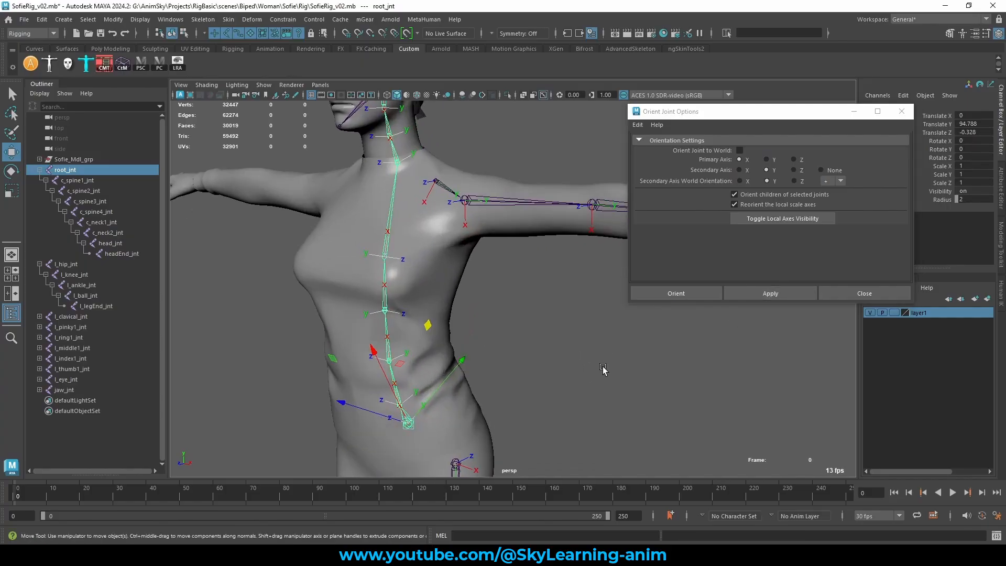
pyautogui.click(603, 369)
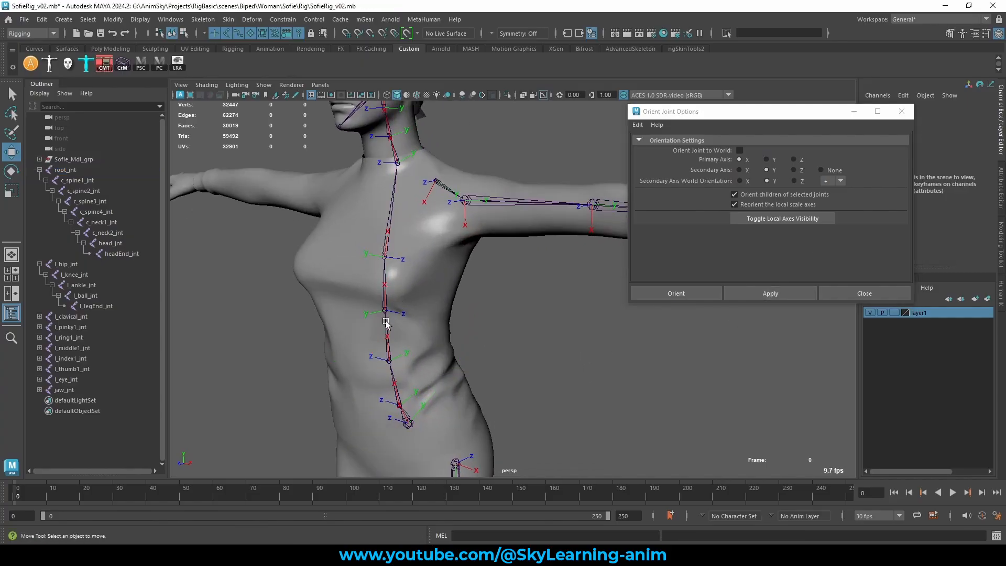
pyautogui.scroll(-3, 433, 194)
pyautogui.keyDown('alt'); pyautogui.moveTo(440, 204); pyautogui.dragTo(452, 236); pyautogui.keyUp('alt')
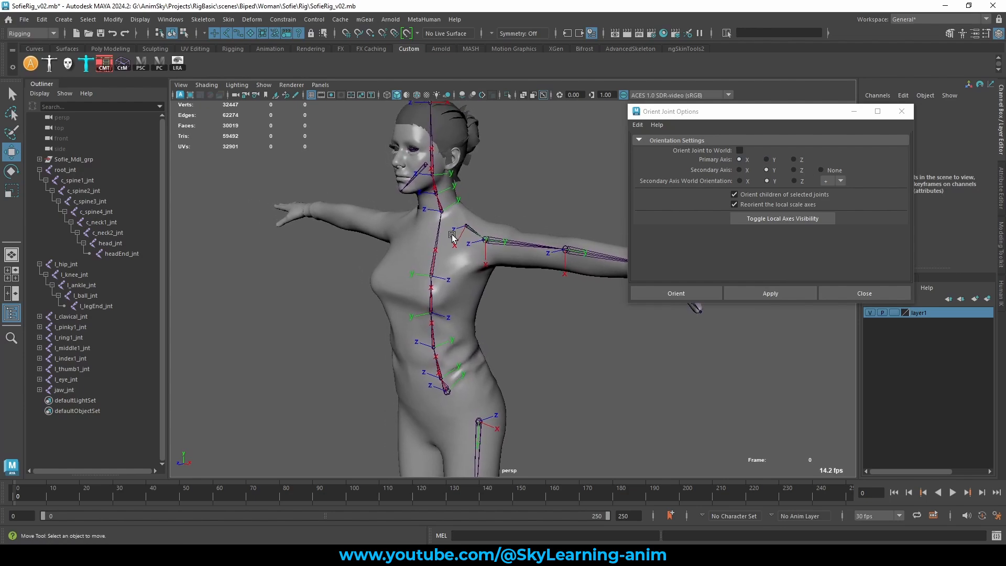
# Step: Orient the root_jnt chain with primary axis Y, secondary axis X and secondary axis world orientation X
pyautogui.click(766, 159)
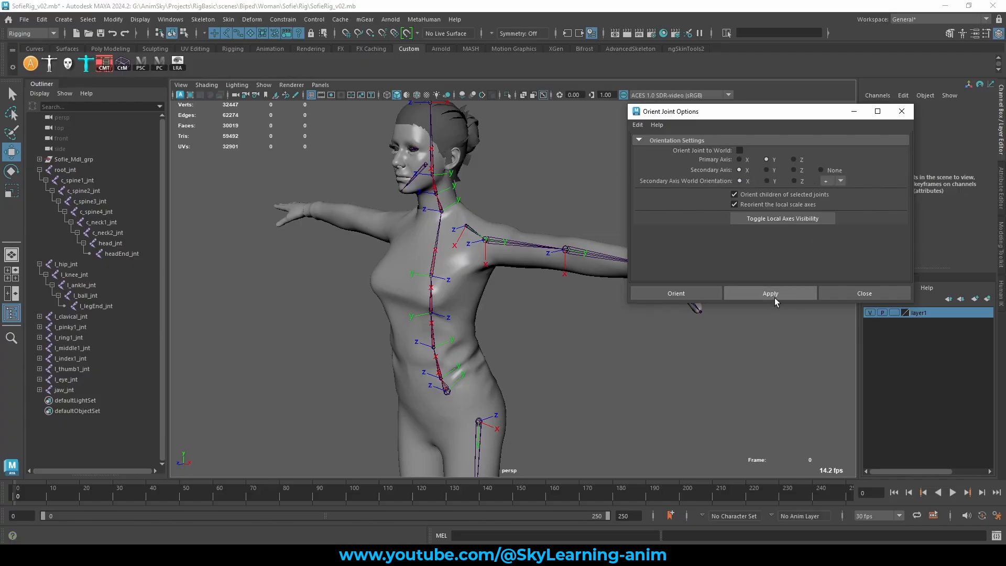
pyautogui.click(447, 394)
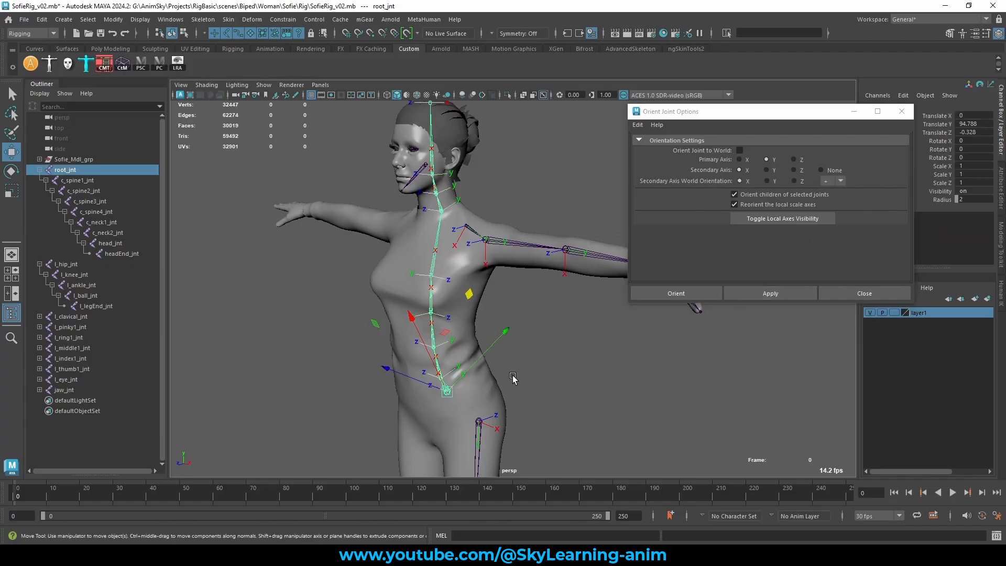
pyautogui.click(765, 290)
pyautogui.keyDown('alt'); pyautogui.moveTo(557, 376); pyautogui.dragTo(441, 335); pyautogui.keyUp('alt')
# Step: Test-rotate c_spine3_jnt and a lower spine joint, undo the rotations, and clear the selection
pyautogui.click(422, 316)
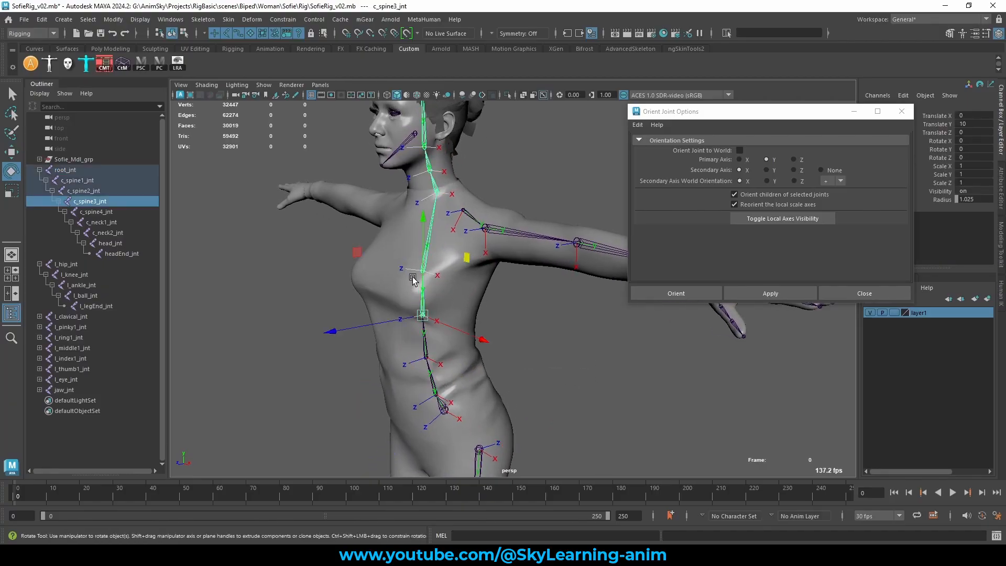
pyautogui.press('e')
pyautogui.moveTo(353, 267); pyautogui.dragTo(520, 357)
pyautogui.hotkey('ctrl', 'z')
pyautogui.click(595, 344)
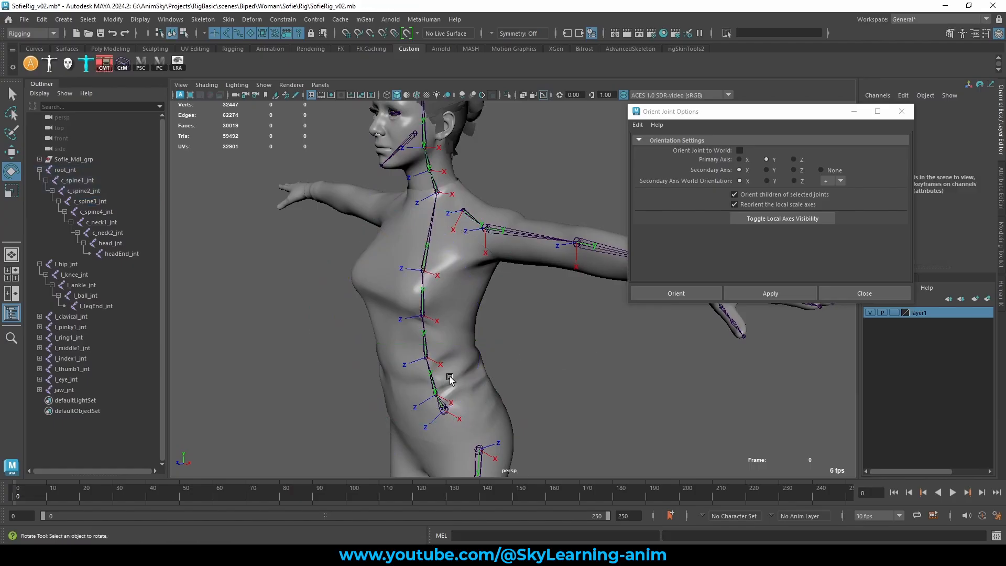
pyautogui.moveTo(451, 376); pyautogui.dragTo(417, 388)
pyautogui.moveTo(387, 331); pyautogui.dragTo(606, 396)
pyautogui.keyDown('alt'); pyautogui.moveTo(572, 318); pyautogui.dragTo(575, 348, button='middle'); pyautogui.keyUp('alt')
pyautogui.scroll(1, 575, 347)
pyautogui.click(561, 330)
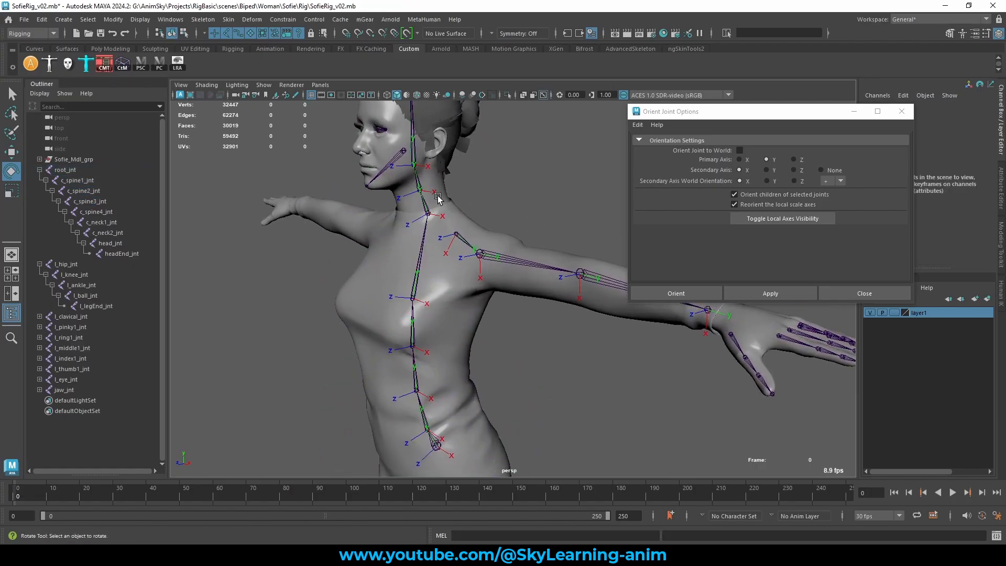
# Step: Test-rotate a neck joint and head_jnt about its X axis, undoing each rotation
pyautogui.click(424, 202)
pyautogui.moveTo(352, 168); pyautogui.dragTo(378, 156)
pyautogui.hotkey('ctrl', 'z')
pyautogui.keyDown('alt'); pyautogui.moveTo(542, 312); pyautogui.dragTo(543, 322, button='middle'); pyautogui.keyUp('alt')
pyautogui.keyDown('alt'); pyautogui.moveTo(542, 178); pyautogui.dragTo(546, 258, button='middle'); pyautogui.keyUp('alt')
pyautogui.click(558, 189)
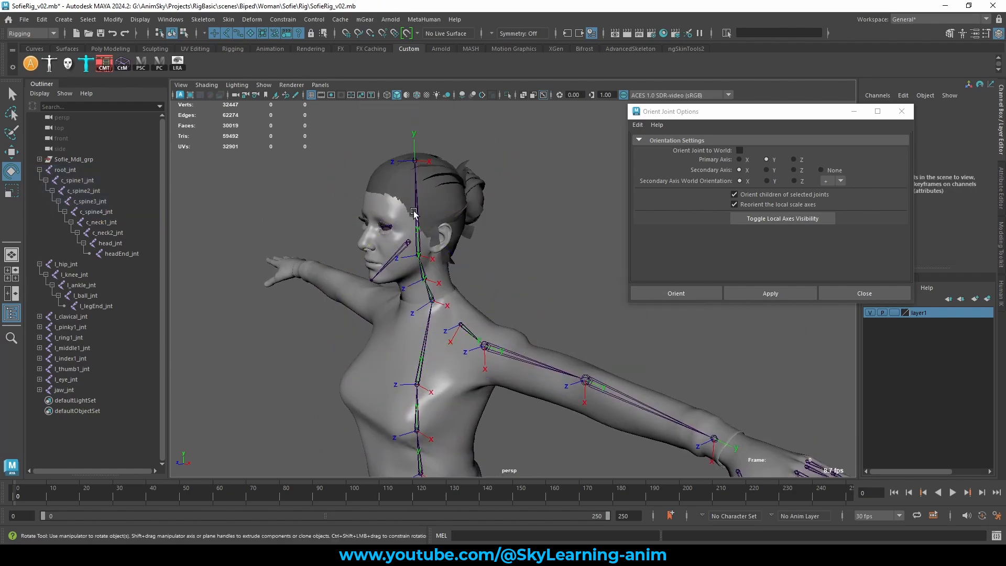
pyautogui.click(416, 215)
pyautogui.moveTo(362, 184); pyautogui.dragTo(331, 224)
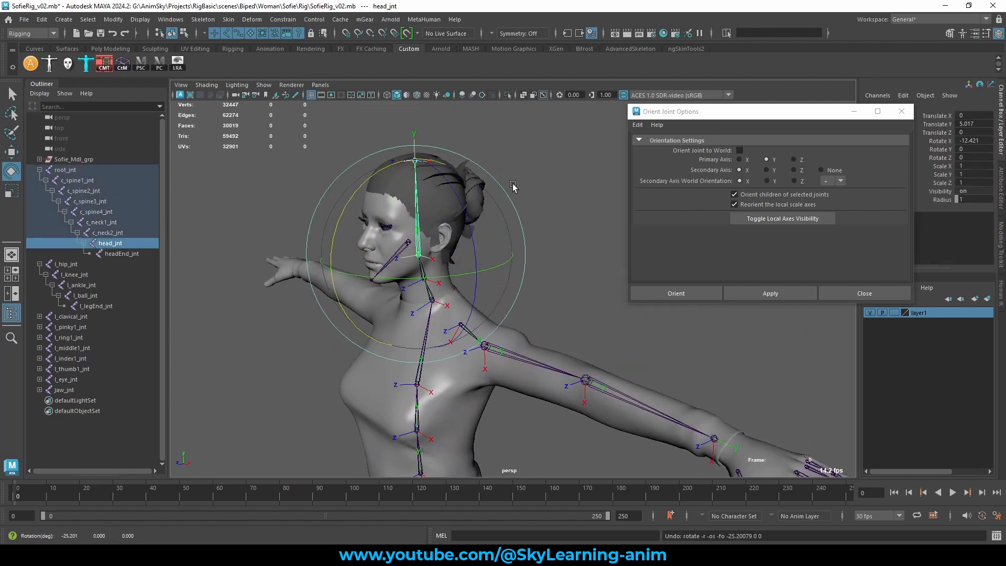
# Step: Inspect the Joint Orient attributes of headEnd_jnt and head_jnt, then deselect everything
pyautogui.press('w')
pyautogui.click(422, 158)
pyautogui.click(423, 157)
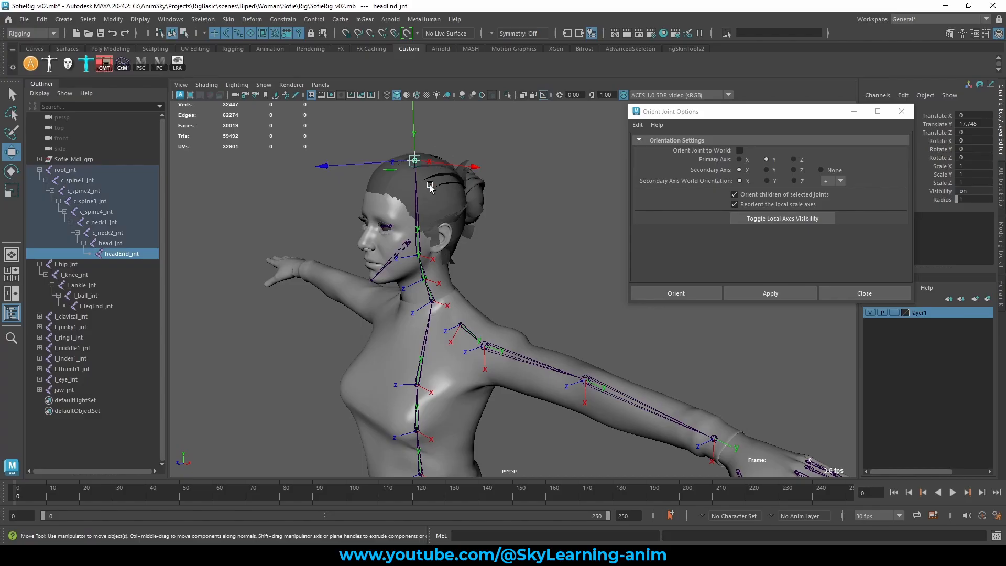
pyautogui.moveTo(806, 114); pyautogui.dragTo(739, 111)
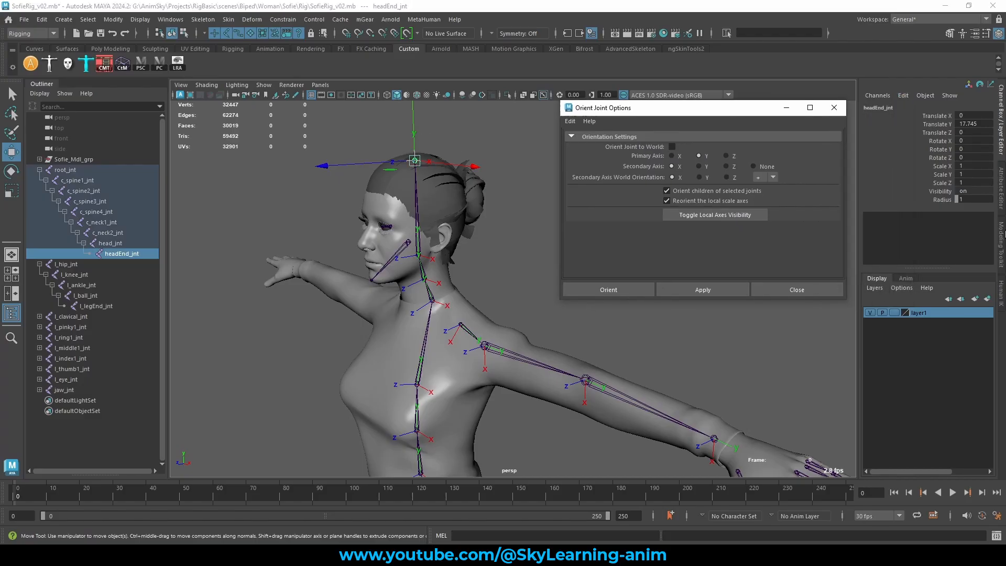
pyautogui.click(1002, 199)
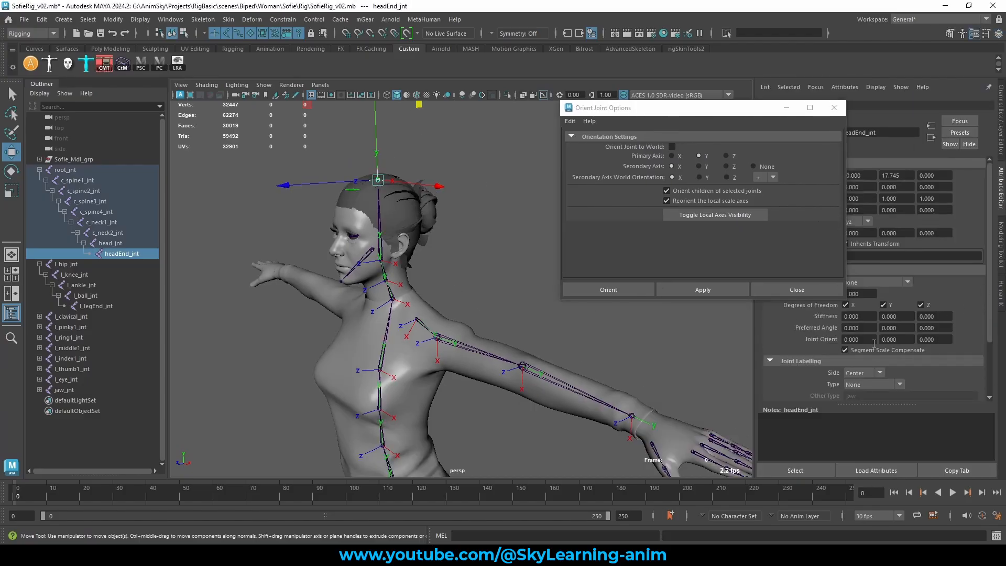
pyautogui.press('Up')
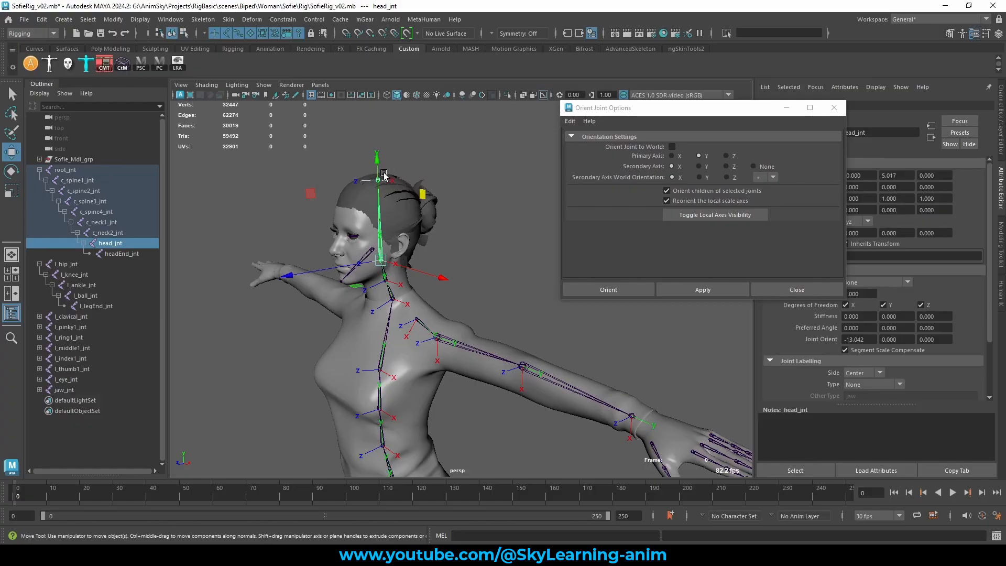
pyautogui.click(473, 206)
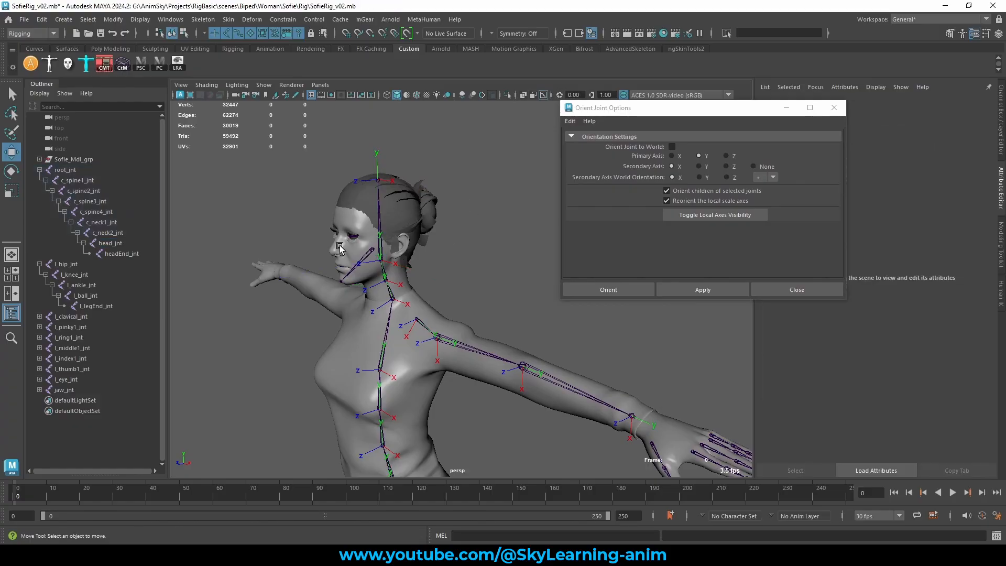
# Step: Examine the local axes of the spine, neck and head joints from several angles, with the Orient Joint options moved aside
pyautogui.scroll(5, 388, 251)
pyautogui.scroll(1, 387, 248)
pyautogui.keyDown('alt'); pyautogui.moveTo(422, 285); pyautogui.dragTo(444, 317, button='middle'); pyautogui.keyUp('alt')
pyautogui.scroll(-8, 444, 318)
pyautogui.keyDown('alt'); pyautogui.moveTo(459, 422); pyautogui.dragTo(451, 323, button='middle'); pyautogui.keyUp('alt')
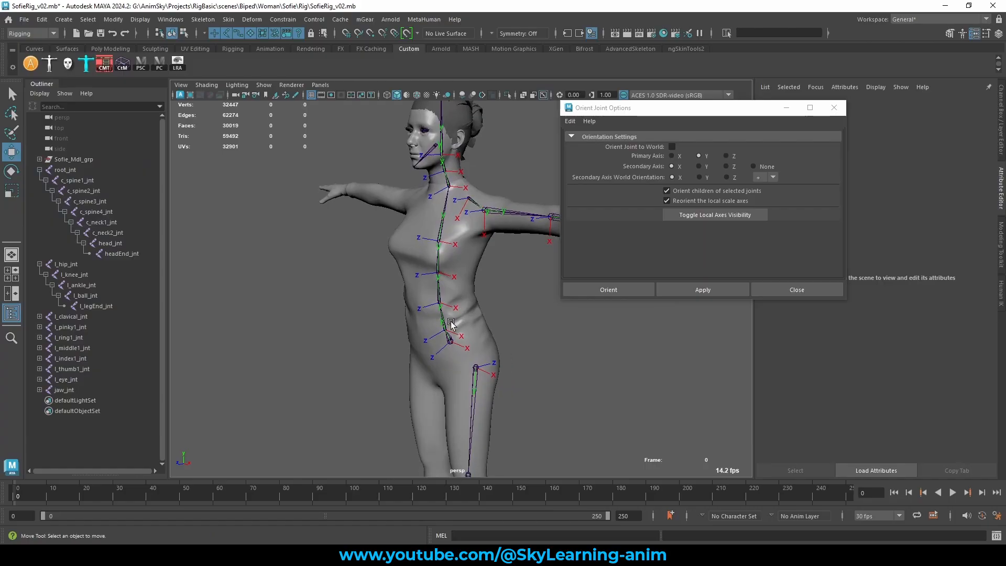
pyautogui.keyDown('alt'); pyautogui.moveTo(455, 240); pyautogui.dragTo(450, 290); pyautogui.keyUp('alt')
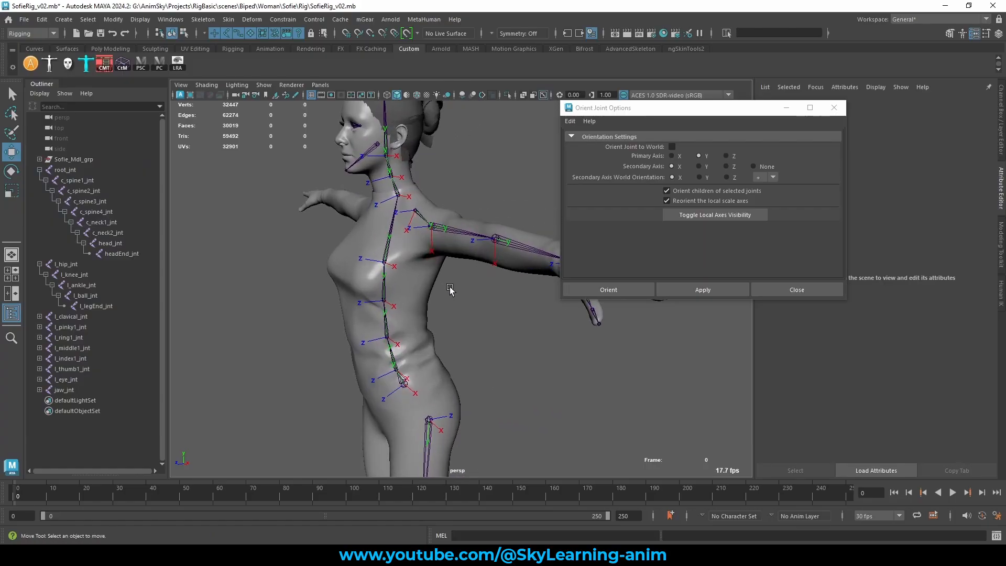
pyautogui.moveTo(603, 109); pyautogui.dragTo(561, 132)
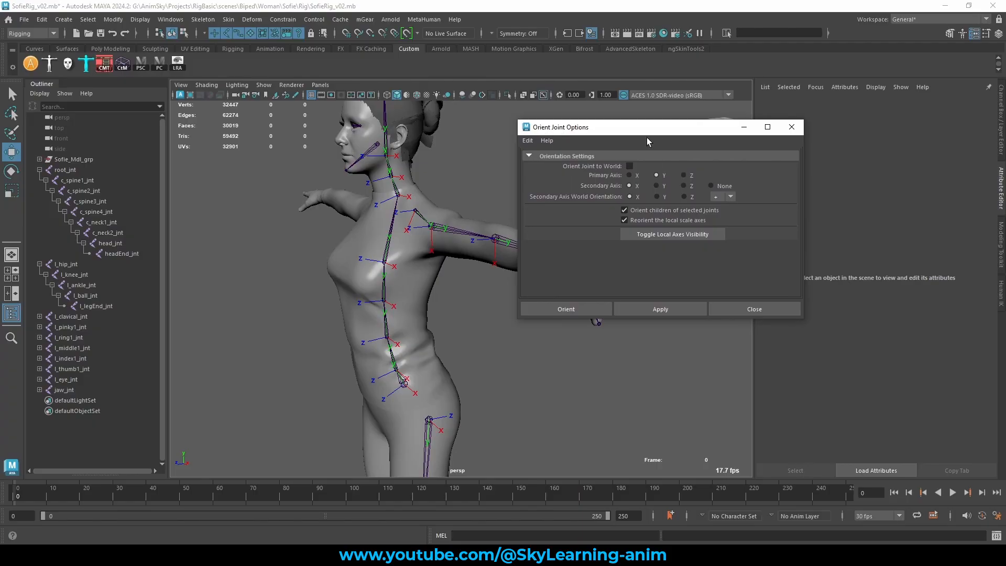
pyautogui.moveTo(646, 137); pyautogui.dragTo(636, 136)
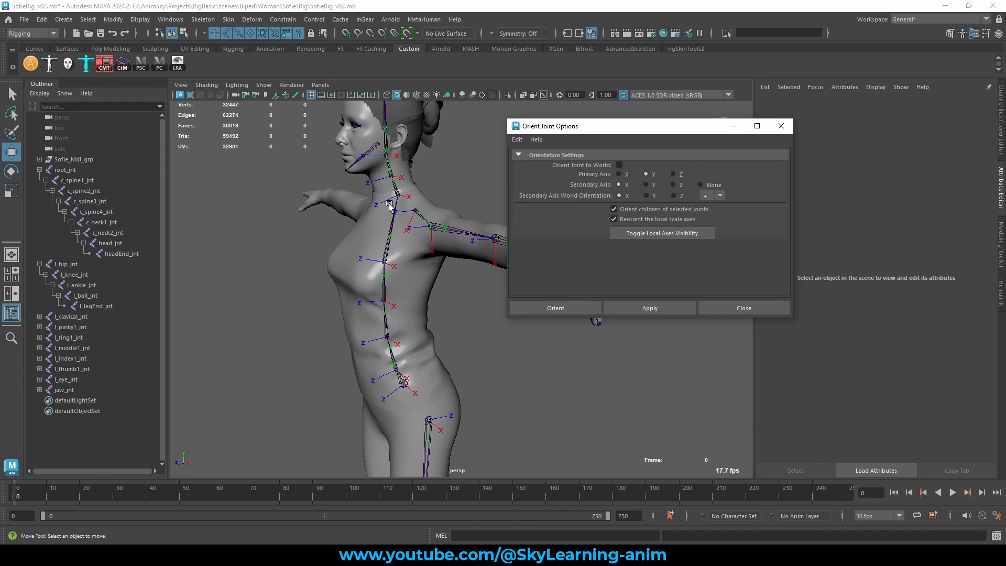
pyautogui.keyDown('alt'); pyautogui.moveTo(595, 321); pyautogui.dragTo(684, 321); pyautogui.keyUp('alt')
pyautogui.scroll(2, 364, 303)
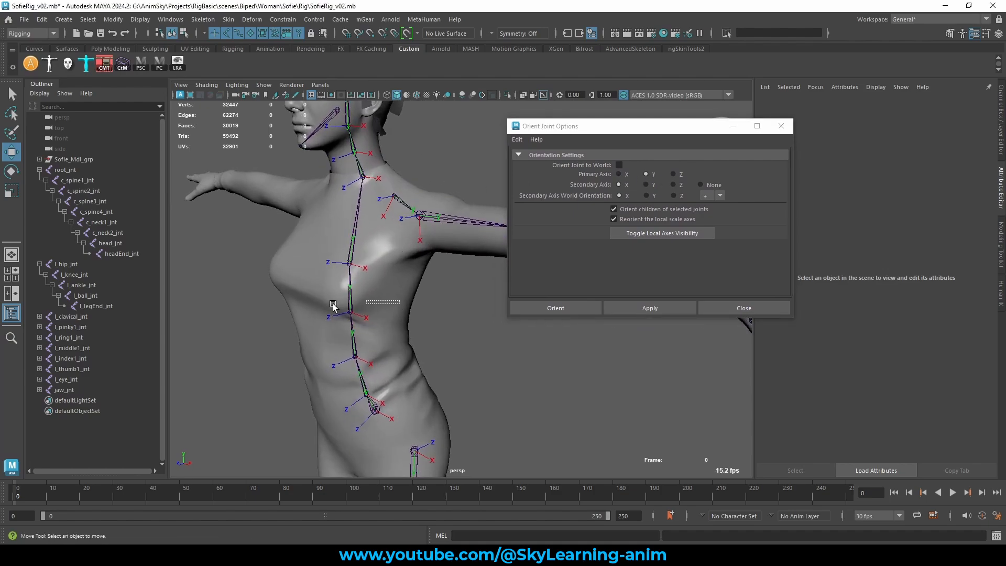
pyautogui.click(350, 312)
pyautogui.click(447, 317)
pyautogui.moveTo(358, 322)
pyautogui.keyDown('alt'); pyautogui.mouseDown()
pyautogui.moveTo(386, 351)
pyautogui.moveTo(331, 305)
pyautogui.moveTo(368, 310)
pyautogui.mouseUp(); pyautogui.keyUp('alt')
pyautogui.scroll(1, 369, 309)
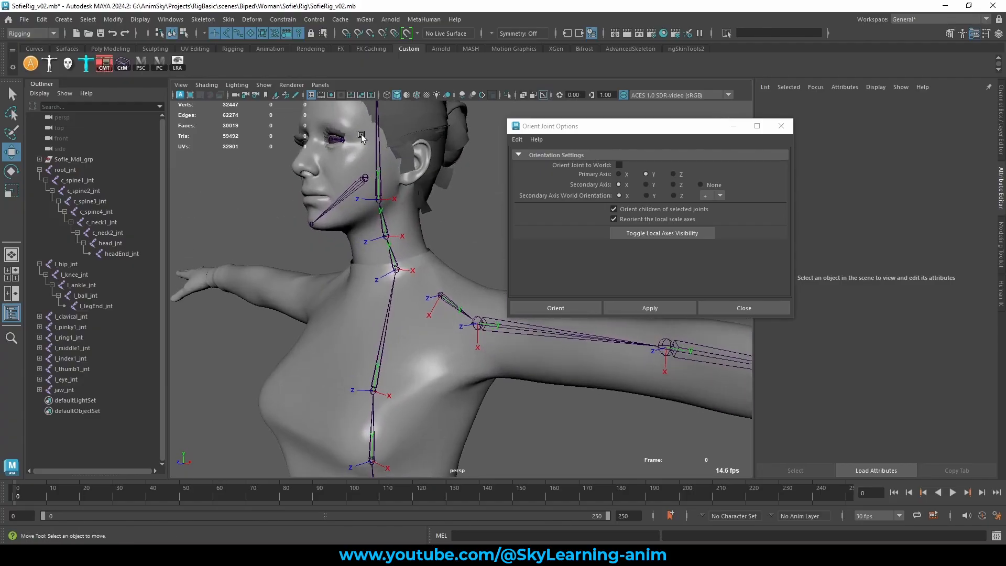
# Step: Display the local rotation axes of jaw_jnt and jawEnd_jnt
pyautogui.moveTo(406, 128); pyautogui.dragTo(332, 158)
pyautogui.keyDown('alt'); pyautogui.moveTo(417, 270); pyautogui.dragTo(447, 366, button='middle'); pyautogui.keyUp('alt')
pyautogui.scroll(3, 427, 330)
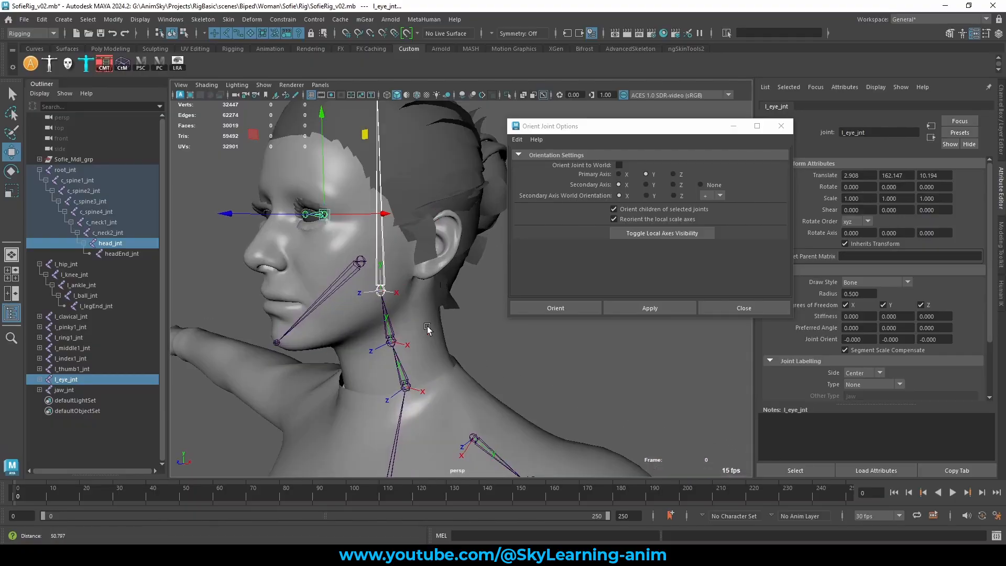
pyautogui.keyDown('alt'); pyautogui.moveTo(427, 330); pyautogui.dragTo(433, 350, button='middle'); pyautogui.keyUp('alt')
pyautogui.click(222, 162)
pyautogui.keyDown('alt'); pyautogui.moveTo(367, 238); pyautogui.dragTo(382, 251); pyautogui.keyUp('alt')
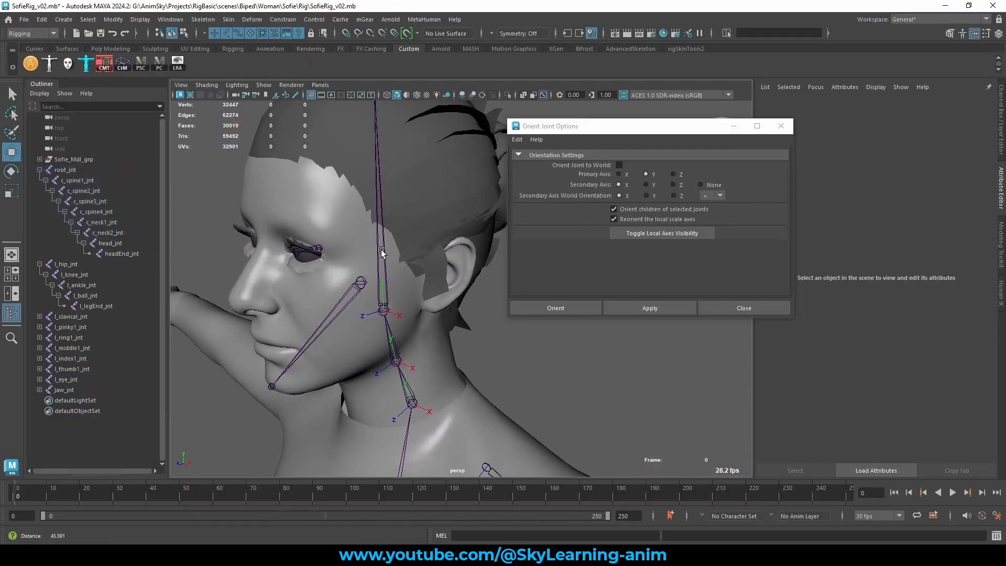
pyautogui.scroll(3, 433, 209)
pyautogui.keyDown('alt'); pyautogui.moveTo(393, 375); pyautogui.dragTo(428, 336, button='middle'); pyautogui.keyUp('alt')
pyautogui.click(425, 339)
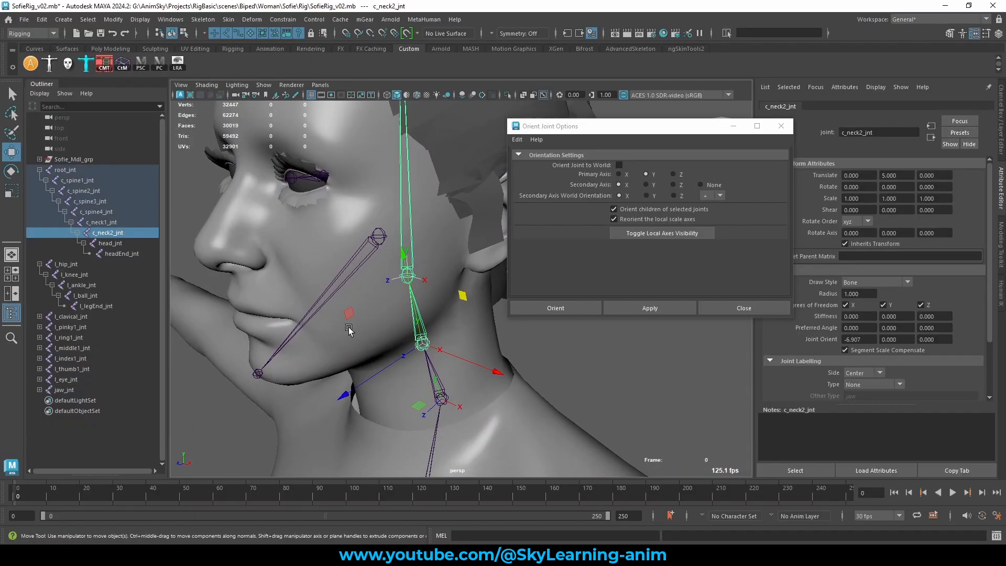
pyautogui.click(356, 256)
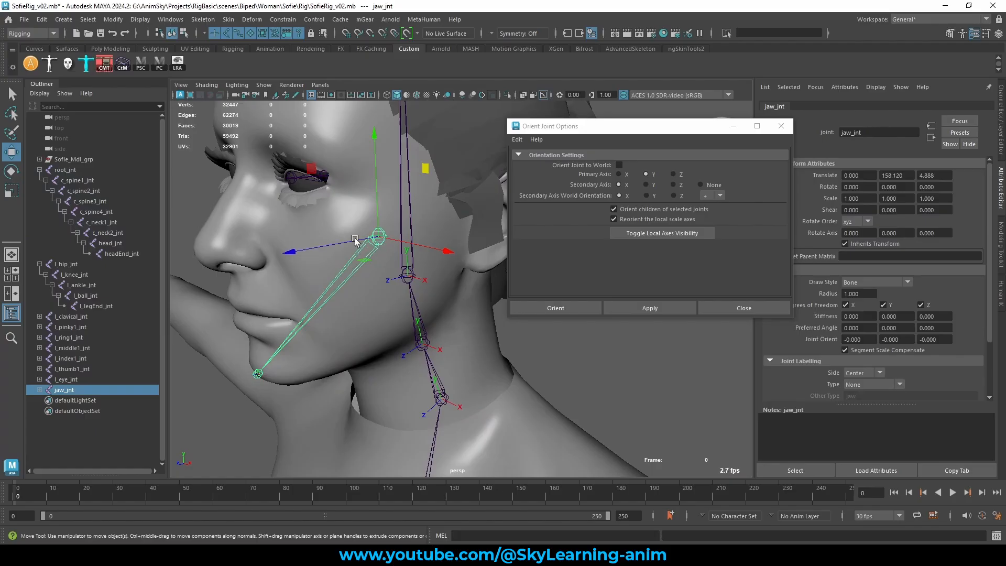
pyautogui.keyDown('alt'); pyautogui.moveTo(374, 280); pyautogui.dragTo(382, 268, button='middle'); pyautogui.keyUp('alt')
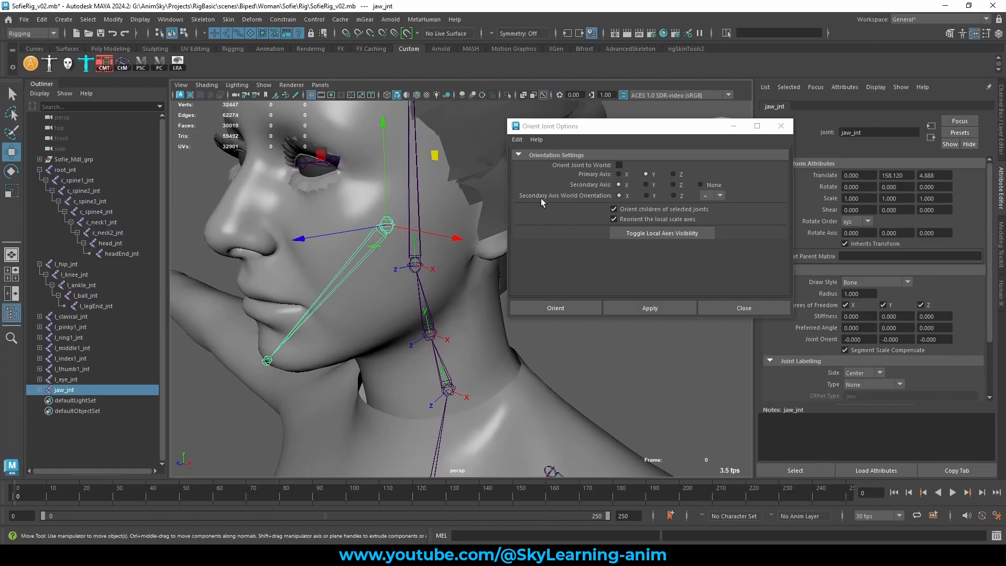
pyautogui.click(267, 361)
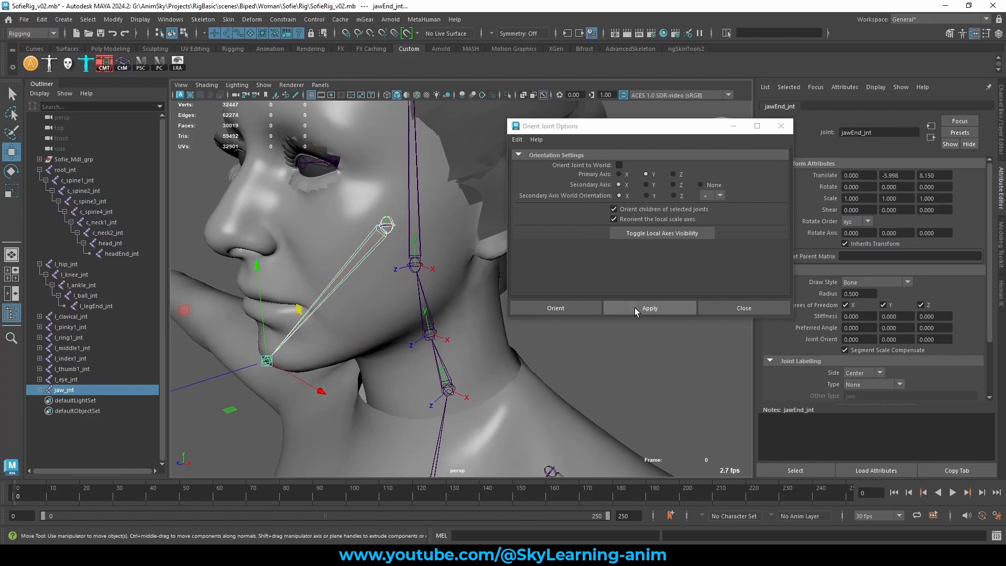
pyautogui.click(634, 307)
# Step: Orient the jaw chain from jaw_jnt with Y as primary axis, X as secondary axis and X as secondary world orientation
pyautogui.click(382, 235)
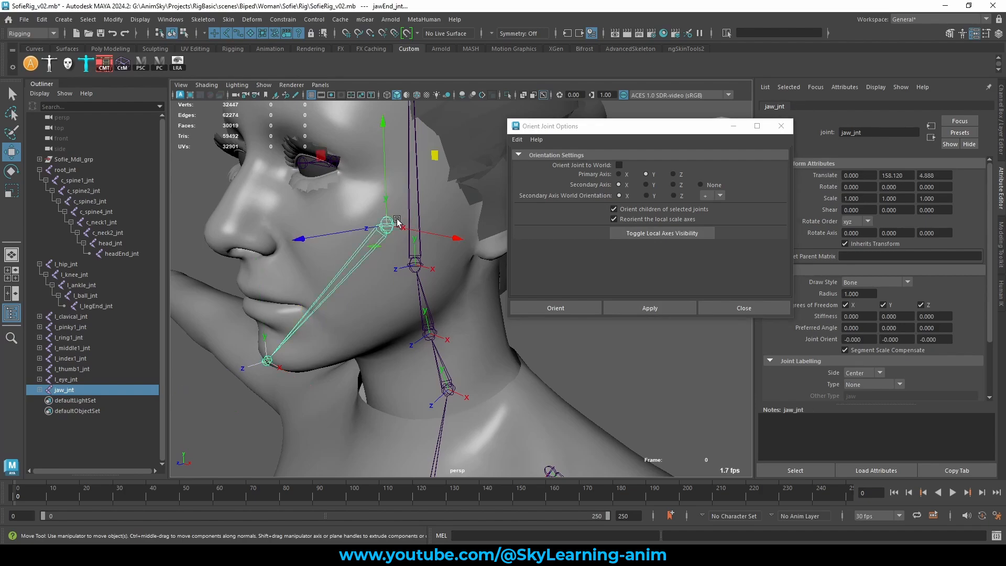
pyautogui.click(641, 308)
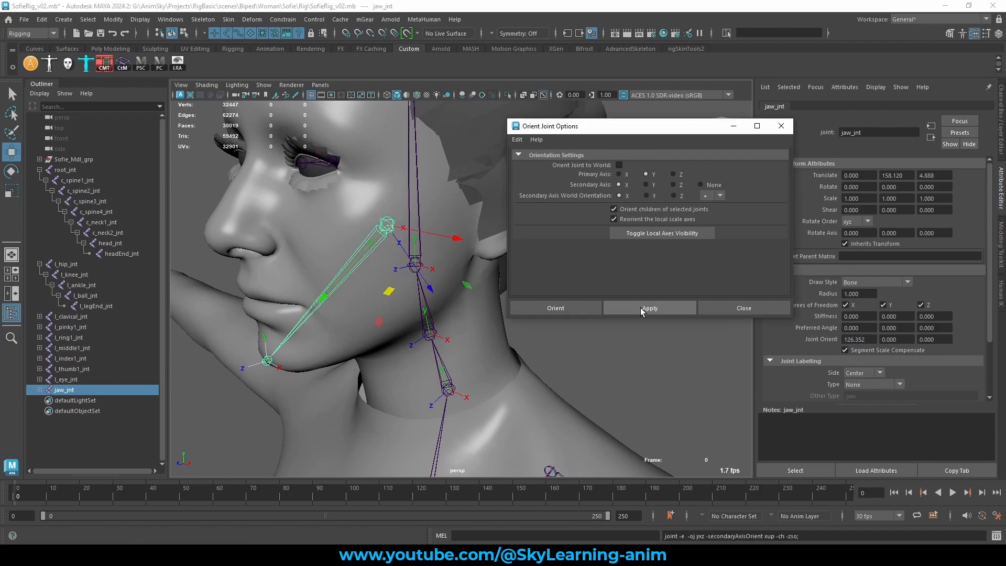
pyautogui.click(379, 242)
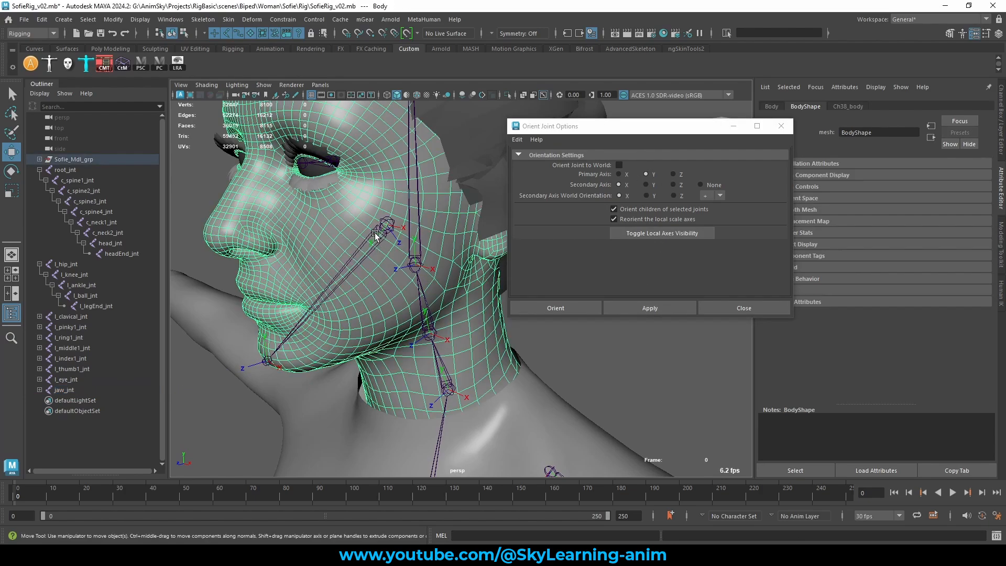
# Step: Test-rotate jaw_jnt about its X axis to check the jaw opening, and undo the rotation
pyautogui.click(375, 235)
pyautogui.press('e')
pyautogui.moveTo(320, 178); pyautogui.dragTo(315, 223)
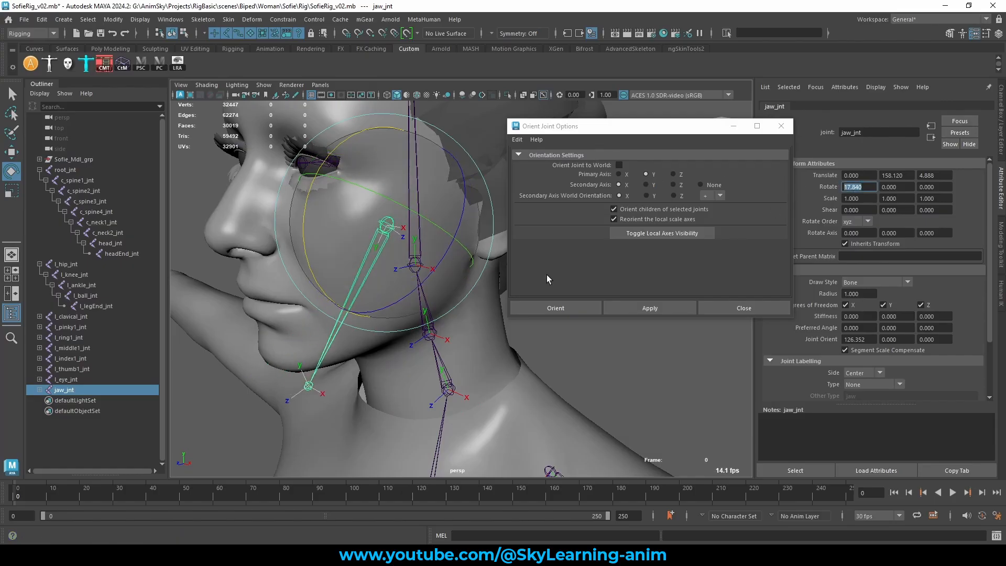
pyautogui.keyDown('alt'); pyautogui.moveTo(462, 350); pyautogui.dragTo(449, 350); pyautogui.keyUp('alt')
pyautogui.hotkey('ctrl', 'z')
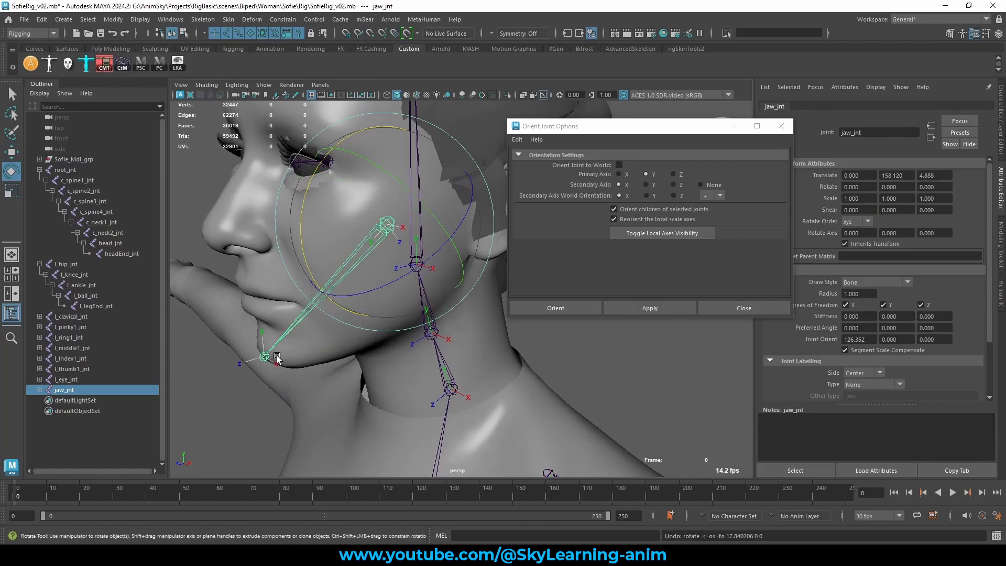
# Step: Set the X Joint Orient of jawEnd_jnt to 0 so it follows its parent's orientation
pyautogui.click(265, 356)
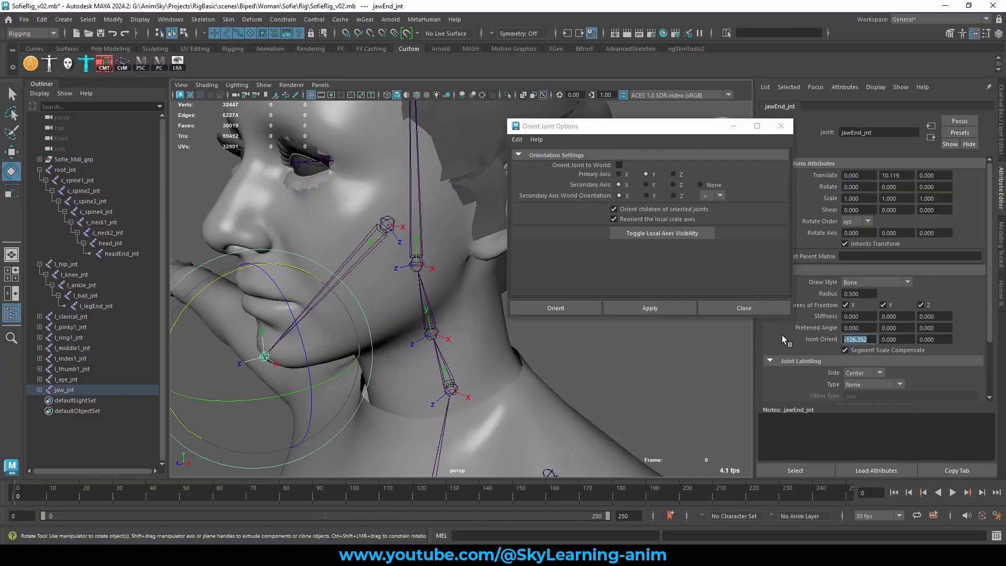
pyautogui.write('0')
pyautogui.click(909, 340)
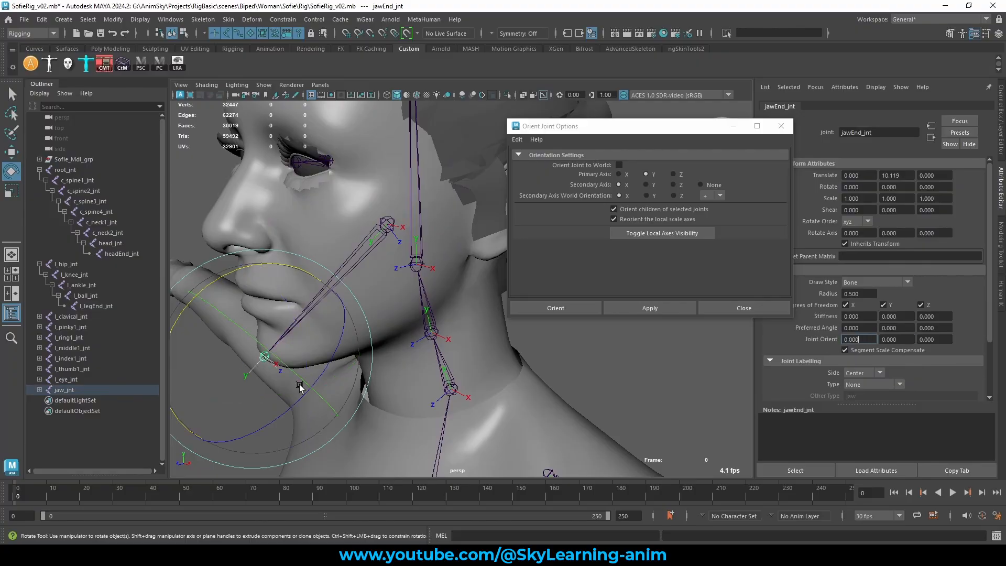
pyautogui.keyDown('alt'); pyautogui.moveTo(300, 386); pyautogui.dragTo(373, 313); pyautogui.keyUp('alt')
pyautogui.press('w')
# Step: Display the local axes of l_eye_jnt and l_eyeEnd_jnt and orient the eye chain with Y as primary and X as secondary axis
pyautogui.click(366, 195)
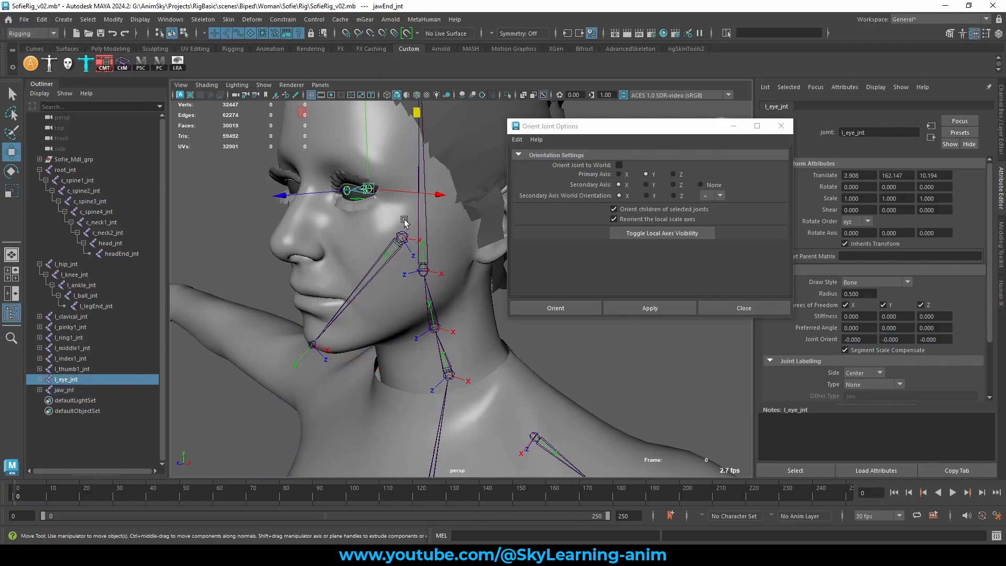
pyautogui.keyDown('alt'); pyautogui.moveTo(404, 222); pyautogui.dragTo(421, 287, button='middle'); pyautogui.keyUp('alt')
pyautogui.keyDown('alt'); pyautogui.moveTo(357, 313); pyautogui.dragTo(393, 299, button='right'); pyautogui.keyUp('alt')
pyautogui.keyDown('alt'); pyautogui.moveTo(393, 300); pyautogui.dragTo(401, 294, button='middle'); pyautogui.keyUp('alt')
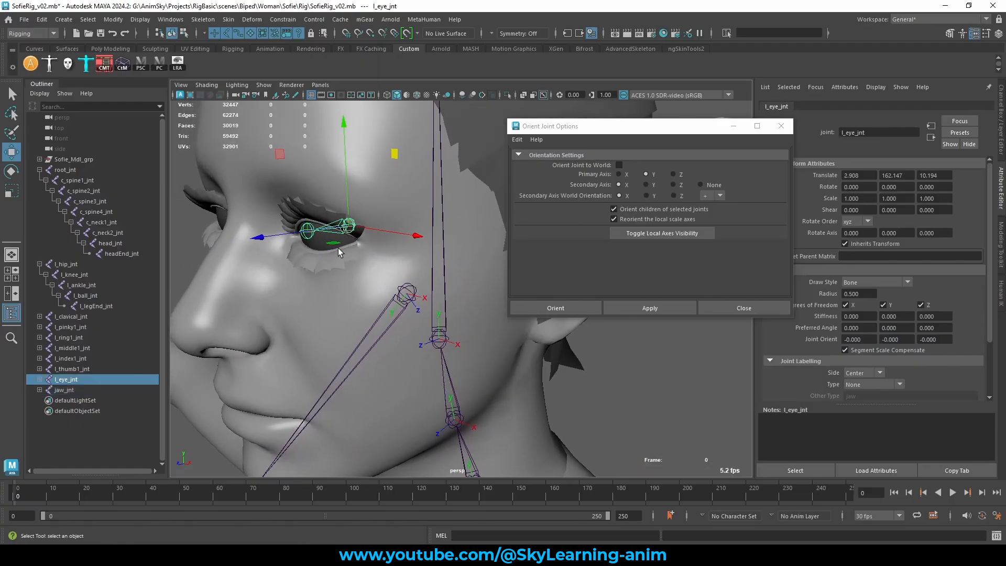
pyautogui.press('q')
pyautogui.press('Down')
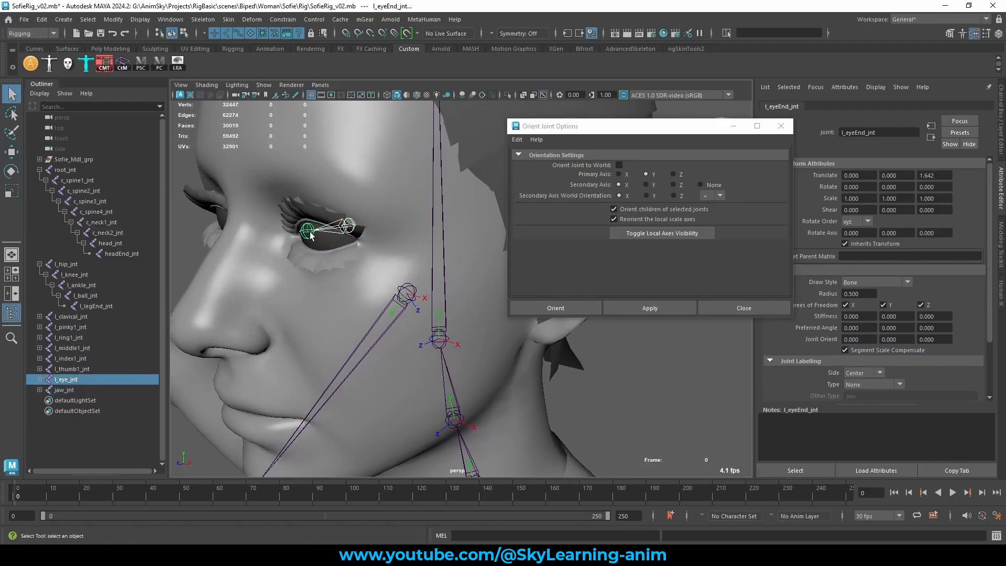
pyautogui.click(646, 232)
pyautogui.click(347, 229)
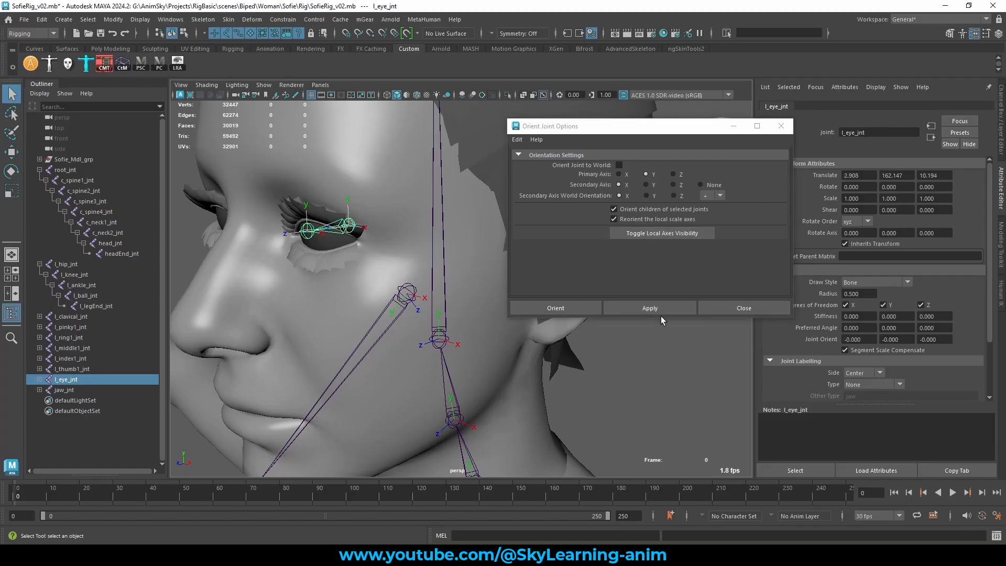
pyautogui.click(659, 309)
# Step: Test-rotate l_eye_jnt about its X axis and undo the rotation
pyautogui.scroll(-2, 371, 265)
pyautogui.keyDown('alt'); pyautogui.moveTo(372, 265); pyautogui.dragTo(335, 244); pyautogui.keyUp('alt')
pyautogui.press('e')
pyautogui.moveTo(303, 212)
pyautogui.mouseDown()
pyautogui.moveTo(301, 202)
pyautogui.moveTo(303, 211)
pyautogui.mouseUp()
pyautogui.hotkey('ctrl', 'z')
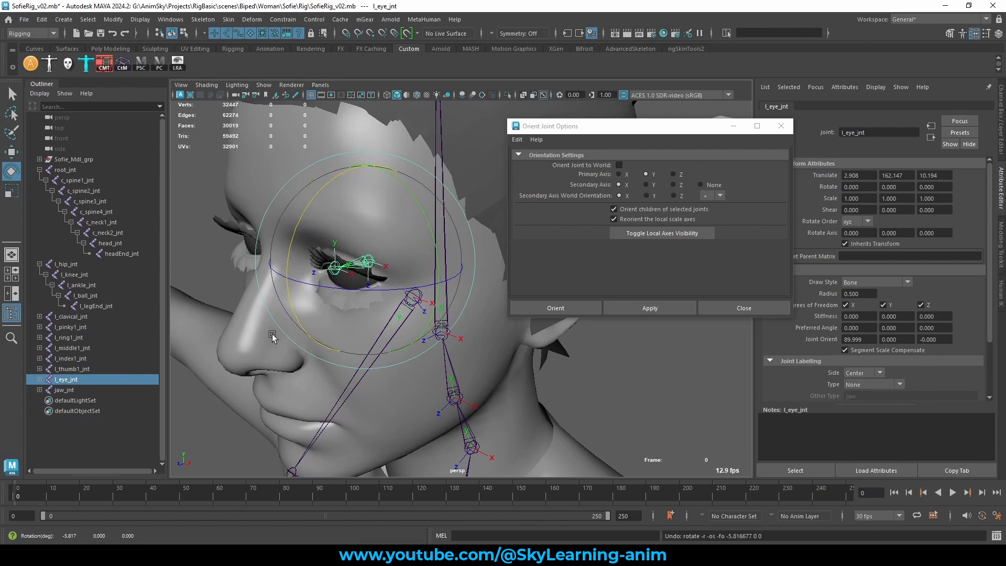
pyautogui.press('w')
# Step: Set the X Joint Orient of l_eyeEnd_jnt to 0
pyautogui.click(681, 400)
pyautogui.click(331, 275)
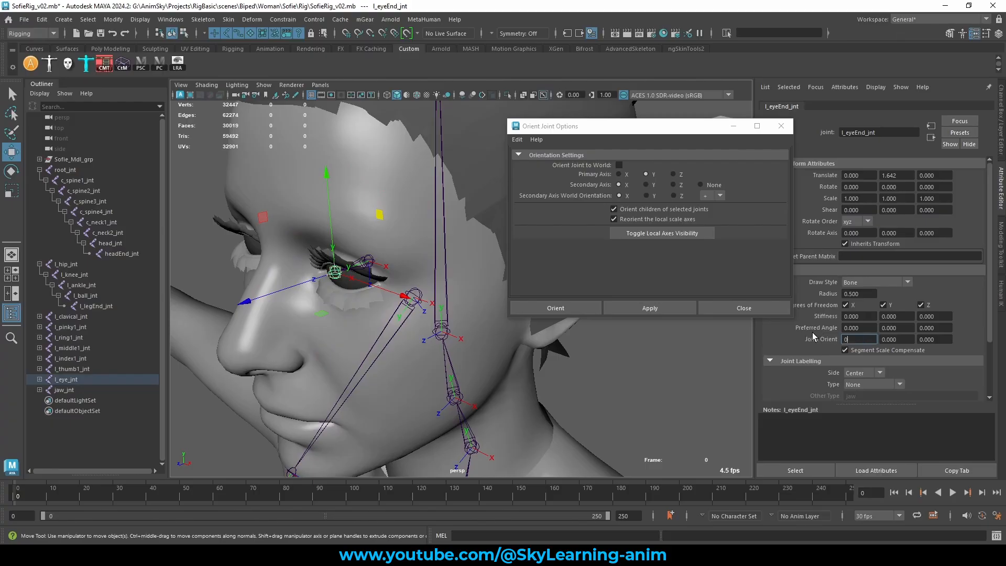
pyautogui.press('Return')
# Step: Examine the joint orientation of the neck, spine, root, left arm and hand from several angles
pyautogui.scroll(-5, 411, 328)
pyautogui.keyDown('alt'); pyautogui.moveTo(573, 327); pyautogui.dragTo(560, 280, button='middle'); pyautogui.keyUp('alt')
pyautogui.scroll(3, 497, 342)
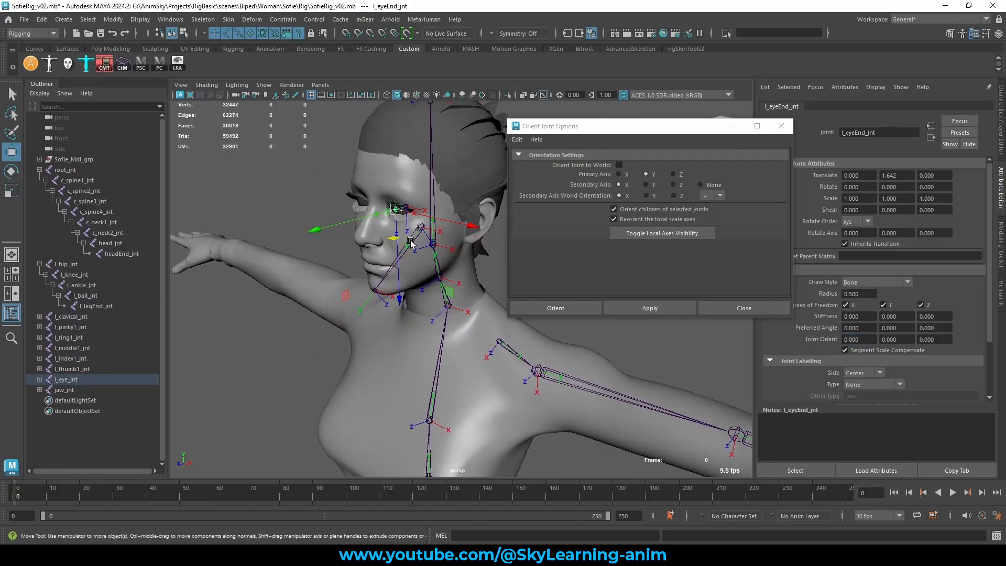
pyautogui.click(448, 303)
pyautogui.scroll(-5, 460, 313)
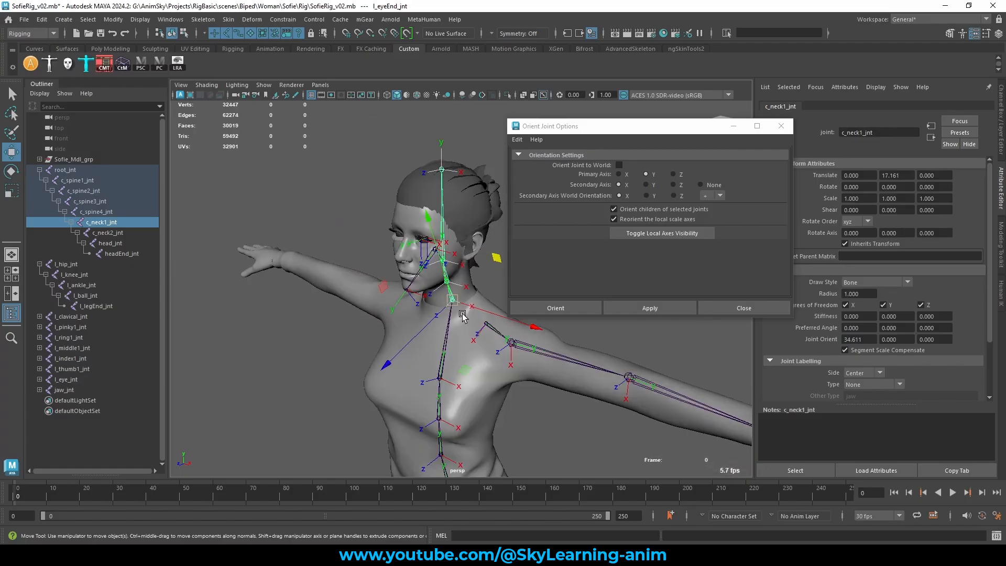
pyautogui.keyDown('alt'); pyautogui.moveTo(431, 445); pyautogui.dragTo(391, 326, button='middle'); pyautogui.keyUp('alt')
pyautogui.click(419, 355)
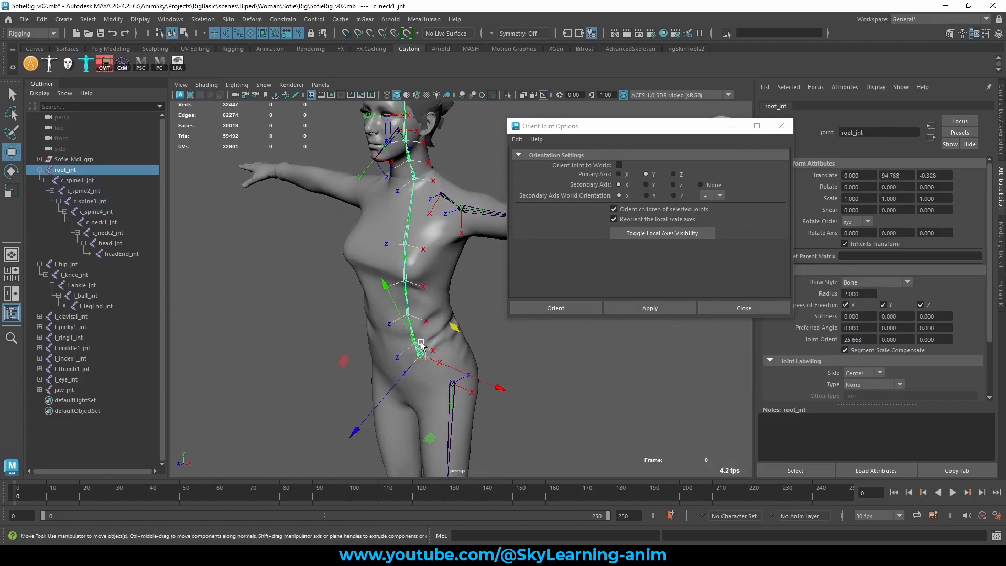
pyautogui.scroll(-4, 471, 309)
pyautogui.keyDown('alt'); pyautogui.moveTo(498, 301); pyautogui.dragTo(437, 328, button='middle'); pyautogui.keyUp('alt')
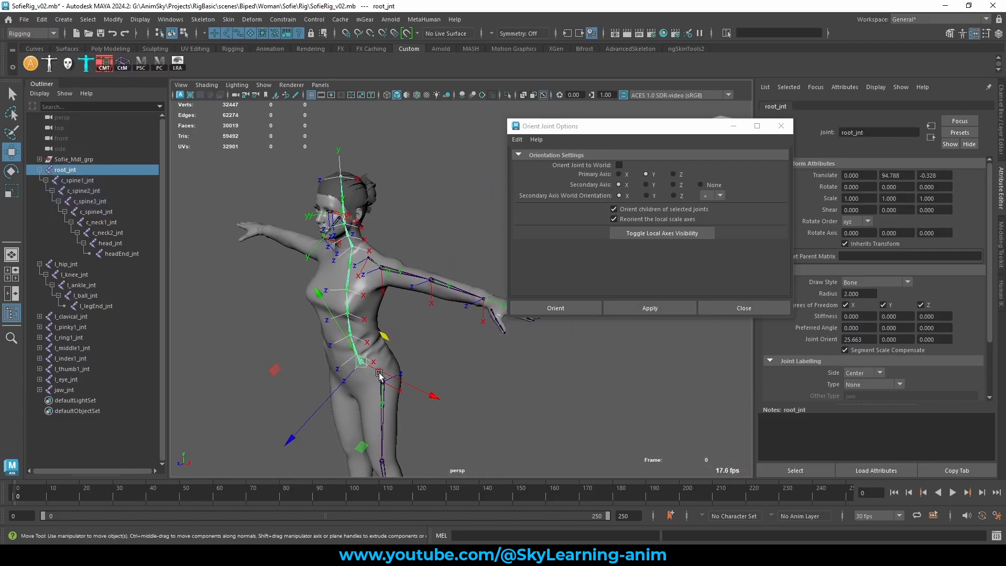
pyautogui.keyDown('alt'); pyautogui.moveTo(413, 305); pyautogui.dragTo(442, 366); pyautogui.keyUp('alt')
pyautogui.keyDown('alt'); pyautogui.moveTo(442, 366); pyautogui.dragTo(528, 378, button='right'); pyautogui.keyUp('alt')
pyautogui.keyDown('alt'); pyautogui.moveTo(529, 378); pyautogui.dragTo(512, 326); pyautogui.keyUp('alt')
pyautogui.keyDown('alt'); pyautogui.moveTo(398, 409); pyautogui.dragTo(430, 320, button='middle'); pyautogui.keyUp('alt')
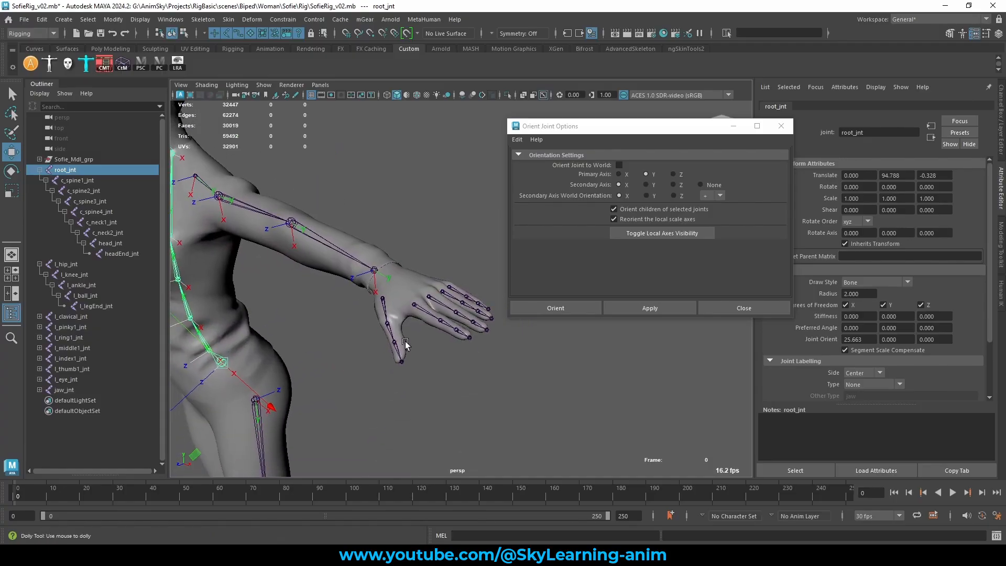
pyautogui.keyDown('alt'); pyautogui.moveTo(377, 330); pyautogui.dragTo(431, 341, button='right'); pyautogui.keyUp('alt')
pyautogui.scroll(-5, 257, 295)
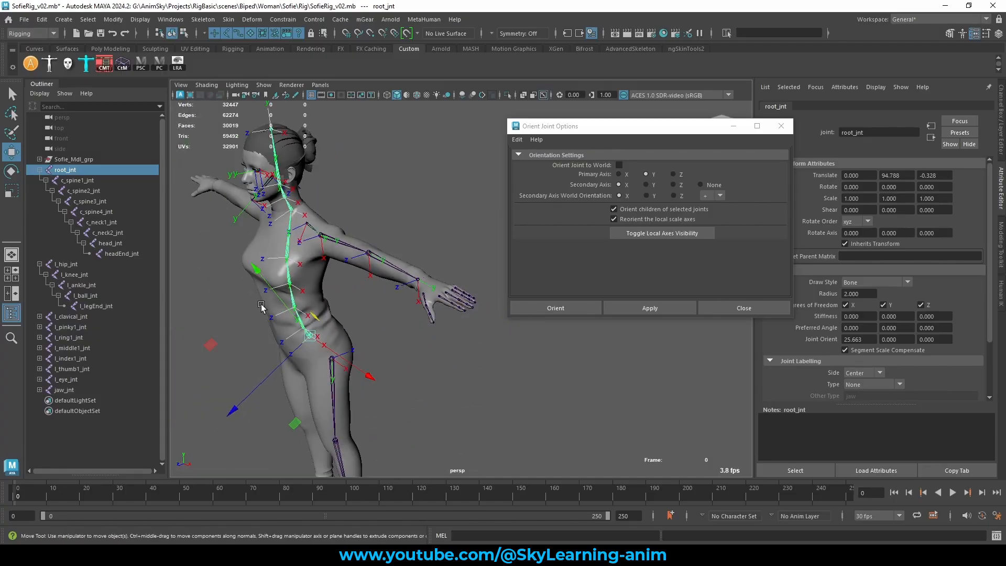
pyautogui.keyDown('alt'); pyautogui.moveTo(261, 304); pyautogui.dragTo(361, 178); pyautogui.keyUp('alt')
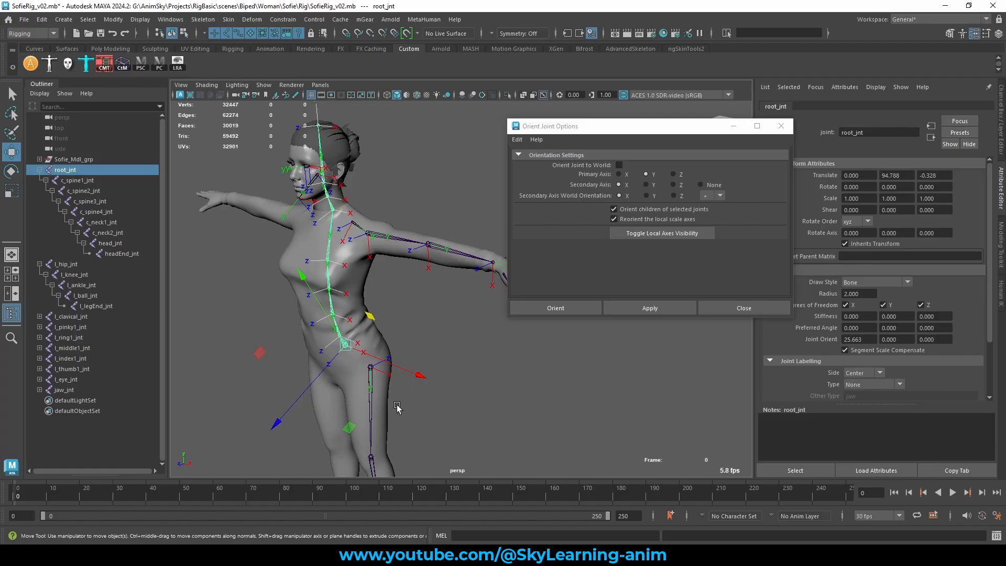
# Step: Hide the local axes of the whole spine chain from root_jnt to headEnd_jnt
pyautogui.moveTo(76, 170); pyautogui.dragTo(120, 253)
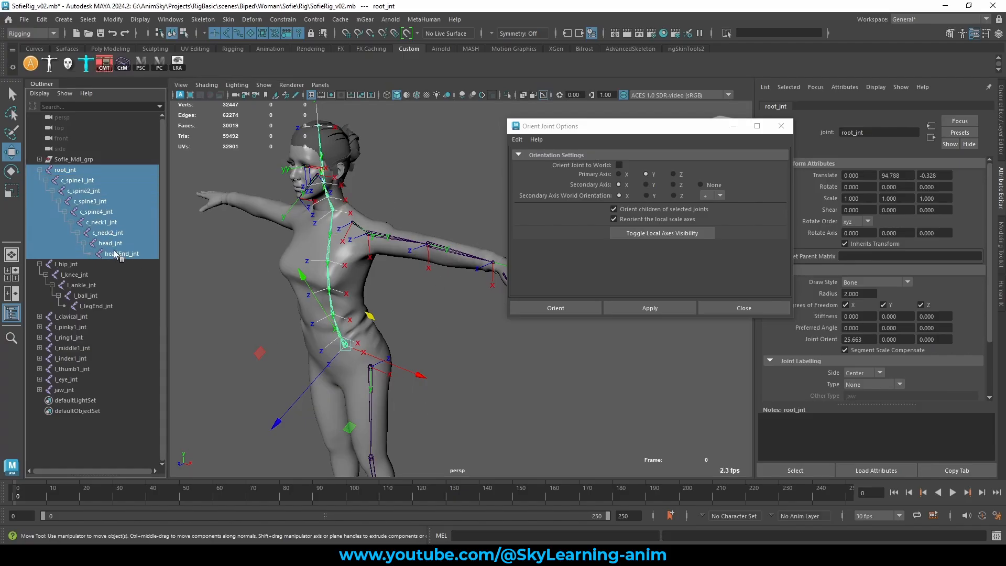
pyautogui.click(661, 231)
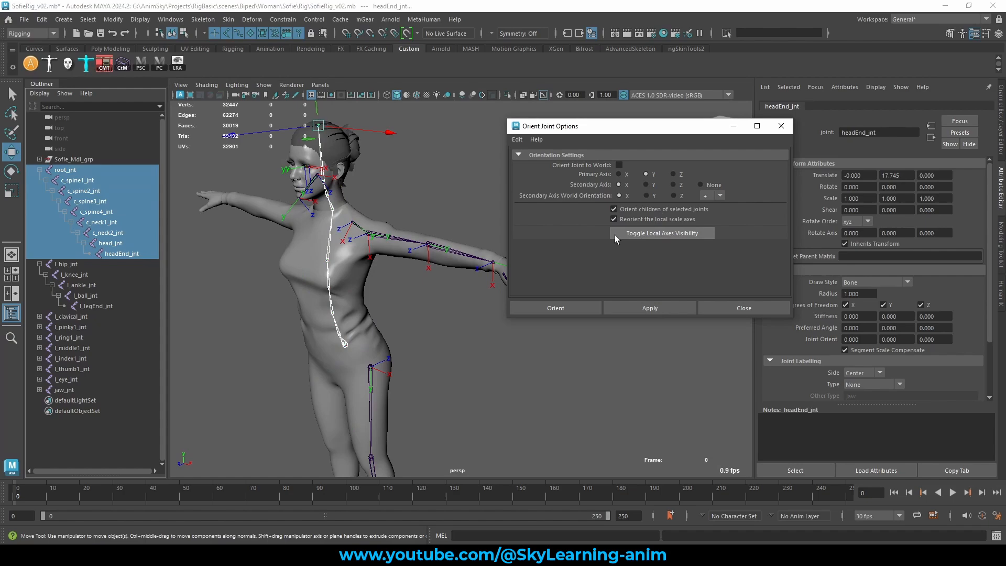
pyautogui.click(379, 198)
pyautogui.keyDown('alt'); pyautogui.moveTo(309, 185); pyautogui.dragTo(333, 204, button='middle'); pyautogui.keyUp('alt')
pyautogui.scroll(5, 333, 206)
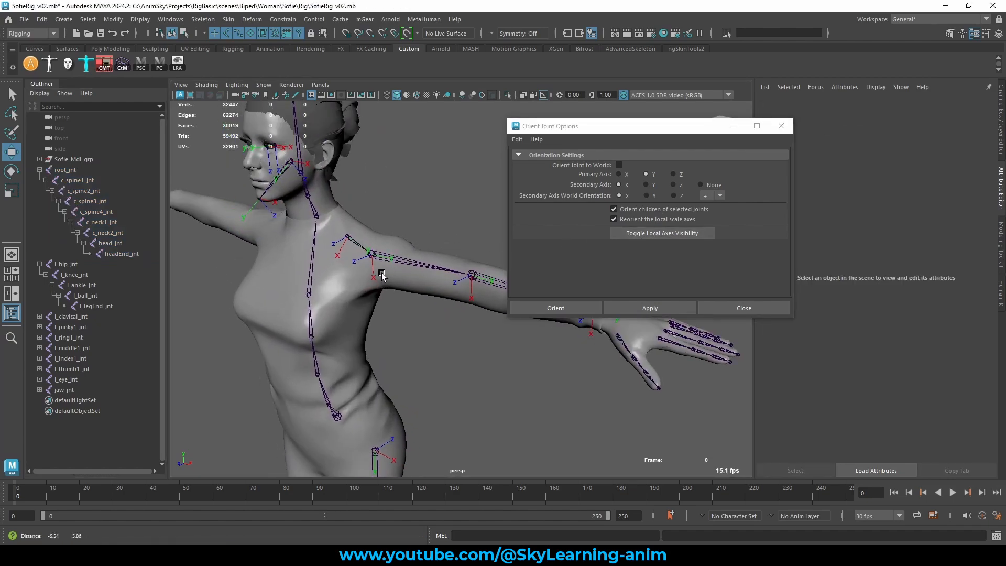
# Step: Hide the local axes of the jaw and left eye joints, including their end joints
pyautogui.press('q')
pyautogui.click(302, 251)
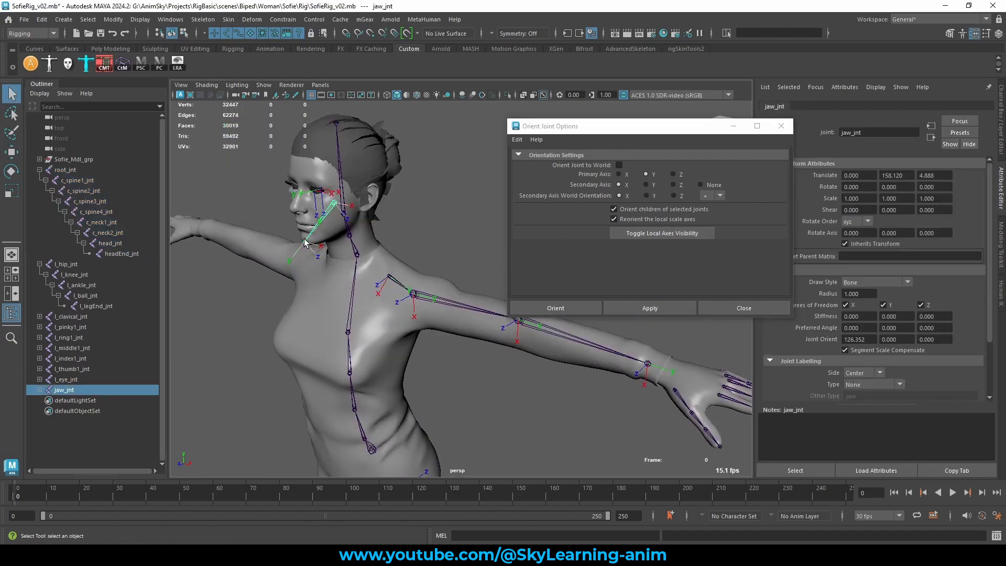
pyautogui.keyDown('shift'); pyautogui.click(304, 240); pyautogui.keyUp('shift')
pyautogui.keyDown('shift'); pyautogui.click(321, 191); pyautogui.keyUp('shift')
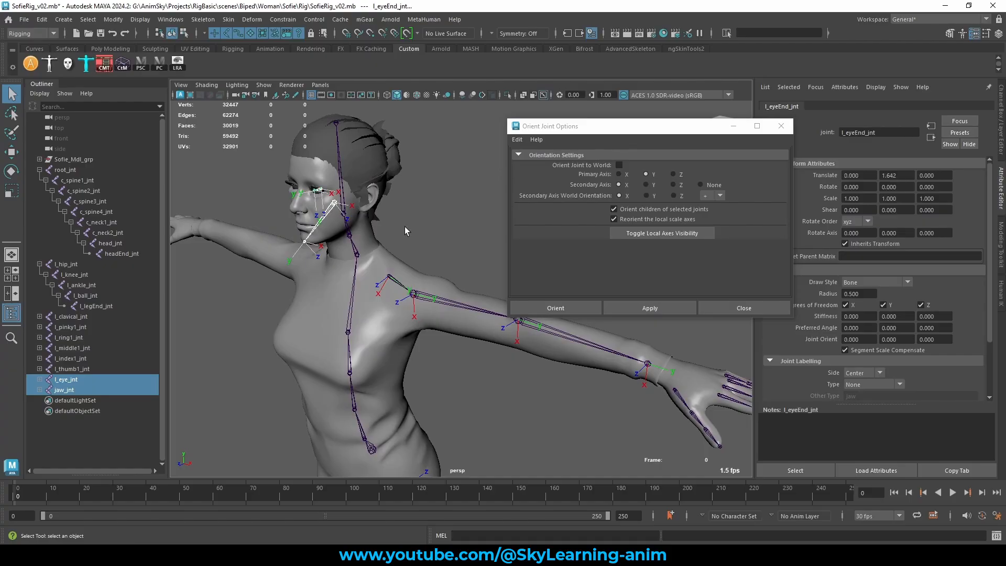
pyautogui.click(648, 234)
pyautogui.keyDown('alt'); pyautogui.moveTo(416, 286); pyautogui.dragTo(369, 369); pyautogui.keyUp('alt')
# Step: Hide the local axes of the left arm joints from l_clavical_jnt to the wrist, and clear the selection
pyautogui.click(346, 211)
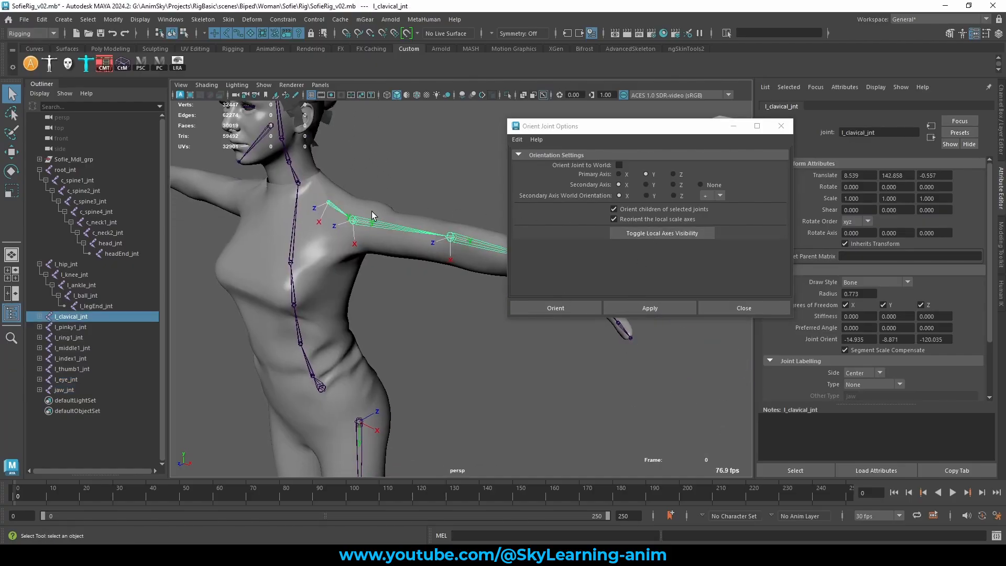
pyautogui.click(451, 238)
pyautogui.keyDown('alt'); pyautogui.moveTo(606, 325); pyautogui.dragTo(445, 285); pyautogui.keyUp('alt')
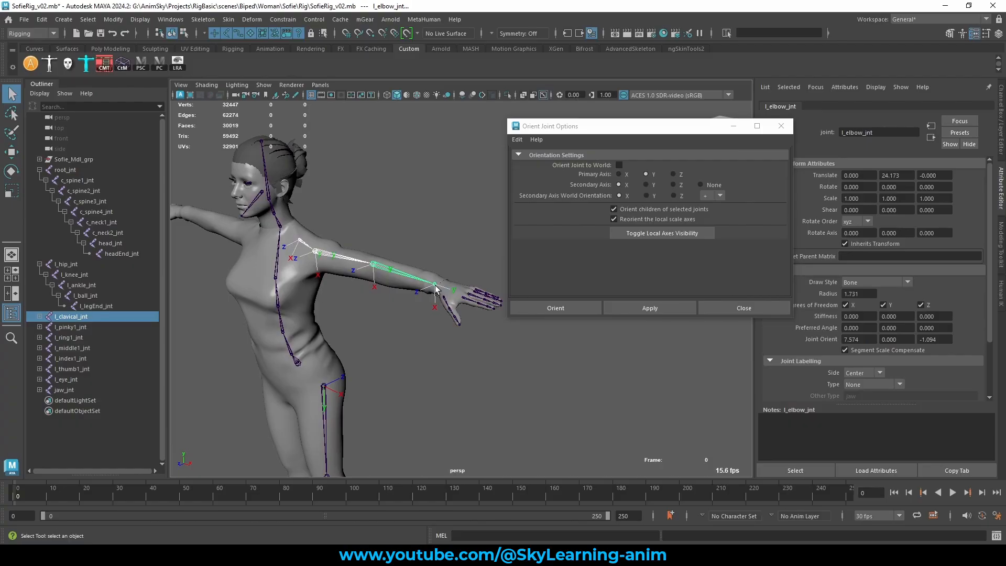
pyautogui.click(646, 234)
pyautogui.click(379, 242)
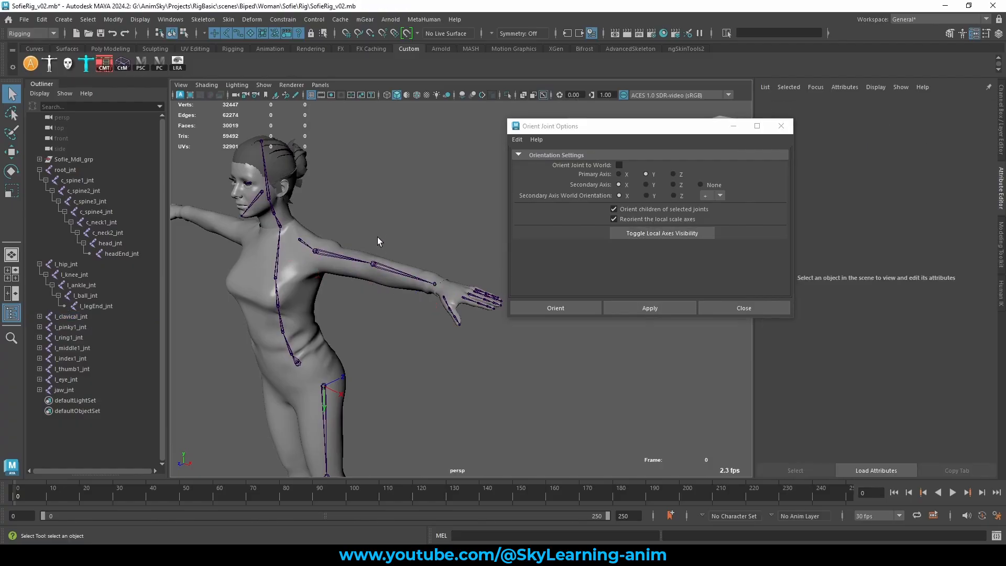
# Step: Examine the finger joints of the left hand up close, moving the Orient Joint Options window out of the way
pyautogui.keyDown('alt'); pyautogui.moveTo(380, 242); pyautogui.dragTo(377, 266); pyautogui.keyUp('alt')
pyautogui.moveTo(323, 393); pyautogui.dragTo(346, 390)
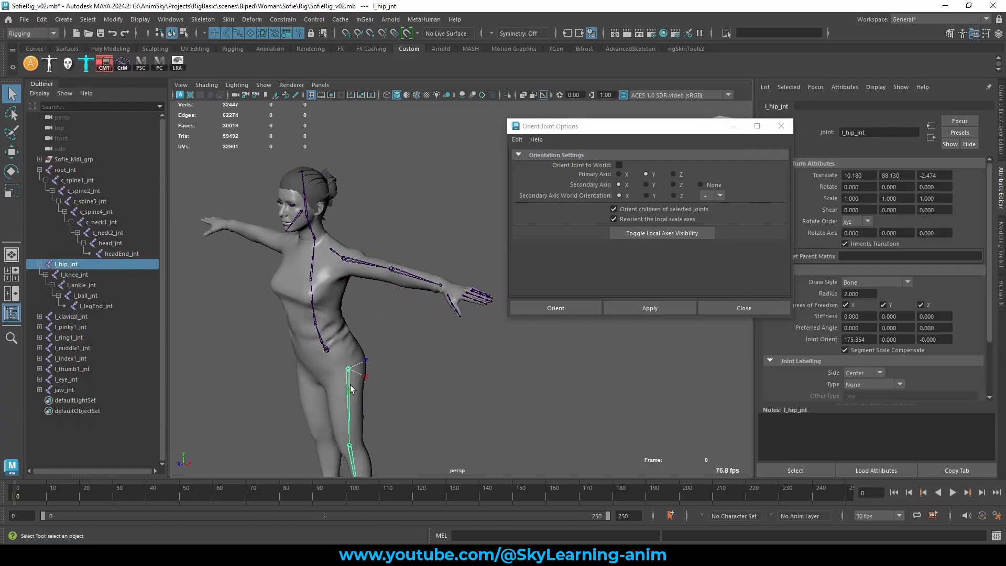
pyautogui.scroll(3, 352, 388)
pyautogui.keyDown('alt'); pyautogui.moveTo(415, 363); pyautogui.dragTo(439, 346, button='middle'); pyautogui.keyUp('alt')
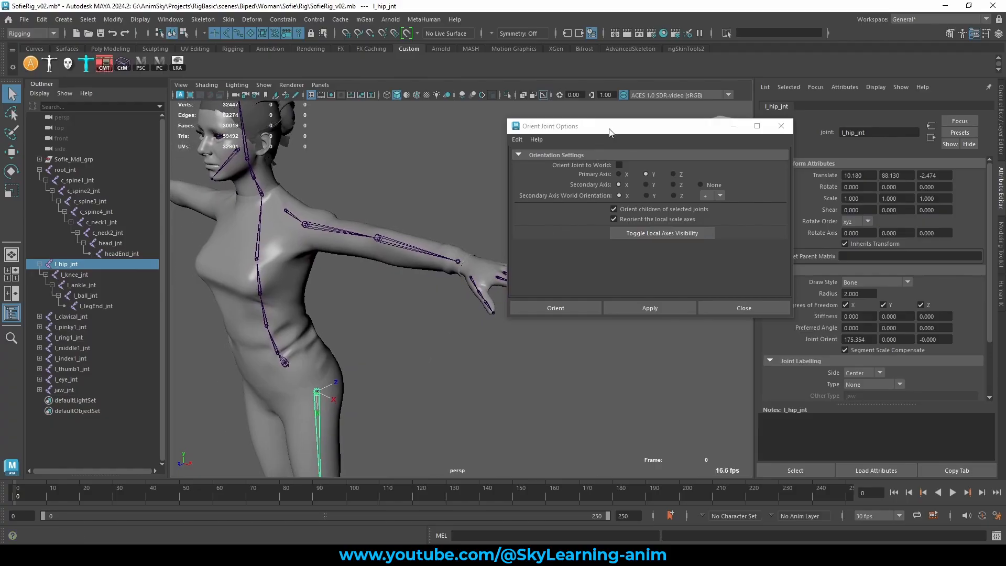
pyautogui.moveTo(609, 132); pyautogui.dragTo(722, 123)
pyautogui.keyDown('alt'); pyautogui.moveTo(516, 306); pyautogui.dragTo(454, 315); pyautogui.keyUp('alt')
pyautogui.scroll(2, 505, 318)
pyautogui.keyDown('alt'); pyautogui.moveTo(532, 284); pyautogui.dragTo(582, 236, button='middle'); pyautogui.keyUp('alt')
pyautogui.keyDown('alt'); pyautogui.moveTo(380, 359); pyautogui.dragTo(505, 368); pyautogui.keyUp('alt')
pyautogui.scroll(2, 474, 373)
pyautogui.keyDown('alt'); pyautogui.moveTo(465, 377); pyautogui.dragTo(399, 386, button='middle'); pyautogui.keyUp('alt')
# Step: Try to select the full joint hierarchy of all five separate left finger chains at once
pyautogui.click(446, 239)
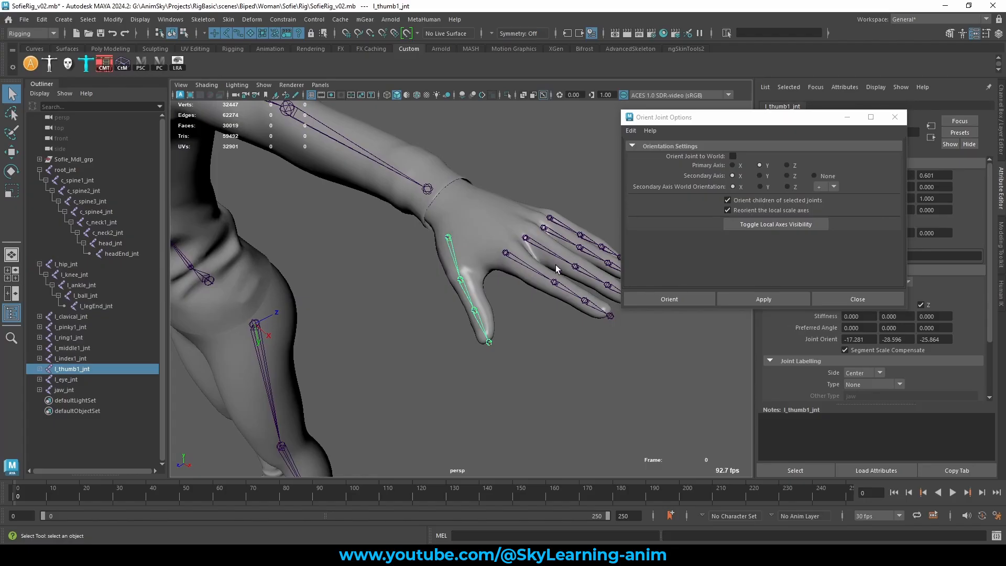
pyautogui.keyDown('shift'); pyautogui.click(506, 254); pyautogui.keyUp('shift')
pyautogui.keyDown('shift'); pyautogui.click(525, 238); pyautogui.keyUp('shift')
pyautogui.keyDown('shift'); pyautogui.click(544, 228); pyautogui.keyUp('shift')
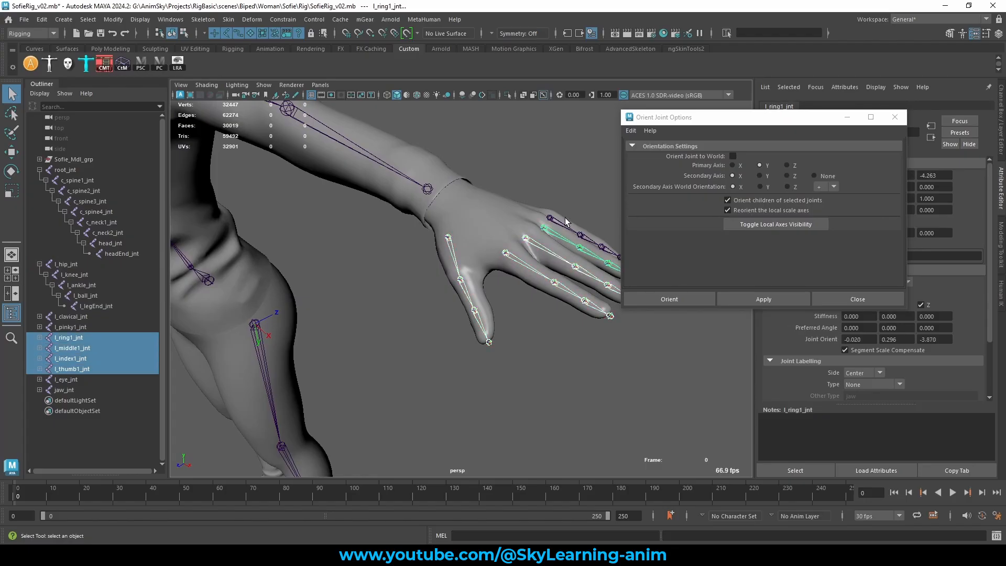
pyautogui.keyDown('shift'); pyautogui.click(549, 217); pyautogui.keyUp('shift')
pyautogui.rightClick(471, 141)
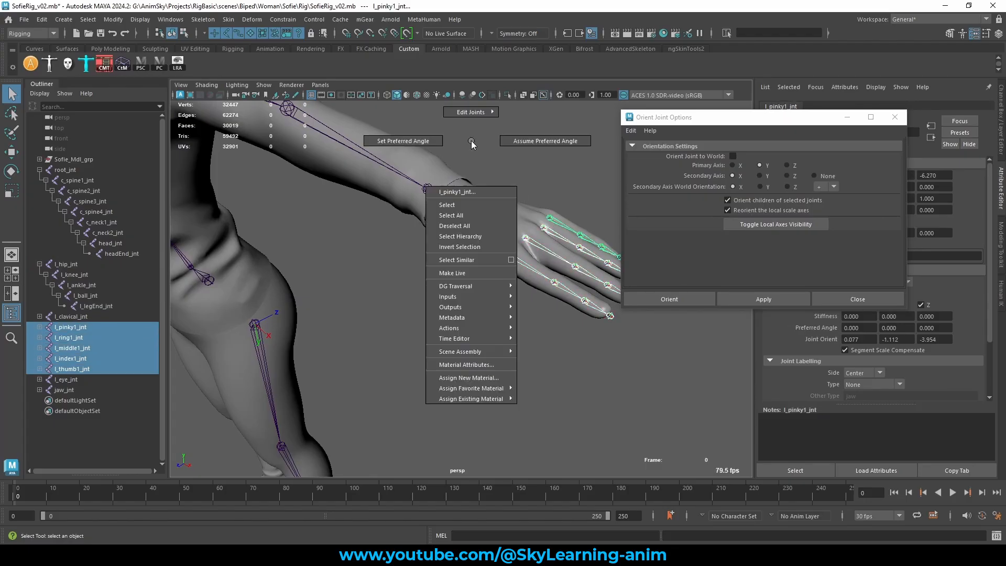
pyautogui.click(469, 236)
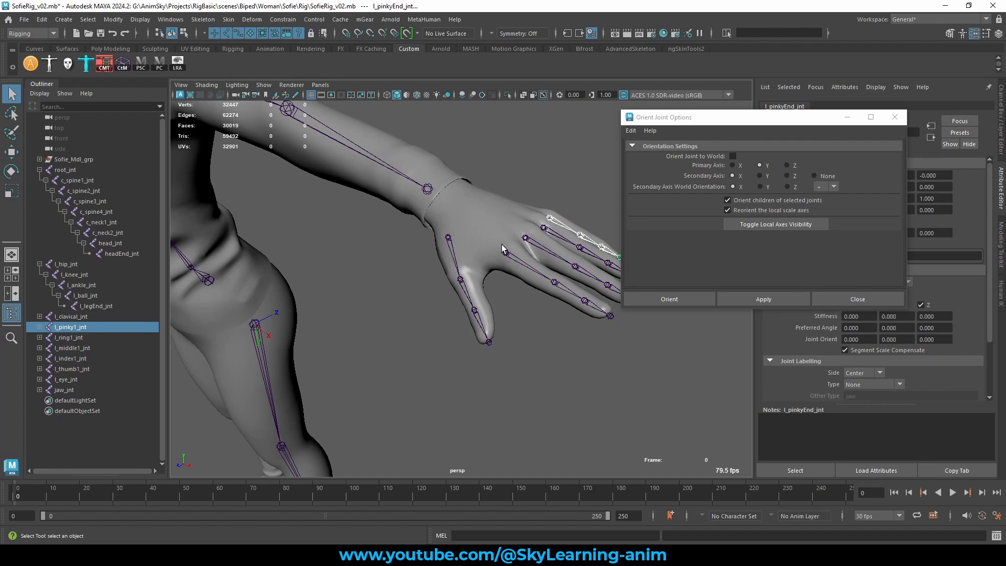
# Step: Parent the left thumb, index, middle, ring and pinky chains to l_wrist_jnt
pyautogui.click(454, 257)
pyautogui.press('w')
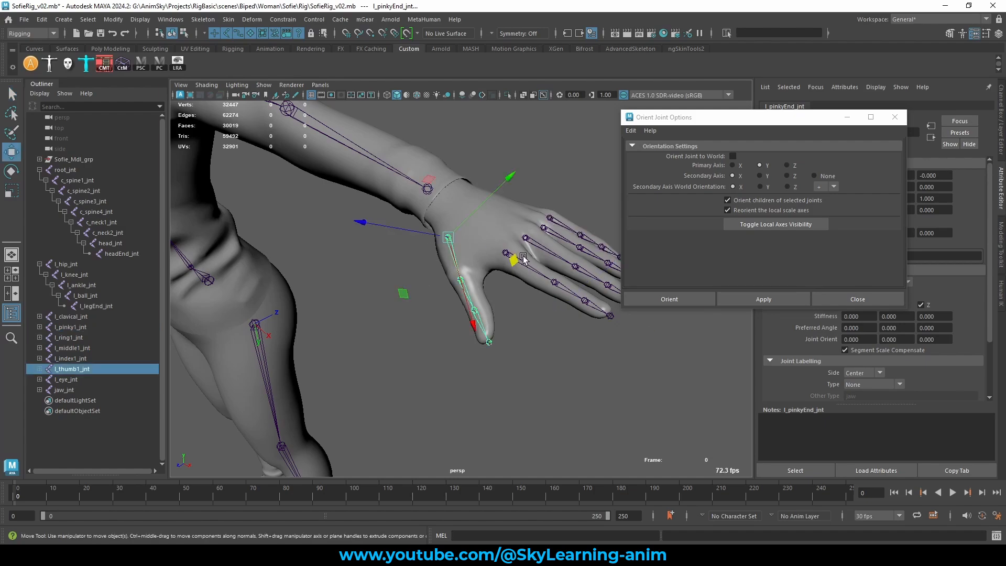
pyautogui.press('q')
pyautogui.keyDown('shift'); pyautogui.click(536, 265); pyautogui.keyUp('shift')
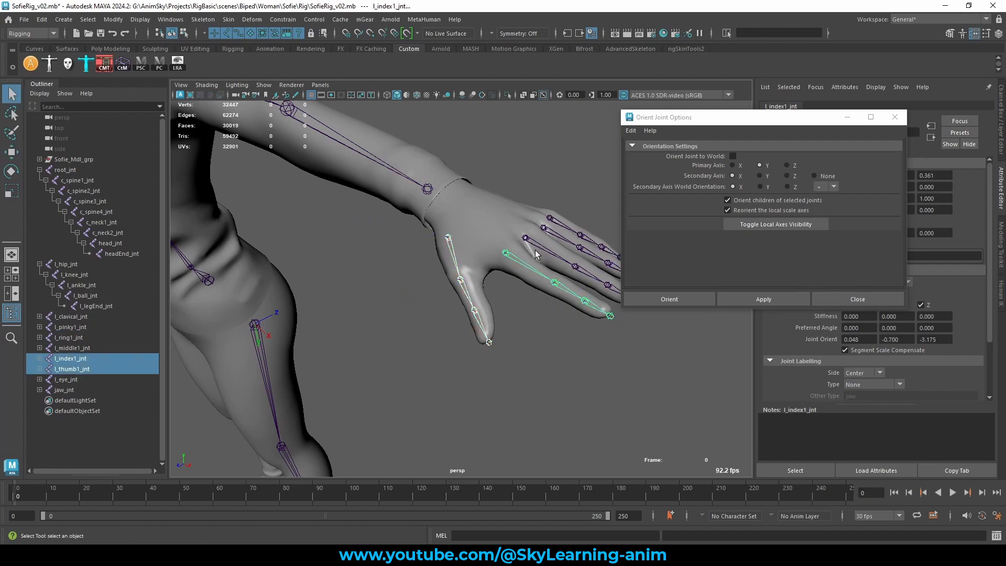
pyautogui.keyDown('shift'); pyautogui.click(545, 249); pyautogui.keyUp('shift')
pyautogui.keyDown('shift'); pyautogui.click(551, 231); pyautogui.keyUp('shift')
pyautogui.keyDown('shift'); pyautogui.click(557, 221); pyautogui.keyUp('shift')
pyautogui.keyDown('shift'); pyautogui.click(428, 189); pyautogui.keyUp('shift')
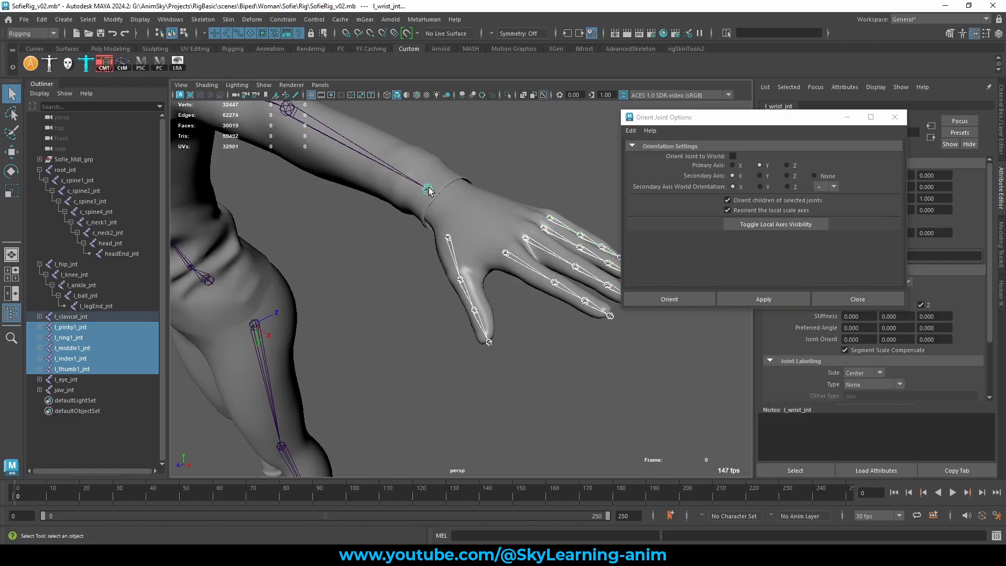
pyautogui.press('p')
# Step: Display the local axes of l_wrist_jnt and its entire finger hierarchy
pyautogui.click(427, 191)
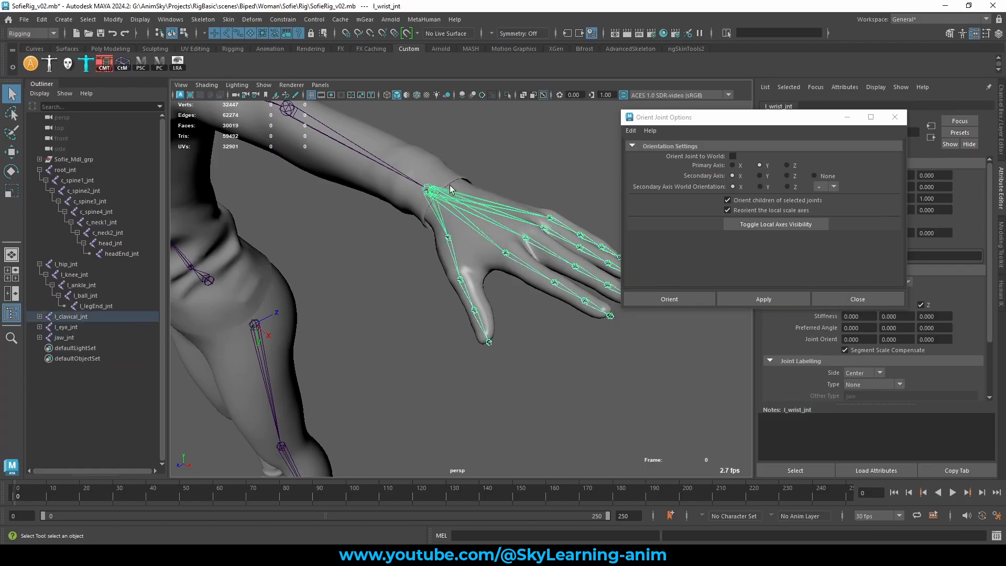
pyautogui.moveTo(497, 146); pyautogui.dragTo(498, 241, button='right')
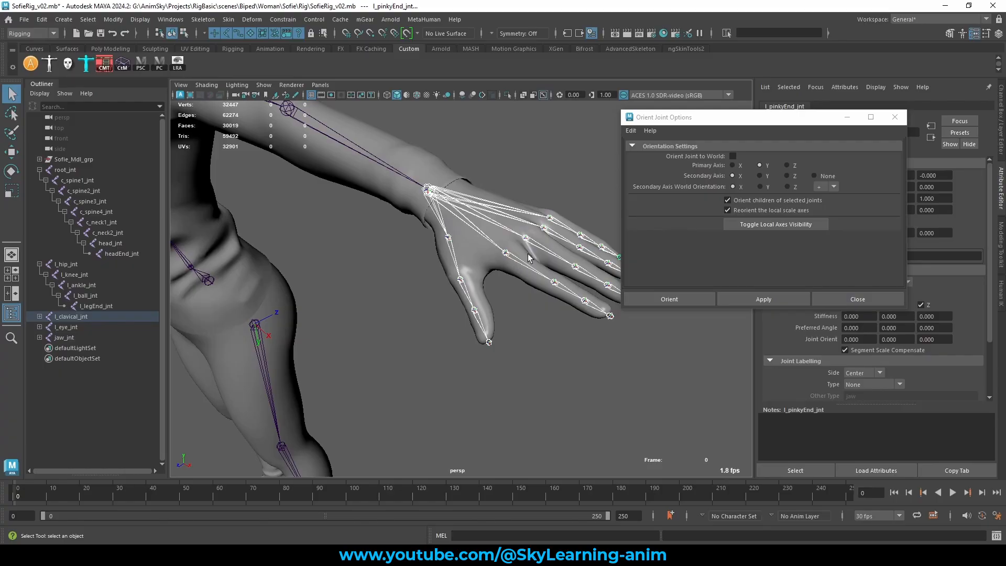
pyautogui.click(775, 224)
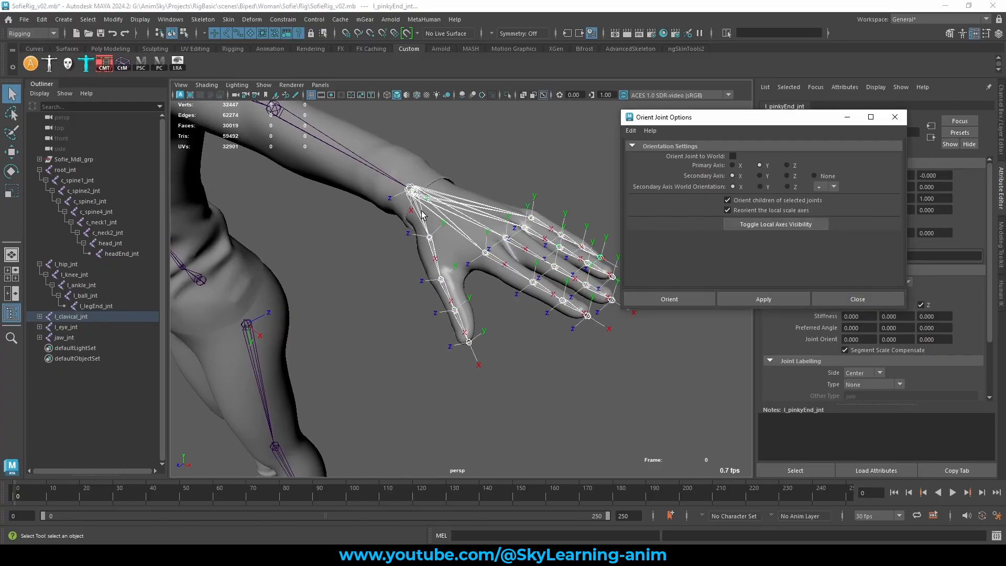
# Step: Orient the left thumb chain from l_thumb1_jnt with primary axis Y, secondary axis X and secondary world orientation +X
pyautogui.click(423, 226)
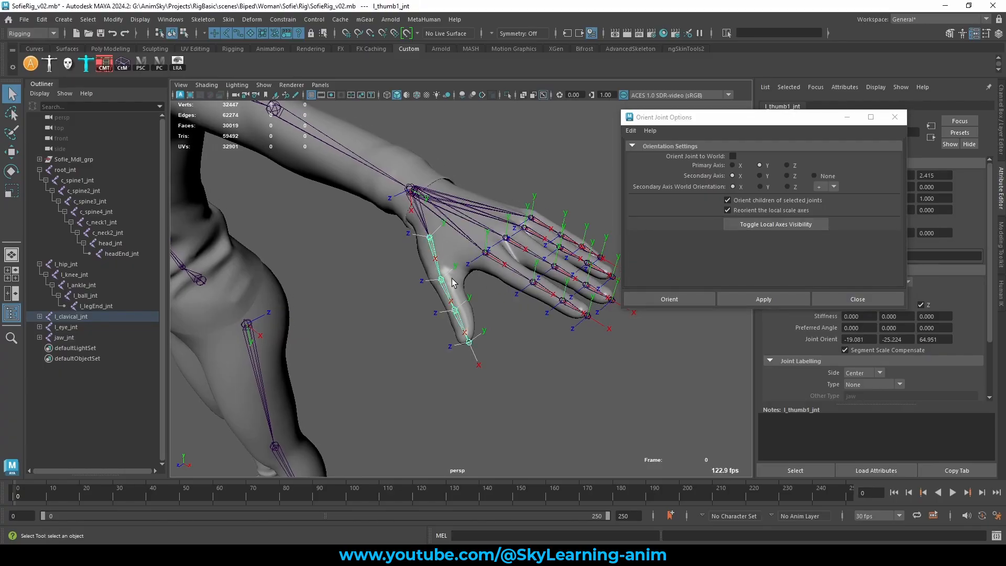
pyautogui.scroll(3, 429, 236)
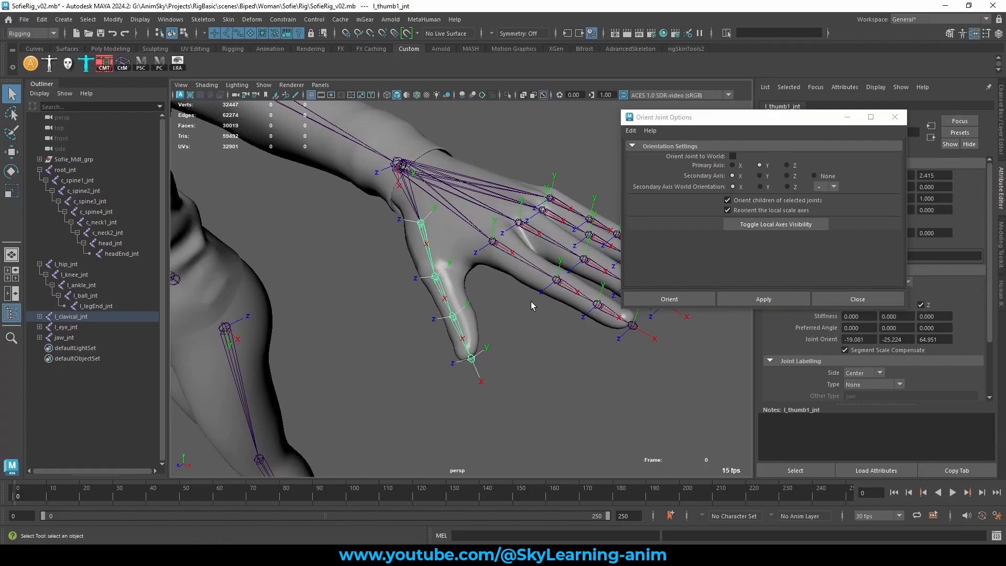
pyautogui.keyDown('alt'); pyautogui.moveTo(486, 304); pyautogui.dragTo(451, 330, button='middle'); pyautogui.keyUp('alt')
pyautogui.scroll(2, 451, 330)
pyautogui.click(759, 299)
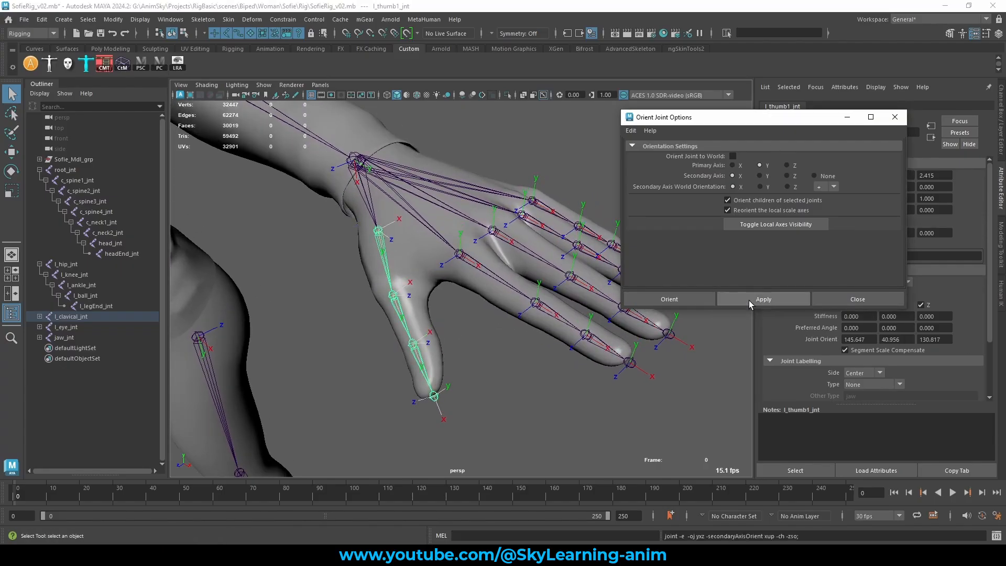
# Step: Orient the left index, middle, ring and pinky chains together with primary axis Y, secondary axis X and world orientation +X
pyautogui.keyDown('alt'); pyautogui.moveTo(362, 289); pyautogui.dragTo(383, 285); pyautogui.keyUp('alt')
pyautogui.click(408, 262)
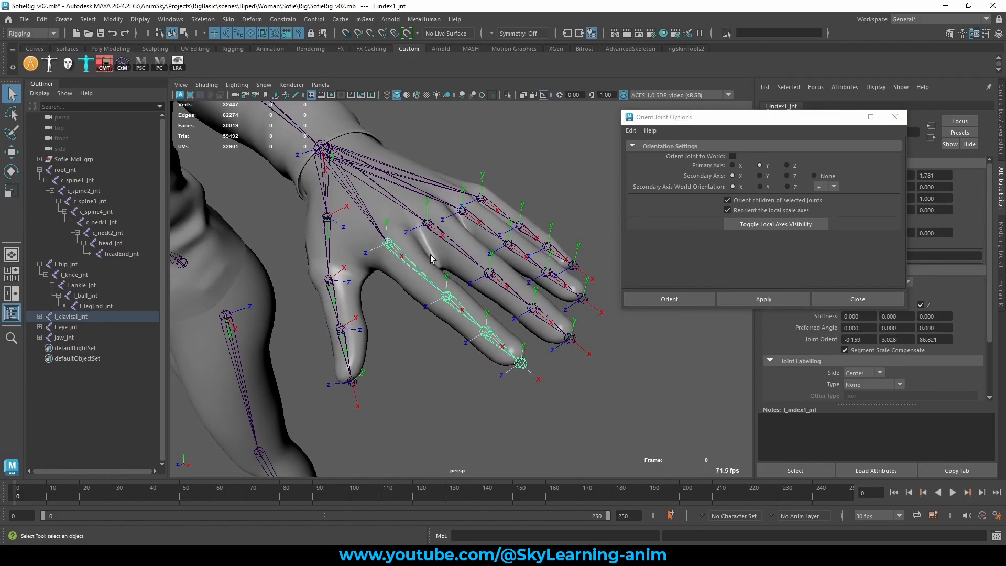
pyautogui.click(444, 237)
pyautogui.click(474, 219)
pyautogui.click(502, 214)
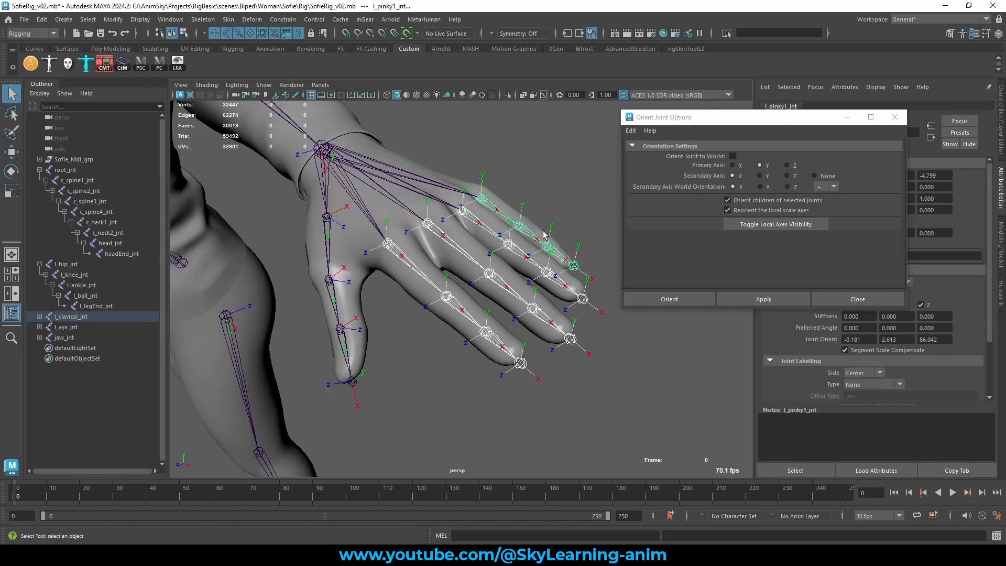
pyautogui.click(764, 300)
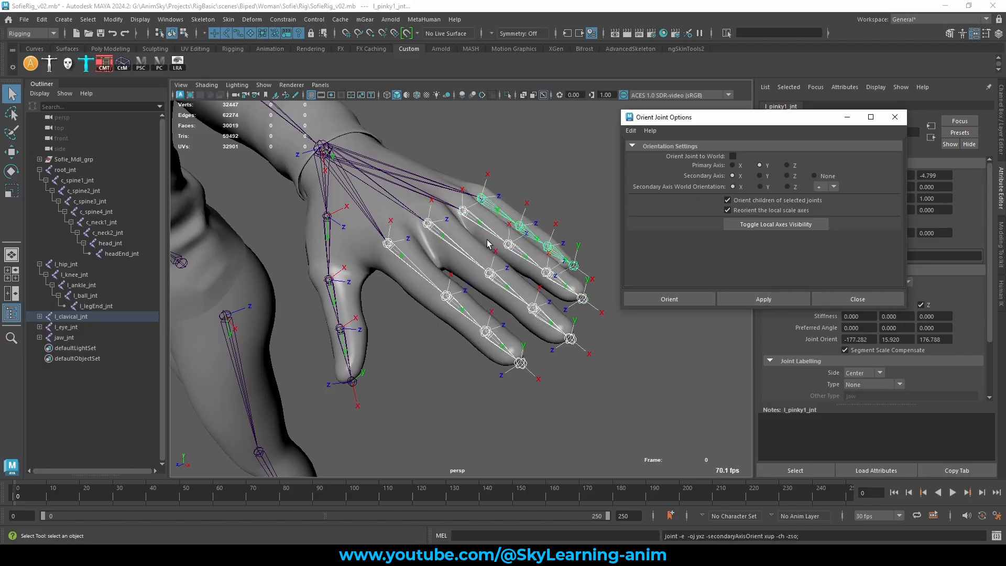
# Step: Inspect the new finger axes by rotating l_index1_jnt about 31° around Z, and undo the rotation
pyautogui.keyDown('alt'); pyautogui.moveTo(411, 270); pyautogui.dragTo(454, 251, button='right'); pyautogui.keyUp('alt')
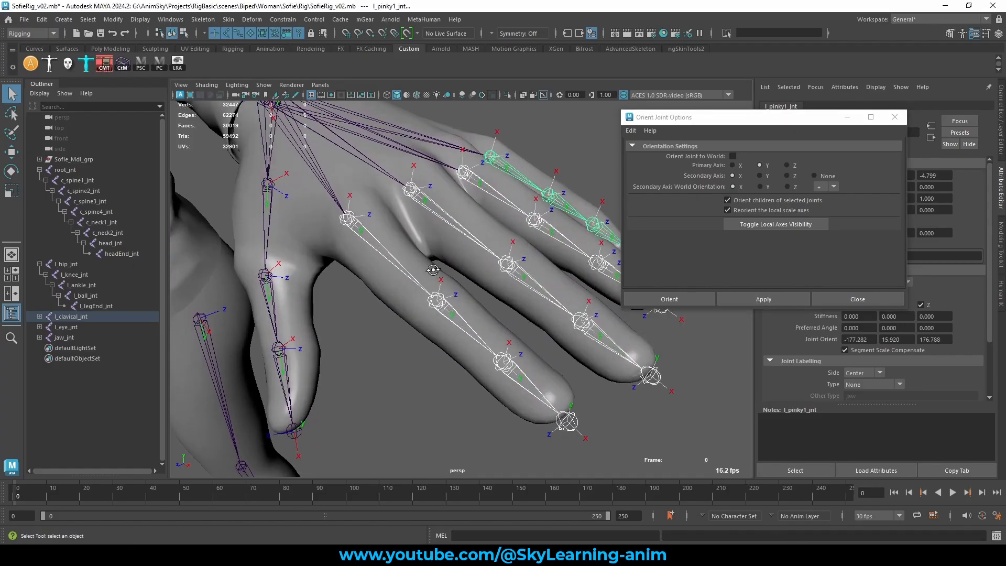
pyautogui.keyDown('alt'); pyautogui.moveTo(454, 252); pyautogui.dragTo(433, 270, button='middle'); pyautogui.keyUp('alt')
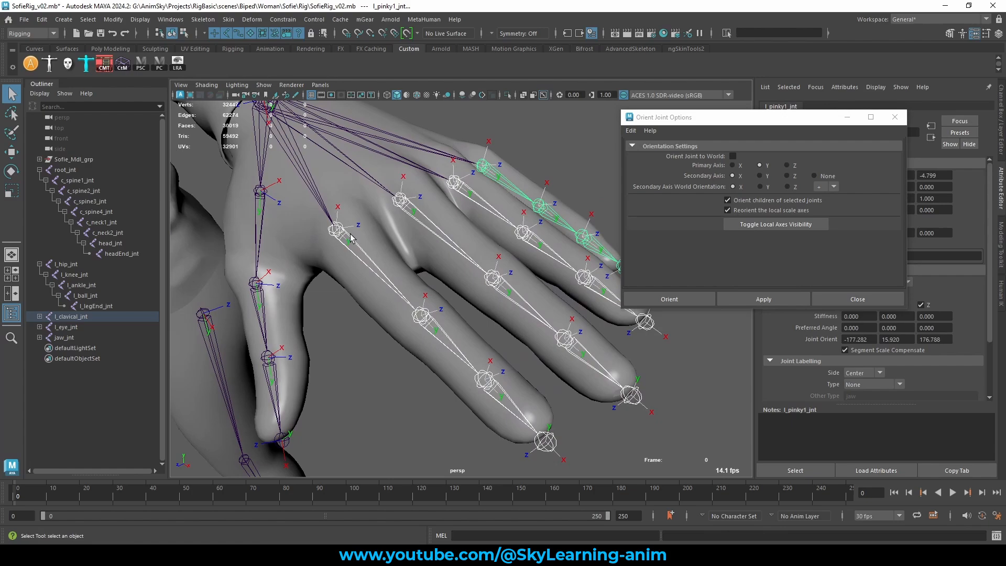
pyautogui.click(340, 285)
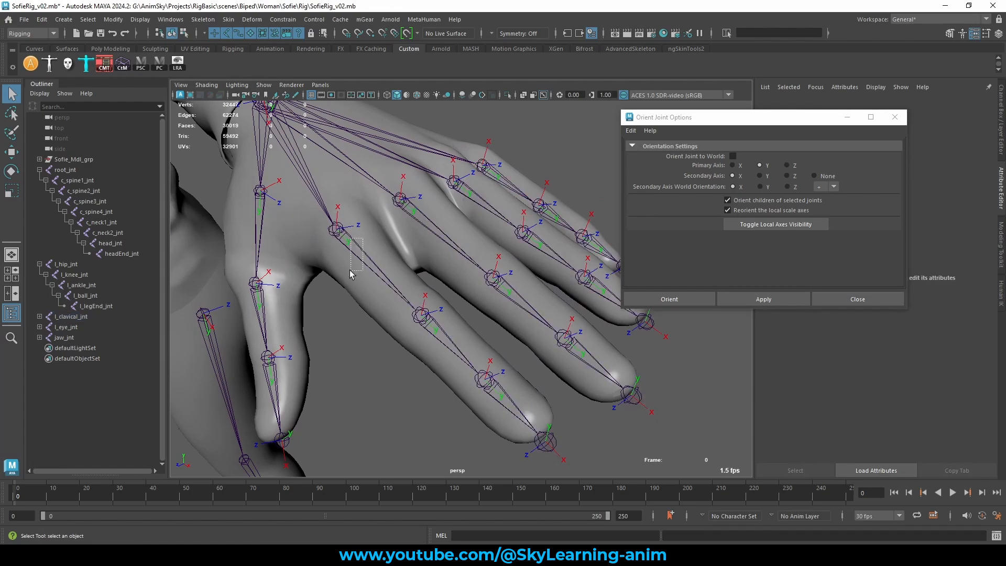
pyautogui.click(358, 252)
pyautogui.press('e')
pyautogui.moveTo(383, 237); pyautogui.dragTo(384, 261)
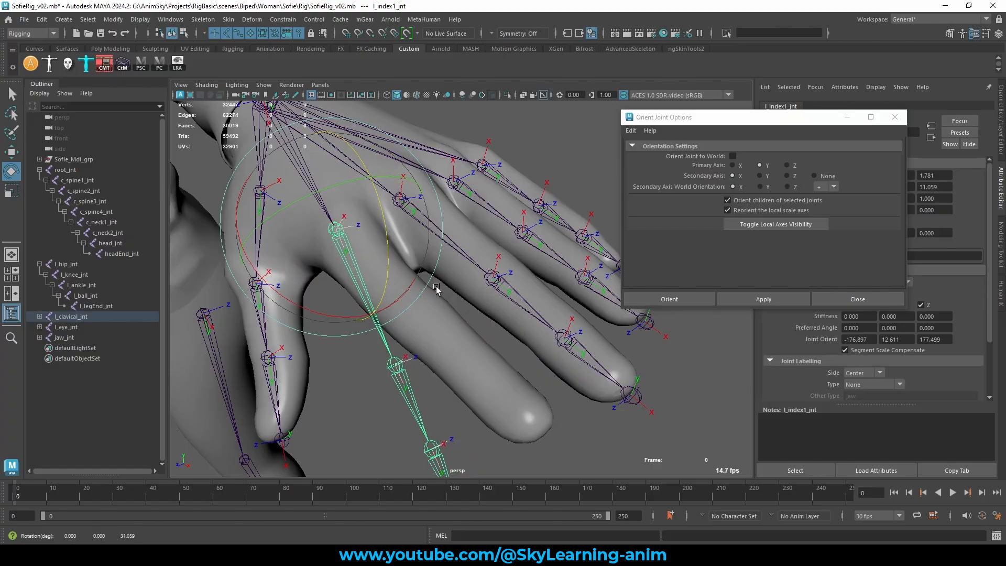
pyautogui.hotkey('ctrl', 'z')
pyautogui.press('w')
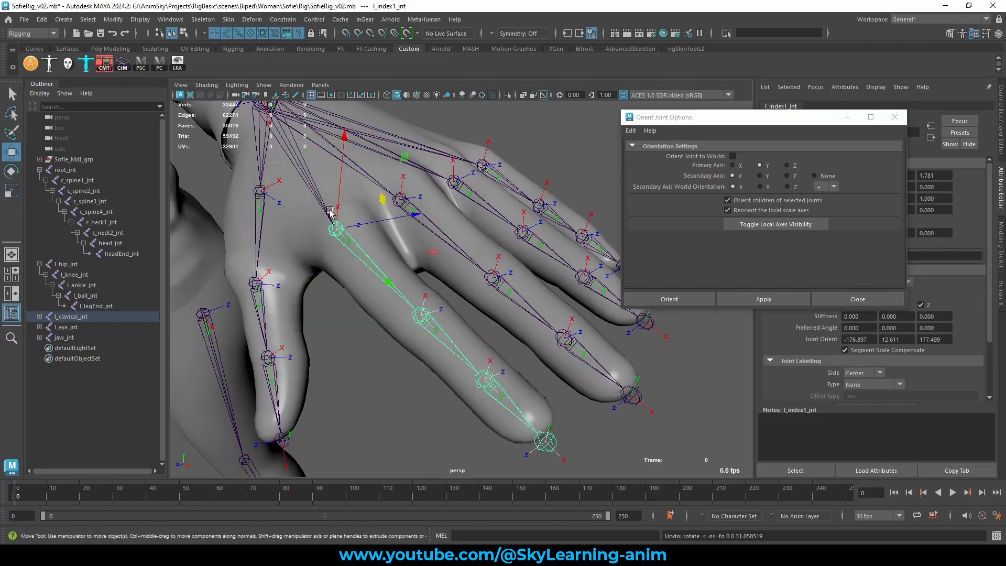
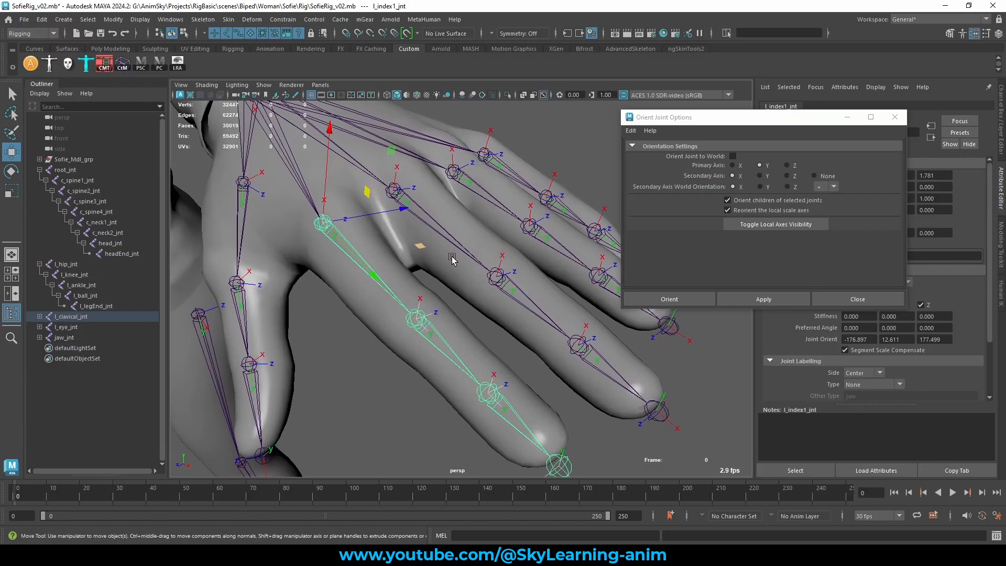
# Step: Set the secondary axis world orientation to negative Z and reorient the left index finger chain with it
pyautogui.click(834, 187)
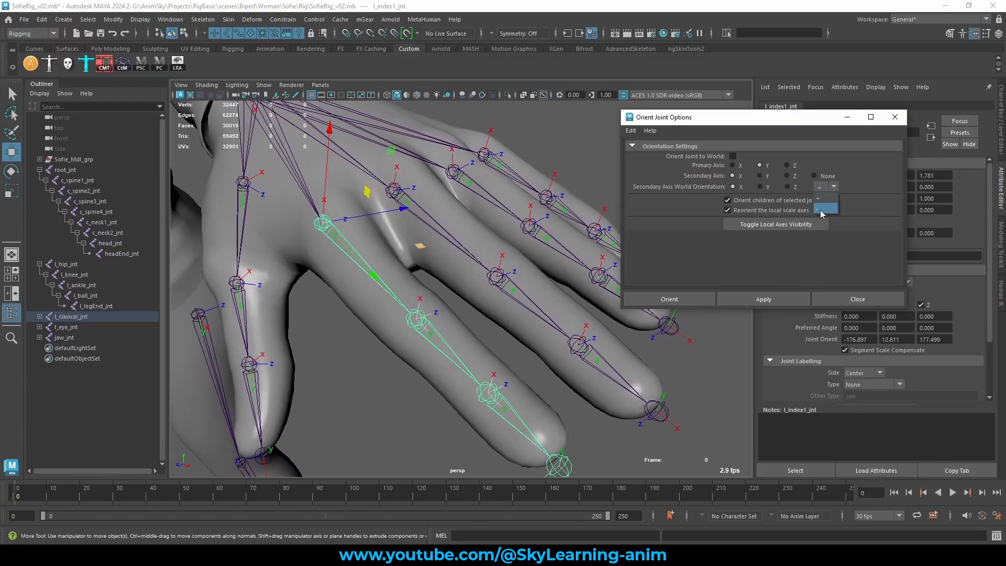
pyautogui.click(860, 165)
pyautogui.click(395, 243)
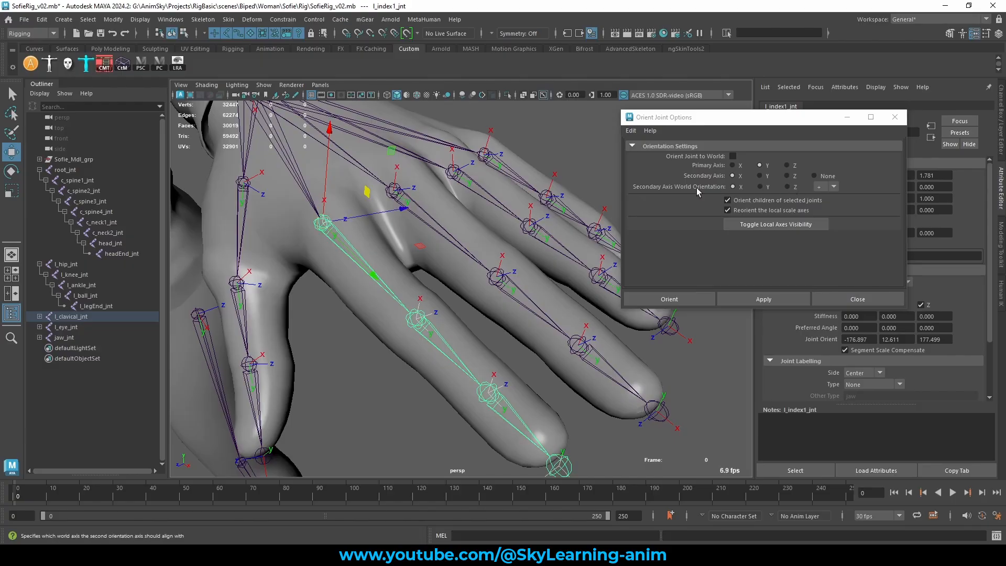
pyautogui.click(793, 186)
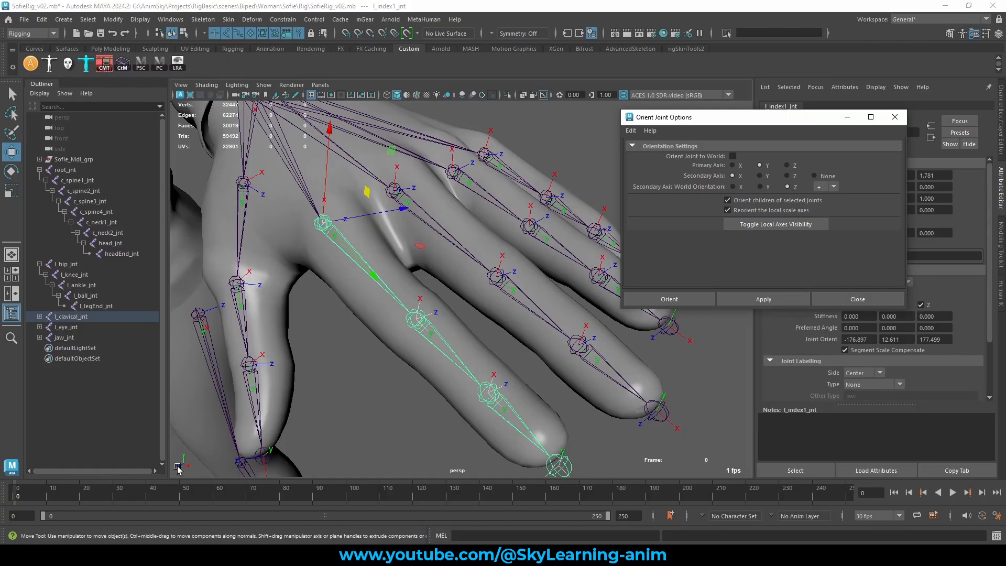
pyautogui.click(827, 186)
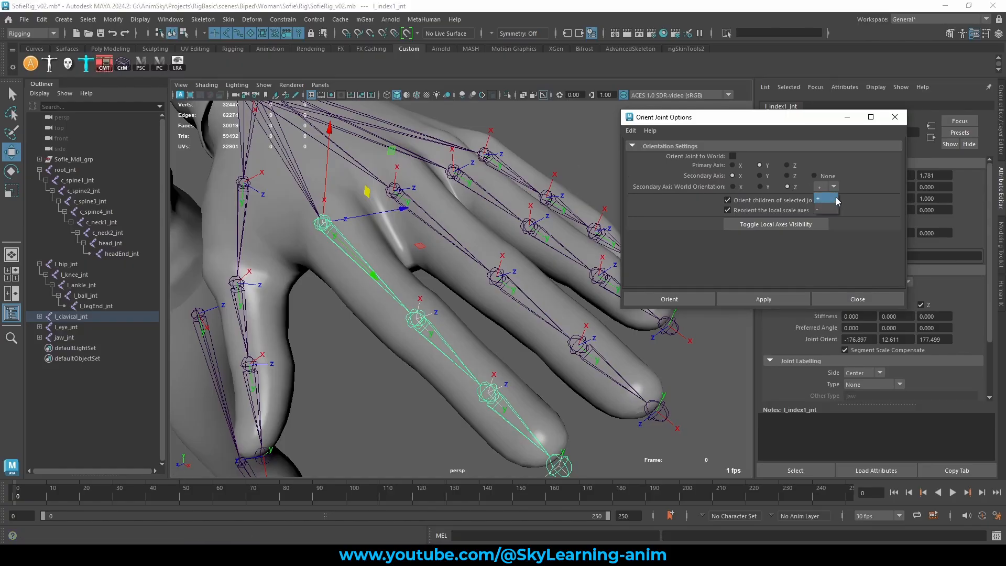
pyautogui.click(822, 201)
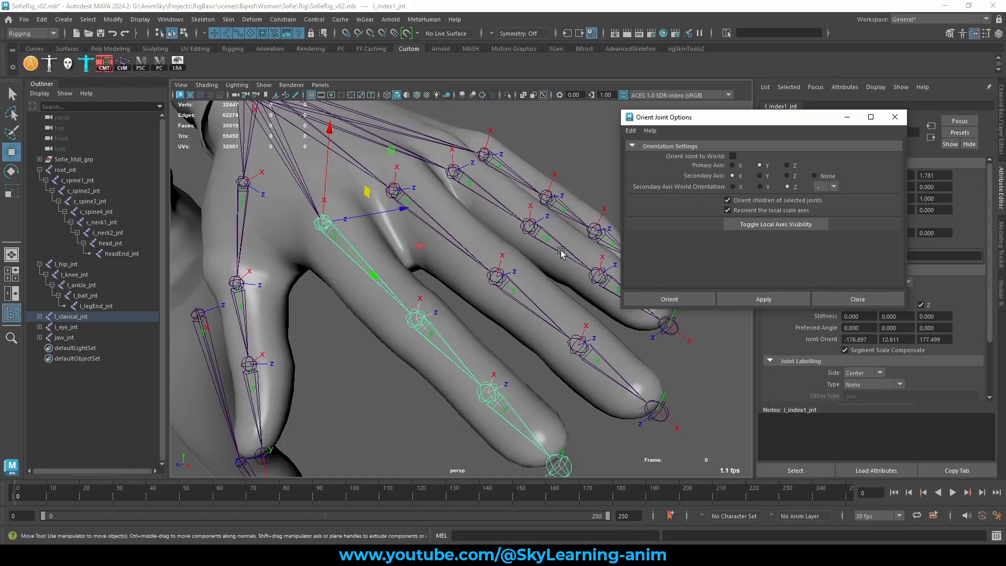
pyautogui.click(762, 299)
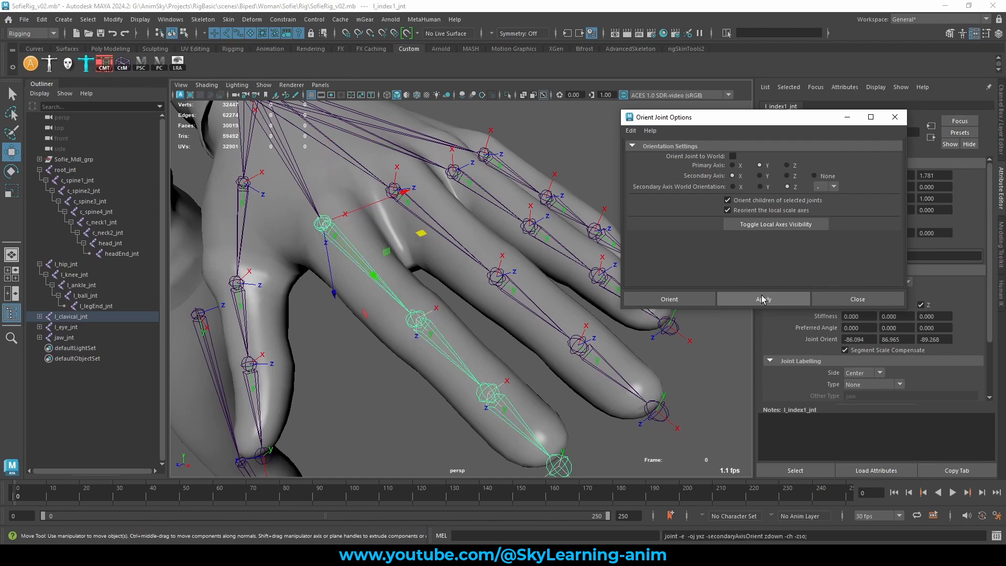
# Step: Test the reoriented index finger by rotating l_index1_jnt about 22° around X
pyautogui.keyDown('alt'); pyautogui.moveTo(453, 331); pyautogui.dragTo(411, 317); pyautogui.keyUp('alt')
pyautogui.keyDown('alt'); pyautogui.moveTo(443, 345); pyautogui.dragTo(397, 318, button='middle'); pyautogui.keyUp('alt')
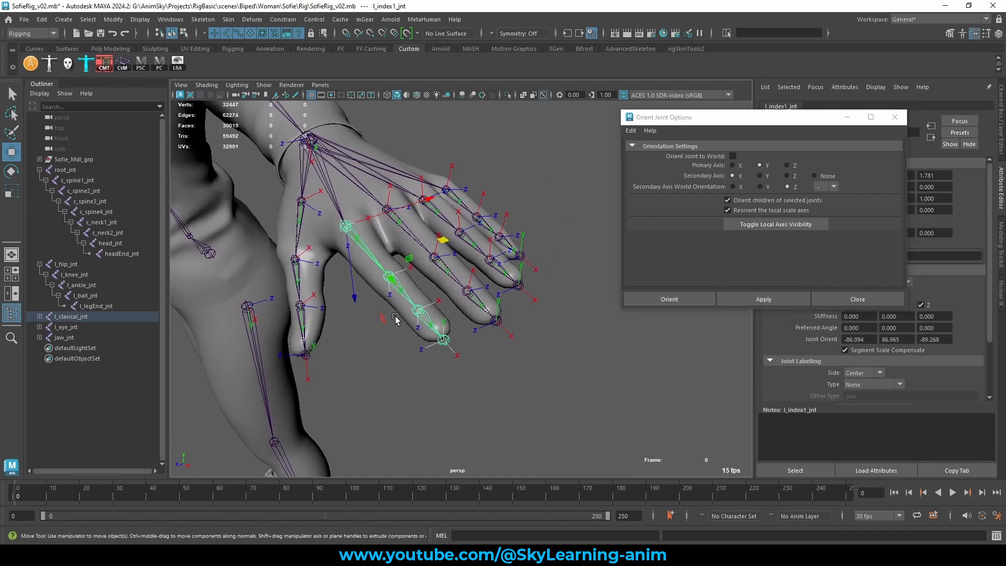
pyautogui.keyDown('alt'); pyautogui.moveTo(397, 318); pyautogui.dragTo(465, 321, button='right'); pyautogui.keyUp('alt')
pyautogui.keyDown('alt'); pyautogui.moveTo(301, 363); pyautogui.dragTo(382, 368, button='middle'); pyautogui.keyUp('alt')
pyautogui.click(382, 369)
pyautogui.click(373, 209)
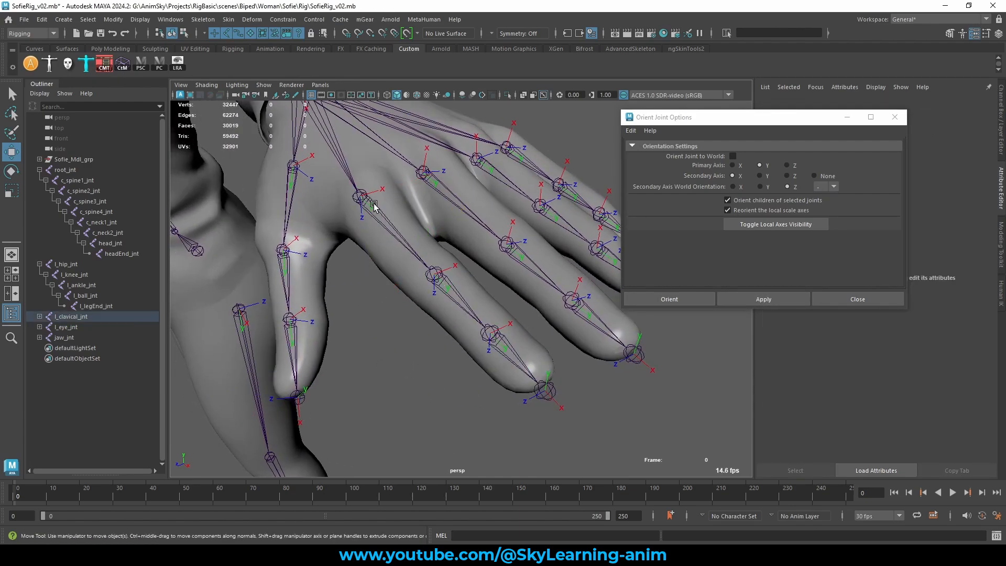
pyautogui.press('e')
pyautogui.moveTo(379, 150); pyautogui.dragTo(393, 193)
pyautogui.moveTo(674, 142); pyautogui.dragTo(686, 147)
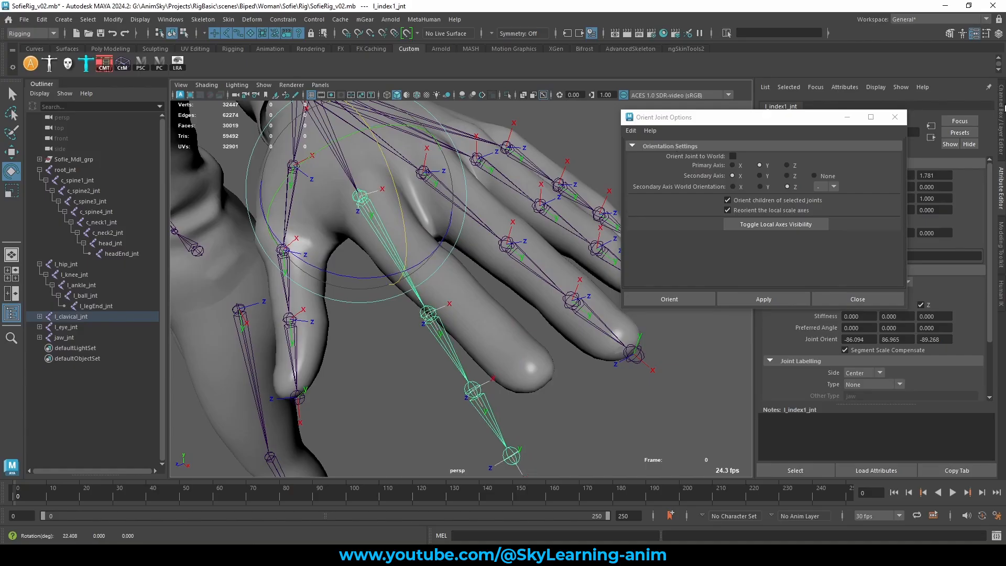
# Step: Show the Channel Box for l_index1_jnt, and test its X rotation further before undoing it
pyautogui.hotkey('ctrl', 'a')
pyautogui.moveTo(822, 120); pyautogui.dragTo(787, 278)
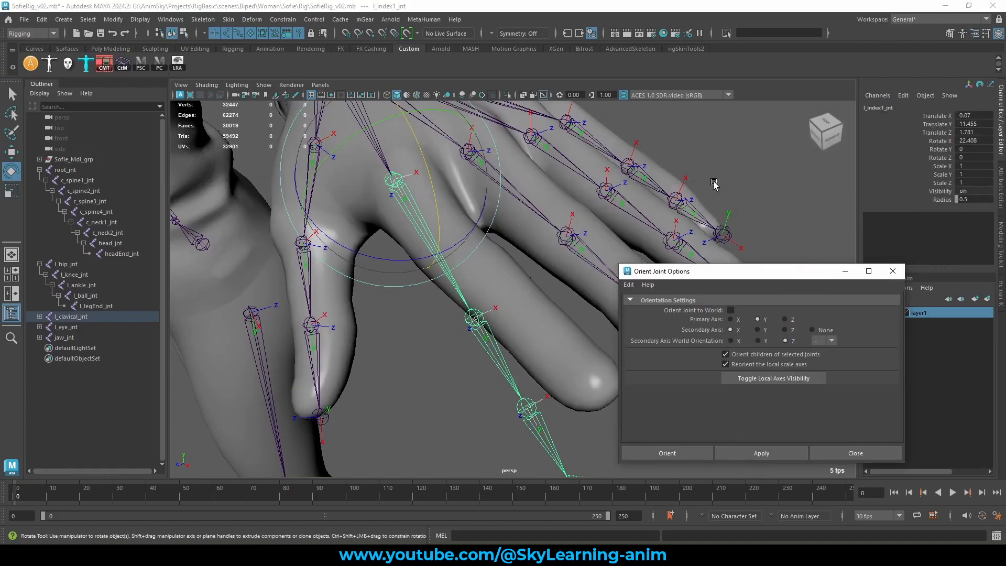
pyautogui.moveTo(449, 245); pyautogui.dragTo(471, 267)
pyautogui.hotkey('ctrl', 'z')
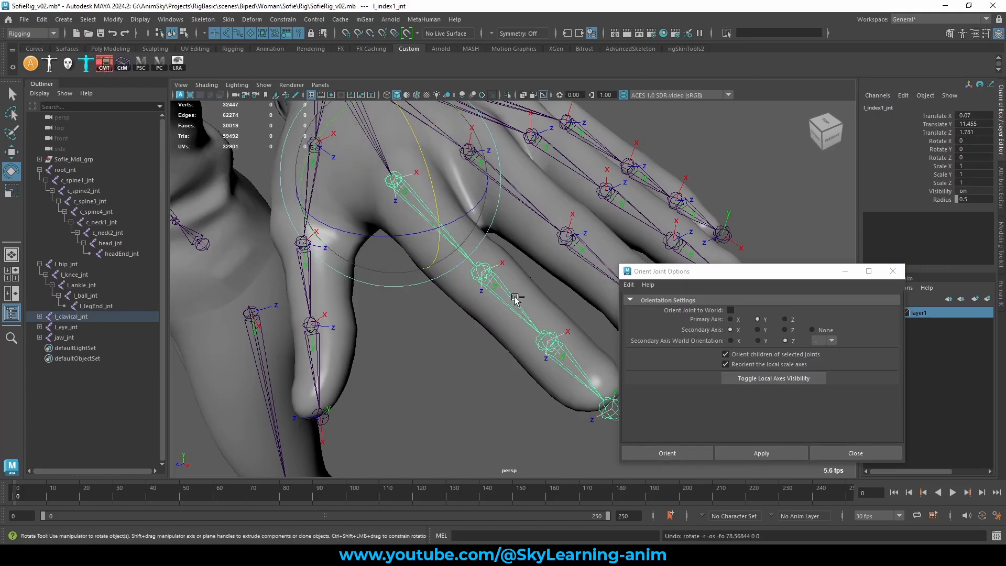
# Step: Test the bend of l_index2_jnt by rotating it about 38° around X, undo the rotation, and clear the selection
pyautogui.press('Down')
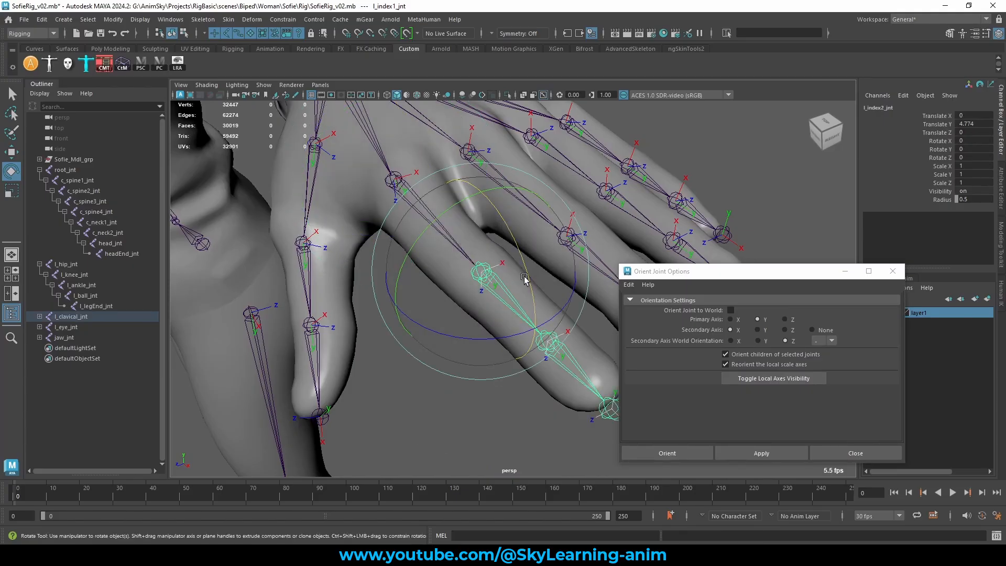
pyautogui.moveTo(506, 224); pyautogui.dragTo(531, 318)
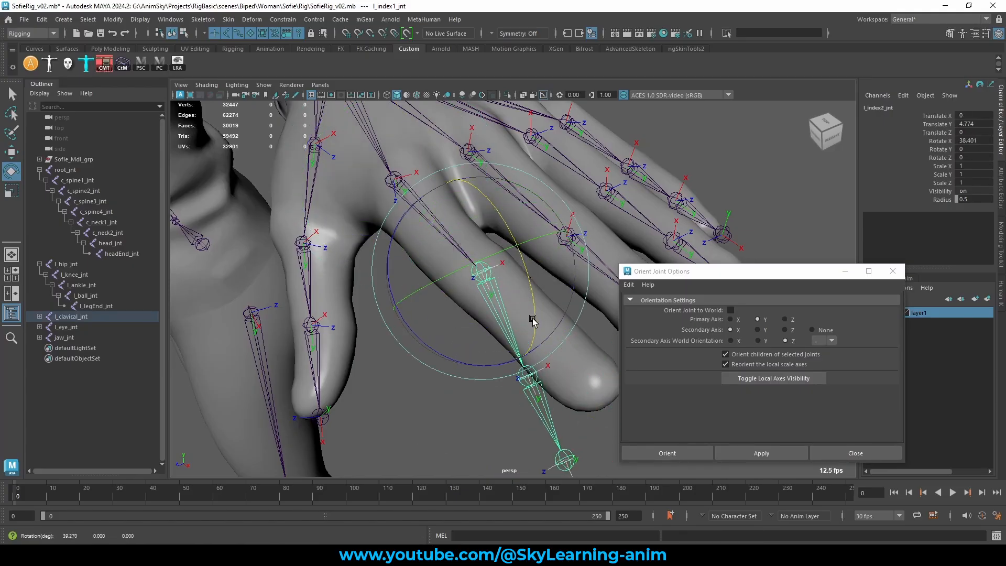
pyautogui.hotkey('ctrl', 'z')
pyautogui.press('w')
pyautogui.click(453, 362)
# Step: Reorient the left middle finger chain from l_middle1_jnt using the current Orient Joint settings
pyautogui.scroll(-4, 461, 340)
pyautogui.keyDown('alt'); pyautogui.moveTo(726, 254); pyautogui.dragTo(706, 252, button='middle'); pyautogui.keyUp('alt')
pyautogui.moveTo(691, 276); pyautogui.dragTo(694, 225)
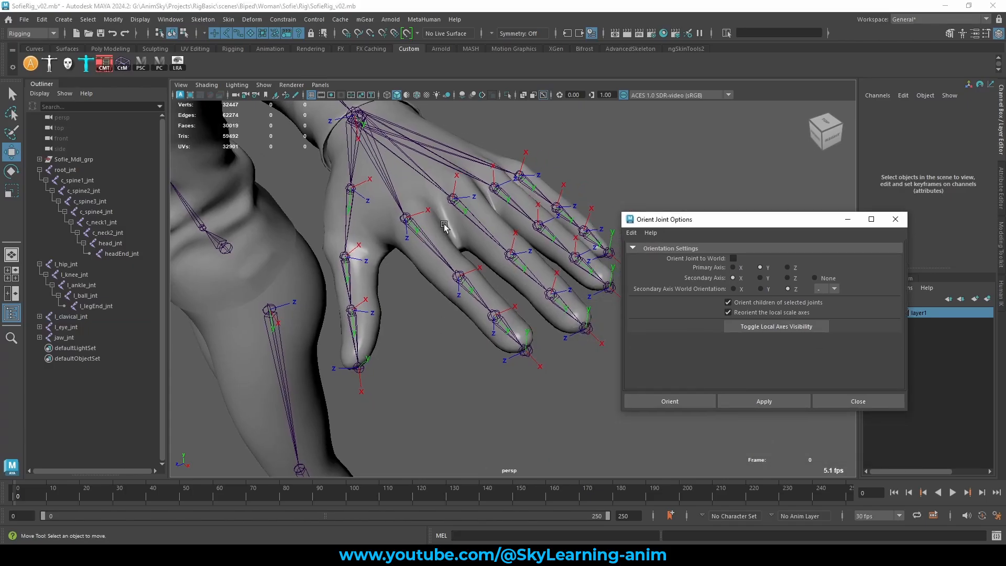
pyautogui.click(459, 212)
pyautogui.click(752, 401)
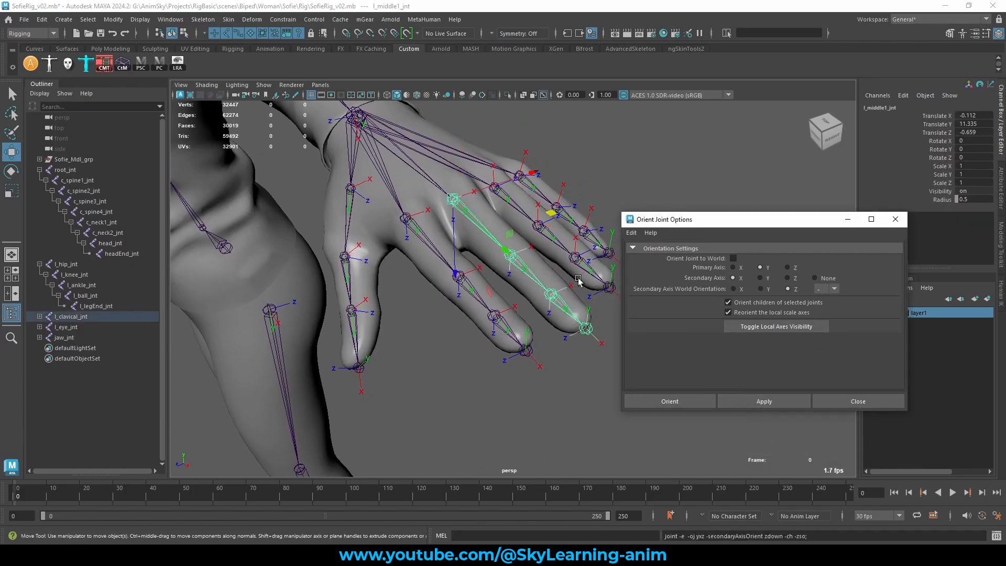
# Step: Reorient the left ring and pinky finger chains together using the same Orient Joint settings
pyautogui.press('q')
pyautogui.click(512, 198)
pyautogui.keyDown('shift'); pyautogui.click(535, 191); pyautogui.keyUp('shift')
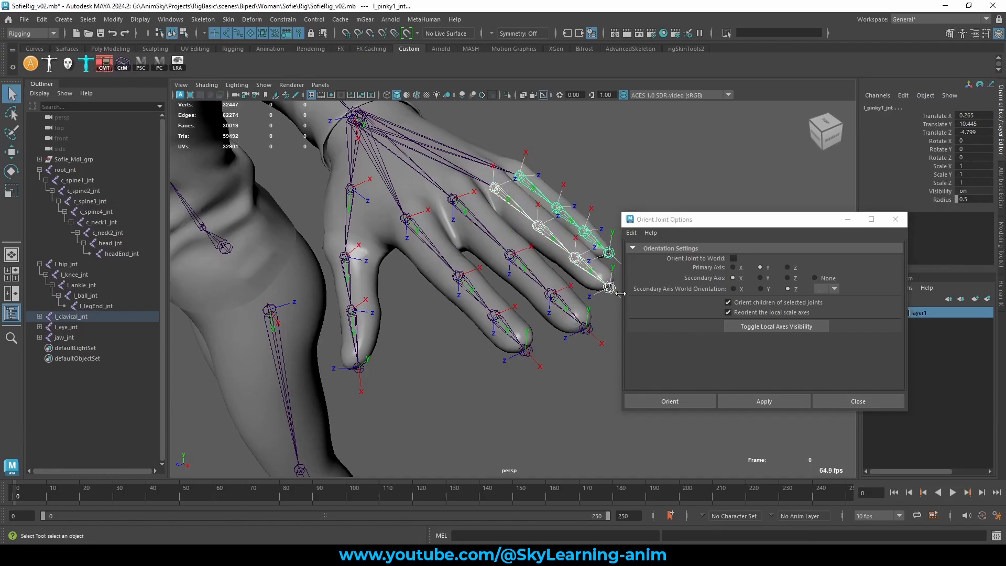
pyautogui.click(768, 401)
pyautogui.keyDown('alt'); pyautogui.moveTo(406, 283); pyautogui.dragTo(561, 209); pyautogui.keyUp('alt')
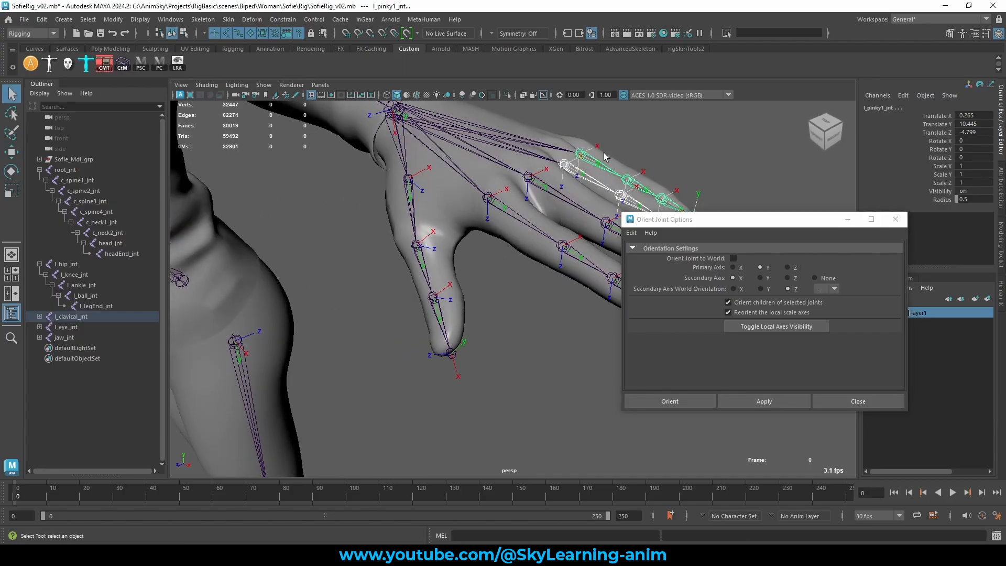
# Step: Test the curl of all four left fingers by rotating their base joints together around X, and undo the rotation
pyautogui.click(574, 191)
pyautogui.keyDown('shift'); pyautogui.click(602, 166); pyautogui.keyUp('shift')
pyautogui.keyDown('shift'); pyautogui.click(560, 195); pyautogui.keyUp('shift')
pyautogui.keyDown('shift'); pyautogui.click(521, 219); pyautogui.keyUp('shift')
pyautogui.keyDown('alt'); pyautogui.moveTo(550, 186); pyautogui.dragTo(404, 262); pyautogui.keyUp('alt')
pyautogui.press('e')
pyautogui.click(944, 141)
pyautogui.moveTo(701, 168); pyautogui.dragTo(622, 172, button='middle')
pyautogui.hotkey('ctrl', 'z')
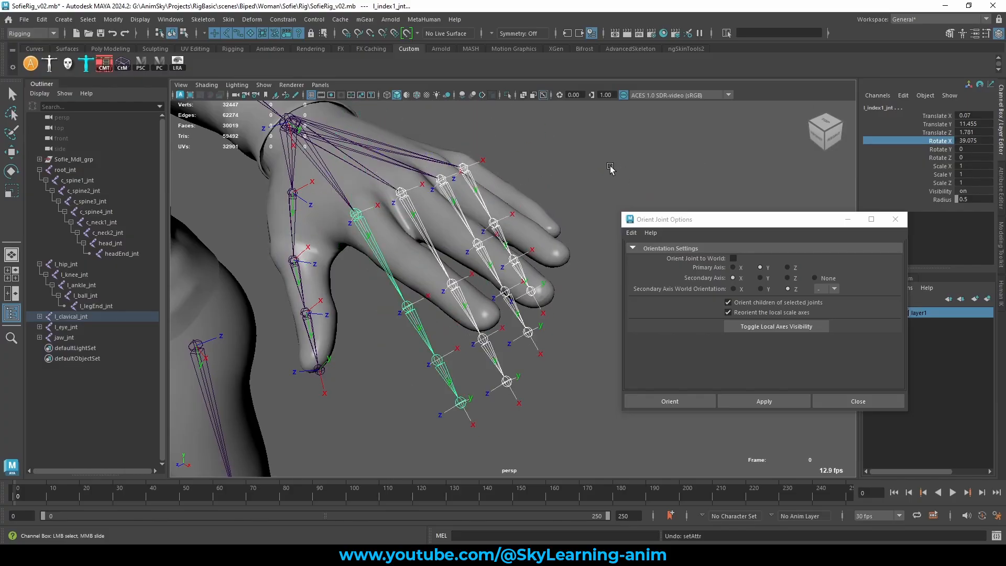
pyautogui.hotkey('ctrl', 'z')
pyautogui.click(600, 164)
# Step: Test the left thumb chain by rotating l_thumb1_jnt around X, and undo the rotation
pyautogui.keyDown('alt'); pyautogui.moveTo(251, 219); pyautogui.dragTo(373, 245, button='middle'); pyautogui.keyUp('alt')
pyautogui.keyDown('alt'); pyautogui.moveTo(373, 245); pyautogui.dragTo(436, 234, button='right'); pyautogui.keyUp('alt')
pyautogui.click(398, 218)
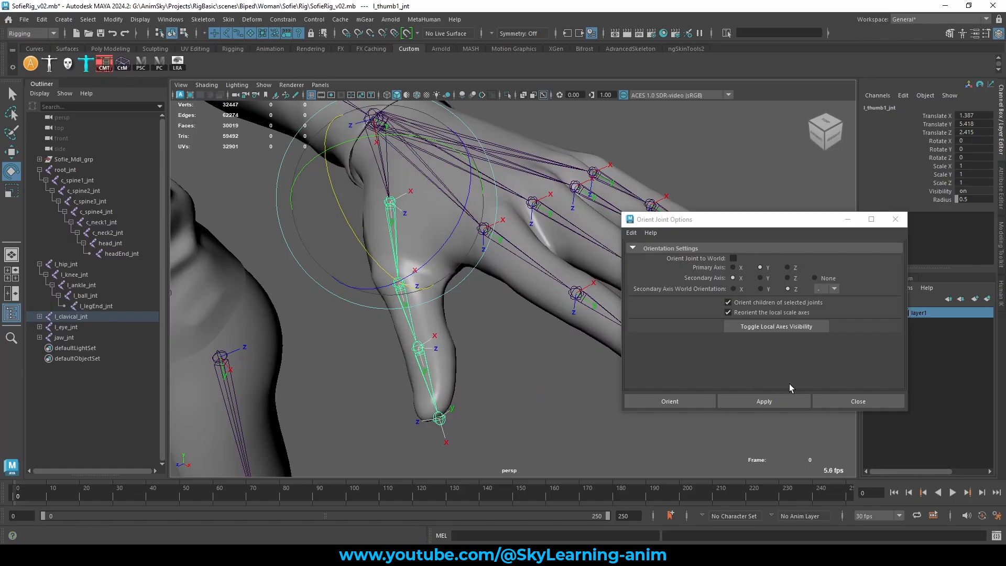
pyautogui.click(534, 398)
pyautogui.click(397, 203)
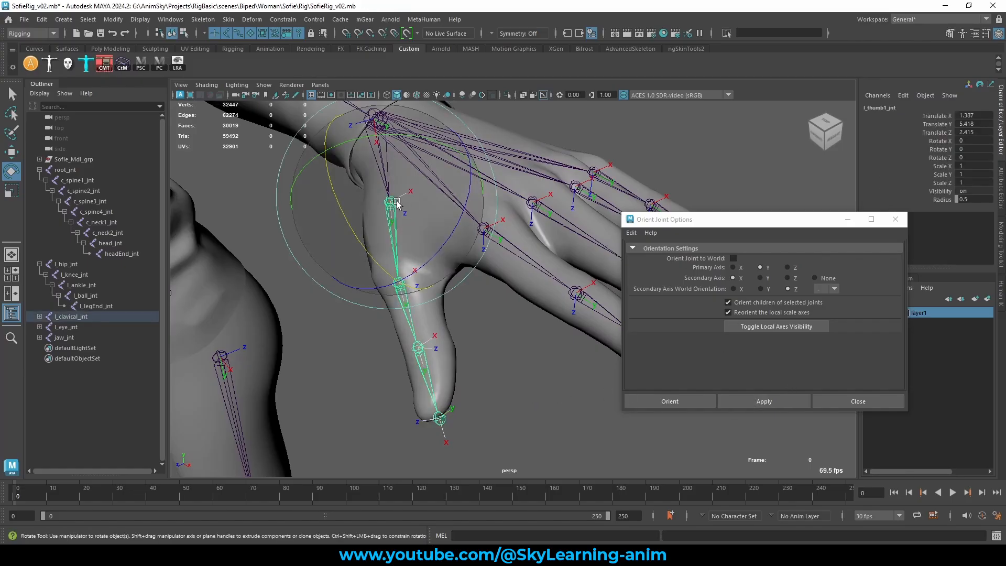
pyautogui.moveTo(333, 203); pyautogui.dragTo(516, 333)
pyautogui.hotkey('ctrl', 'z')
# Step: Check the thumb's bend direction with another X rotation of l_thumb1_jnt while looking along the thumb, and undo it
pyautogui.keyDown('alt'); pyautogui.moveTo(515, 333); pyautogui.dragTo(489, 329, button='right'); pyautogui.keyUp('alt')
pyautogui.keyDown('alt'); pyautogui.moveTo(494, 325); pyautogui.dragTo(467, 330); pyautogui.keyUp('alt')
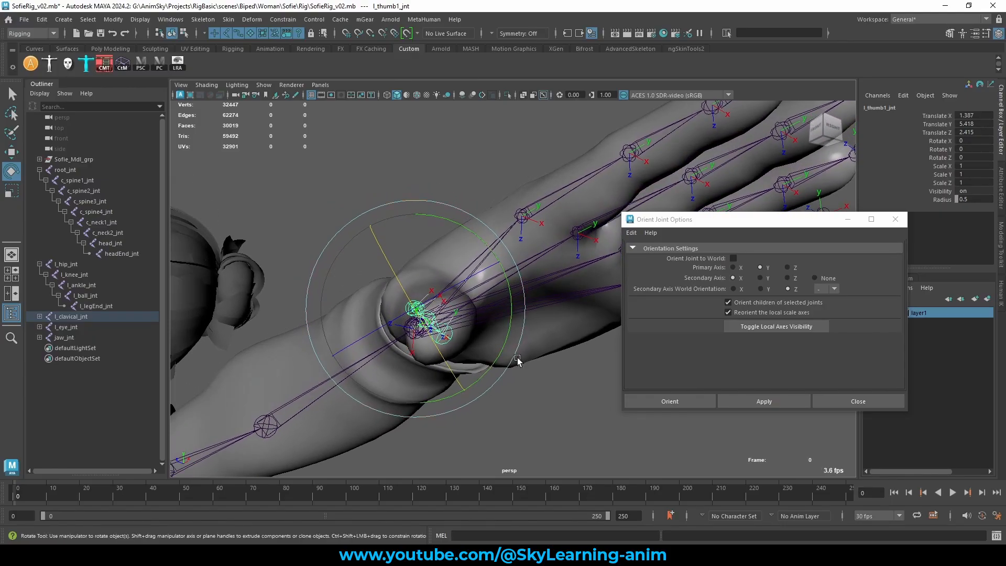
pyautogui.press('w')
pyautogui.keyDown('alt'); pyautogui.moveTo(517, 360); pyautogui.dragTo(480, 305); pyautogui.keyUp('alt')
pyautogui.press('e')
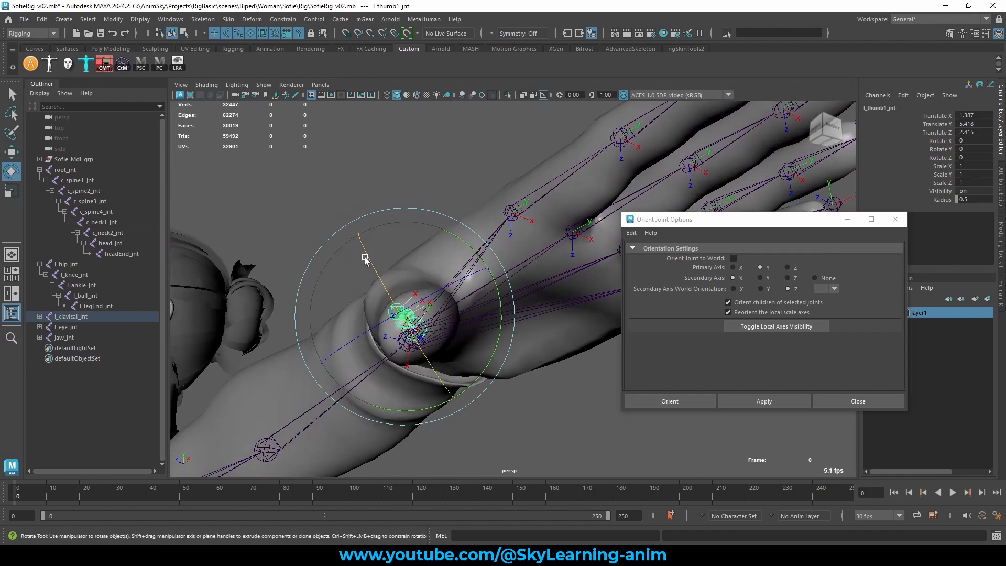
pyautogui.moveTo(365, 258); pyautogui.dragTo(526, 404)
pyautogui.hotkey('ctrl', 'z')
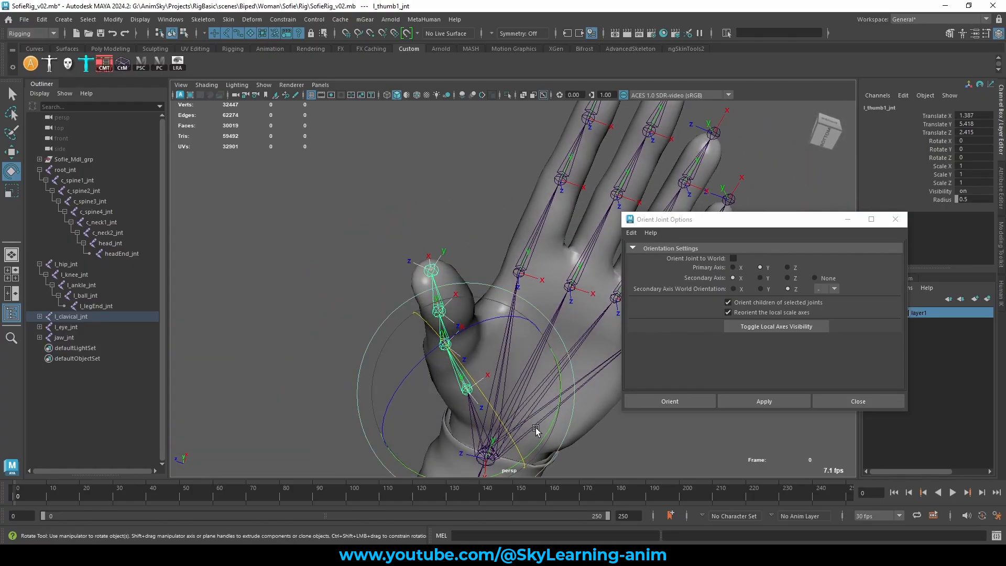
# Step: Rotate l_thumb1_jnt about 16.7° around its Y axis to align the thumb's axes, undoing the free rotation
pyautogui.keyDown('alt'); pyautogui.moveTo(540, 449); pyautogui.dragTo(502, 362); pyautogui.keyUp('alt')
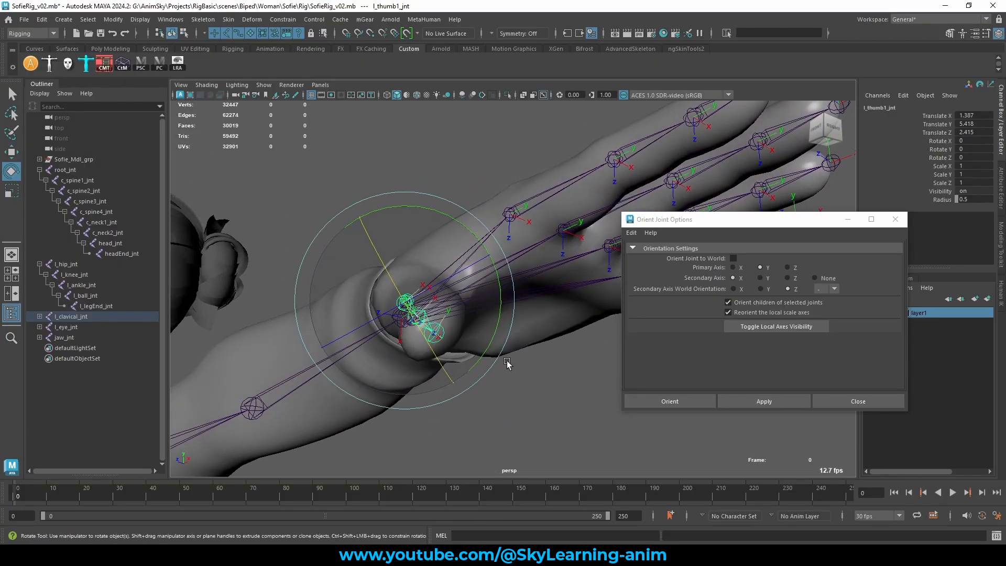
pyautogui.moveTo(495, 298); pyautogui.dragTo(500, 272)
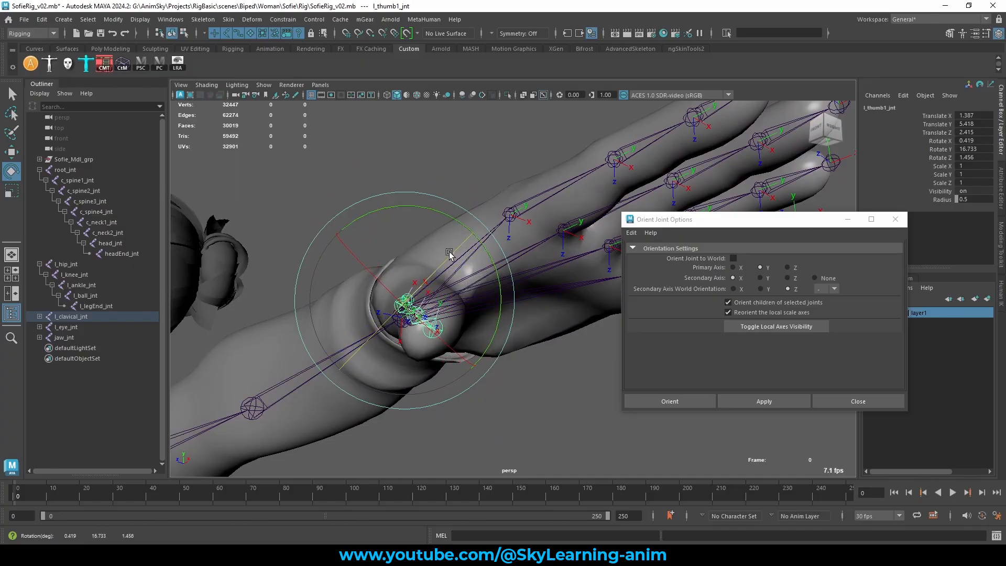
pyautogui.hotkey('ctrl', 'z')
pyautogui.keyDown('alt'); pyautogui.moveTo(491, 301); pyautogui.dragTo(488, 294); pyautogui.keyUp('alt')
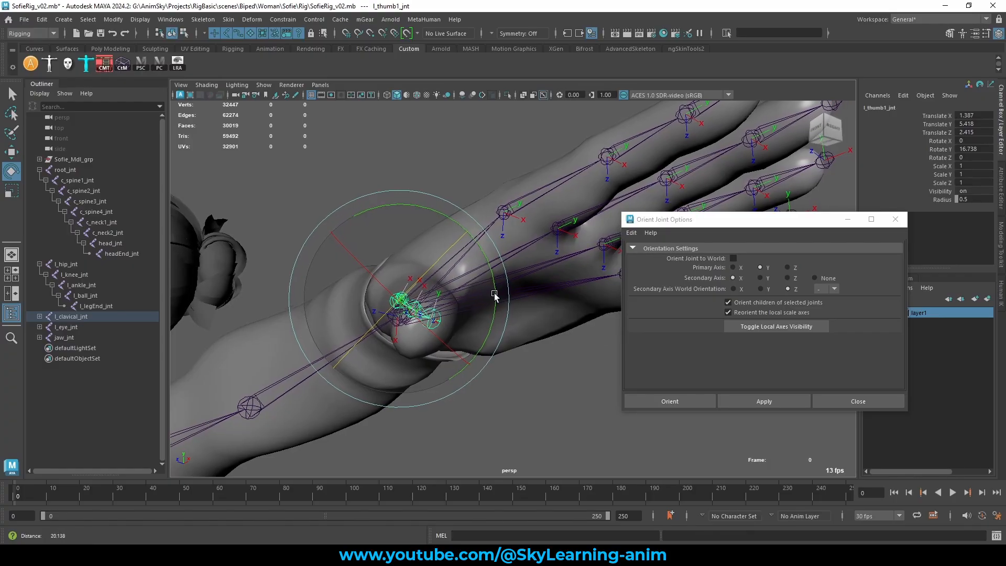
pyautogui.keyDown('alt'); pyautogui.moveTo(494, 293); pyautogui.dragTo(498, 297, button='right'); pyautogui.keyUp('alt')
pyautogui.keyDown('alt'); pyautogui.moveTo(501, 303); pyautogui.dragTo(511, 313); pyautogui.keyUp('alt')
pyautogui.hotkey('alt', 'z')
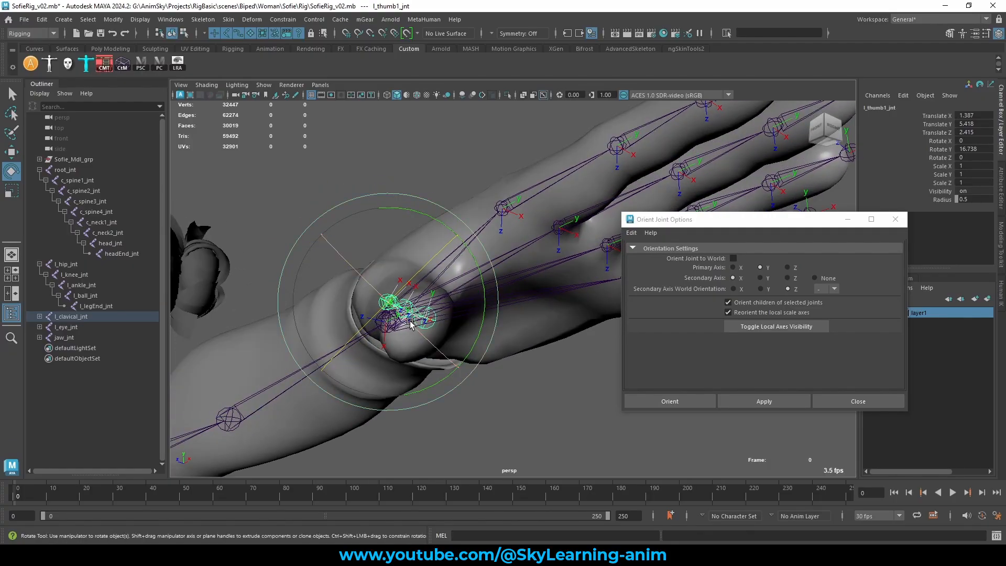
# Step: Test further Y and X rotations of l_thumb1_jnt from the new thumb alignment, and undo them
pyautogui.click(940, 141)
pyautogui.keyDown('alt'); pyautogui.moveTo(399, 264); pyautogui.dragTo(356, 262); pyautogui.keyUp('alt')
pyautogui.press('w')
pyautogui.press('e')
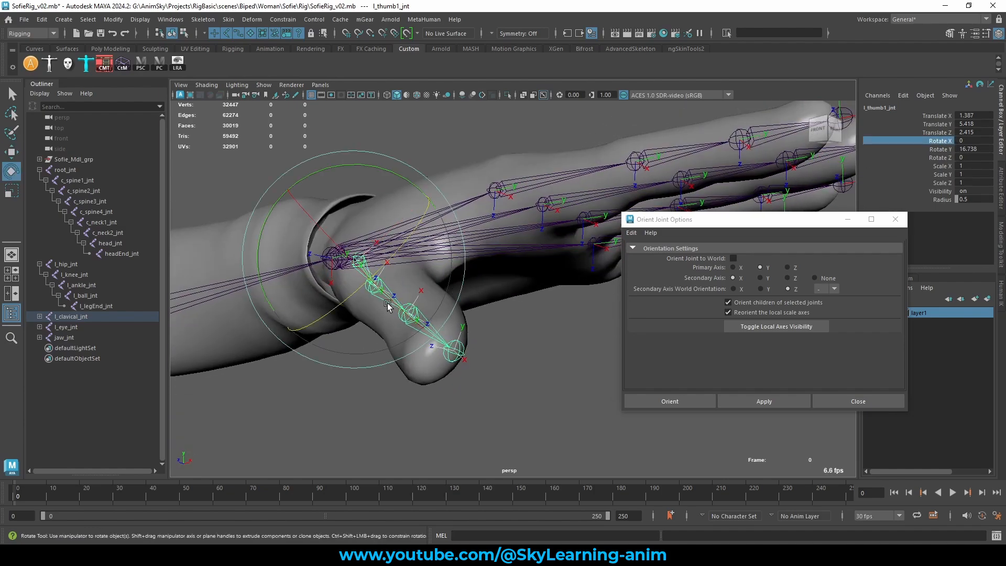
pyautogui.keyDown('alt'); pyautogui.moveTo(399, 299); pyautogui.dragTo(506, 369); pyautogui.keyUp('alt')
pyautogui.moveTo(506, 370); pyautogui.dragTo(549, 386, button='middle')
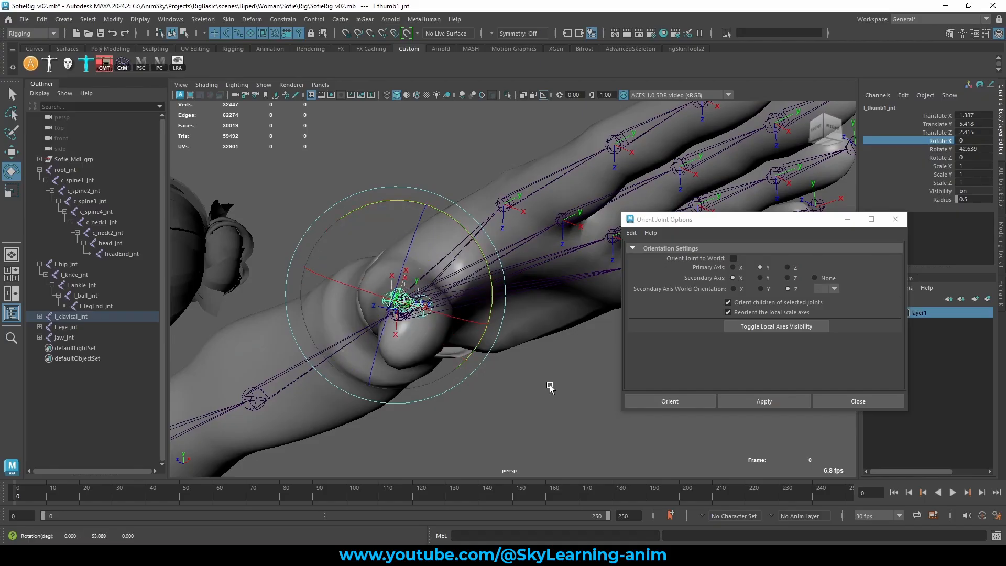
pyautogui.hotkey('ctrl', 'z')
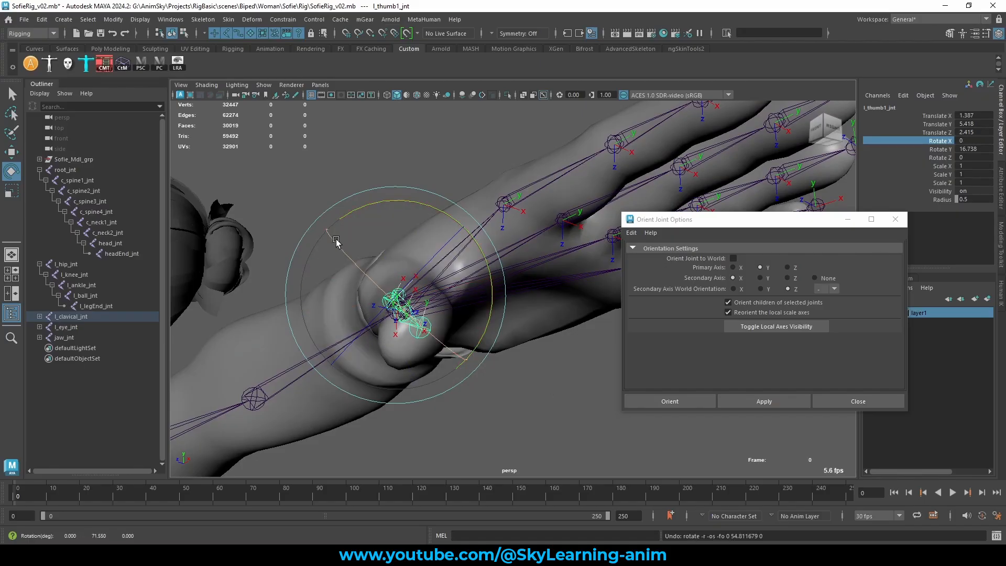
pyautogui.moveTo(342, 253); pyautogui.dragTo(400, 327)
pyautogui.hotkey('ctrl', 'z')
pyautogui.press('w')
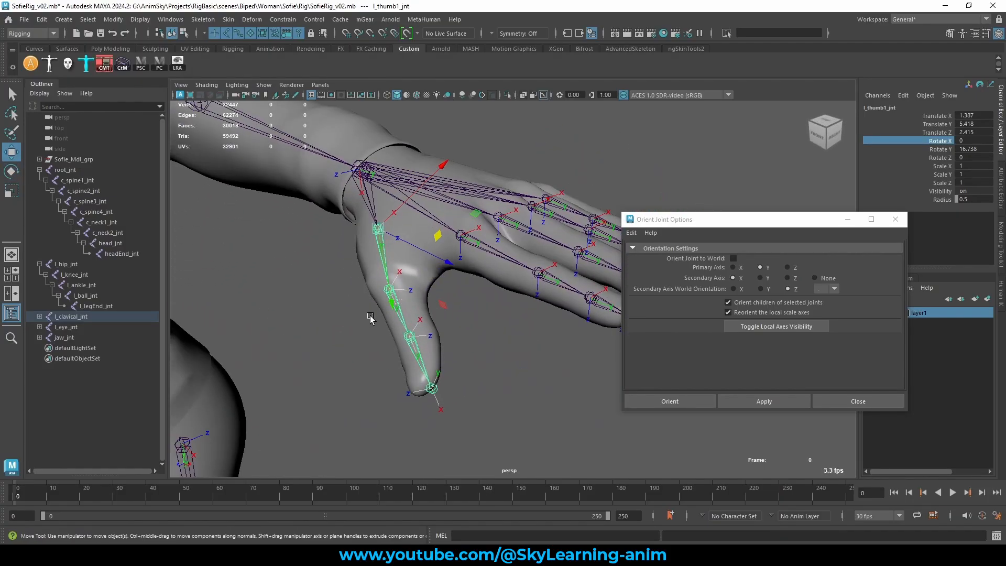
# Step: Set the X, Y and Z Joint Orient values of l_thumb2_jnt to 0 in the Attribute Editor
pyautogui.press('Down')
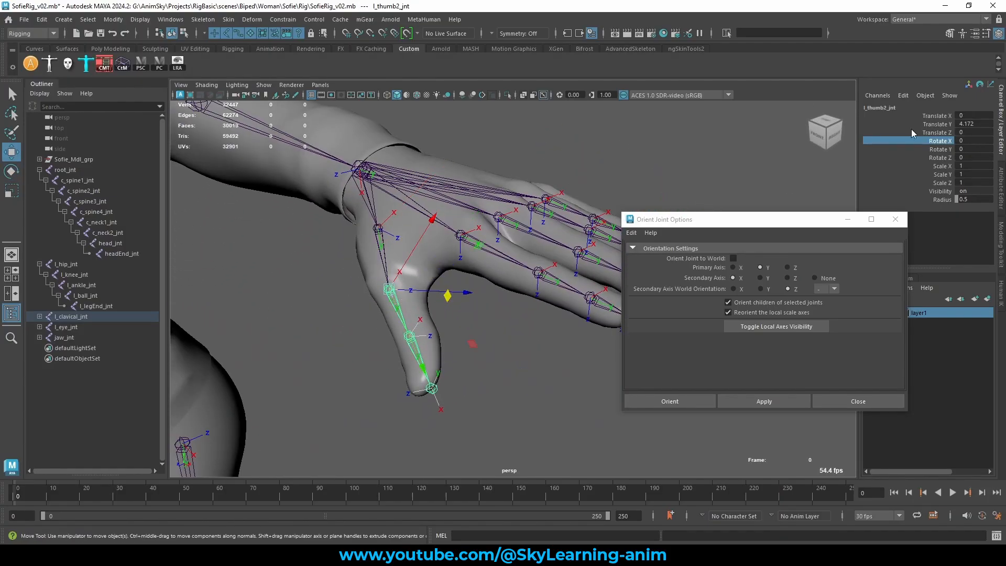
pyautogui.click(1002, 178)
pyautogui.moveTo(778, 223); pyautogui.dragTo(711, 101)
pyautogui.moveTo(859, 342); pyautogui.dragTo(810, 345)
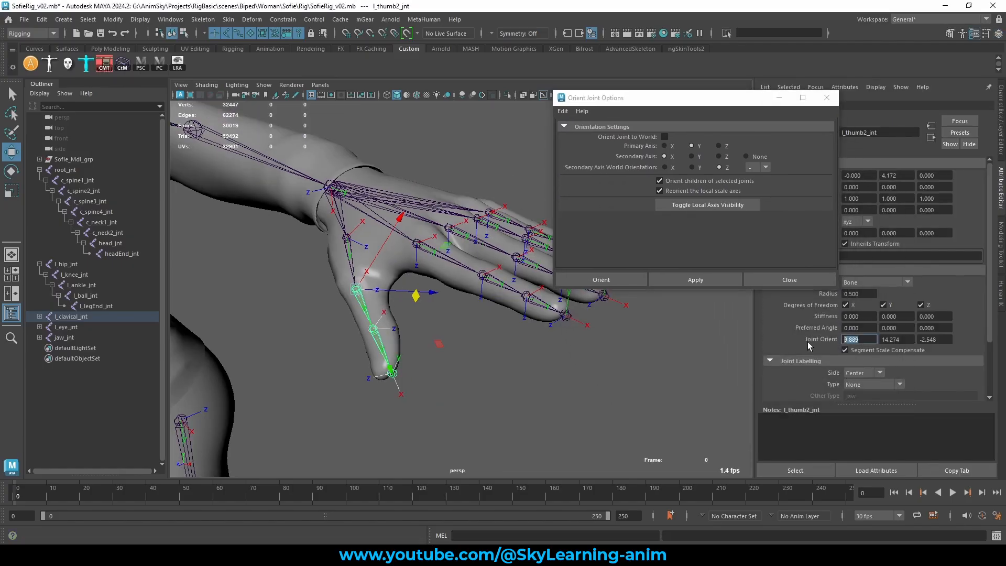
pyautogui.moveTo(876, 339); pyautogui.dragTo(854, 340)
pyautogui.write('0')
pyautogui.moveTo(943, 339); pyautogui.dragTo(891, 339)
pyautogui.write('0')
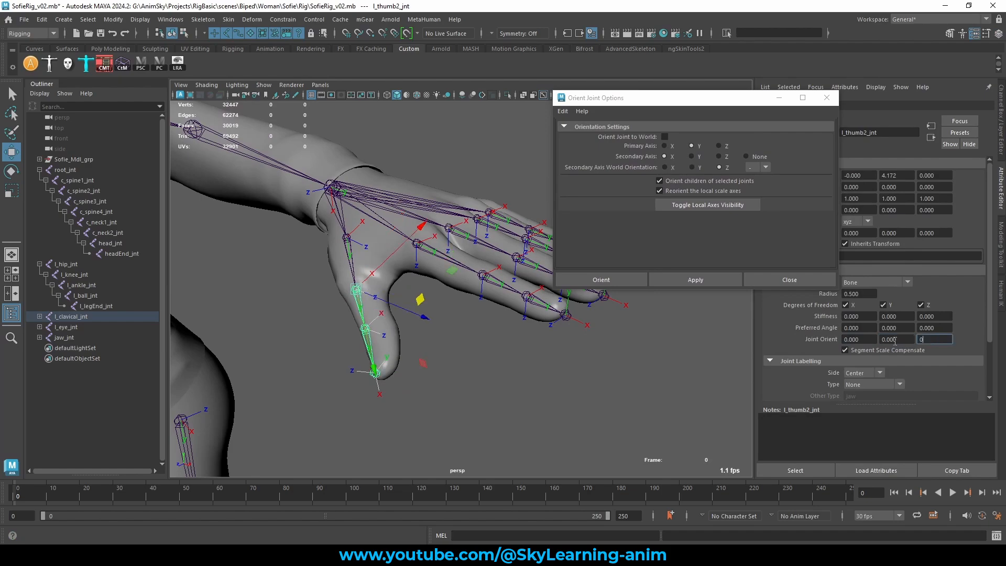
pyautogui.press('Return')
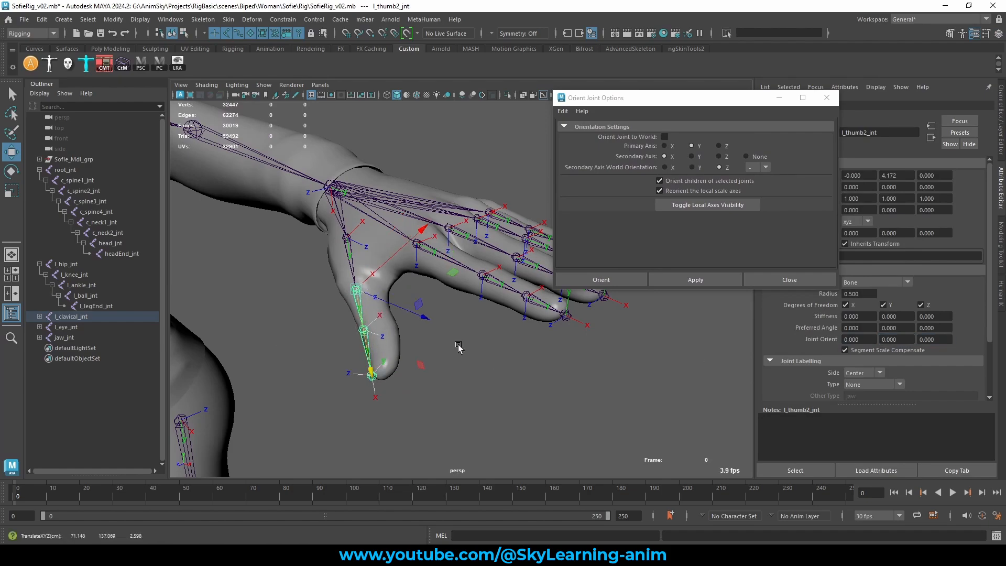
# Step: Check the Joint Orient of l_thumb3_jnt, and set all Joint Orient values of l_thumbEnd_jnt to 0
pyautogui.click(312, 351)
pyautogui.click(363, 330)
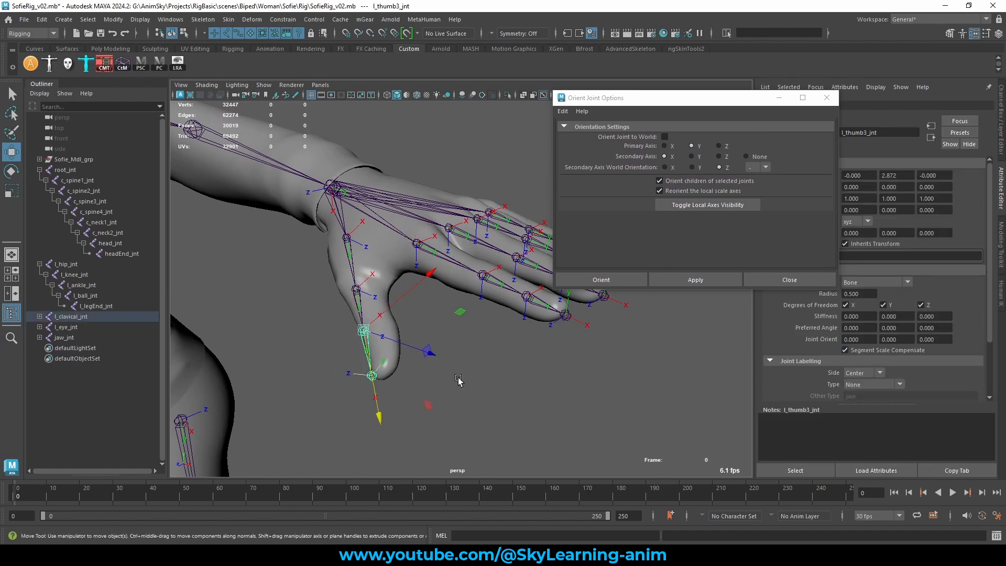
pyautogui.click(445, 393)
pyautogui.click(373, 376)
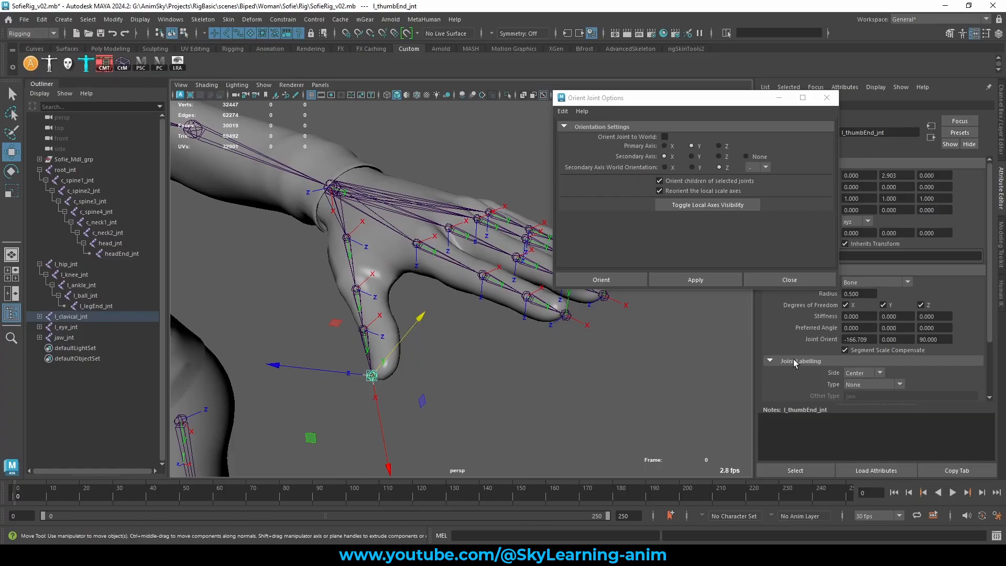
pyautogui.write('0')
pyautogui.click(901, 339)
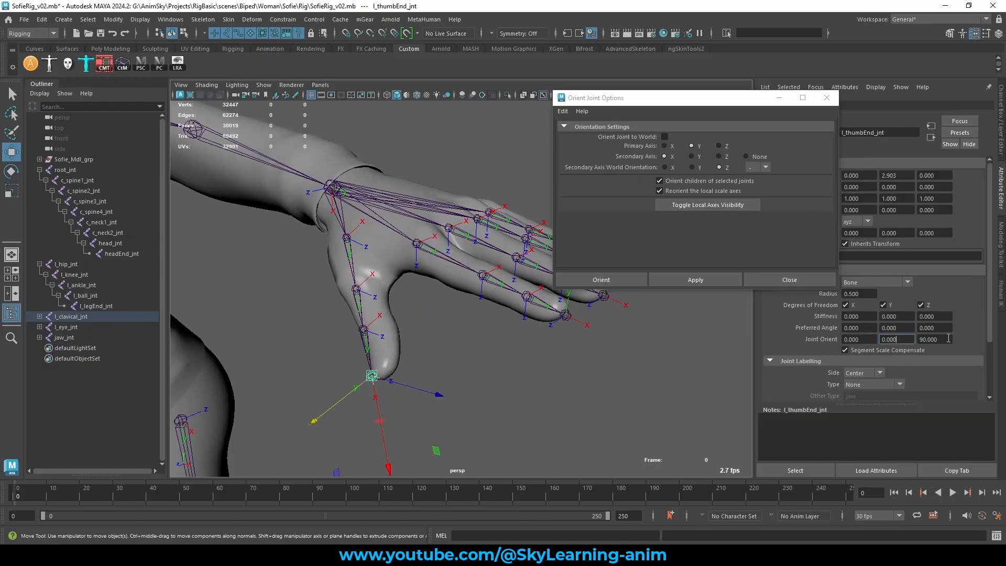
pyautogui.click(491, 412)
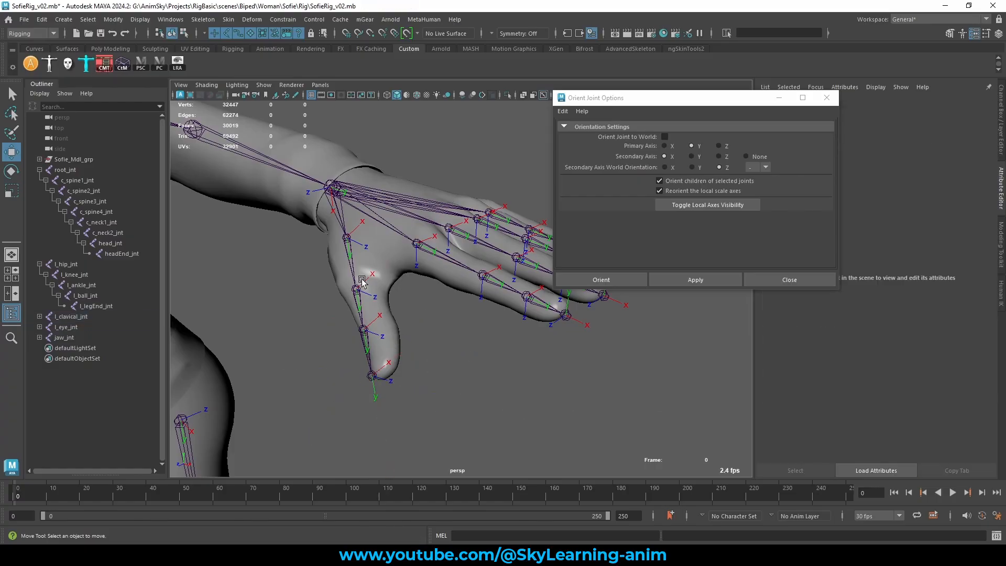
# Step: Rotate l_thumb1_jnt further around Y to about 33.3° to match the thumb's bend direction
pyautogui.click(351, 256)
pyautogui.keyDown('alt'); pyautogui.moveTo(351, 255); pyautogui.dragTo(399, 196); pyautogui.keyUp('alt')
pyautogui.press('e')
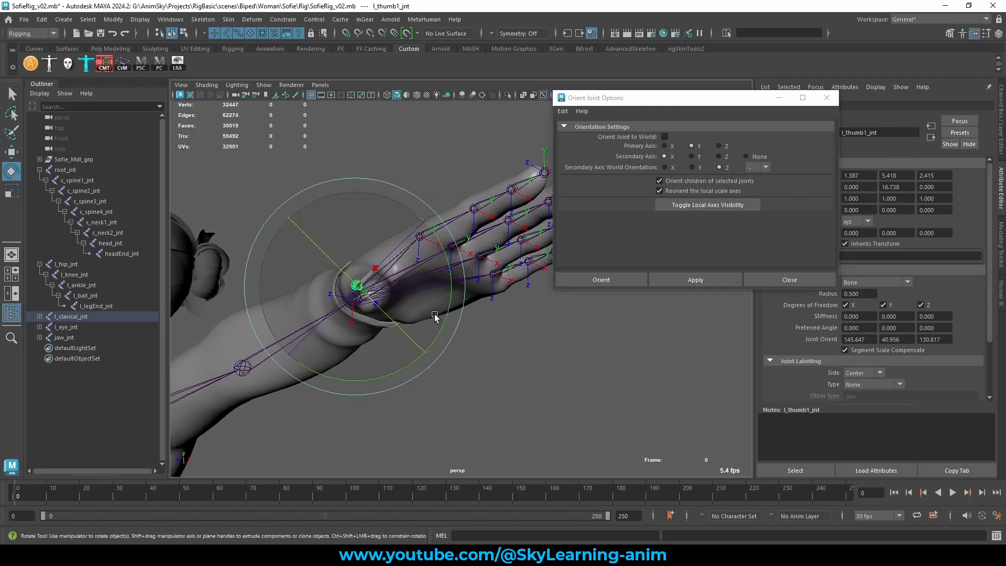
pyautogui.moveTo(447, 313); pyautogui.dragTo(329, 289)
pyautogui.press('w')
pyautogui.scroll(4, 441, 330)
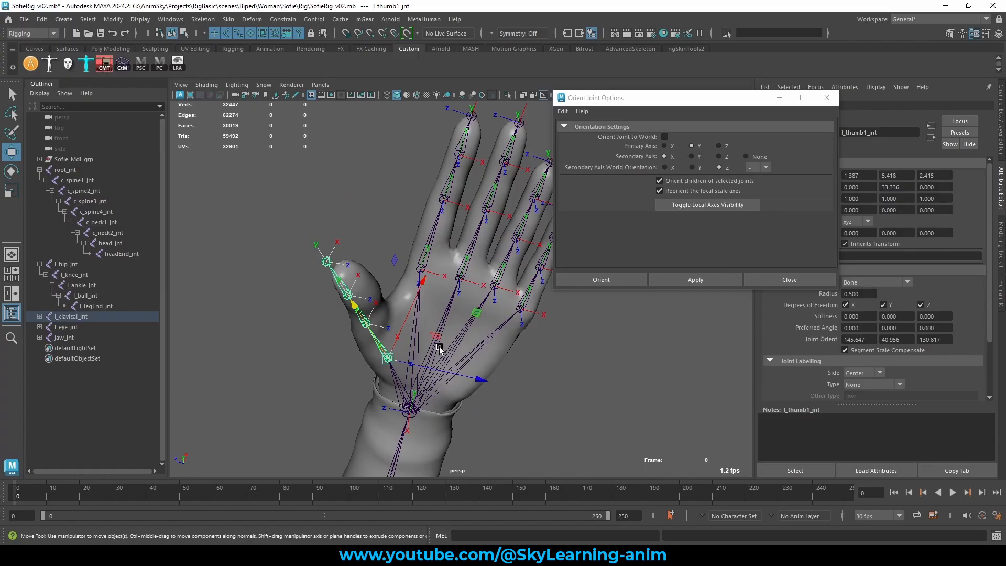
# Step: Rotate l_thumb1_jnt to about 4.3° around X to fit the chain inside the thumb, undoing the extra test rotation
pyautogui.keyDown('alt'); pyautogui.moveTo(430, 351); pyautogui.dragTo(377, 229); pyautogui.keyUp('alt')
pyautogui.press('e')
pyautogui.moveTo(277, 227); pyautogui.dragTo(419, 232)
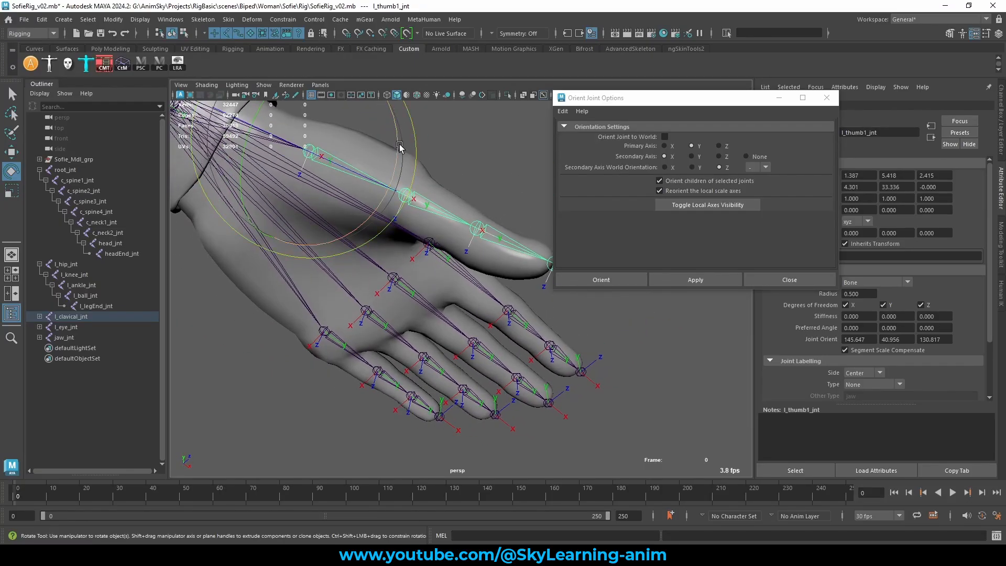
pyautogui.moveTo(399, 147); pyautogui.dragTo(401, 145)
pyautogui.hotkey('ctrl', 'z')
pyautogui.keyDown('alt'); pyautogui.moveTo(437, 234); pyautogui.dragTo(331, 397); pyautogui.keyUp('alt')
pyautogui.scroll(4, 539, 389)
pyautogui.press('w')
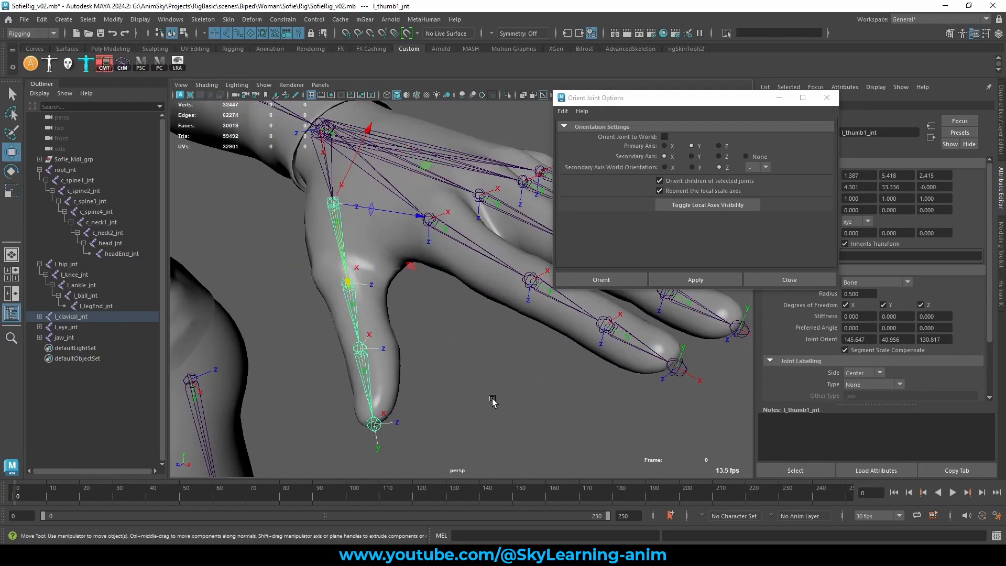
# Step: Hide the local rotation axes on l_wrist_jnt and its entire joint hierarchy
pyautogui.click(492, 401)
pyautogui.click(340, 230)
pyautogui.moveTo(622, 103); pyautogui.dragTo(654, 296)
pyautogui.scroll(-4, 363, 197)
pyautogui.keyDown('alt'); pyautogui.moveTo(364, 197); pyautogui.dragTo(430, 274); pyautogui.keyUp('alt')
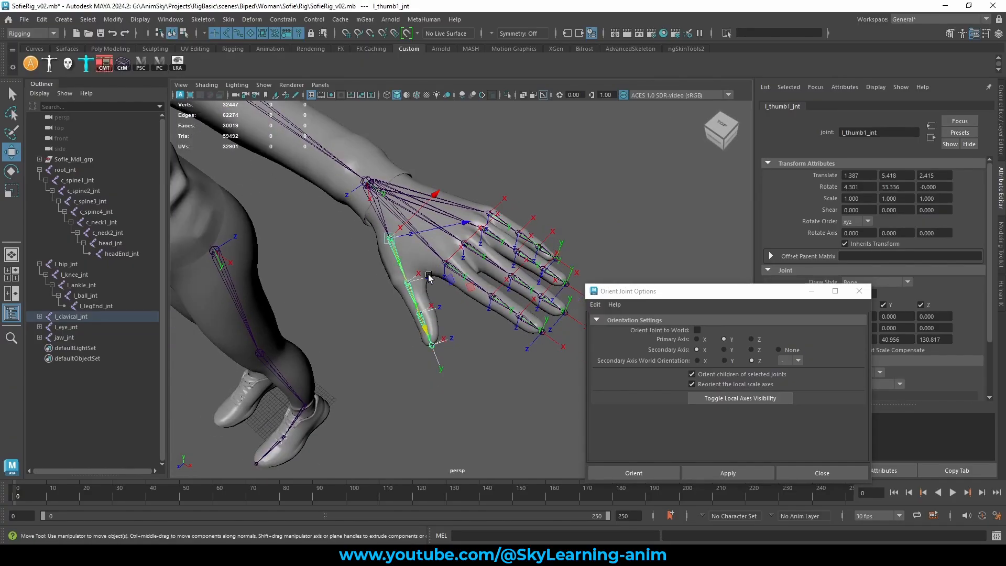
pyautogui.press('q')
pyautogui.click(382, 186)
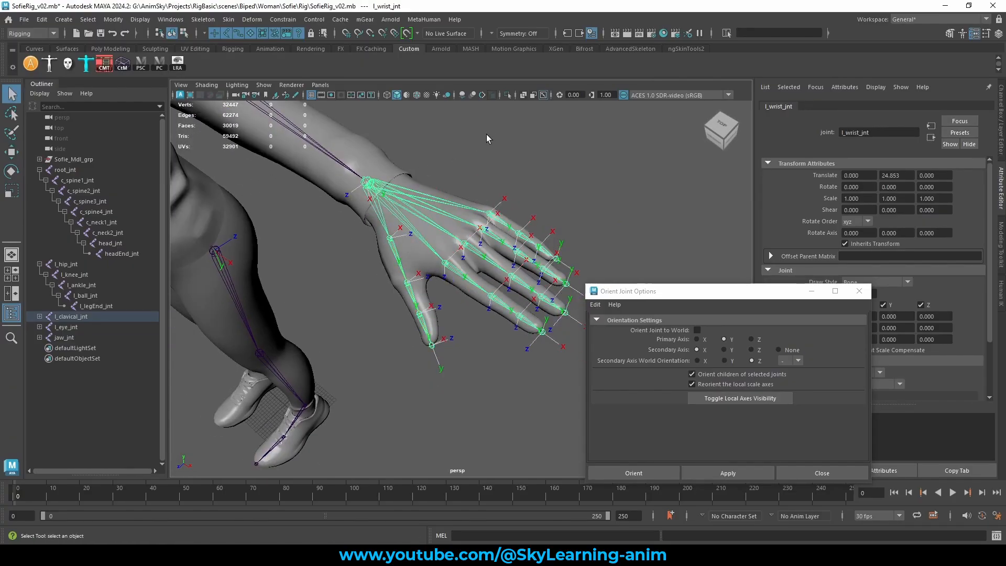
pyautogui.moveTo(451, 125); pyautogui.dragTo(457, 223, button='right')
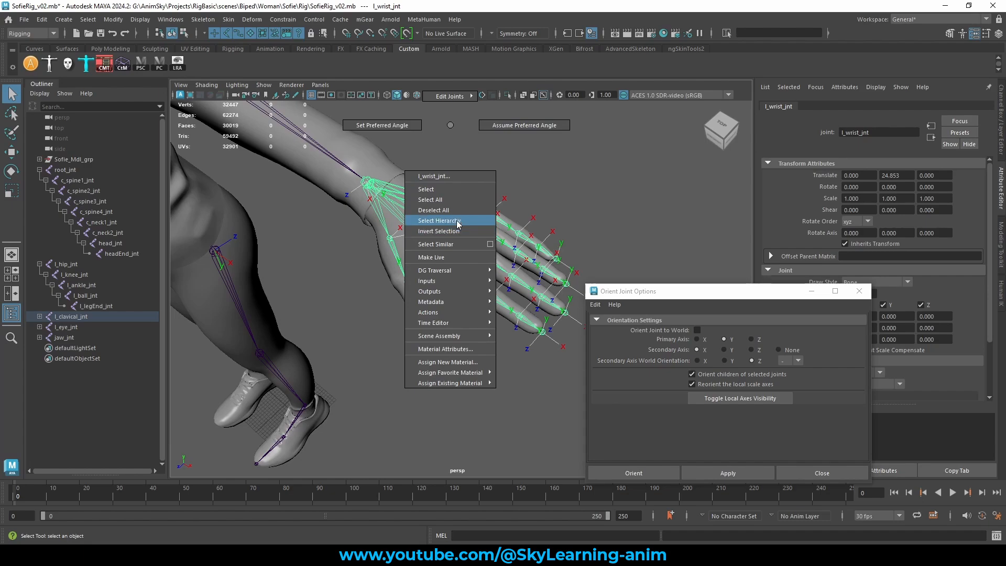
pyautogui.moveTo(456, 223); pyautogui.dragTo(456, 223, button='right')
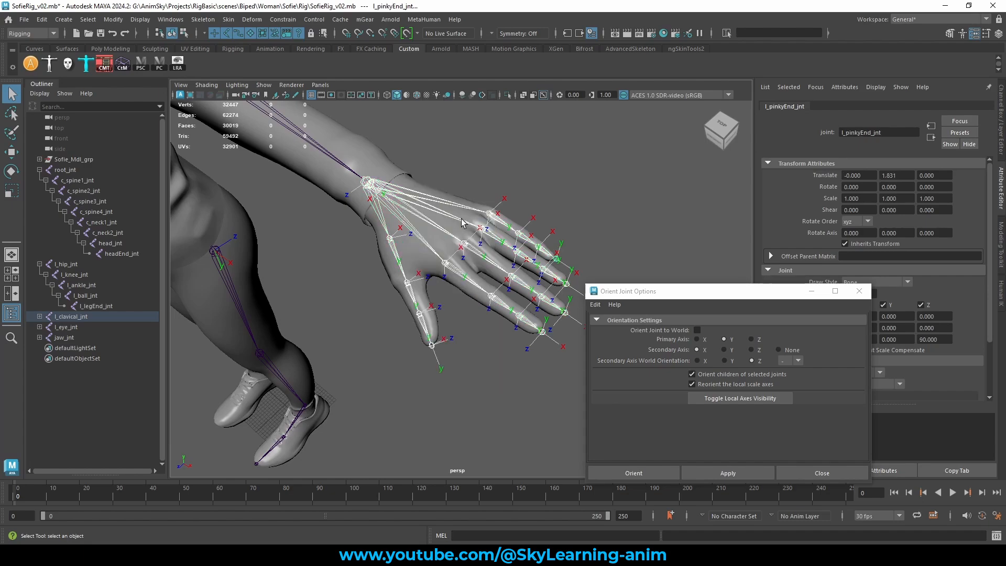
pyautogui.keyDown('alt'); pyautogui.moveTo(457, 223); pyautogui.dragTo(405, 248); pyautogui.keyUp('alt')
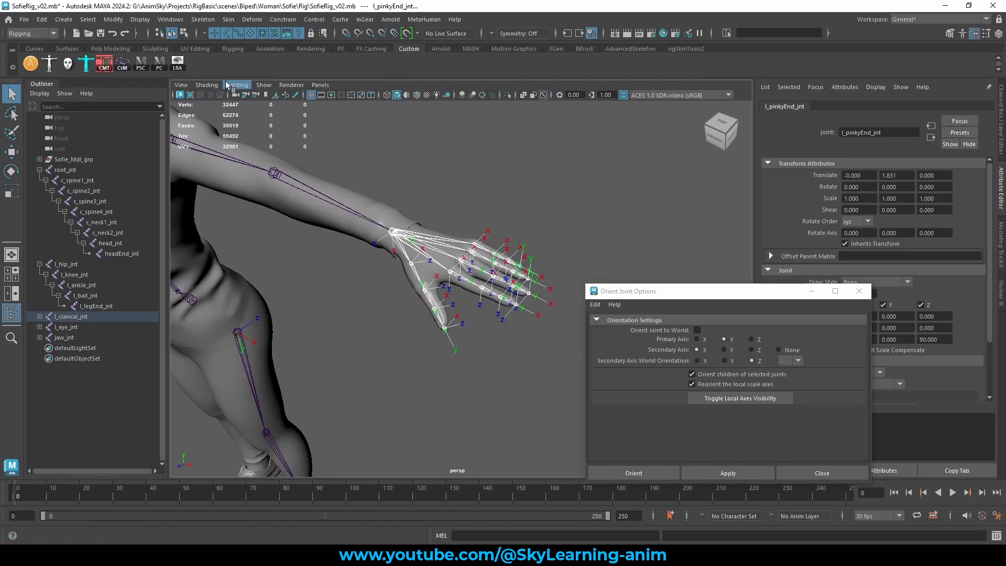
pyautogui.click(178, 62)
# Step: Hide the local rotation axes of l_hip_jnt
pyautogui.scroll(-4, 503, 199)
pyautogui.keyDown('alt'); pyautogui.moveTo(503, 199); pyautogui.dragTo(594, 151, button='middle'); pyautogui.keyUp('alt')
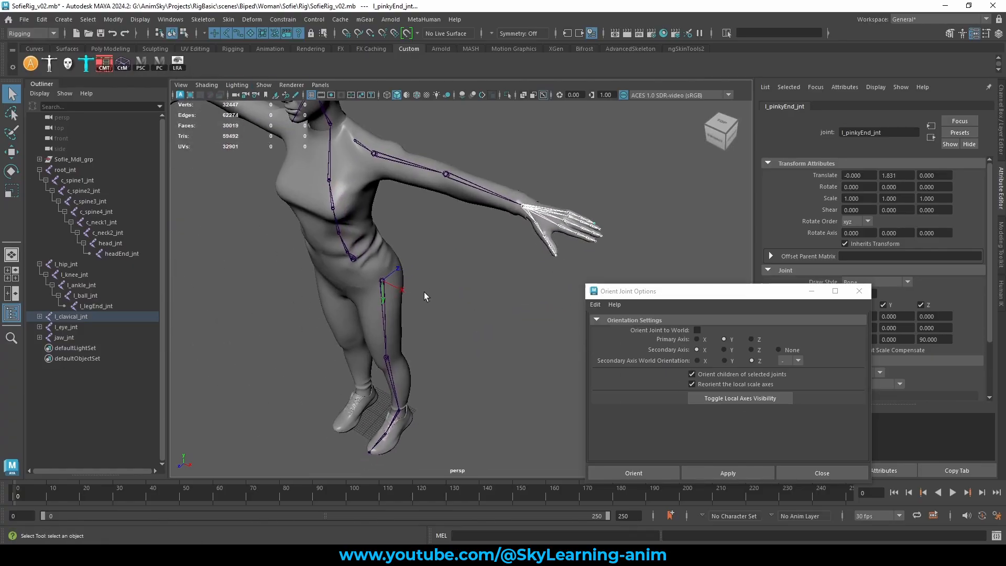
pyautogui.click(382, 281)
pyautogui.keyDown('alt'); pyautogui.moveTo(445, 315); pyautogui.dragTo(410, 308, button='right'); pyautogui.keyUp('alt')
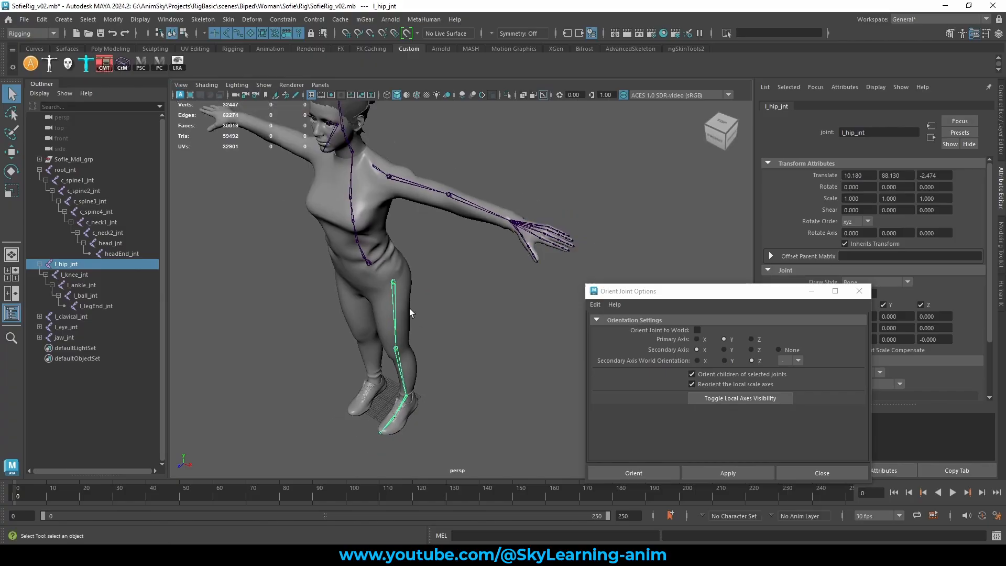
# Step: Try parenting l_clavical_jnt under c_neck1_jnt, and undo the parenting
pyautogui.keyDown('alt'); pyautogui.moveTo(410, 308); pyautogui.dragTo(389, 281); pyautogui.keyUp('alt')
pyautogui.keyDown('alt'); pyautogui.moveTo(471, 310); pyautogui.dragTo(529, 328, button='right'); pyautogui.keyUp('alt')
pyautogui.keyDown('alt'); pyautogui.moveTo(530, 328); pyautogui.dragTo(595, 350, button='middle'); pyautogui.keyUp('alt')
pyautogui.keyDown('alt'); pyautogui.moveTo(252, 254); pyautogui.dragTo(371, 196, button='right'); pyautogui.keyUp('alt')
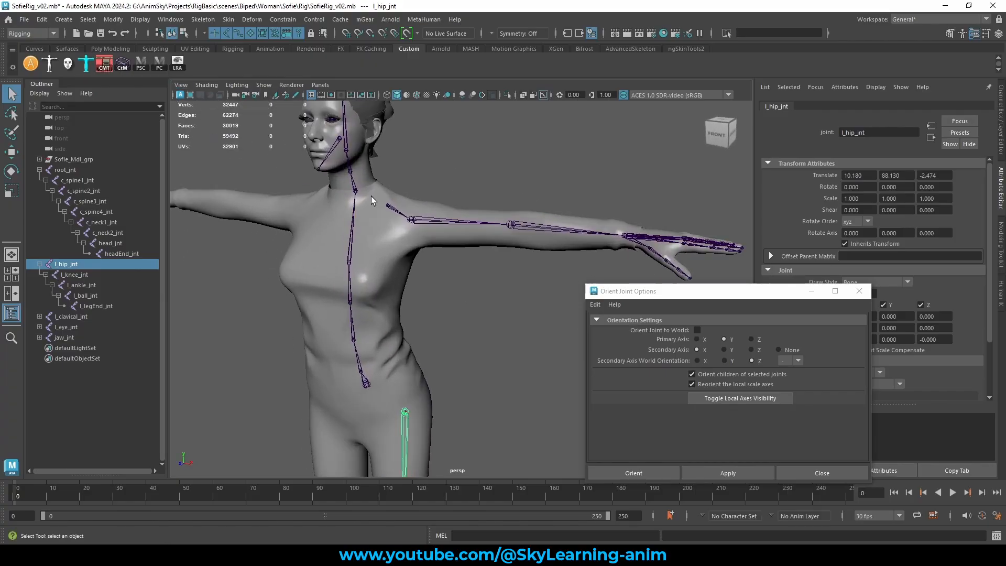
pyautogui.click(387, 205)
pyautogui.keyDown('shift'); pyautogui.click(355, 185); pyautogui.keyUp('shift')
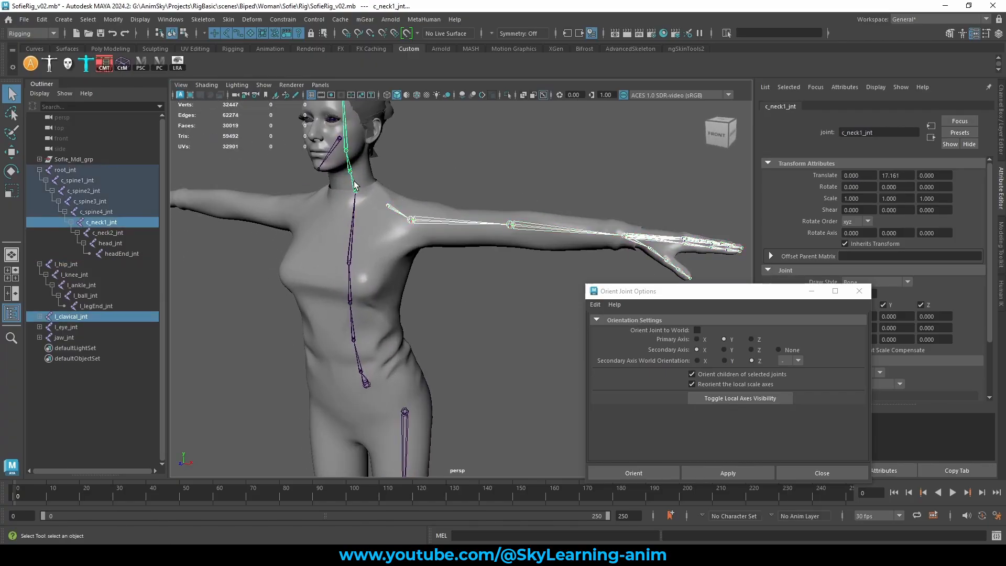
pyautogui.press('p')
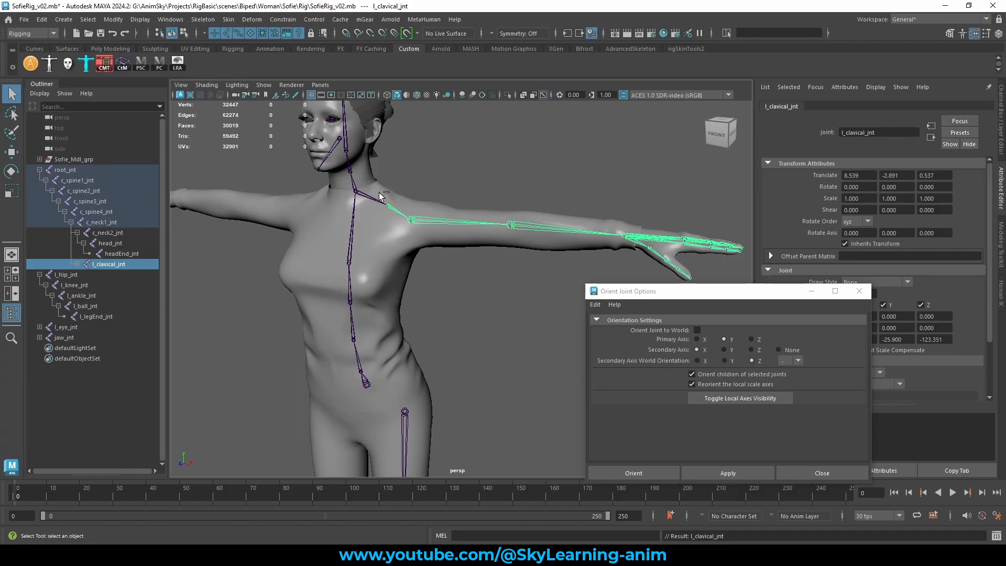
pyautogui.hotkey('ctrl', 'z')
# Step: Parent l_clavical_jnt under c_spine4_jnt in the upper chest
pyautogui.moveTo(384, 225); pyautogui.dragTo(382, 227)
pyautogui.keyDown('shift'); pyautogui.moveTo(360, 235); pyautogui.dragTo(339, 244); pyautogui.keyUp('shift')
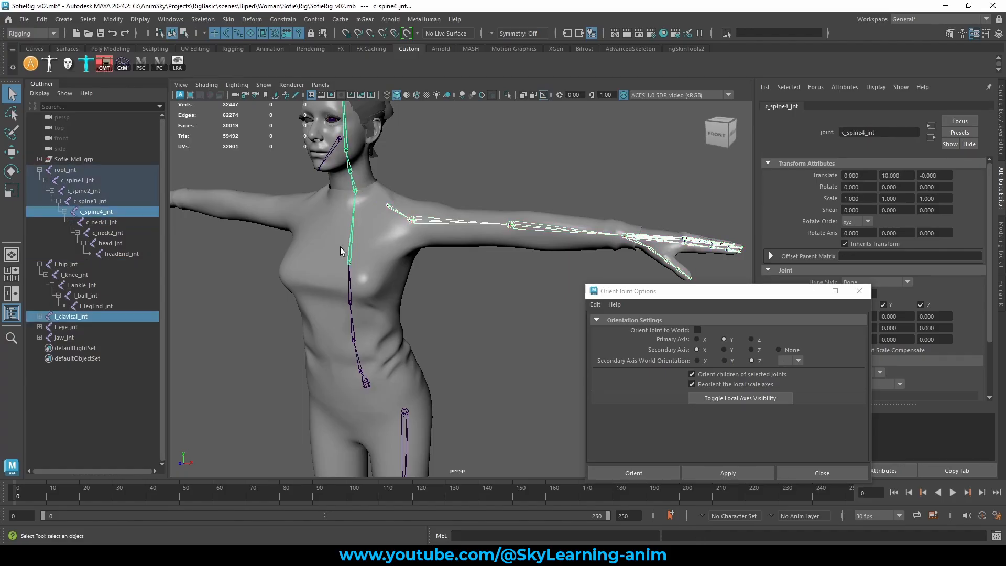
pyautogui.press('p')
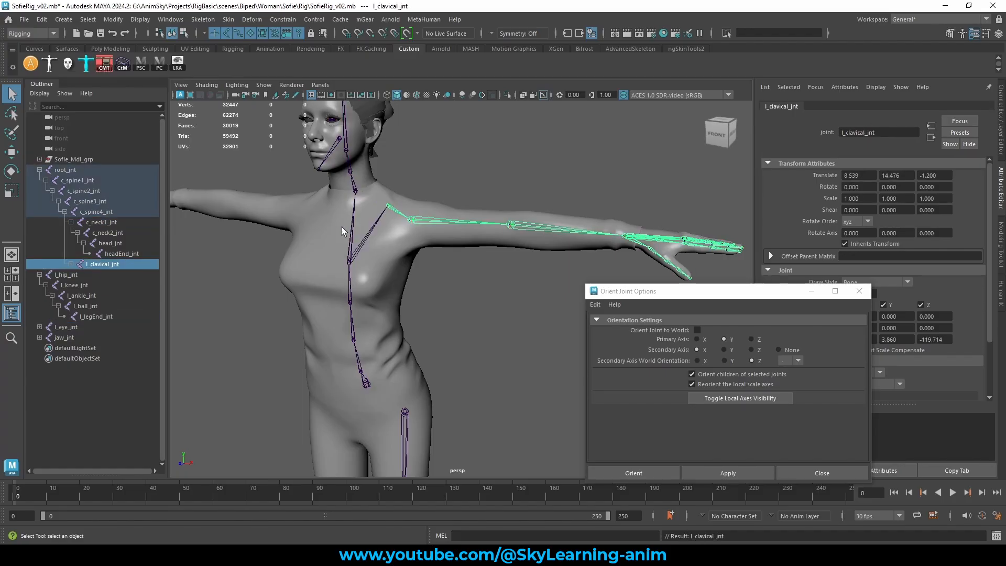
pyautogui.click(356, 191)
# Step: Parent l_hip_jnt under root_jnt to connect the left leg chain to the pelvis
pyautogui.keyDown('alt'); pyautogui.moveTo(409, 342); pyautogui.dragTo(438, 239, button='middle'); pyautogui.keyUp('alt')
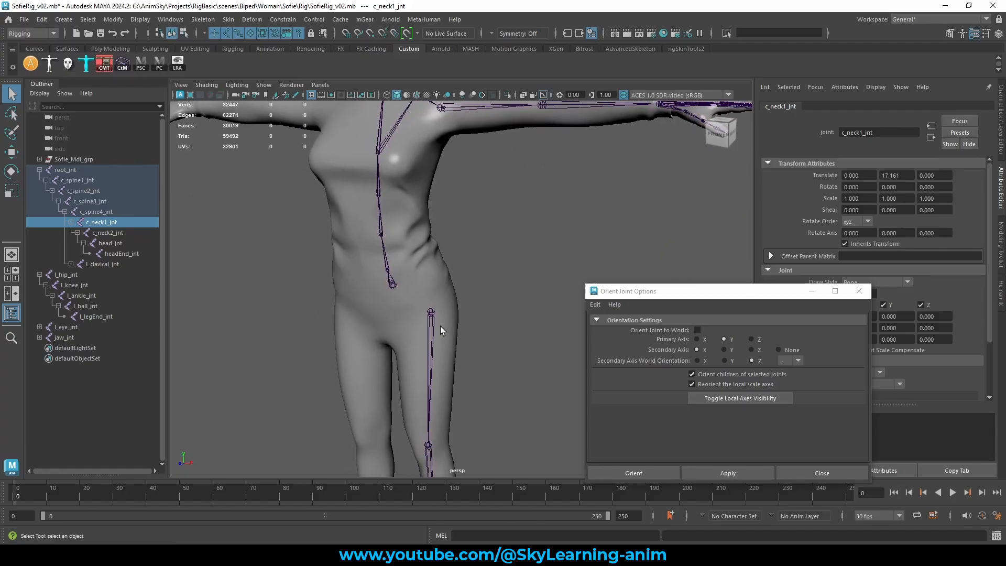
pyautogui.click(431, 314)
pyautogui.keyDown('shift'); pyautogui.click(392, 285); pyautogui.keyUp('shift')
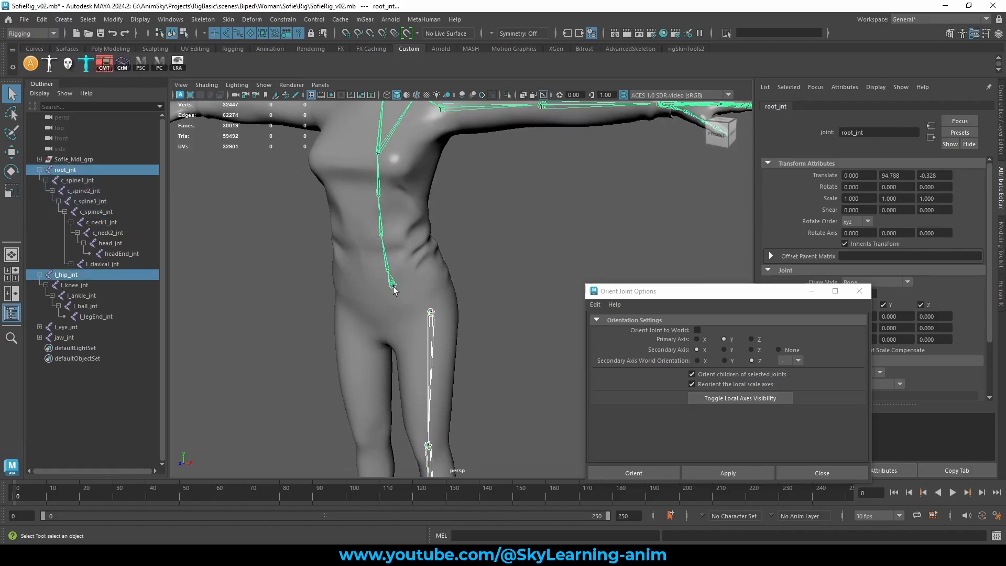
pyautogui.press('p')
pyautogui.press('a')
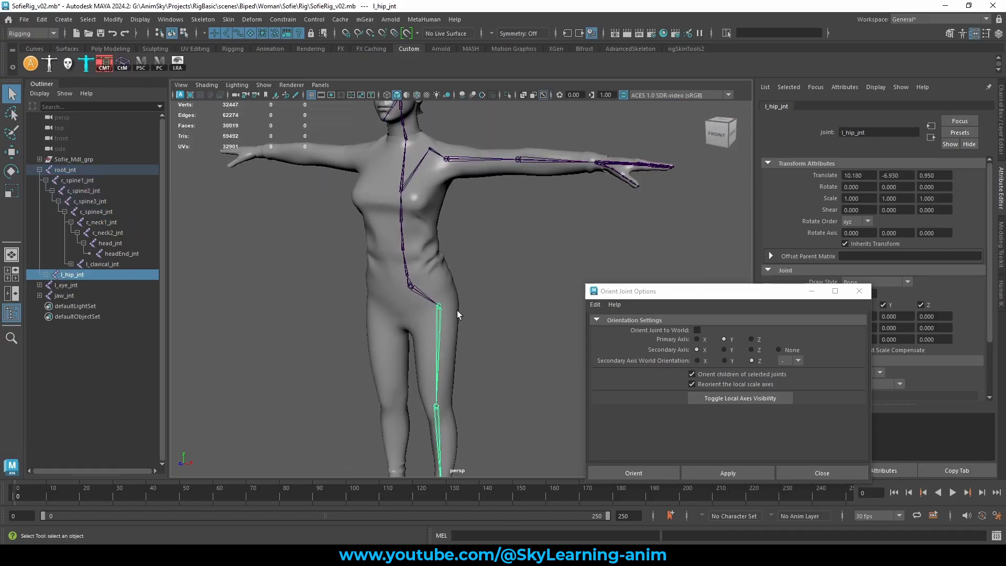
# Step: Select root_jnt to check the connected hierarchy, clear the selection, and save the scene
pyautogui.press('Up')
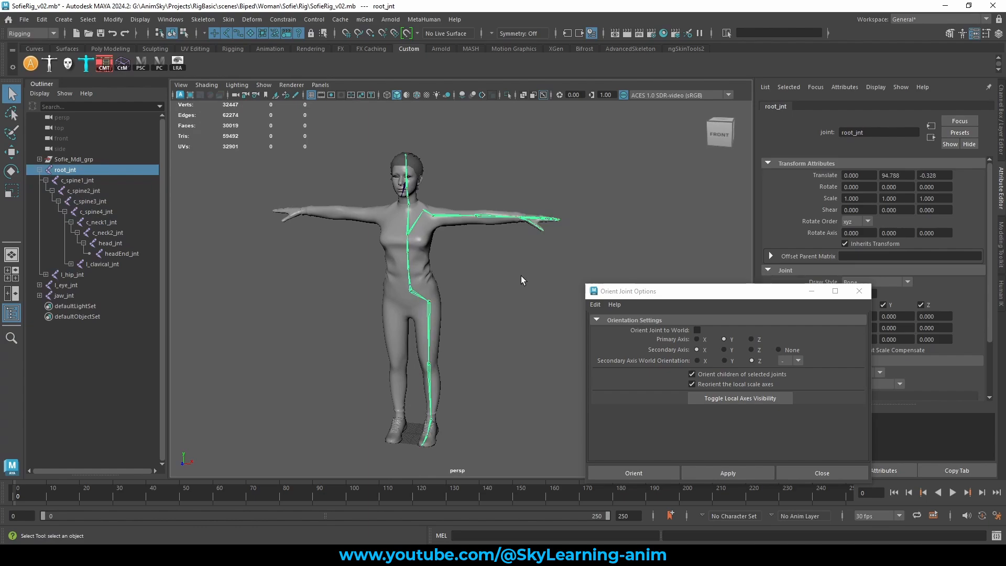
pyautogui.click(516, 275)
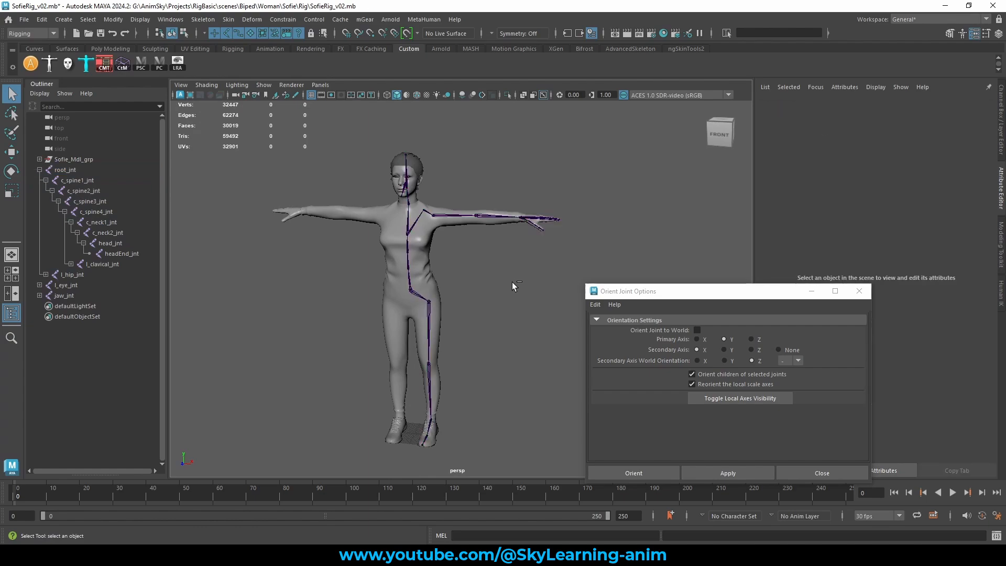
pyautogui.hotkey('ctrl', 's')
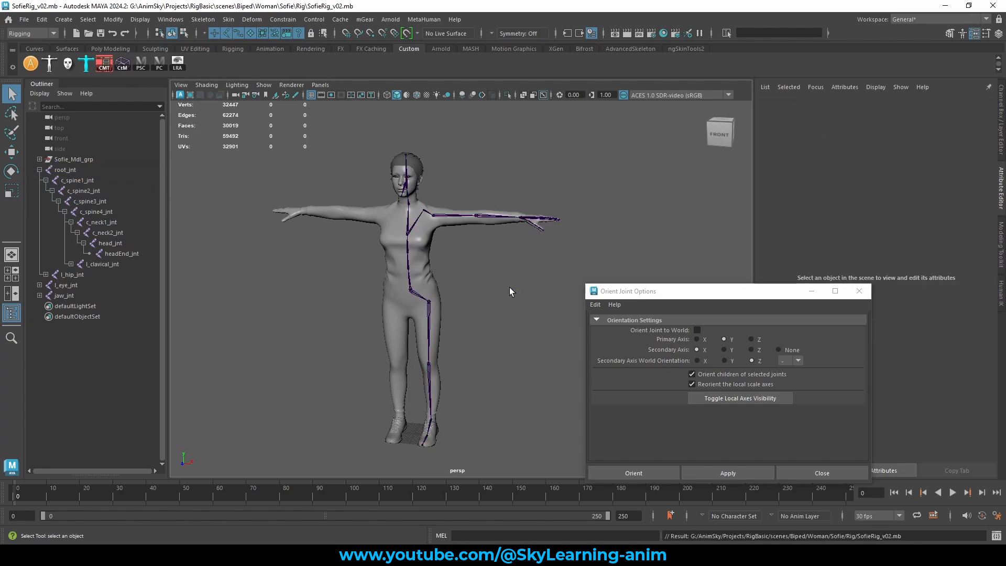
# Step: Close the Orient Joint options and frame the whole character
pyautogui.keyDown('alt'); pyautogui.moveTo(434, 285); pyautogui.dragTo(492, 296, button='right'); pyautogui.keyUp('alt')
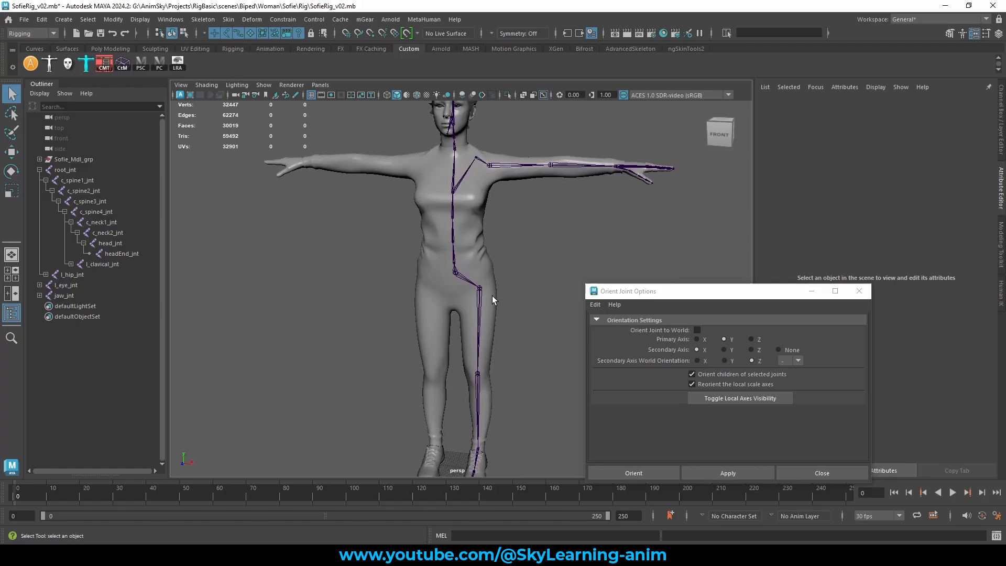
pyautogui.click(860, 292)
pyautogui.press('f')
pyautogui.keyDown('alt'); pyautogui.moveTo(529, 254); pyautogui.dragTo(501, 254); pyautogui.keyUp('alt')
pyautogui.keyDown('alt'); pyautogui.moveTo(516, 262); pyautogui.dragTo(583, 281, button='right'); pyautogui.keyUp('alt')
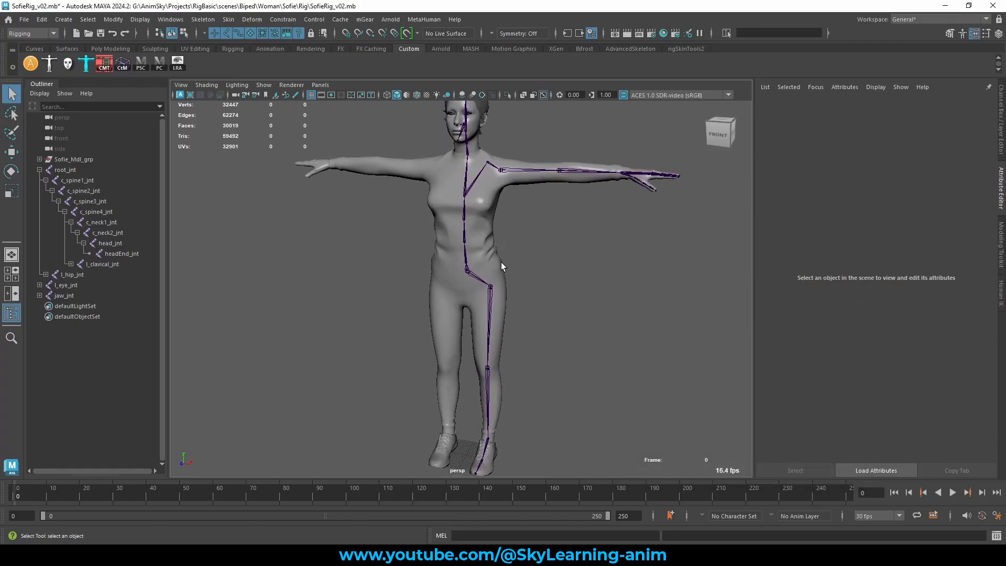
# Step: Select l_clavical_jnt and examine how the left arm, spine and leg chains connect across the body
pyautogui.keyDown('alt'); pyautogui.moveTo(589, 202); pyautogui.dragTo(584, 221); pyautogui.keyUp('alt')
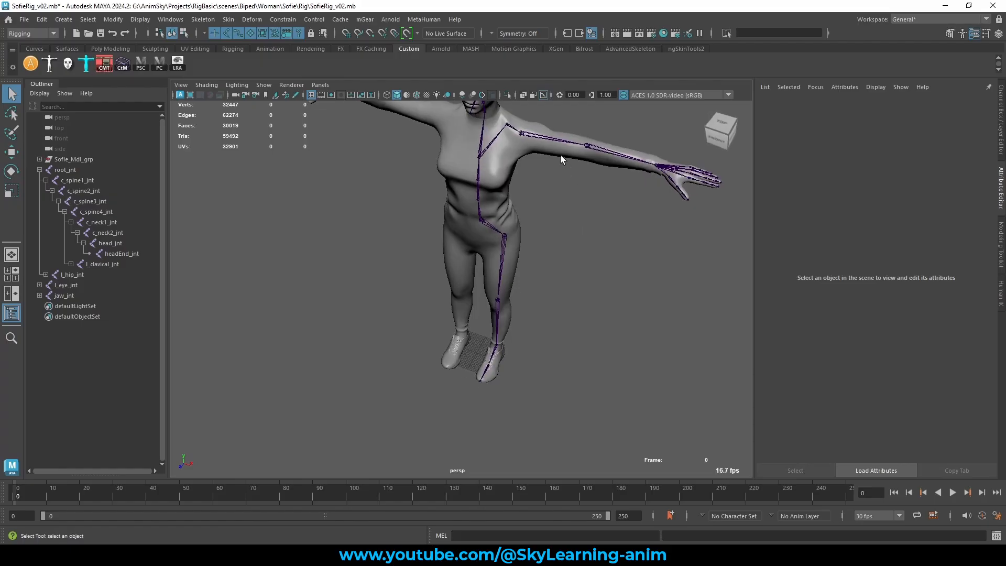
pyautogui.keyDown('alt'); pyautogui.moveTo(553, 176); pyautogui.dragTo(509, 242, button='middle'); pyautogui.keyUp('alt')
pyautogui.scroll(1, 470, 185)
pyautogui.click(470, 192)
pyautogui.keyDown('alt'); pyautogui.moveTo(478, 233); pyautogui.dragTo(574, 180); pyautogui.keyUp('alt')
pyautogui.keyDown('alt'); pyautogui.moveTo(416, 280); pyautogui.dragTo(426, 362, button='middle'); pyautogui.keyUp('alt')
pyautogui.scroll(7, 503, 260)
pyautogui.scroll(-4, 598, 315)
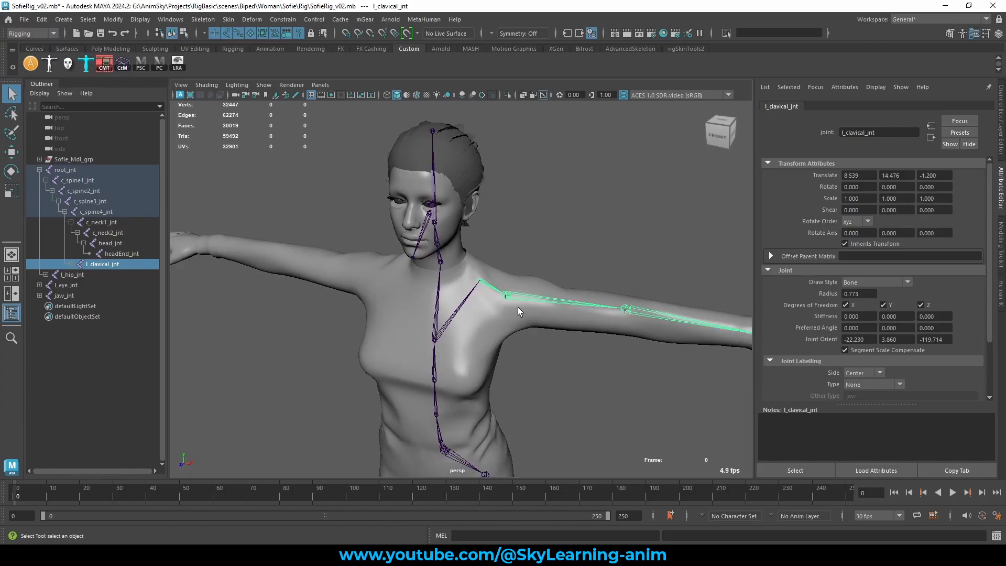
pyautogui.keyDown('alt'); pyautogui.moveTo(518, 308); pyautogui.dragTo(534, 253, button='middle'); pyautogui.keyUp('alt')
pyautogui.scroll(-6, 530, 285)
pyautogui.keyDown('alt'); pyautogui.moveTo(521, 312); pyautogui.dragTo(521, 221, button='middle'); pyautogui.keyUp('alt')
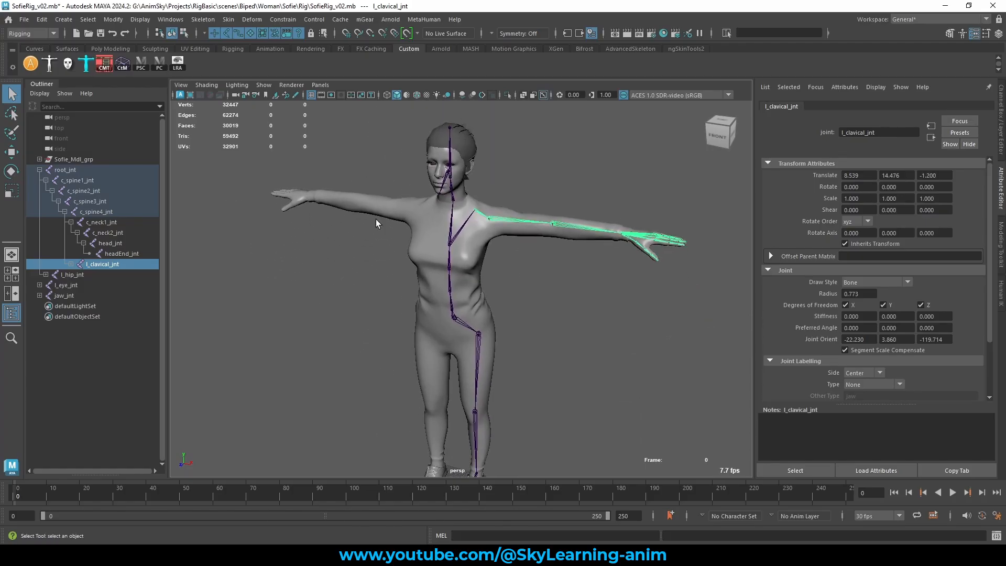
pyautogui.scroll(-2, 486, 253)
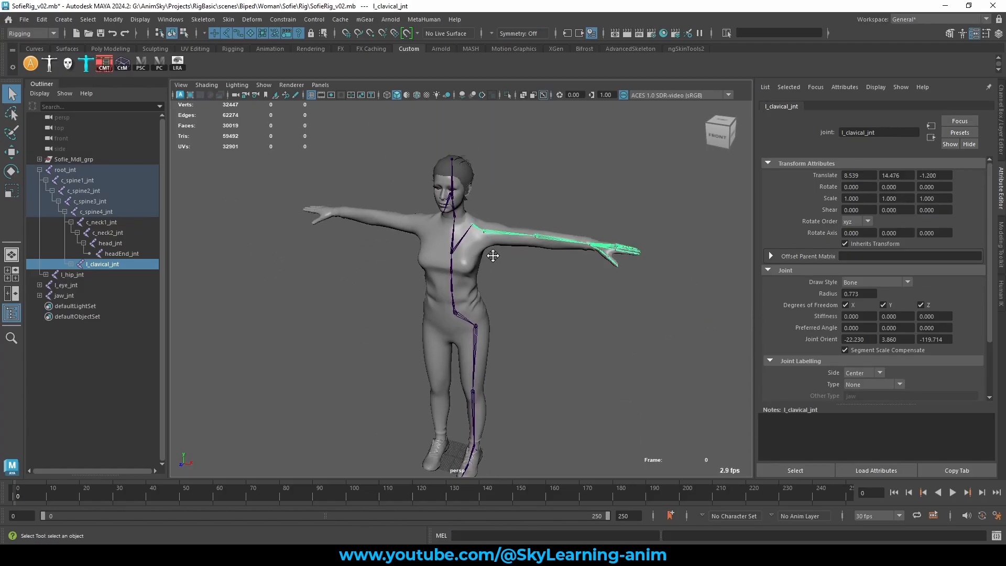
pyautogui.keyDown('alt'); pyautogui.moveTo(493, 255); pyautogui.dragTo(494, 235, button='middle'); pyautogui.keyUp('alt')
# Step: Mirror the l_clavical_jnt chain across YZ with the Behavior function, replacing l_ with r_ in the joint names
pyautogui.click(480, 194)
pyautogui.click(474, 205)
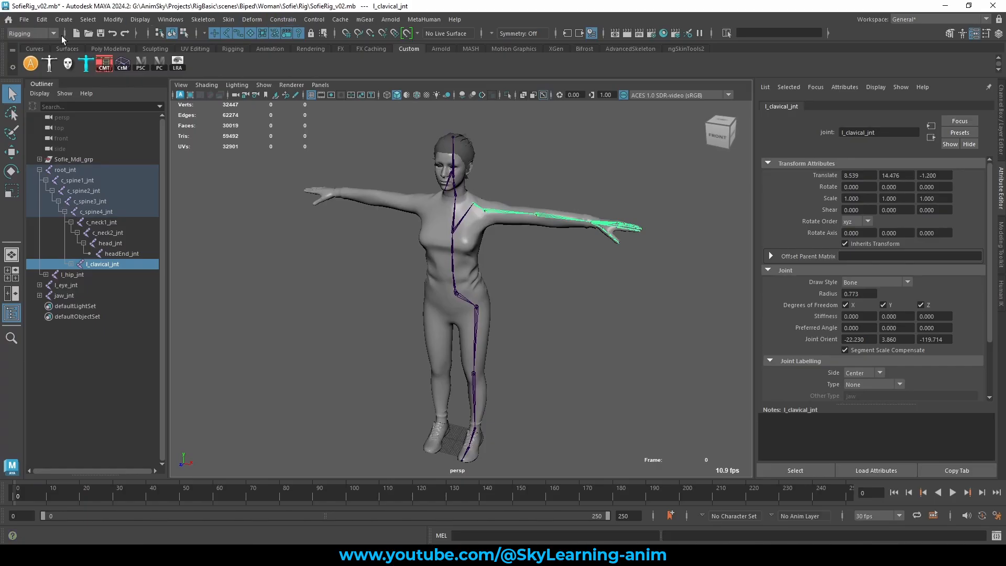
pyautogui.click(208, 21)
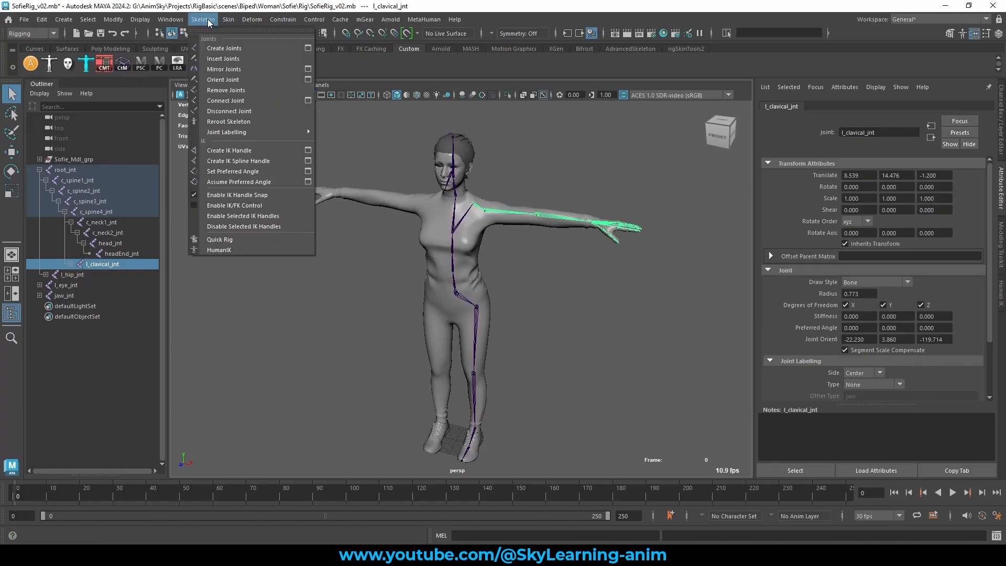
pyautogui.click(308, 69)
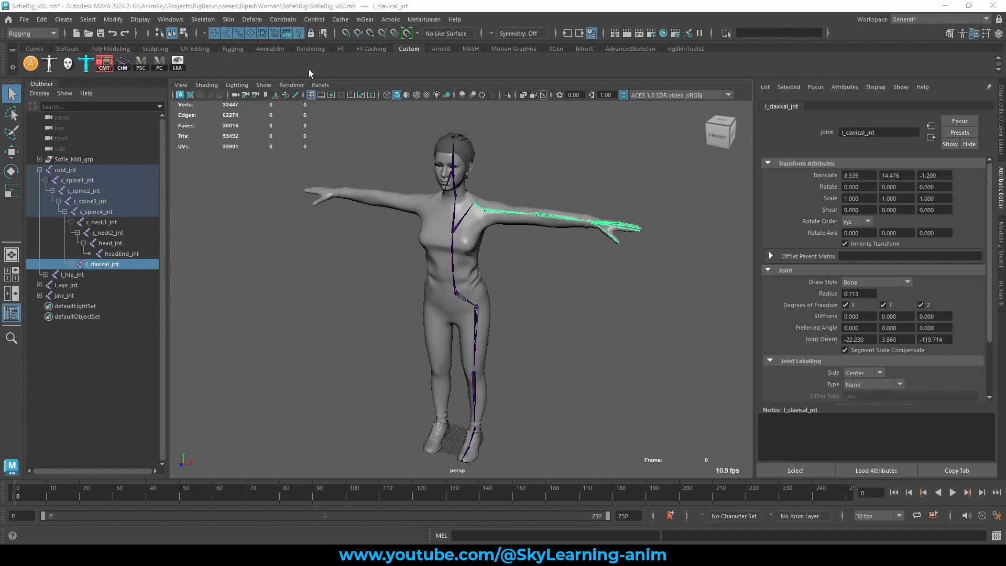
pyautogui.moveTo(712, 294); pyautogui.dragTo(762, 131)
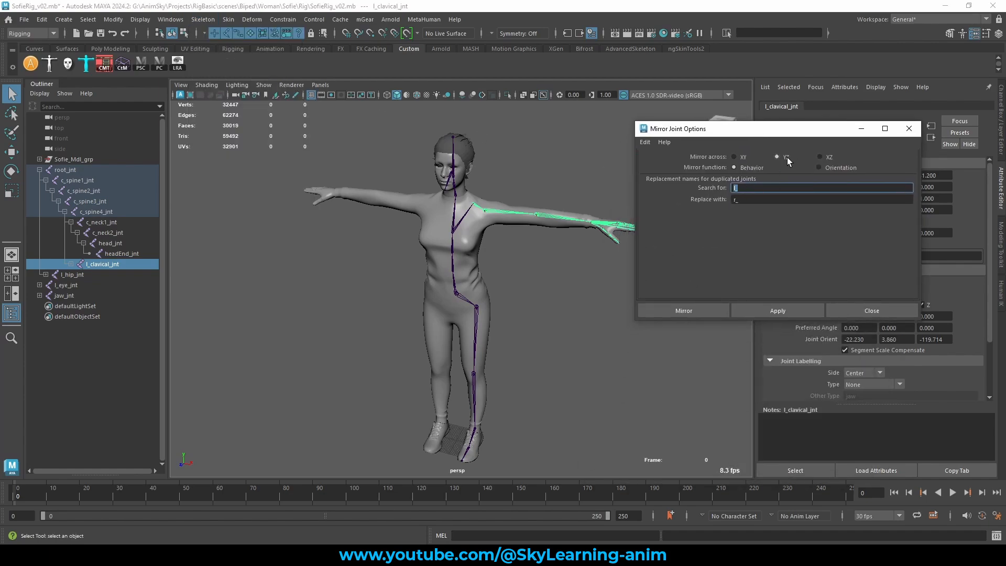
pyautogui.click(757, 188)
pyautogui.press('Tab')
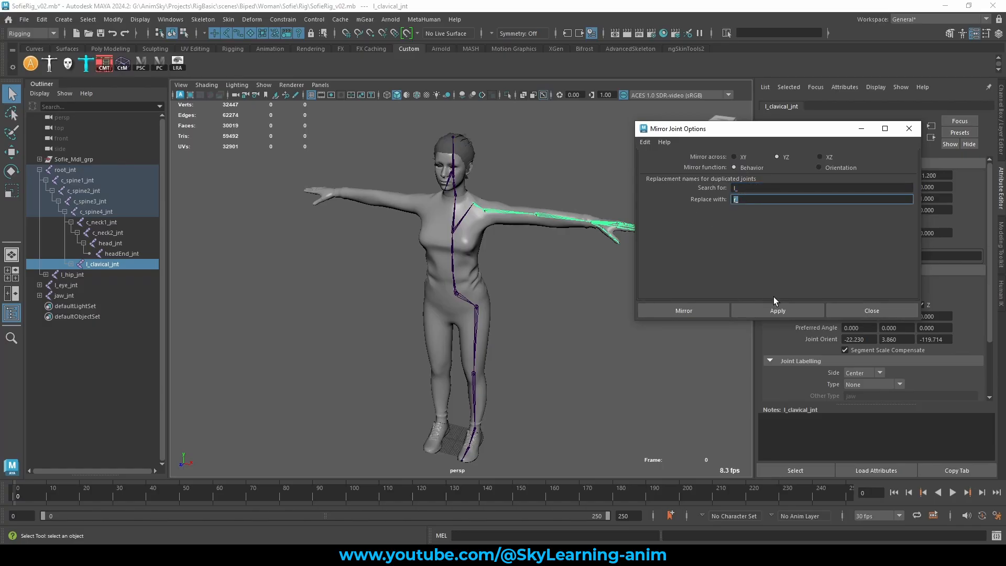
pyautogui.click(777, 310)
# Step: Mirror the l_hip_jnt leg chain across YZ with Behavior, using the same l_ to r_ name replacement
pyautogui.keyDown('alt'); pyautogui.moveTo(435, 267); pyautogui.dragTo(449, 281); pyautogui.keyUp('alt')
pyautogui.scroll(4, 504, 326)
pyautogui.click(467, 326)
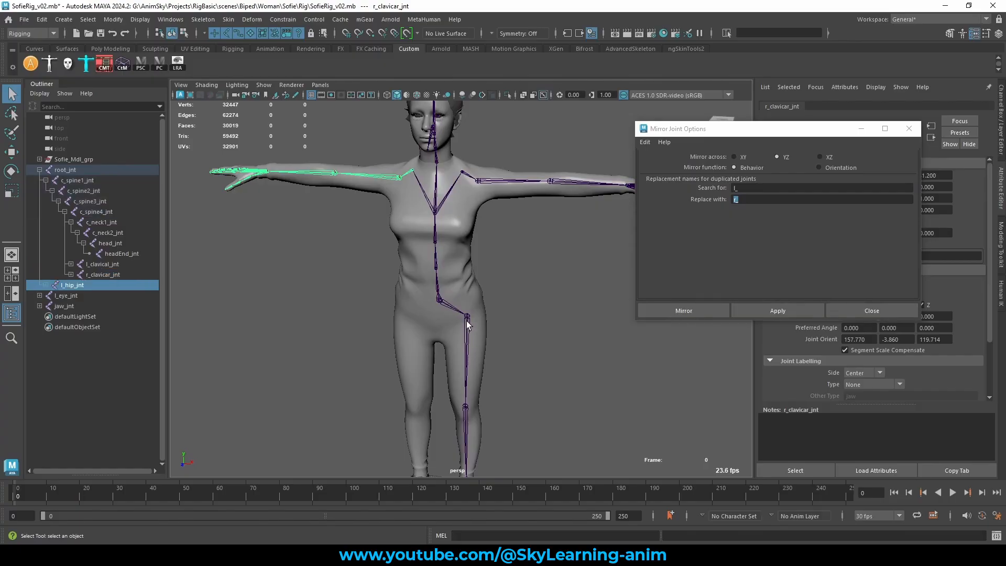
pyautogui.click(777, 310)
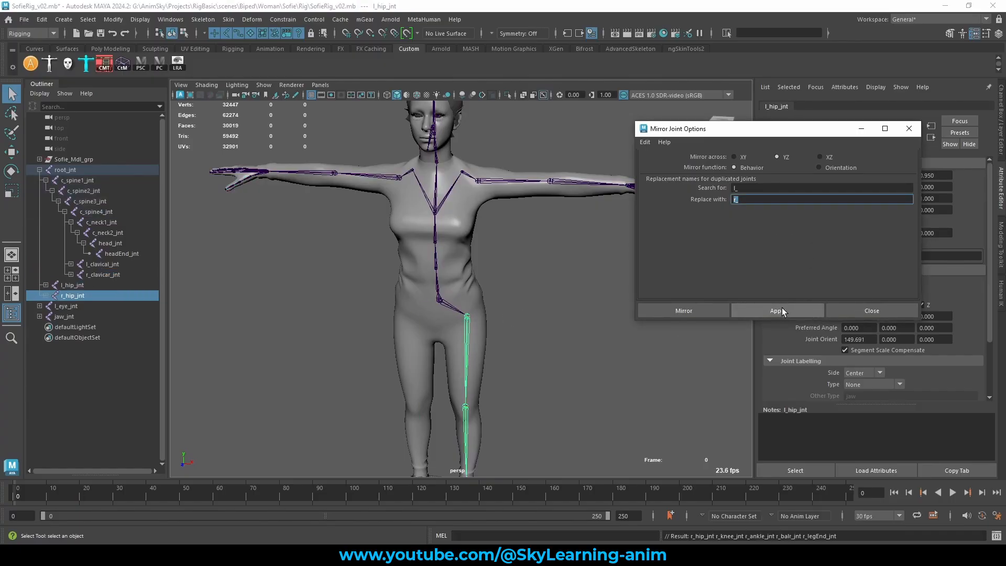
# Step: Mirror the l_eye_jnt chain across YZ with Behavior, replacing l_ with r_ in the names
pyautogui.keyDown('alt'); pyautogui.moveTo(414, 220); pyautogui.dragTo(405, 261); pyautogui.keyUp('alt')
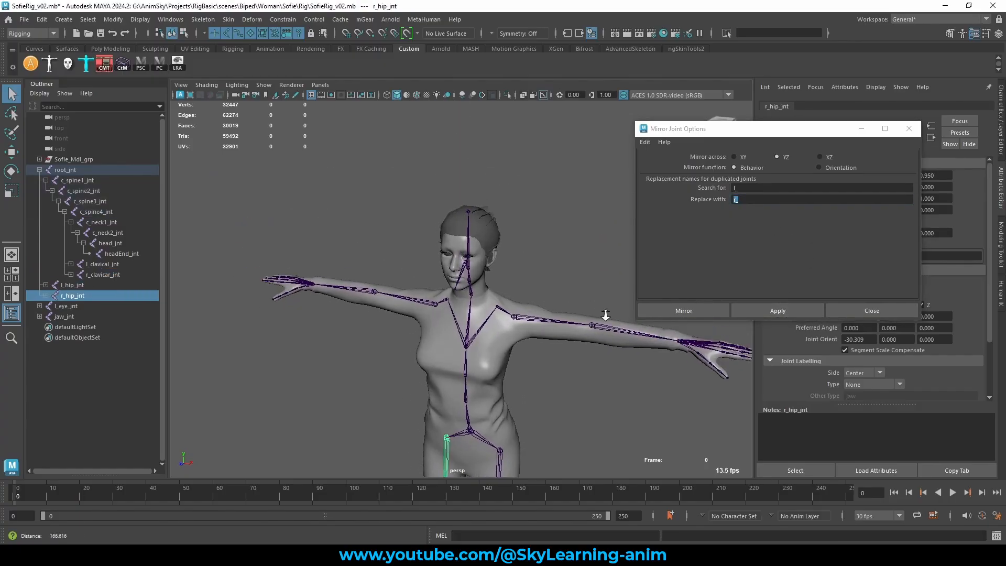
pyautogui.scroll(5, 481, 197)
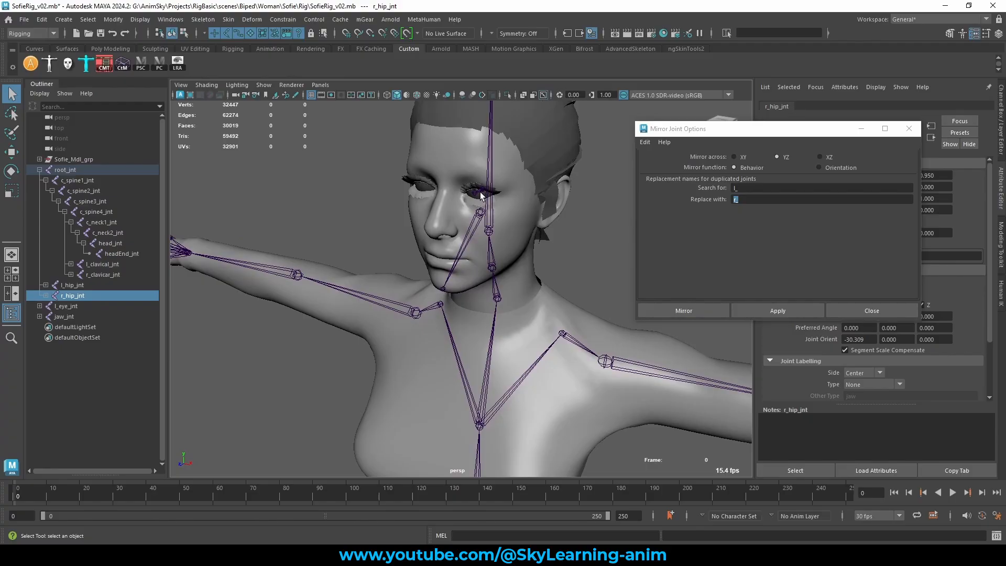
pyautogui.click(481, 196)
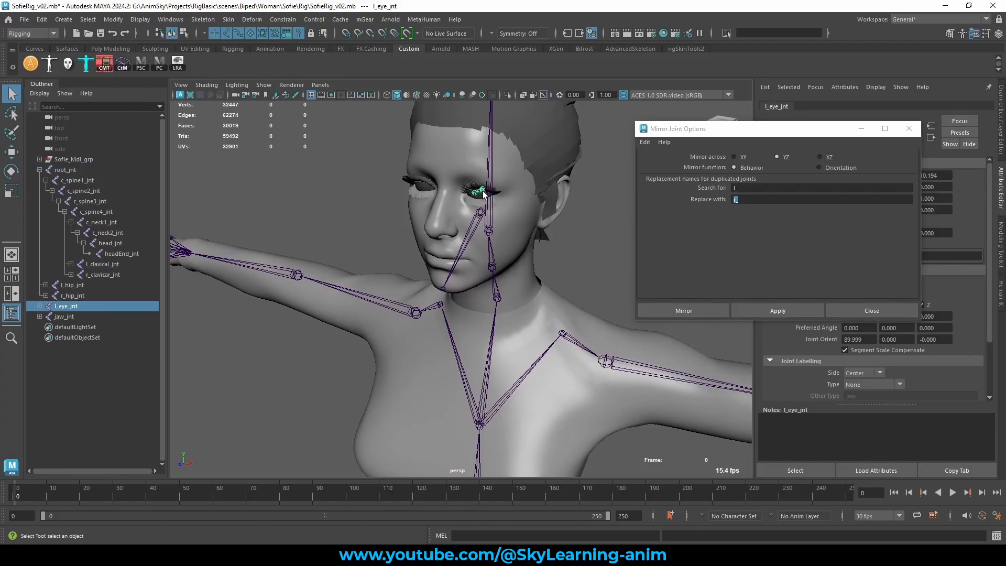
pyautogui.click(791, 309)
pyautogui.scroll(-8, 459, 220)
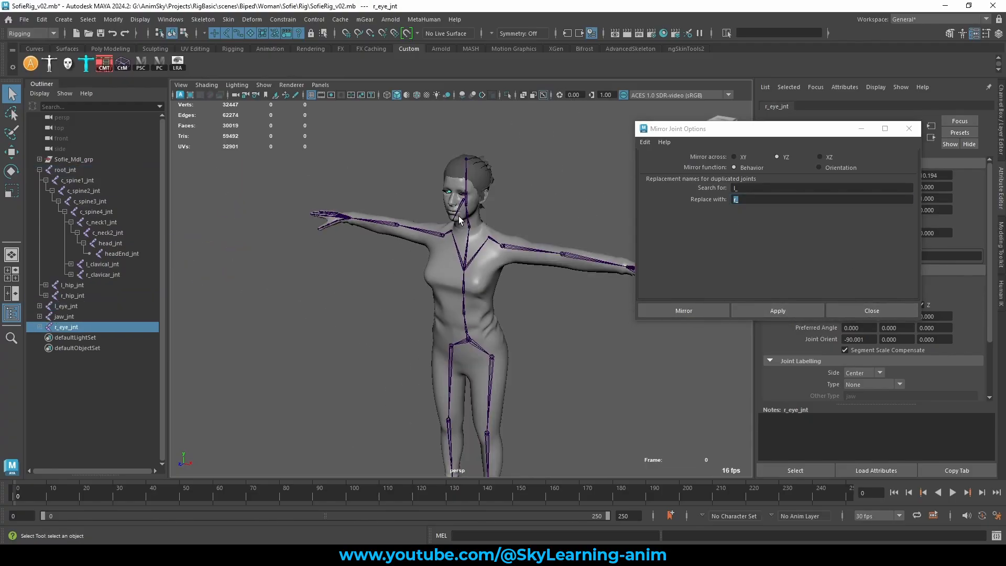
# Step: Close the Mirror Joint options and switch to displaying the Channel Box for the selected joint
pyautogui.keyDown('alt'); pyautogui.moveTo(459, 220); pyautogui.dragTo(523, 227); pyautogui.keyUp('alt')
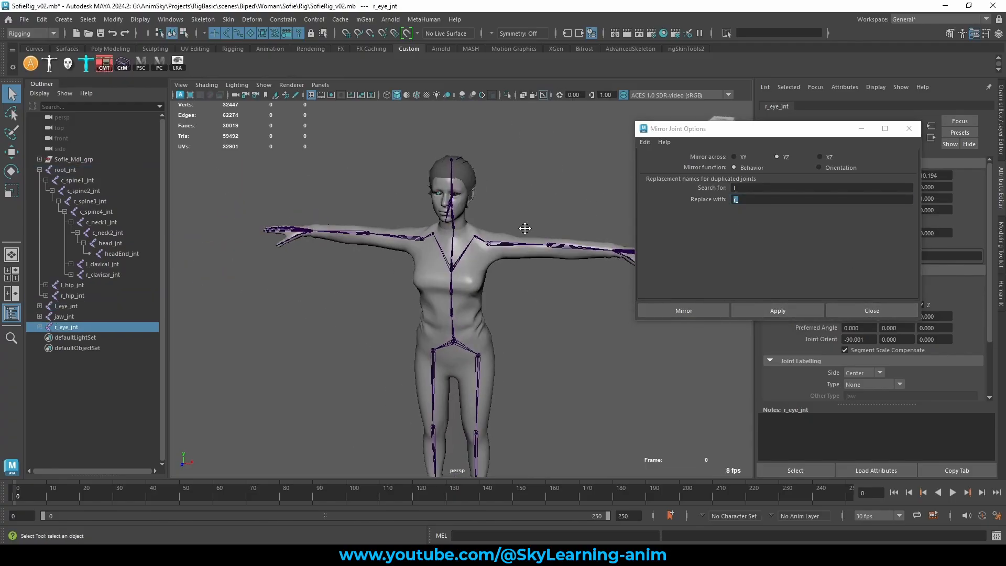
pyautogui.keyDown('alt'); pyautogui.moveTo(523, 227); pyautogui.dragTo(526, 137, button='middle'); pyautogui.keyUp('alt')
pyautogui.click(888, 309)
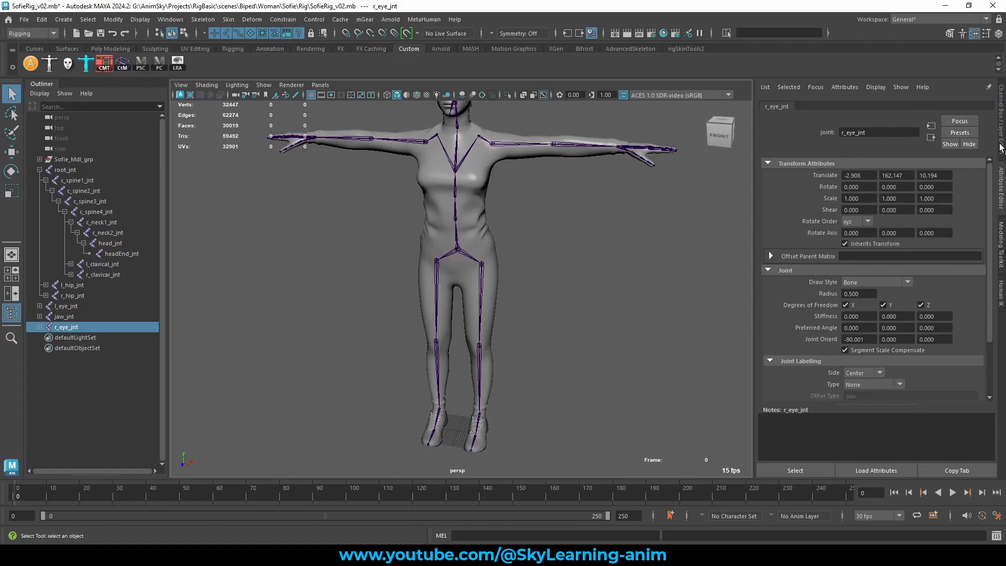
pyautogui.click(999, 148)
# Step: Select r_hip_jnt and l_hip_jnt in turn with the Move tool to compare their channel values and axis directions
pyautogui.scroll(-3, 593, 278)
pyautogui.keyDown('alt'); pyautogui.moveTo(586, 254); pyautogui.dragTo(567, 216, button='middle'); pyautogui.keyUp('alt')
pyautogui.scroll(5, 464, 247)
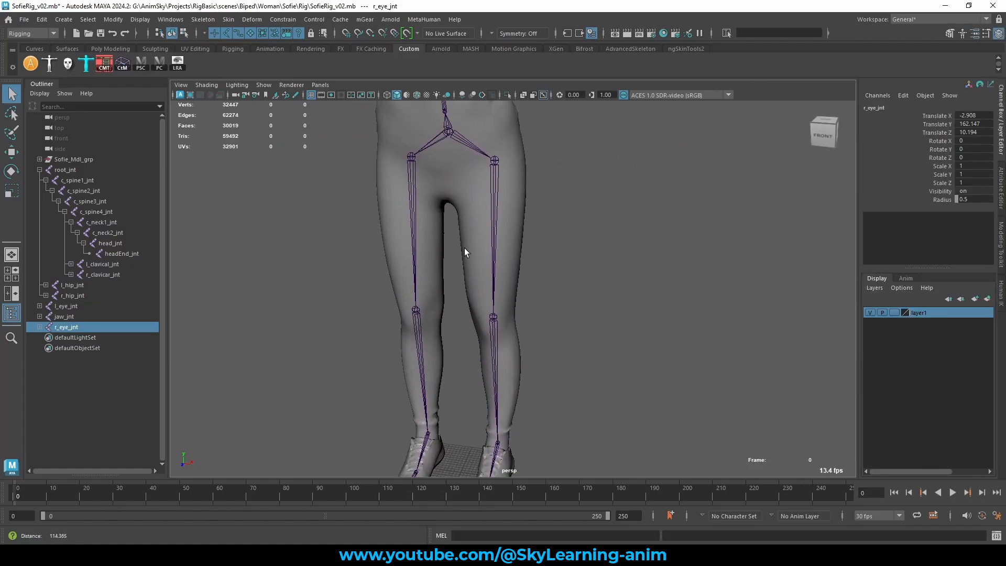
pyautogui.click(407, 209)
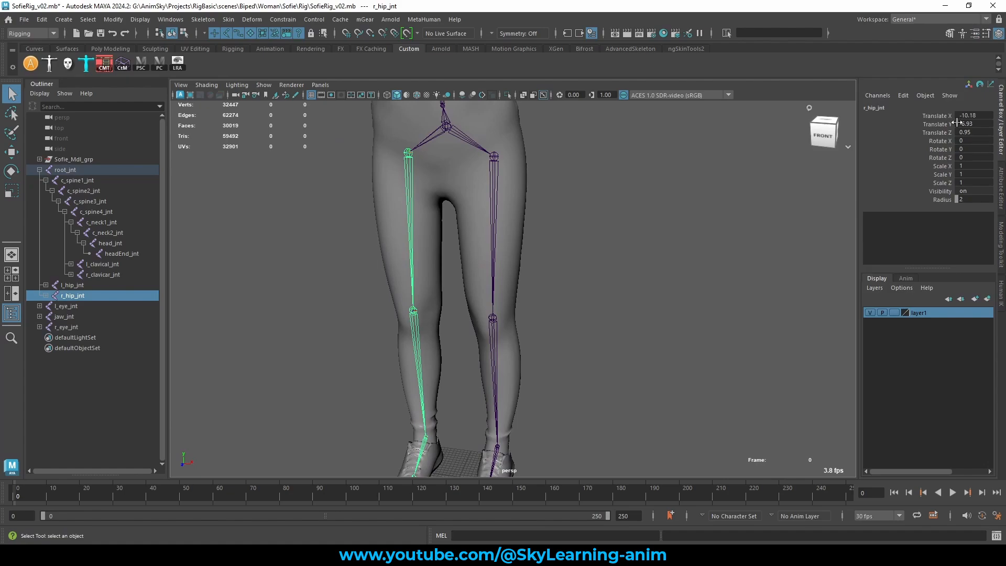
pyautogui.press('w')
pyautogui.moveTo(415, 202)
pyautogui.keyDown('alt'); pyautogui.mouseDown()
pyautogui.moveTo(431, 213)
pyautogui.moveTo(420, 219)
pyautogui.mouseUp(); pyautogui.keyUp('alt')
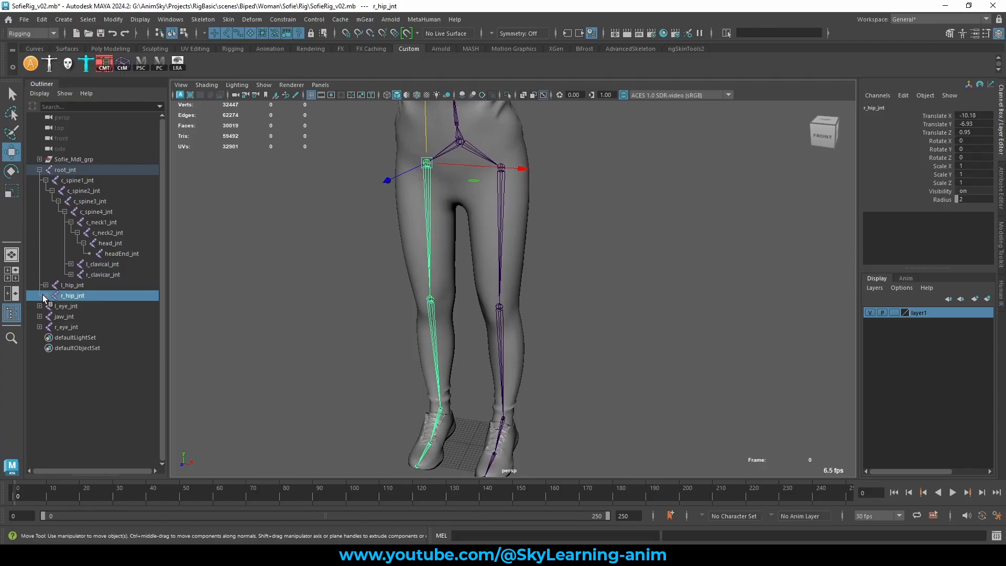
pyautogui.click(500, 199)
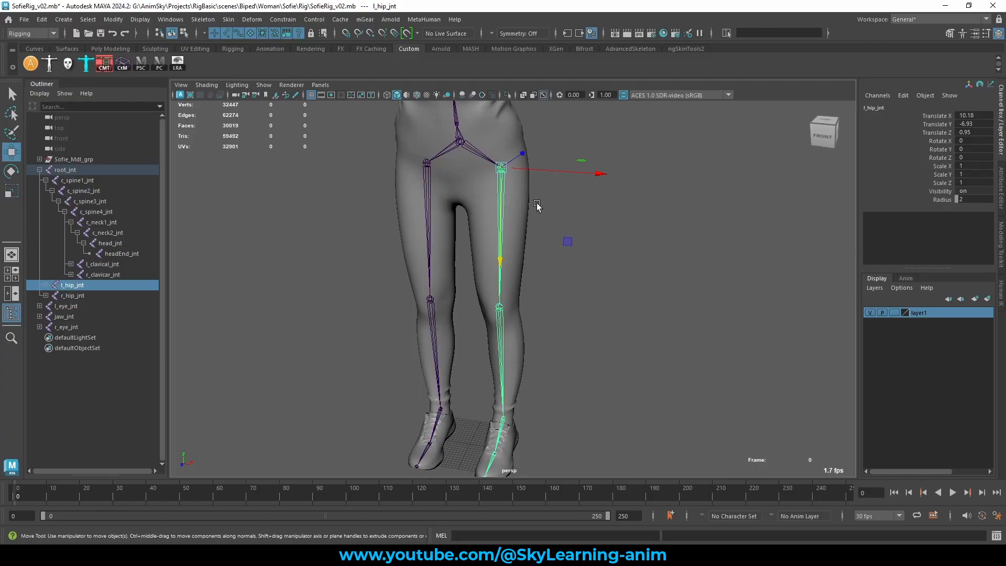
pyautogui.keyDown('alt'); pyautogui.moveTo(538, 207); pyautogui.dragTo(540, 226, button='middle'); pyautogui.keyUp('alt')
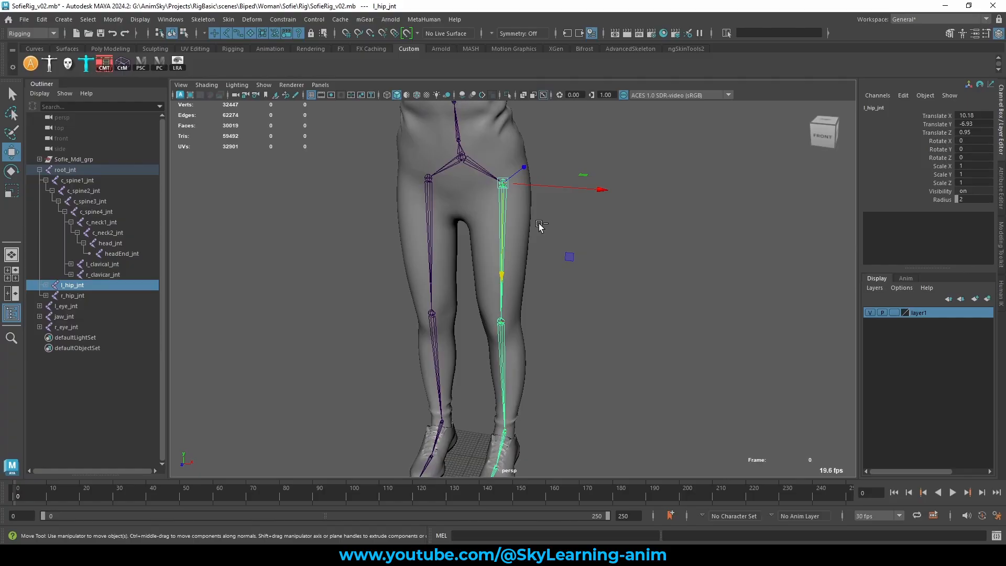
# Step: Duplicate the l_hip_jnt leg chain, set its Translate X to -10.18, and move it outward to about -15.5
pyautogui.hotkey('ctrl', 'd')
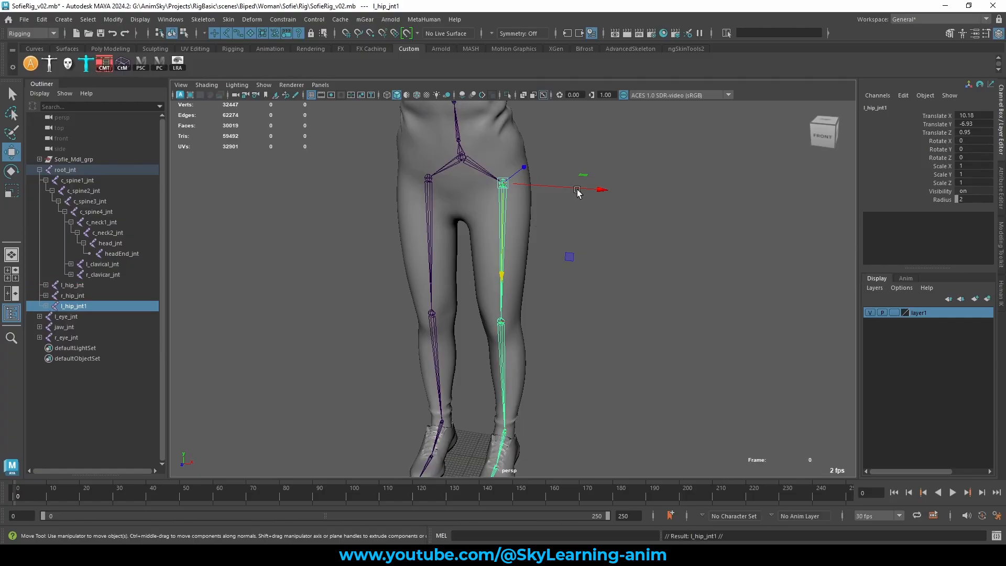
pyautogui.click(981, 115)
pyautogui.write('-')
pyautogui.press('Return')
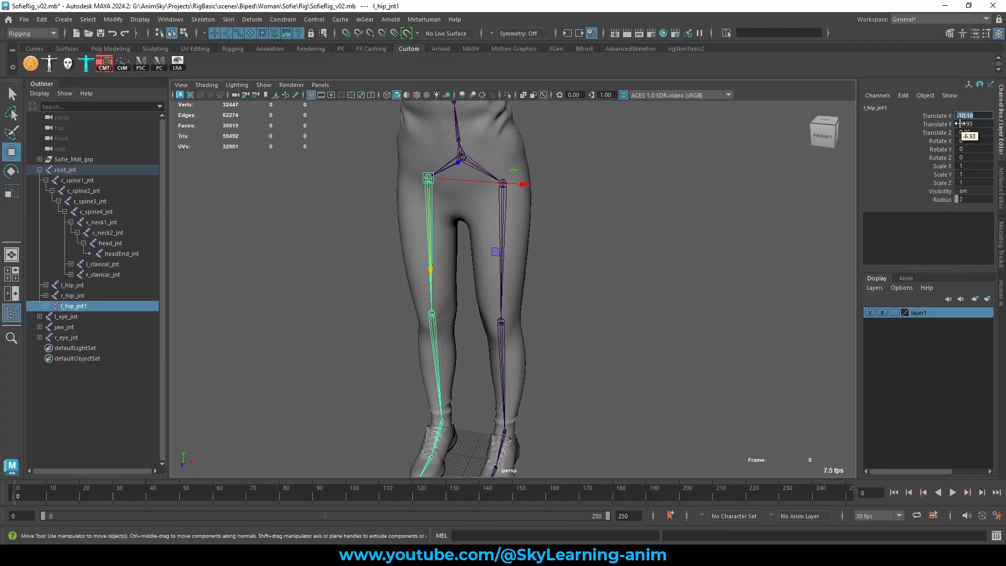
pyautogui.keyDown('alt'); pyautogui.moveTo(502, 205); pyautogui.dragTo(435, 193); pyautogui.keyUp('alt')
# Step: Display the local rotation axes of r_hip_jnt and the duplicated hip joint, and compare their directions
pyautogui.keyDown('shift'); pyautogui.click(432, 193); pyautogui.keyUp('shift')
pyautogui.keyDown('alt'); pyautogui.moveTo(564, 287); pyautogui.dragTo(568, 301, button='middle'); pyautogui.keyUp('alt')
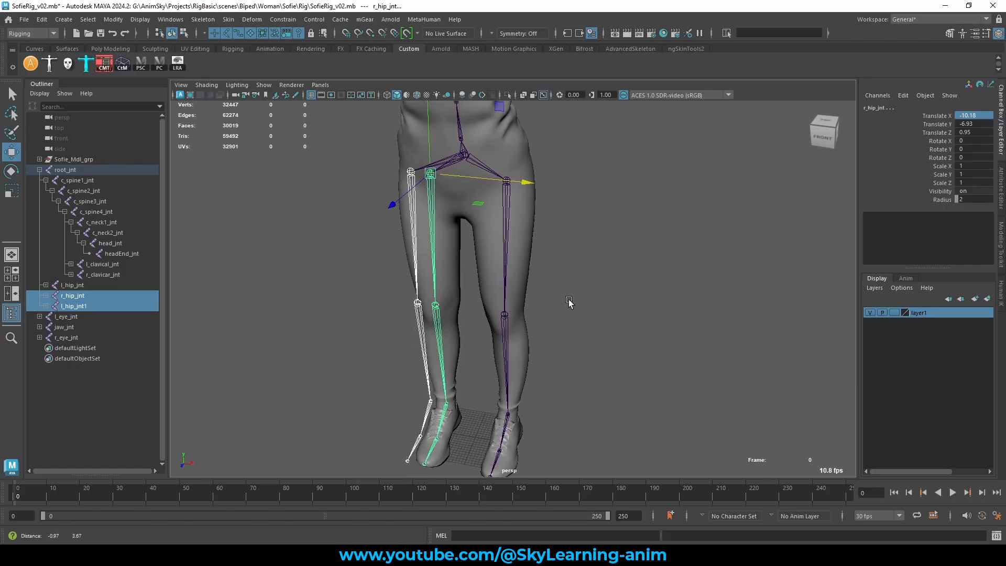
pyautogui.keyDown('alt'); pyautogui.moveTo(499, 246); pyautogui.dragTo(532, 301, button='middle'); pyautogui.keyUp('alt')
pyautogui.scroll(5, 480, 269)
pyautogui.scroll(1, 481, 270)
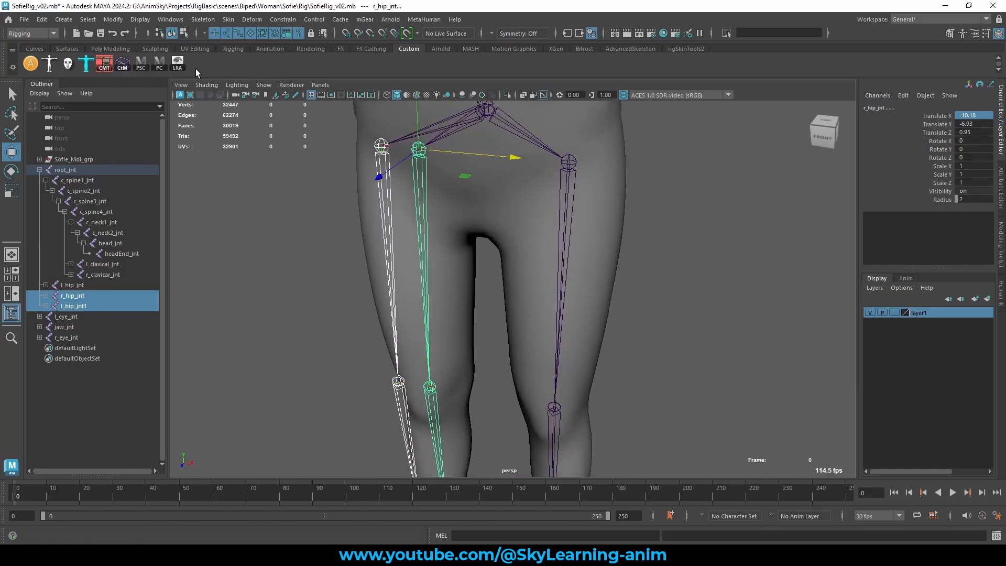
pyautogui.keyDown('alt'); pyautogui.moveTo(314, 226); pyautogui.dragTo(315, 270, button='right'); pyautogui.keyUp('alt')
pyautogui.keyDown('alt'); pyautogui.moveTo(315, 270); pyautogui.dragTo(323, 279, button='middle'); pyautogui.keyUp('alt')
pyautogui.click(255, 226)
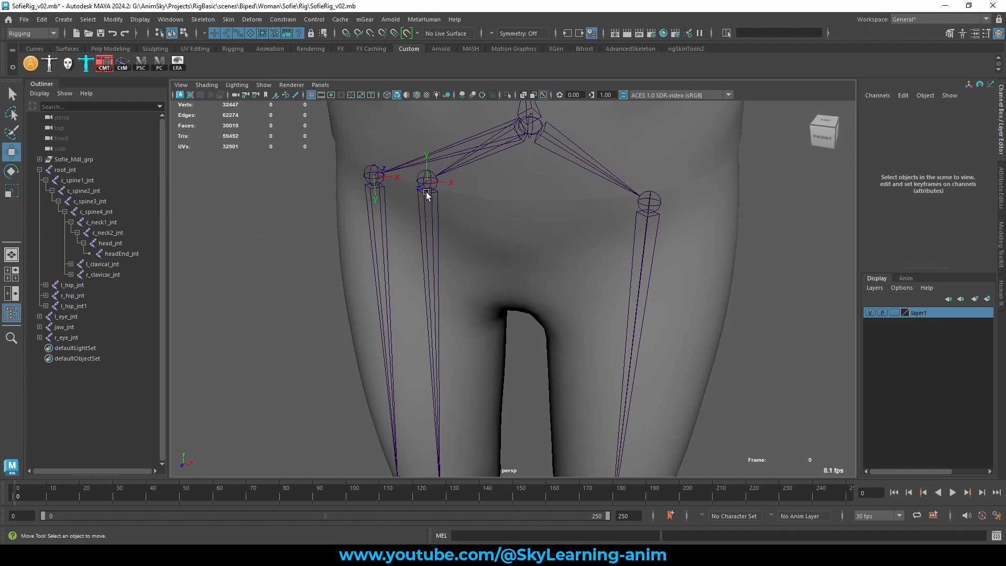
pyautogui.click(380, 180)
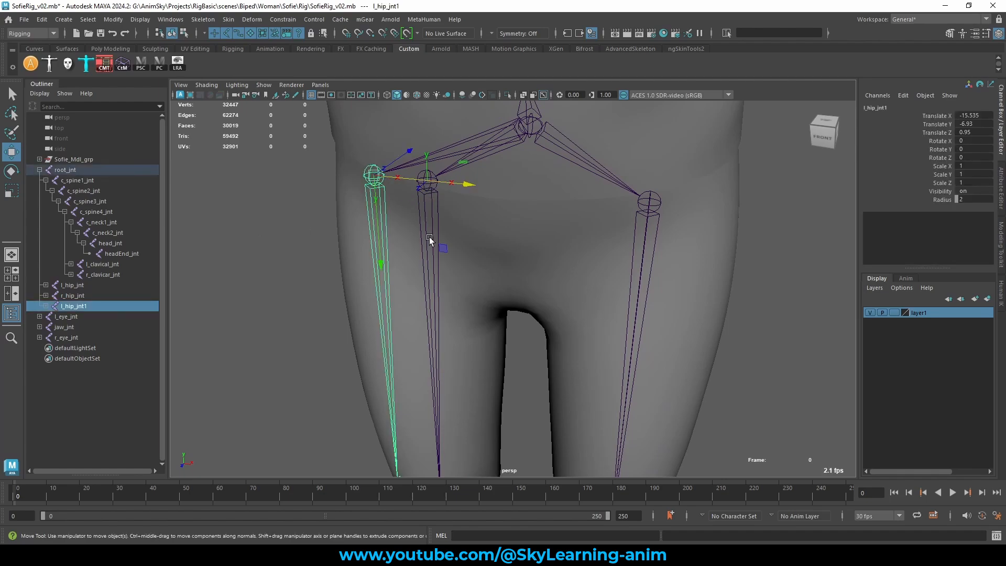
pyautogui.click(428, 182)
pyautogui.click(294, 229)
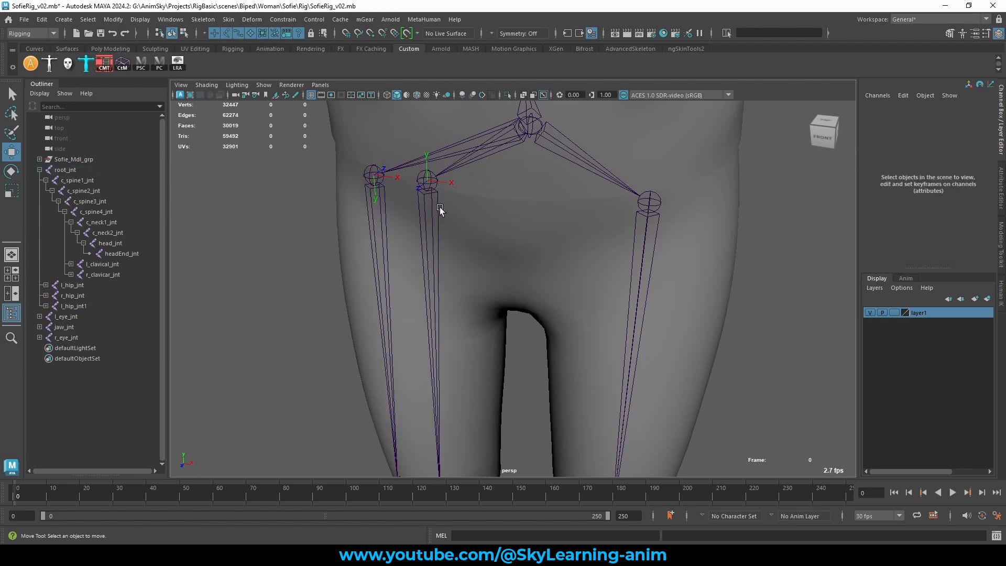
pyautogui.click(434, 190)
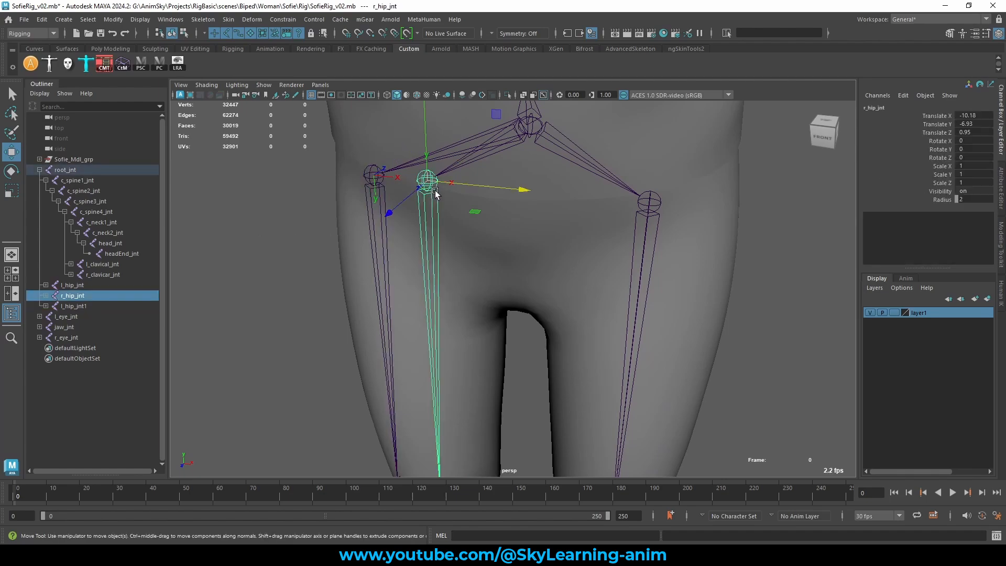
# Step: Delete the duplicated leg chain l_hip_jnt1
pyautogui.click(372, 175)
pyautogui.click(372, 173)
pyautogui.scroll(-5, 593, 239)
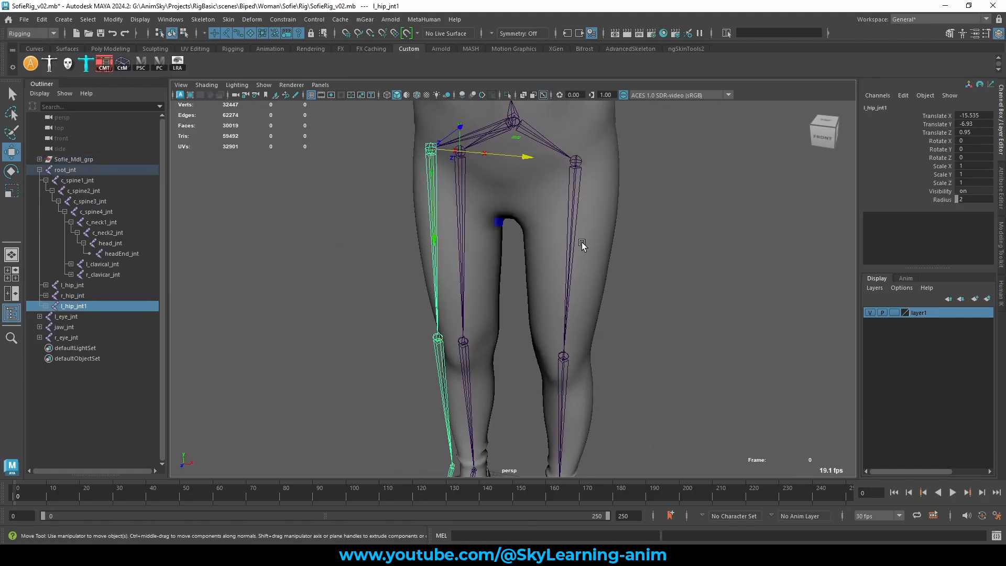
pyautogui.press('Delete')
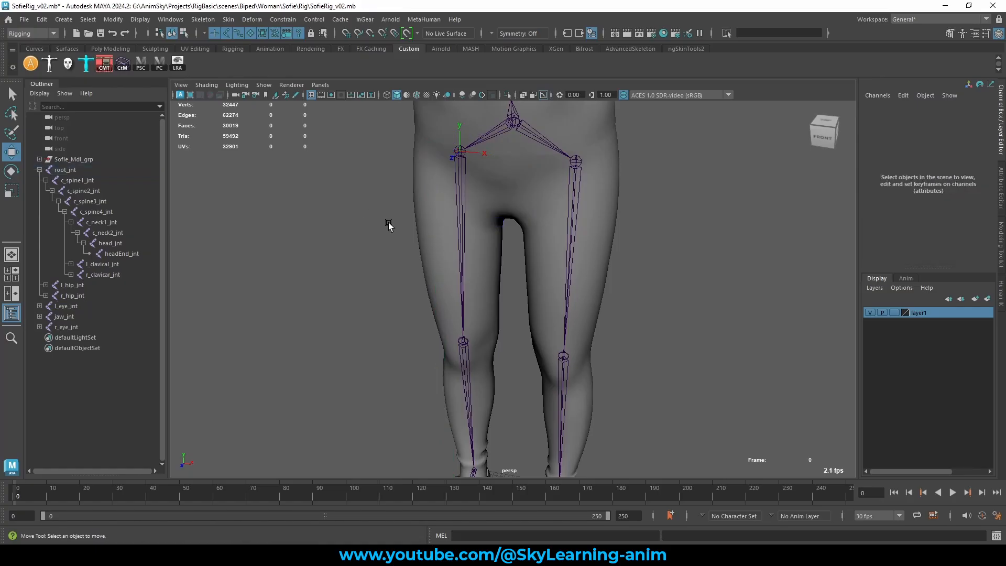
# Step: Test rotating l_hip_jnt and r_hip_jnt together by about -67 degrees around Z, undo the rotation, and clear the selection
pyautogui.click(459, 215)
pyautogui.scroll(-3, 573, 246)
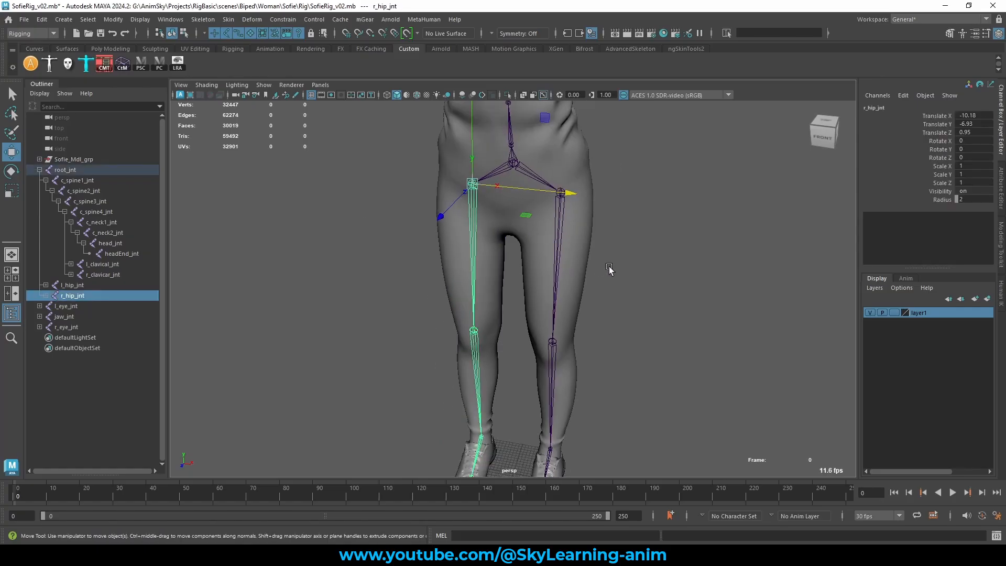
pyautogui.scroll(-1, 610, 267)
pyautogui.moveTo(601, 277); pyautogui.dragTo(420, 287)
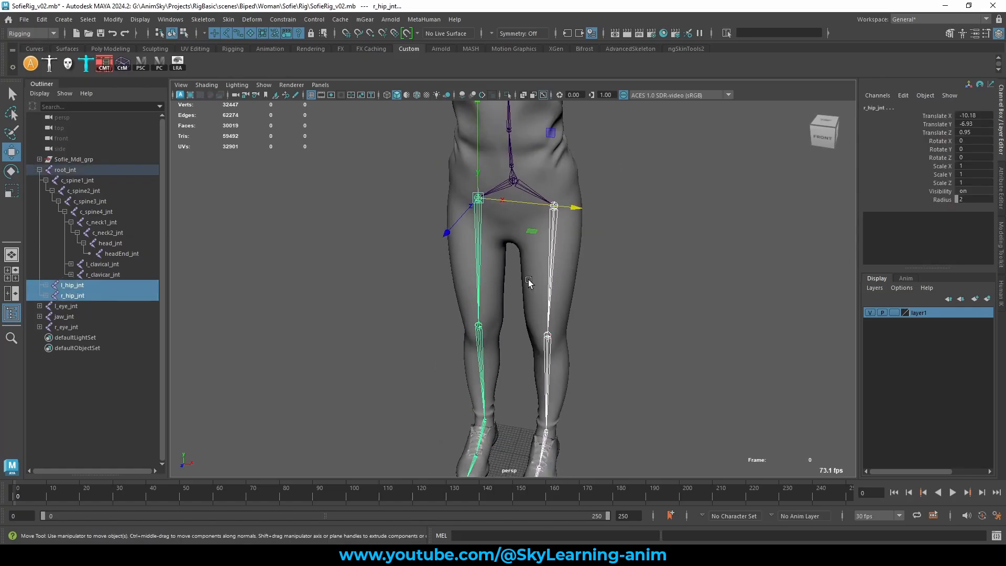
pyautogui.press('e')
pyautogui.moveTo(558, 152); pyautogui.dragTo(555, 256)
pyautogui.hotkey('ctrl', 'z')
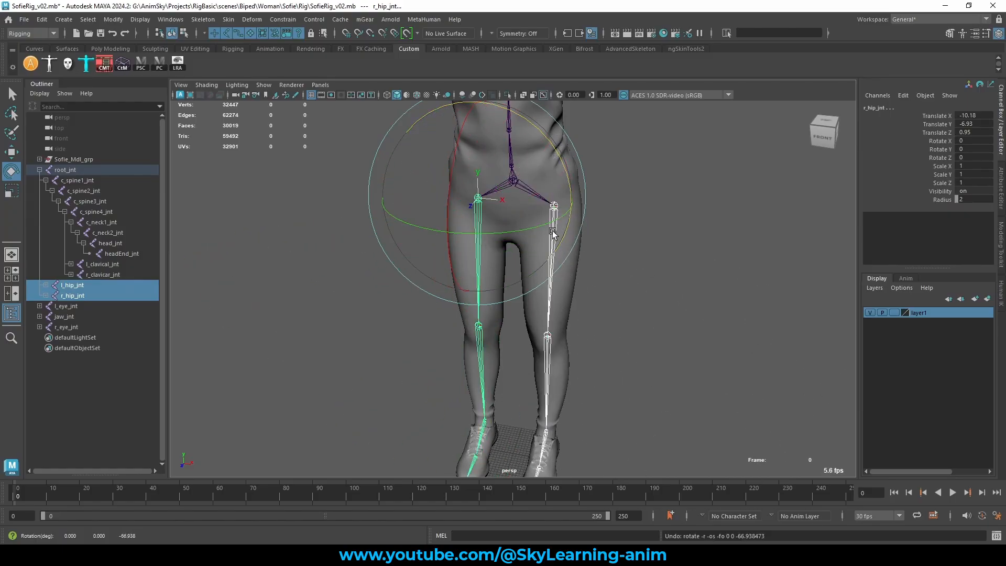
pyautogui.press('w')
pyautogui.click(653, 220)
# Step: Compare the Translate X values and axis directions of r_hip_jnt and l_hip_jnt, then select both and view the skeleton commands
pyautogui.moveTo(534, 240); pyautogui.dragTo(432, 255)
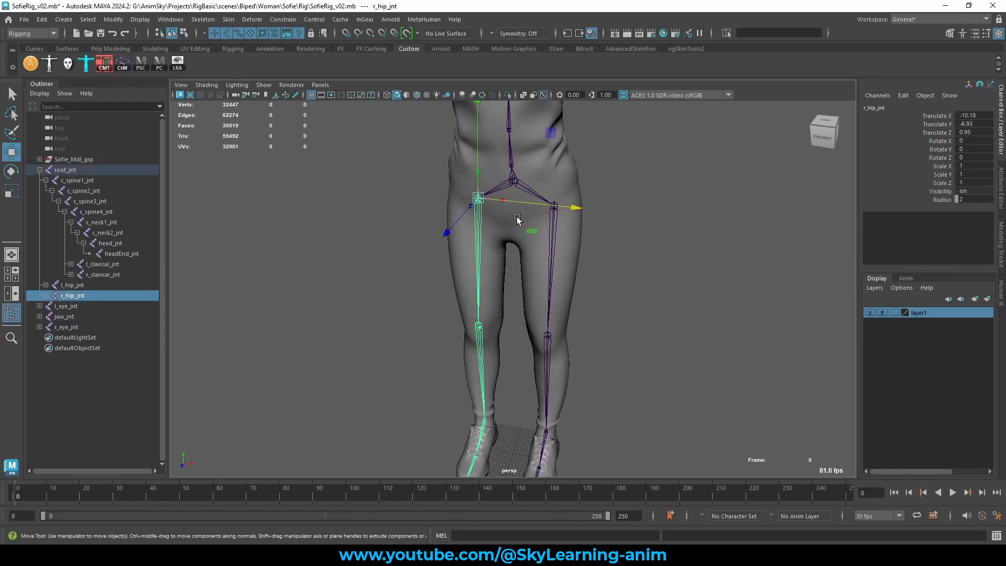
pyautogui.doubleClick(971, 115)
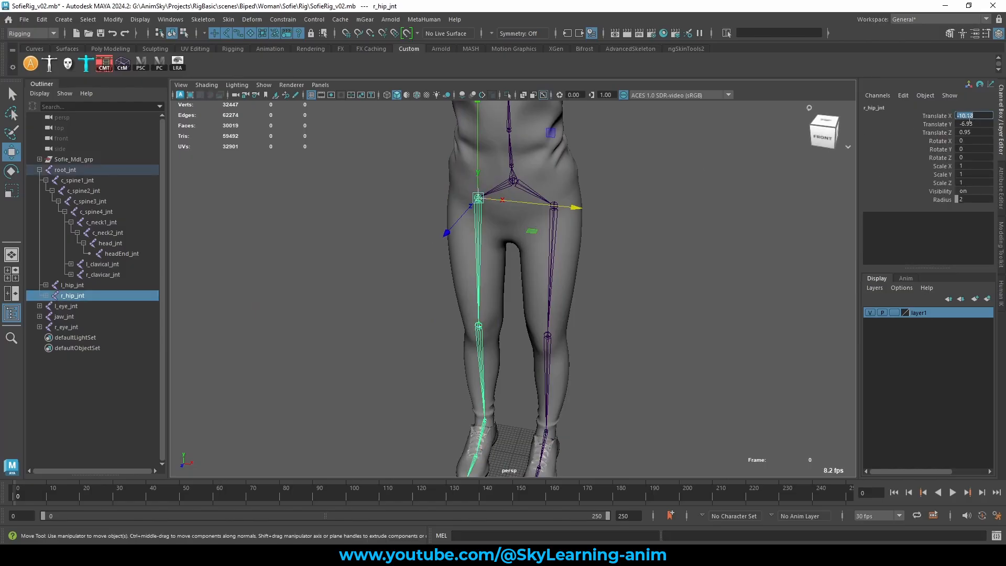
pyautogui.press('Return')
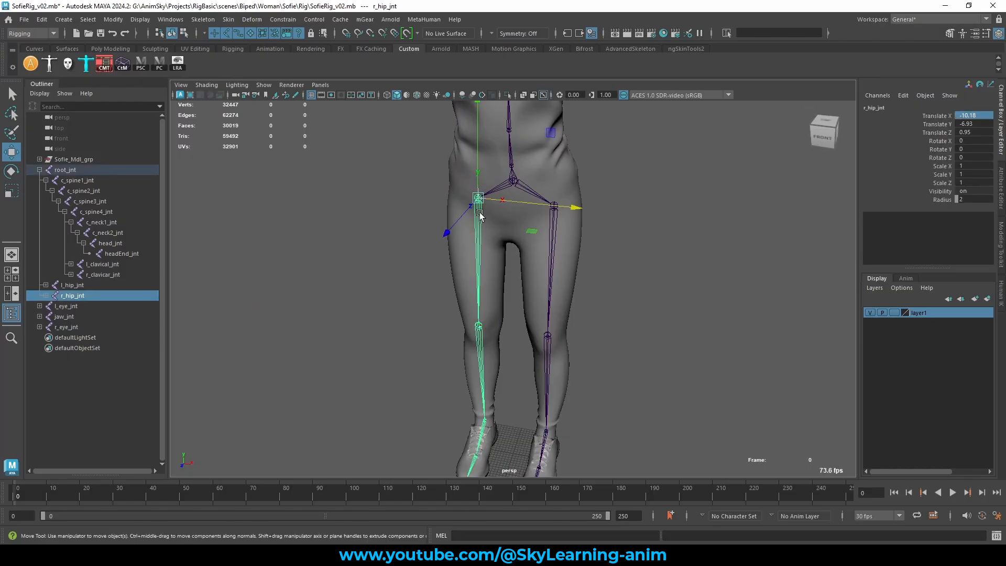
pyautogui.keyDown('alt'); pyautogui.moveTo(426, 231); pyautogui.dragTo(516, 290, button='right'); pyautogui.keyUp('alt')
pyautogui.keyDown('alt'); pyautogui.moveTo(485, 226); pyautogui.dragTo(485, 267, button='middle'); pyautogui.keyUp('alt')
pyautogui.keyDown('alt'); pyautogui.moveTo(485, 268); pyautogui.dragTo(500, 257); pyautogui.keyUp('alt')
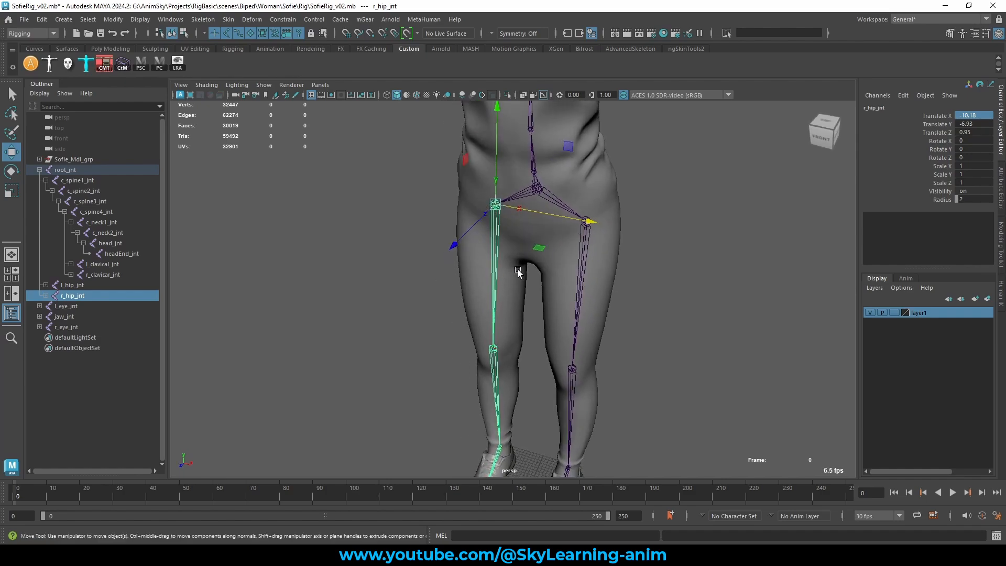
pyautogui.press('w')
pyautogui.moveTo(493, 220); pyautogui.dragTo(448, 200)
pyautogui.click(586, 279)
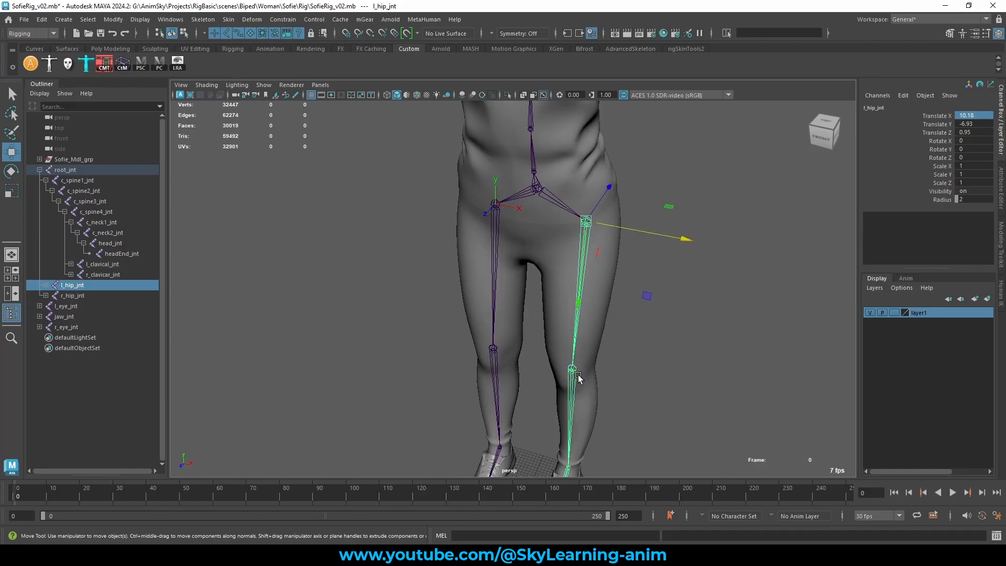
pyautogui.scroll(-3, 603, 322)
pyautogui.keyDown('shift'); pyautogui.click(497, 275); pyautogui.keyUp('shift')
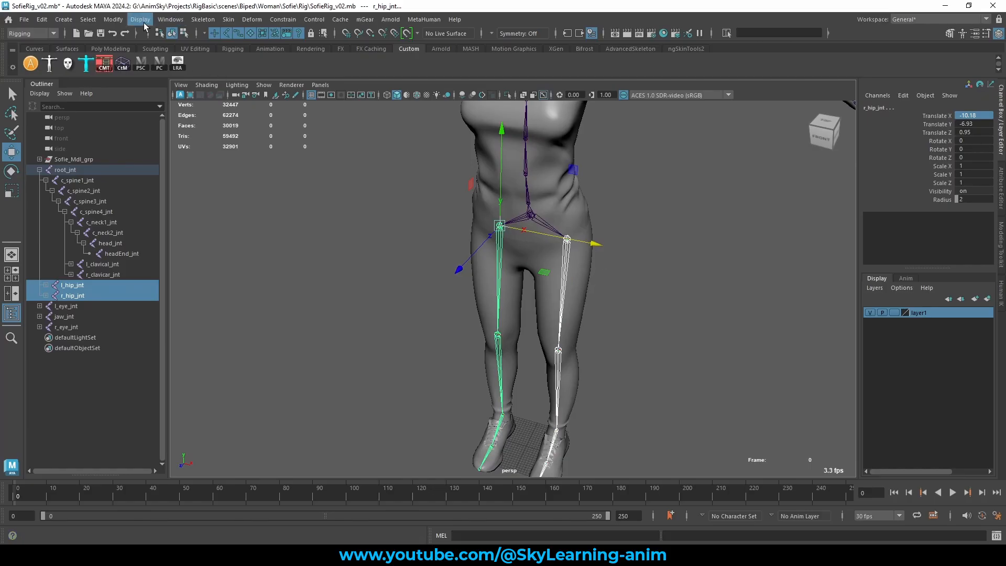
pyautogui.click(203, 19)
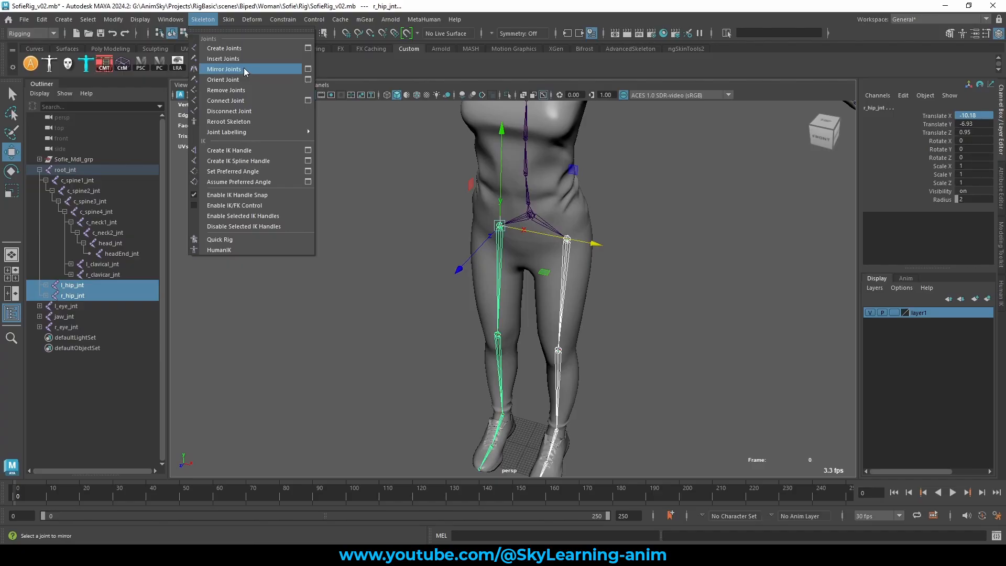
# Step: Select only r_hip_jnt and hide its local rotation axes
pyautogui.click(611, 290)
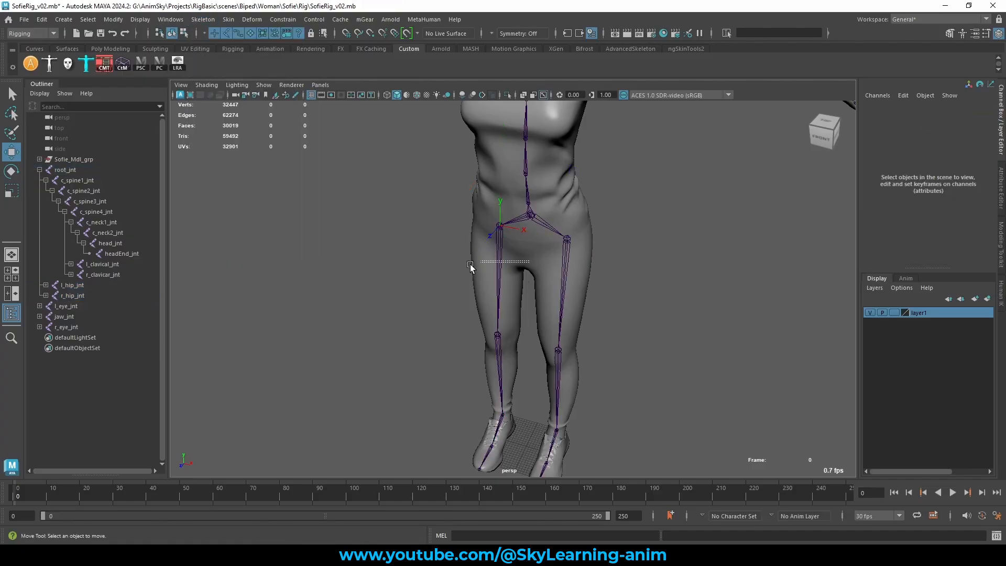
pyautogui.moveTo(470, 264); pyautogui.dragTo(471, 264)
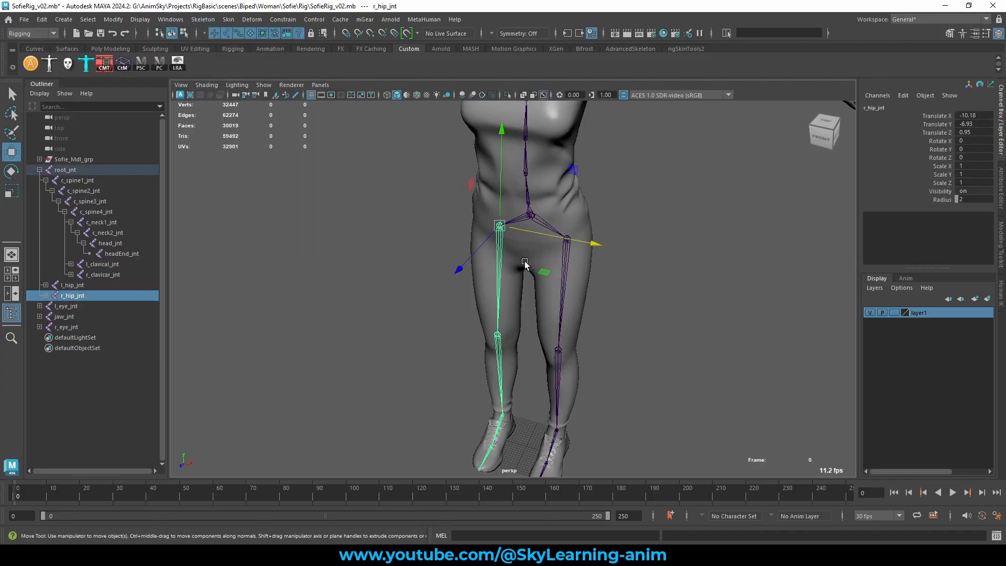
pyautogui.scroll(-5, 525, 265)
# Step: Delete the display layer layer1 and clear the selection
pyautogui.rightClick(931, 312)
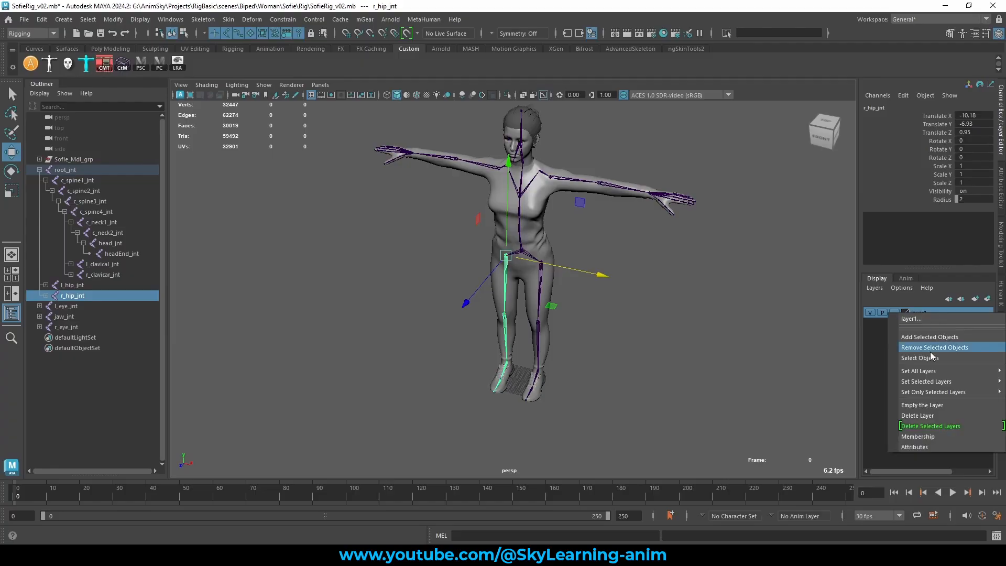
pyautogui.click(920, 415)
pyautogui.click(598, 268)
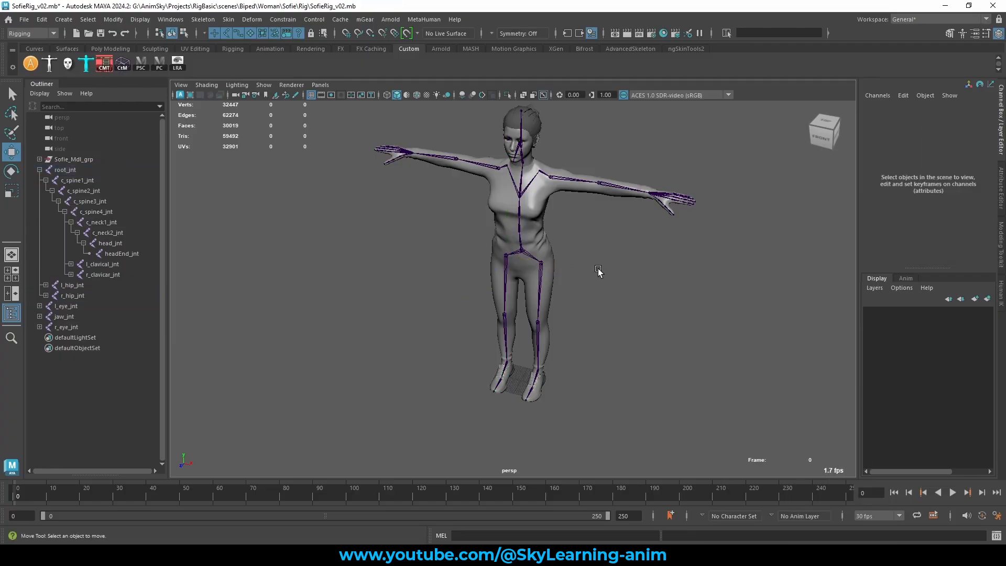
# Step: Parent l_eye_jnt, r_eye_jnt and jaw_jnt under head_jnt
pyautogui.keyDown('alt'); pyautogui.moveTo(598, 269); pyautogui.dragTo(571, 253); pyautogui.keyUp('alt')
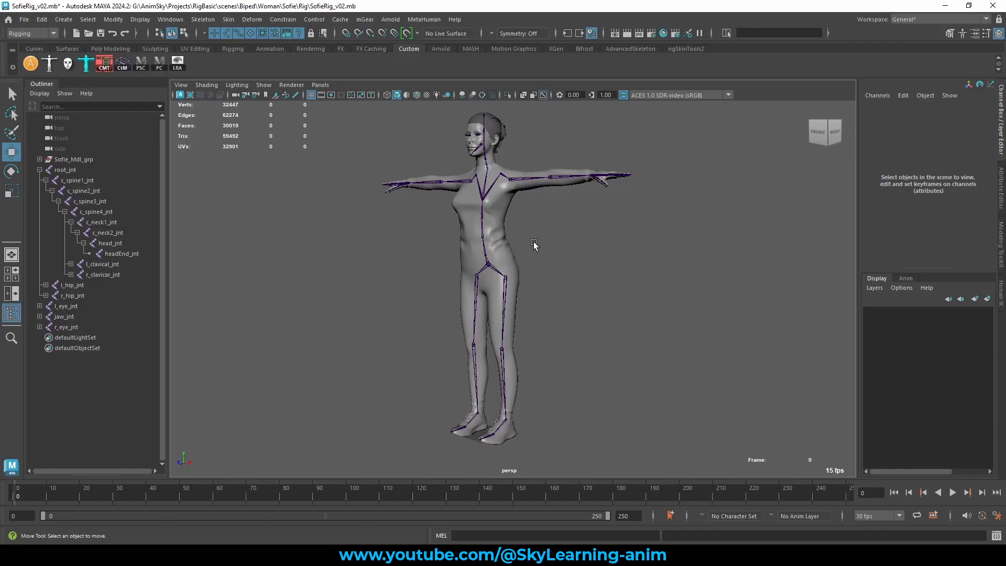
pyautogui.keyDown('alt'); pyautogui.moveTo(583, 328); pyautogui.dragTo(606, 332); pyautogui.keyUp('alt')
pyautogui.keyDown('alt'); pyautogui.moveTo(371, 108); pyautogui.dragTo(436, 243, button='middle'); pyautogui.keyUp('alt')
pyautogui.keyDown('alt'); pyautogui.moveTo(435, 242); pyautogui.dragTo(770, 336, button='right'); pyautogui.keyUp('alt')
pyautogui.keyDown('alt'); pyautogui.moveTo(655, 321); pyautogui.dragTo(524, 314); pyautogui.keyUp('alt')
pyautogui.keyDown('alt'); pyautogui.moveTo(849, 312); pyautogui.dragTo(768, 304, button='middle'); pyautogui.keyUp('alt')
pyautogui.keyDown('alt'); pyautogui.moveTo(497, 178); pyautogui.dragTo(592, 203, button='right'); pyautogui.keyUp('alt')
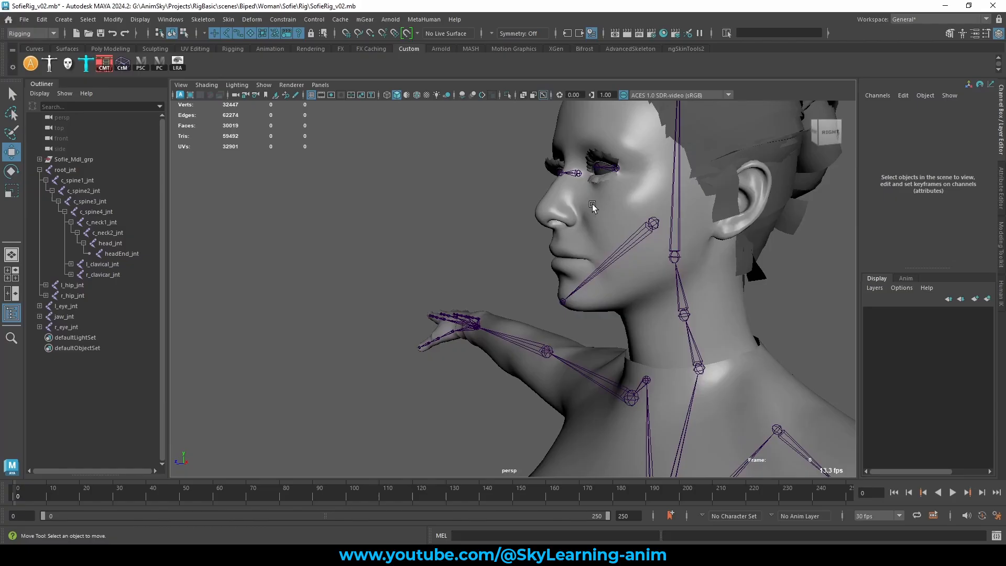
pyautogui.click(615, 168)
pyautogui.press('q')
pyautogui.keyDown('shift'); pyautogui.click(579, 178); pyautogui.keyUp('shift')
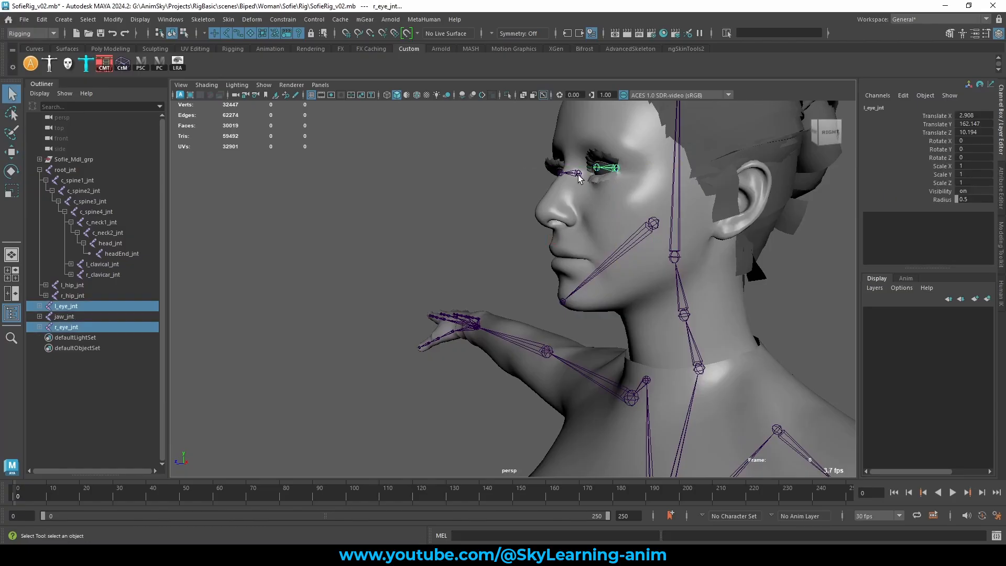
pyautogui.keyDown('shift'); pyautogui.click(656, 233); pyautogui.keyUp('shift')
pyautogui.keyDown('shift'); pyautogui.click(676, 254); pyautogui.keyUp('shift')
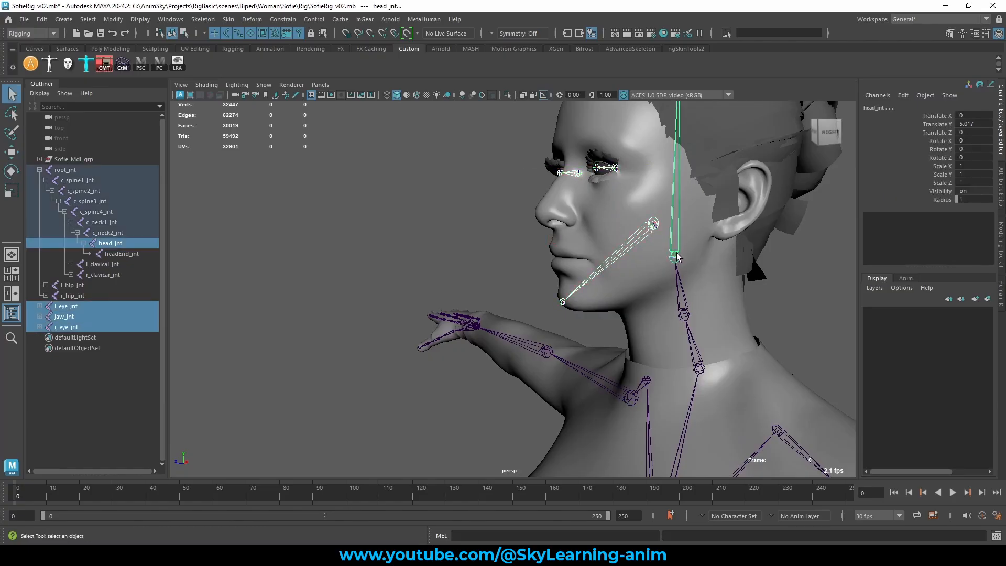
pyautogui.keyDown('alt'); pyautogui.moveTo(676, 254); pyautogui.dragTo(653, 263, button='right'); pyautogui.keyUp('alt')
pyautogui.press('p')
pyautogui.keyDown('alt'); pyautogui.moveTo(650, 260); pyautogui.dragTo(610, 228); pyautogui.keyUp('alt')
pyautogui.click(611, 228)
pyautogui.click(591, 270)
# Step: Select root_jnt to check that the entire skeleton is connected in one hierarchy, and clear the selection
pyautogui.keyDown('alt'); pyautogui.moveTo(591, 270); pyautogui.dragTo(574, 345, button='right'); pyautogui.keyUp('alt')
pyautogui.click(559, 344)
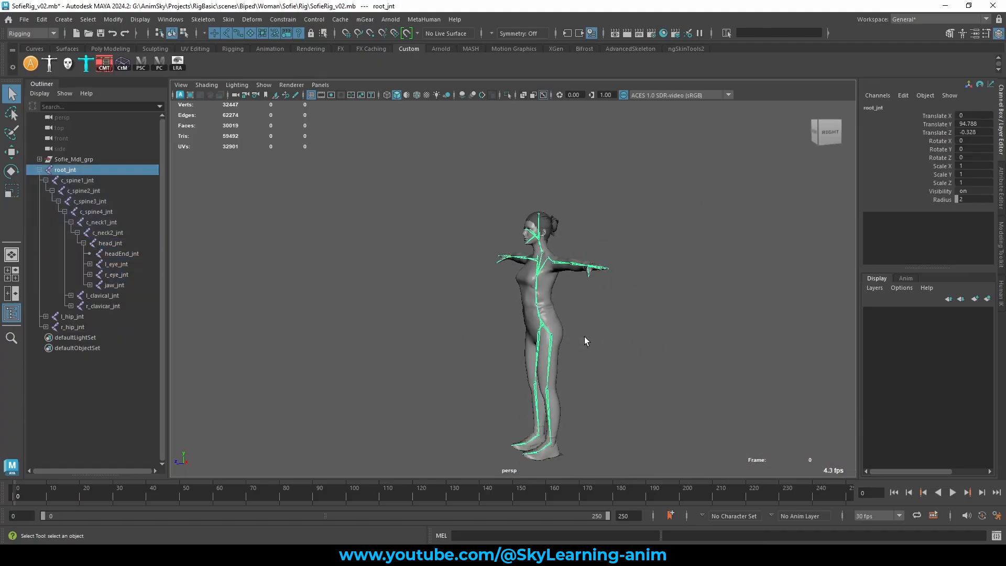
pyautogui.keyDown('alt'); pyautogui.moveTo(583, 336); pyautogui.dragTo(539, 337); pyautogui.keyUp('alt')
pyautogui.press('w')
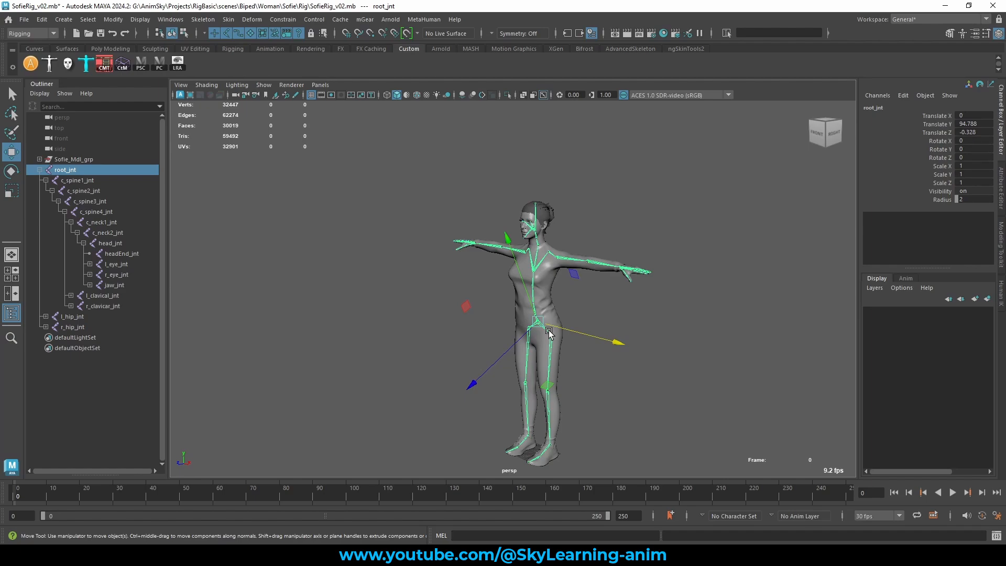
pyautogui.click(617, 215)
pyautogui.keyDown('alt'); pyautogui.moveTo(617, 215); pyautogui.dragTo(560, 231); pyautogui.keyUp('alt')
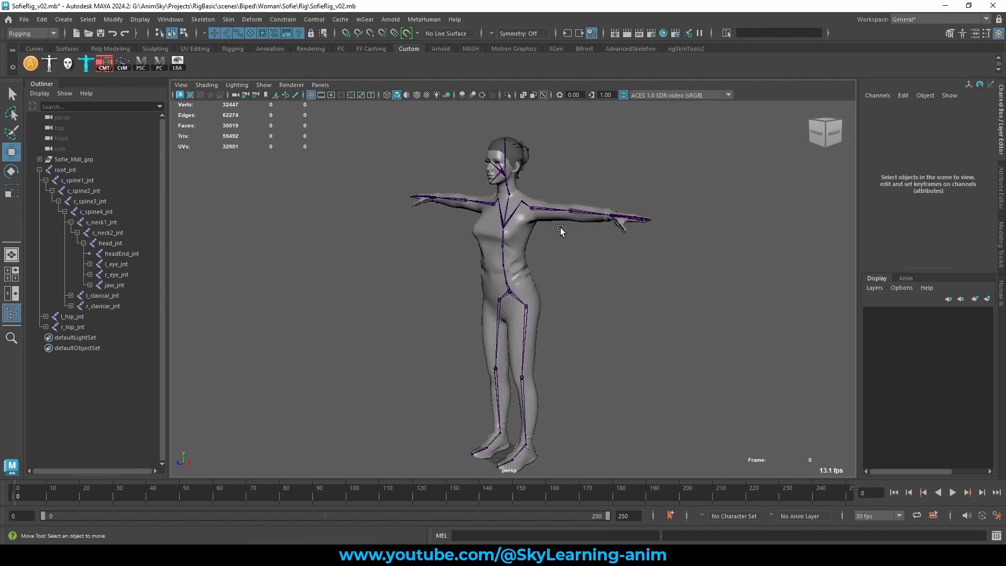